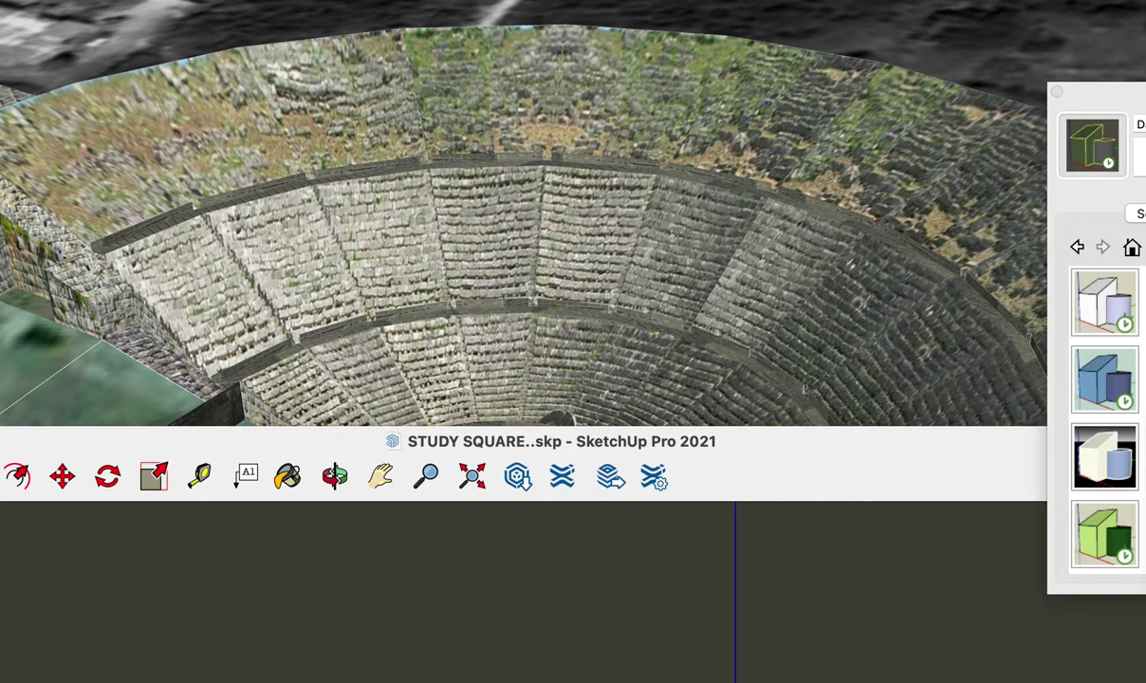
- In the coloured block model window, select the red block building group
double_click(783, 471)
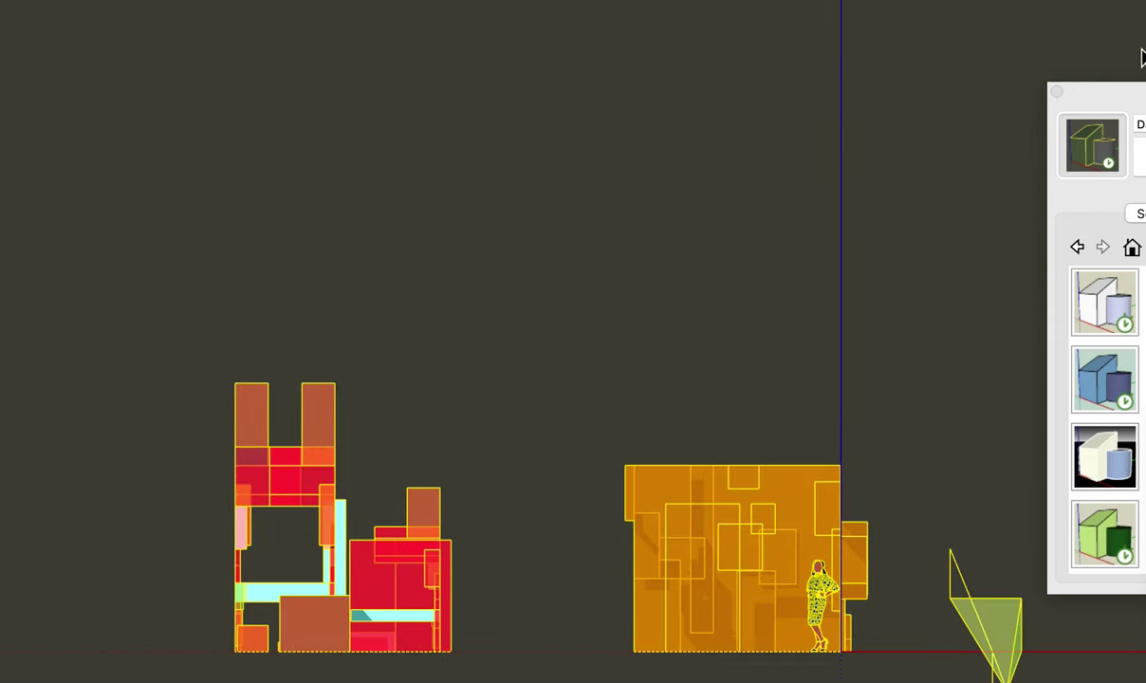
drag(1116, 95, 1091, 42)
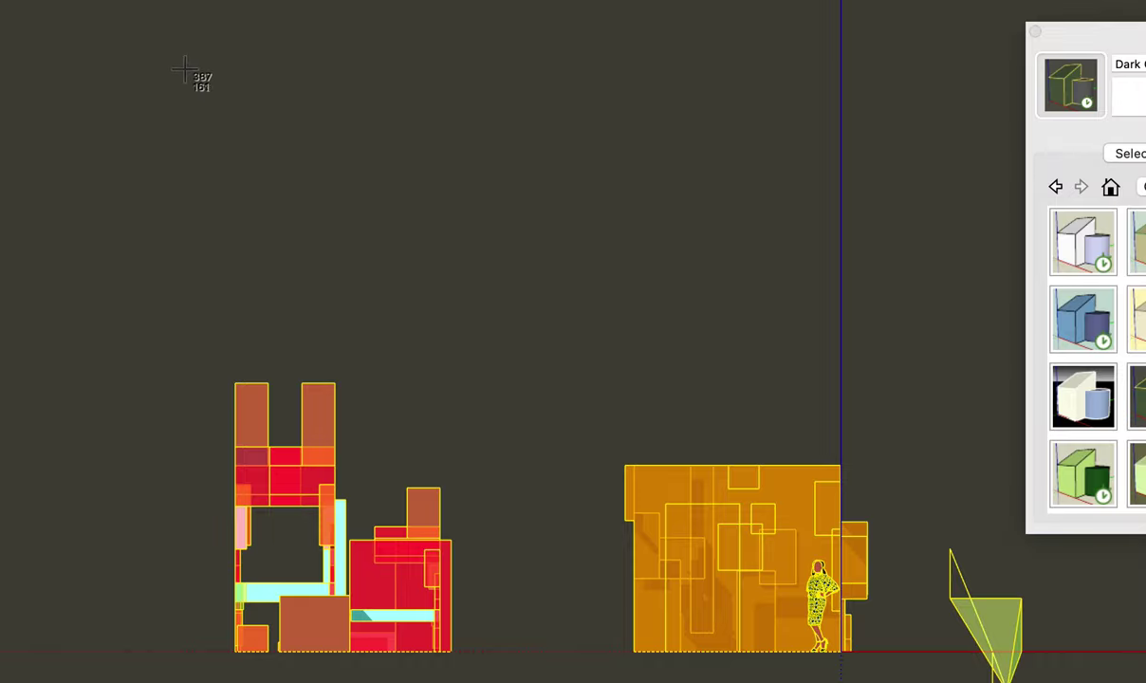
drag(175, 59, 887, 652)
click(402, 581)
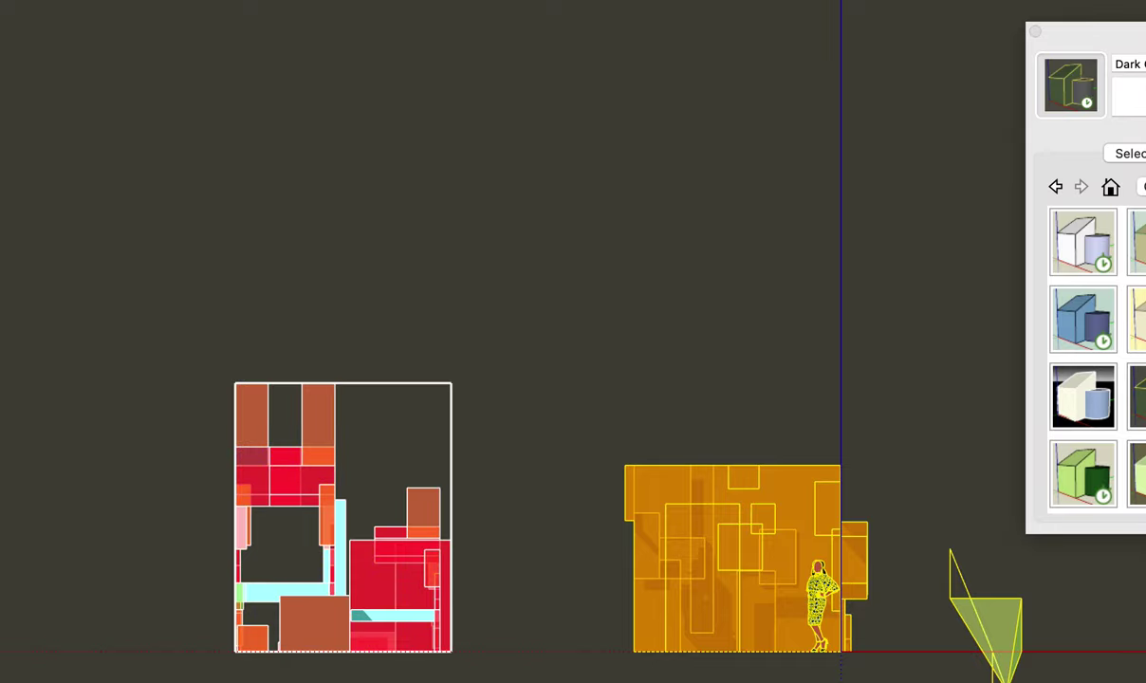
- Switch the camera to Perspective, then back to Parallel Projection
click(142, 0)
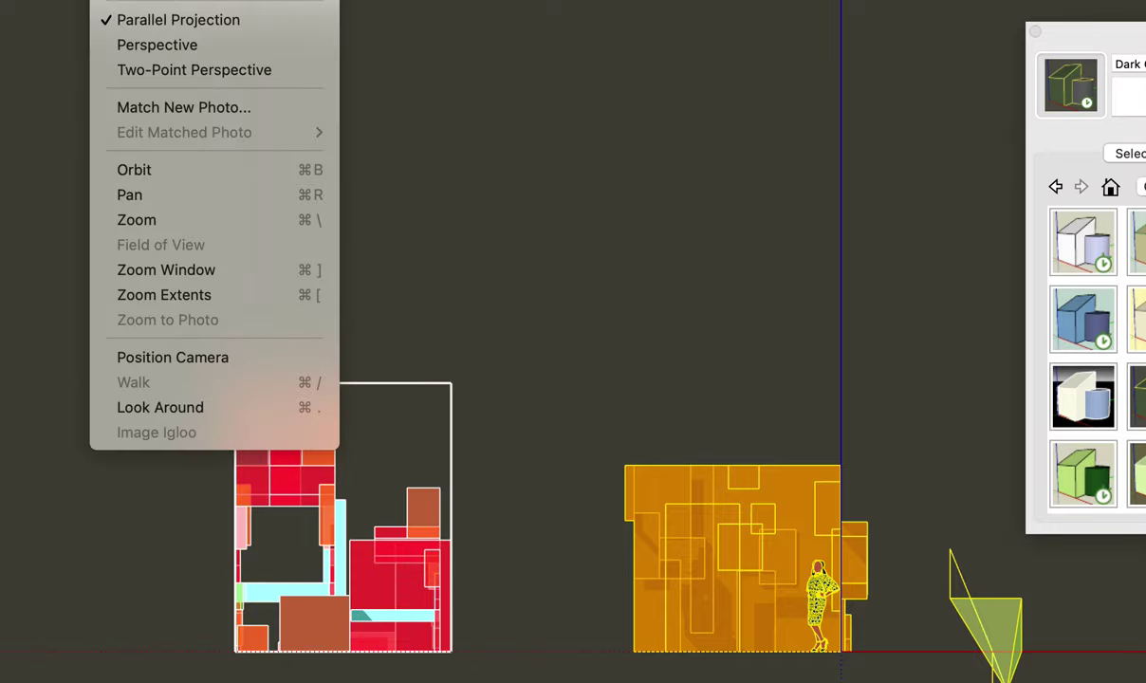
click(159, 45)
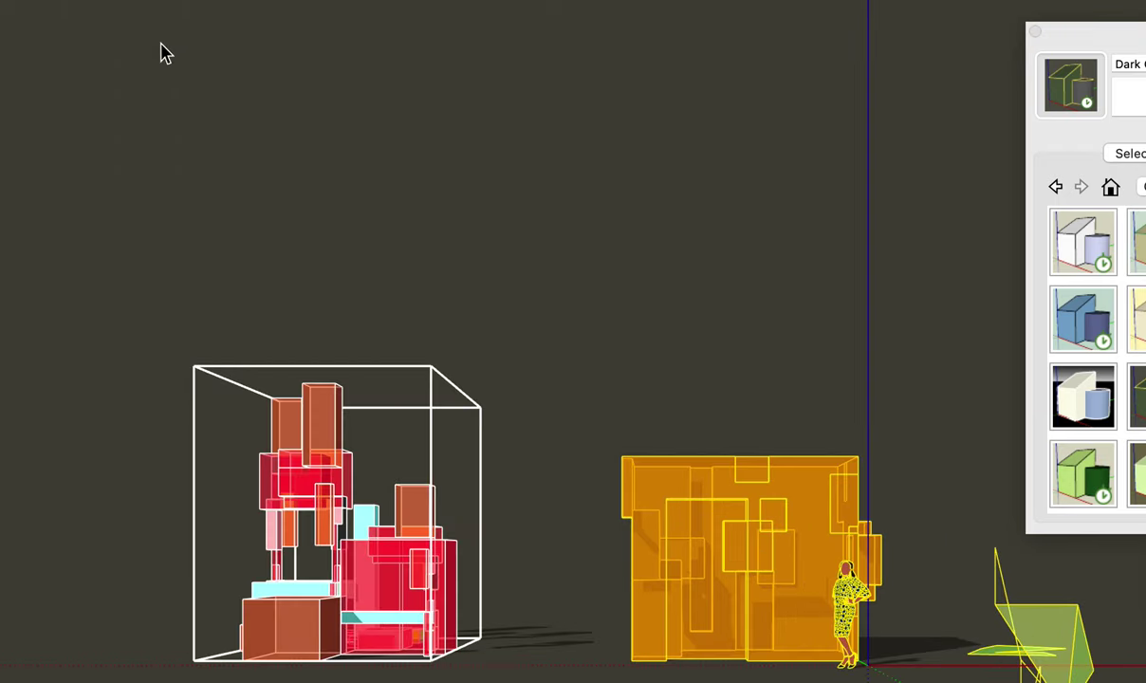
click(161, 1)
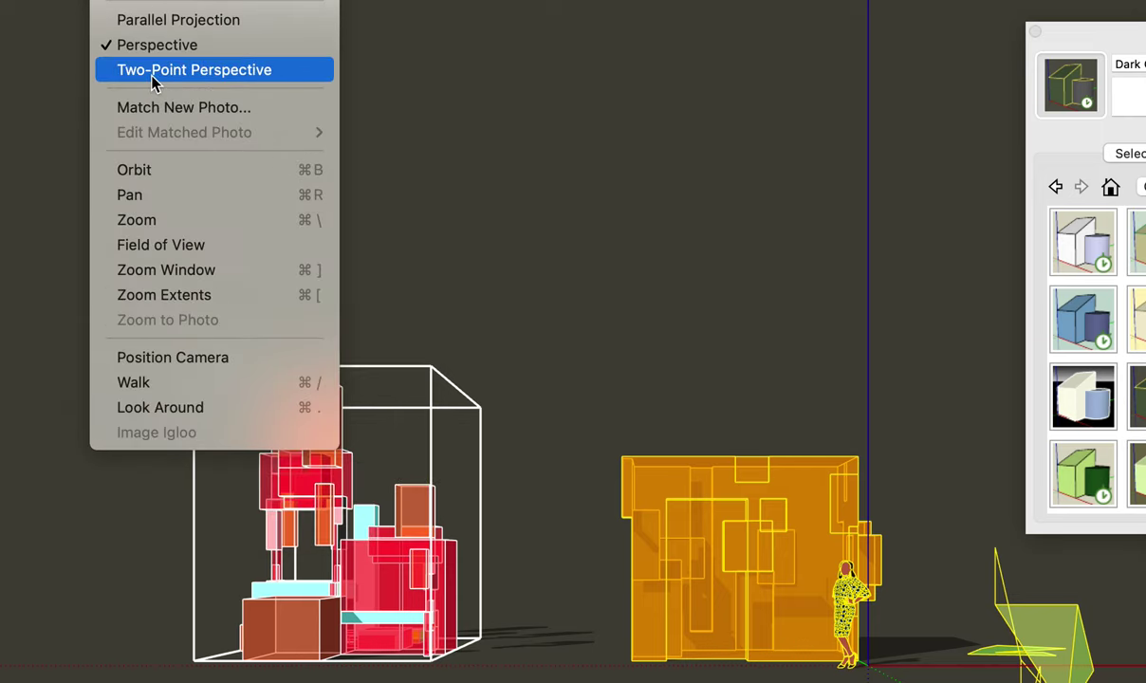
click(158, 21)
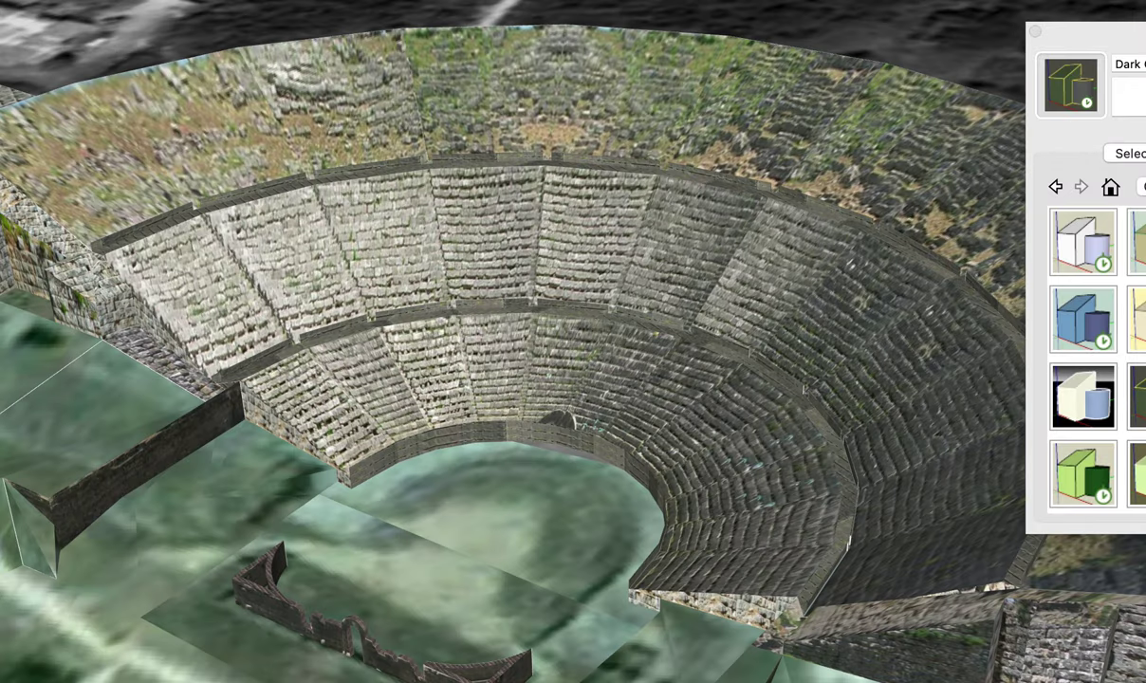
- Orbit and zoom around the theatre floor, then paste in the copied red block building
key(o)
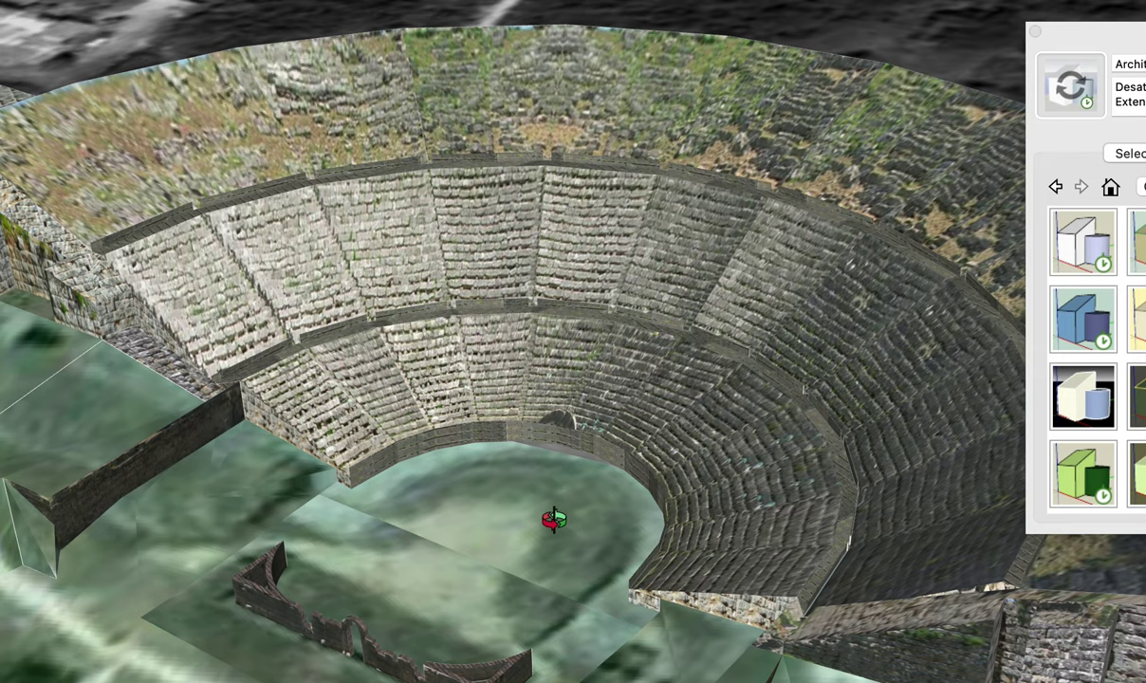
scroll(551, 524, up, 5)
scroll(553, 520, down, 10)
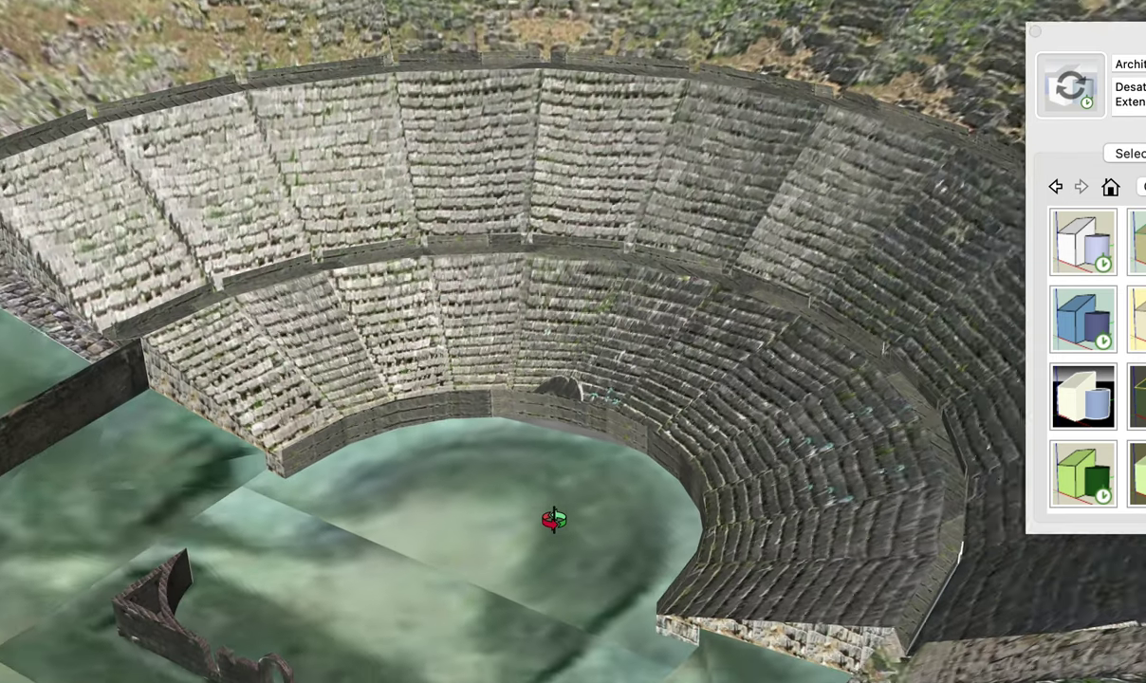
scroll(554, 519, down, 3)
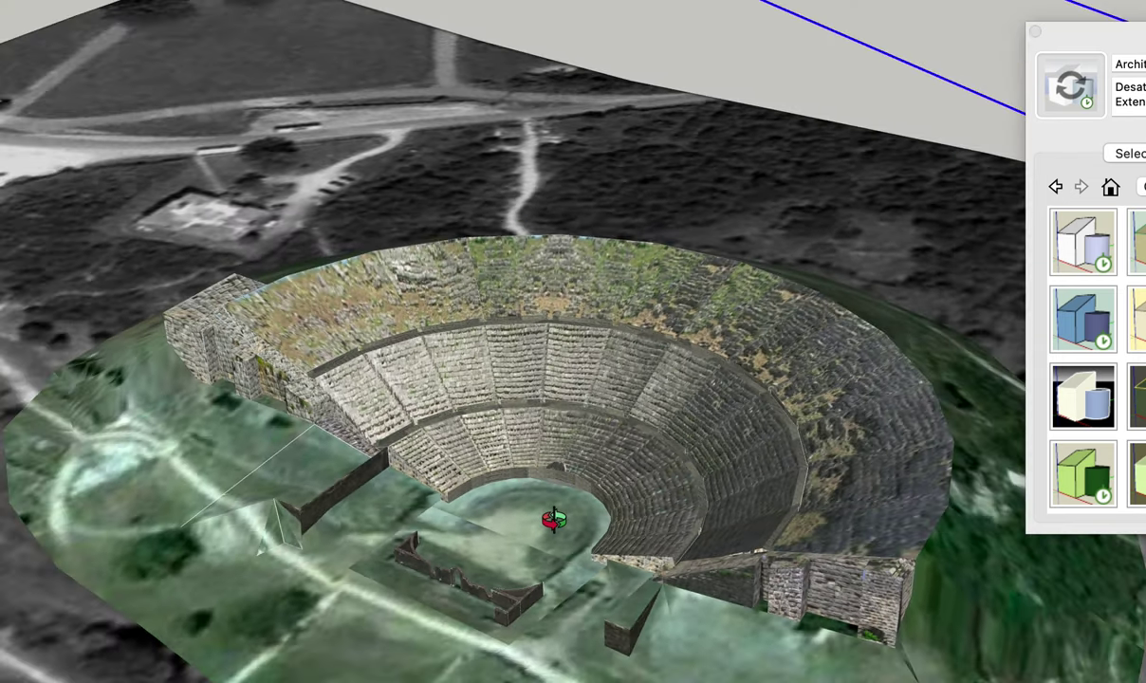
scroll(555, 520, down, 3)
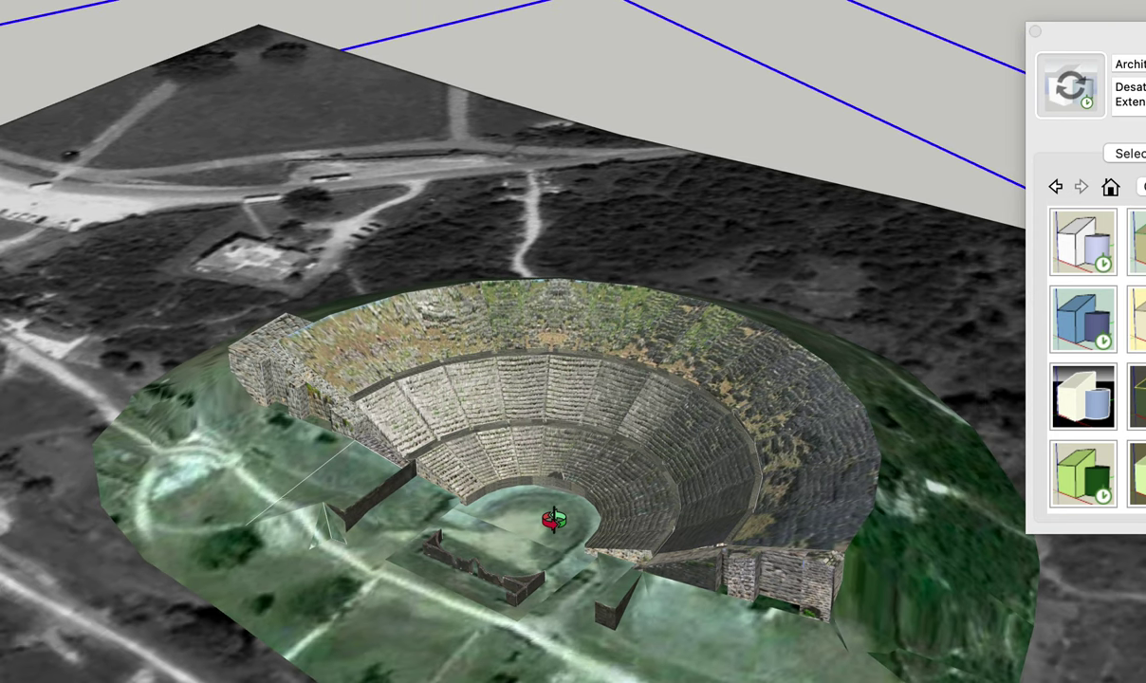
scroll(554, 520, up, 2)
scroll(554, 520, up, 5)
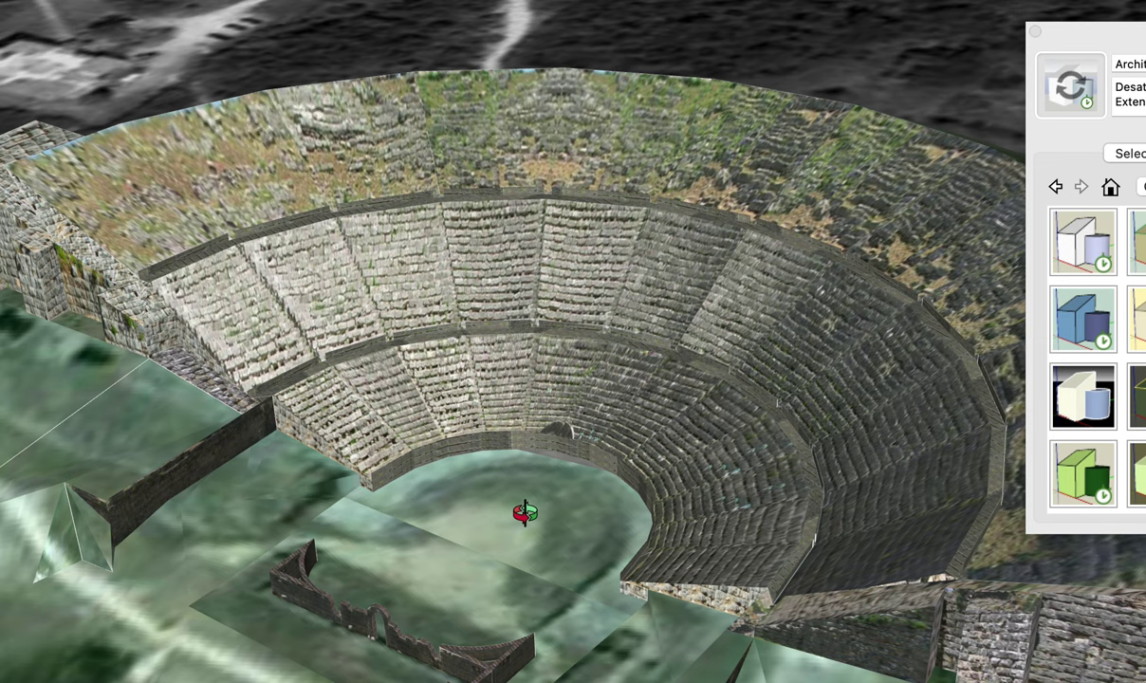
key(ctrl+v)
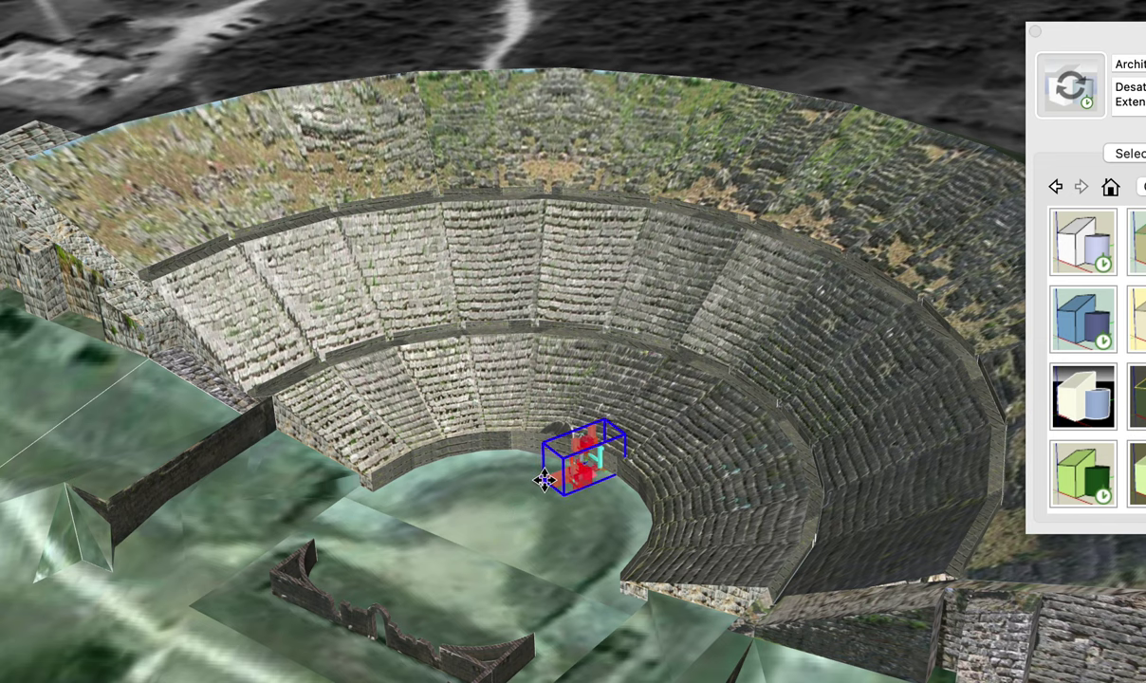
- Place the pasted red building on the orchestra floor and rotate it to a new angle
click(552, 477)
key(q)
scroll(588, 459, up, 10)
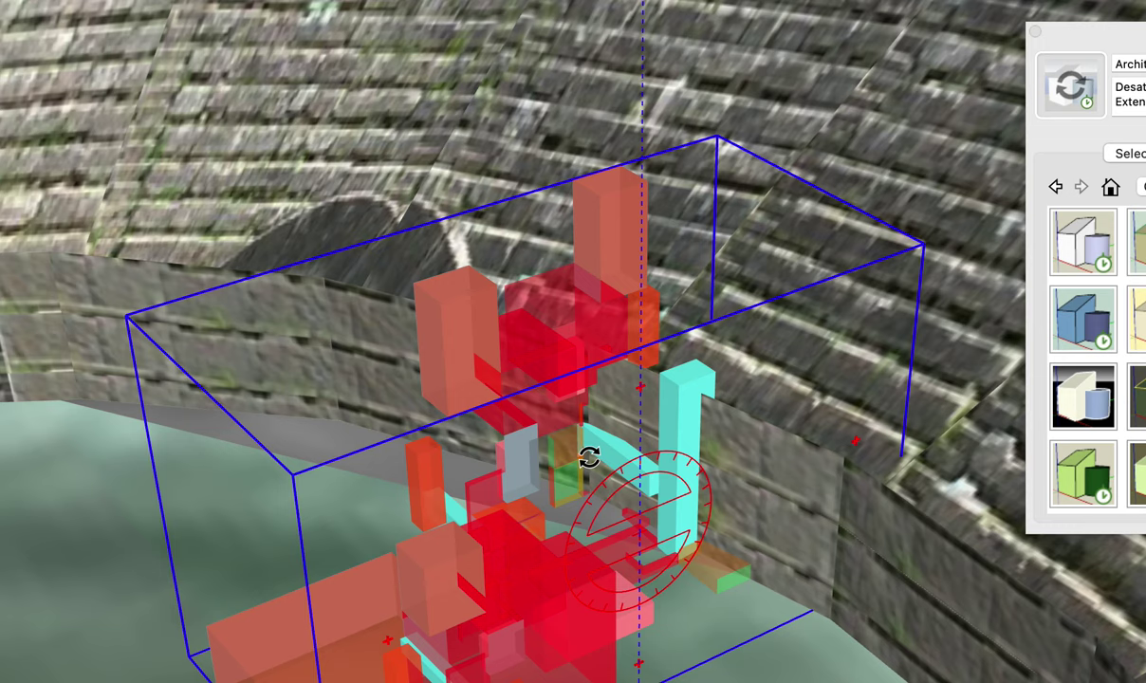
click(609, 485)
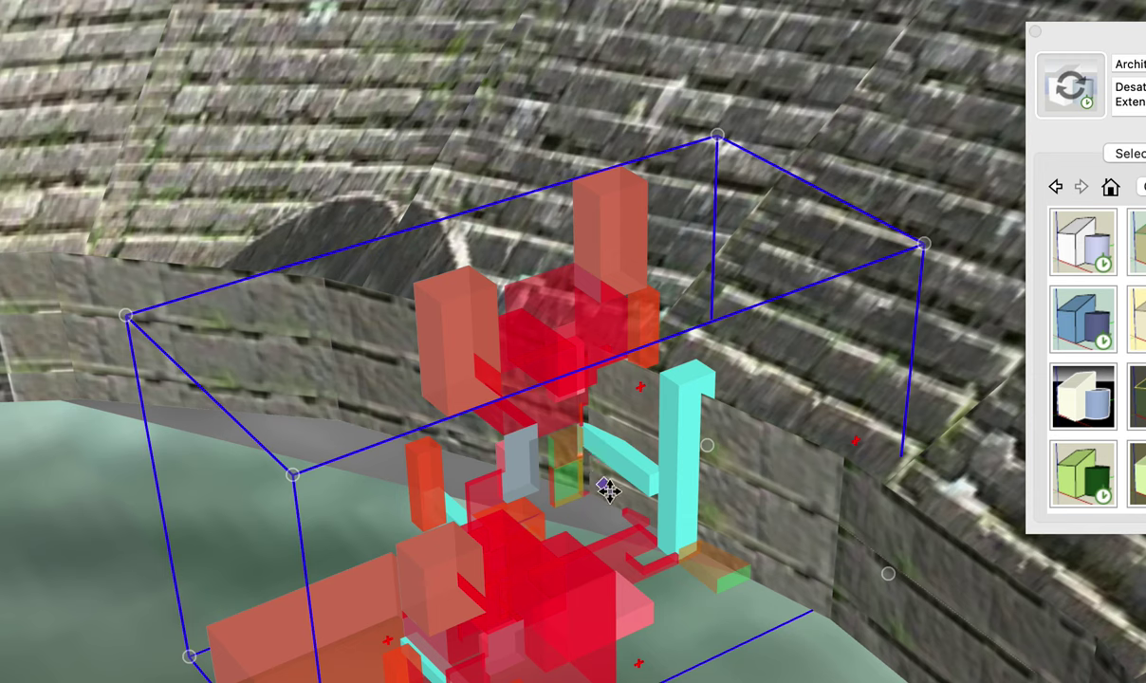
- Scale the red building up by dragging a corner grip
key(s)
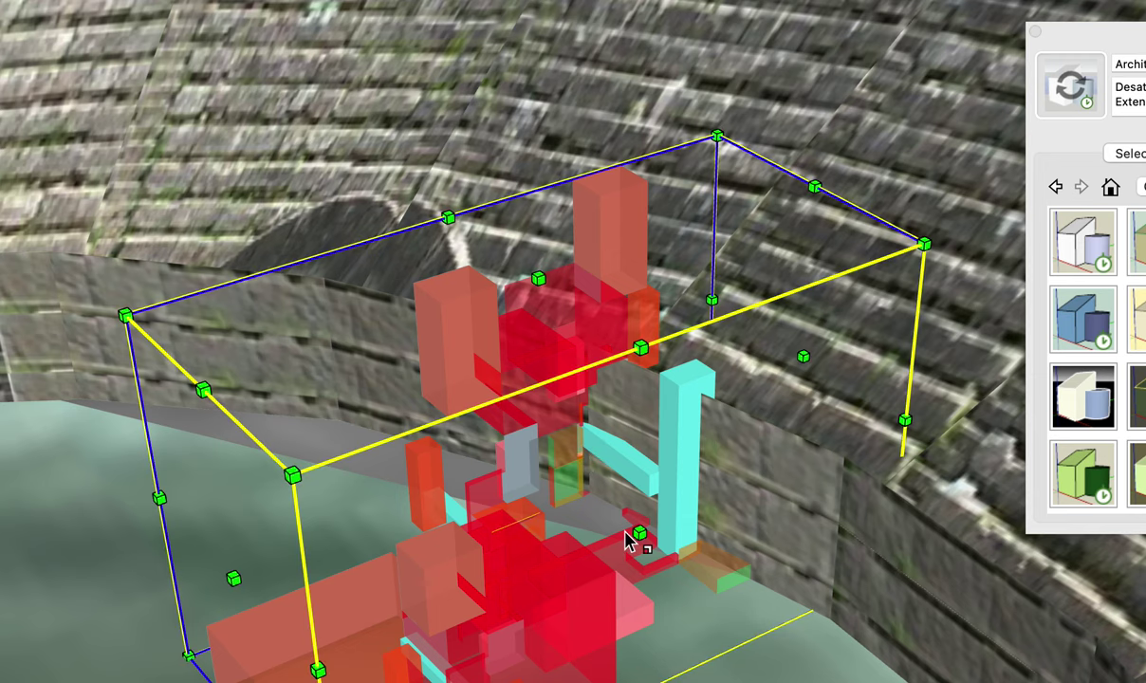
click(639, 533)
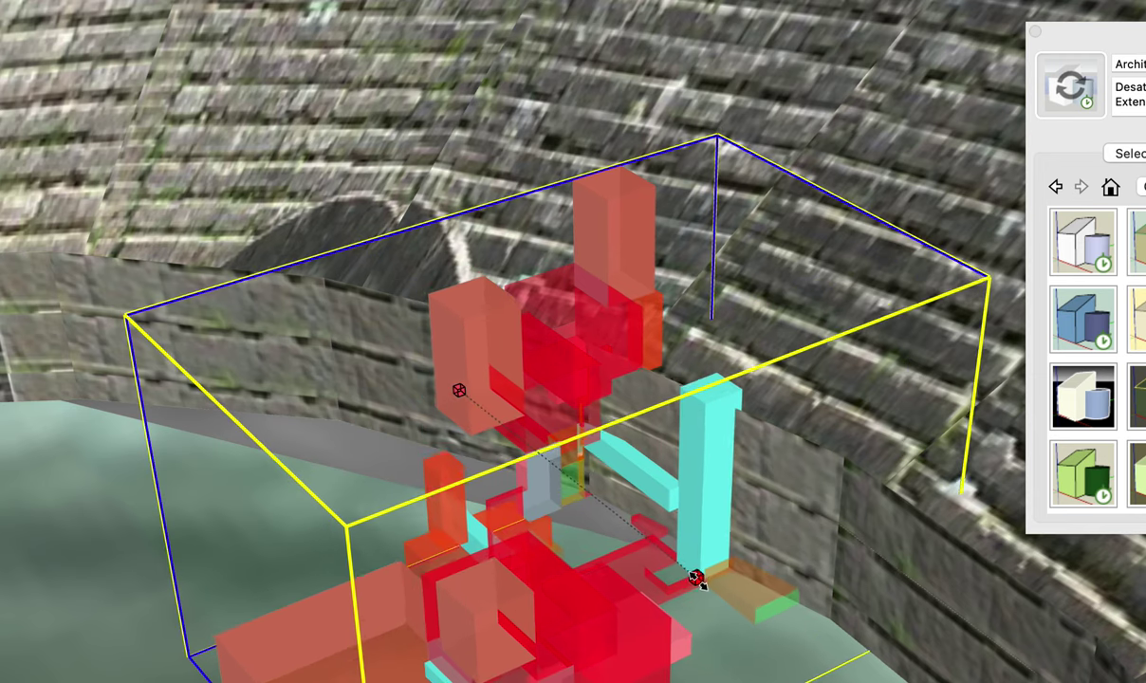
click(827, 680)
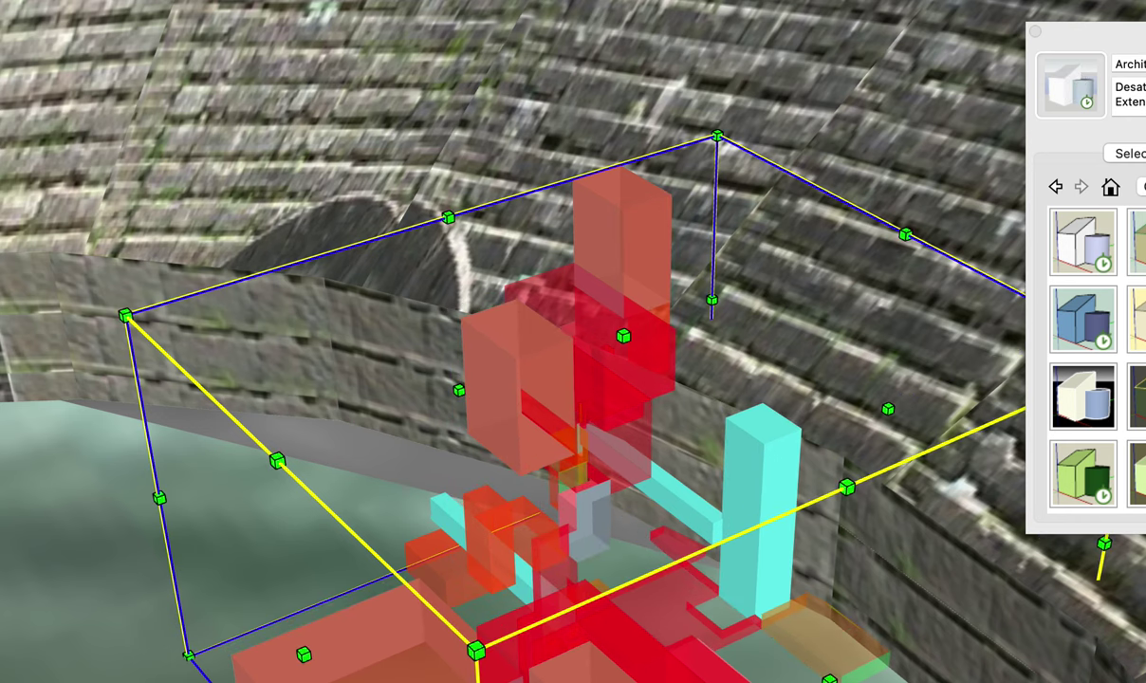
- From the top view, move the red building down across the orchestra floor
key(super+2)
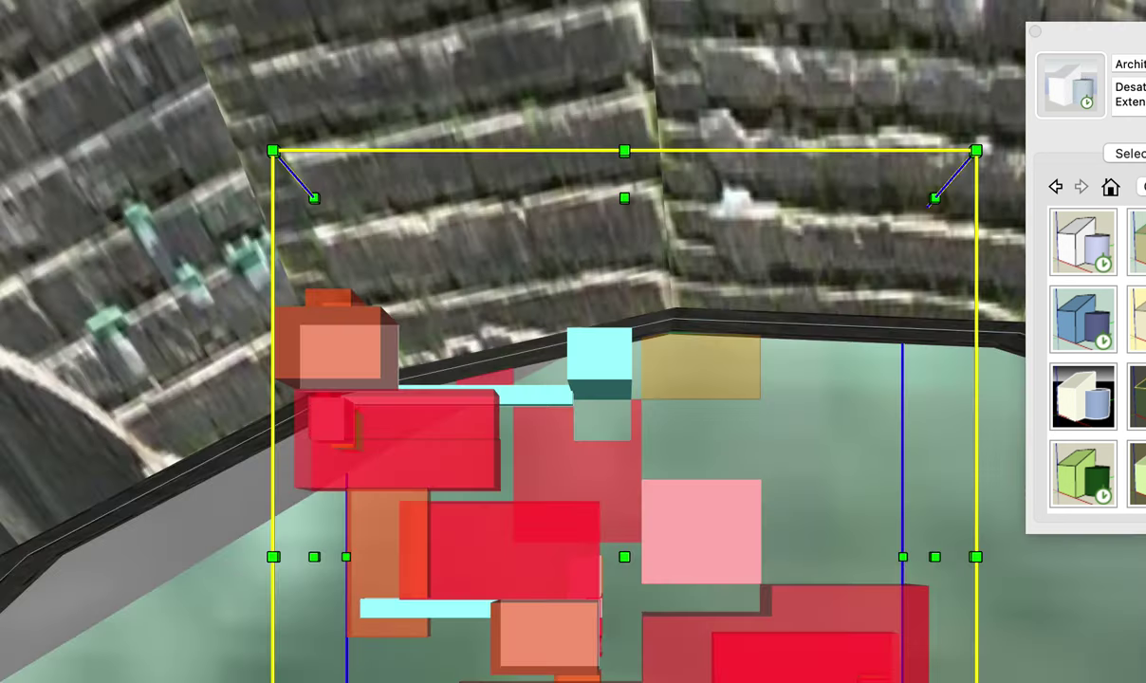
scroll(692, 521, down, 10)
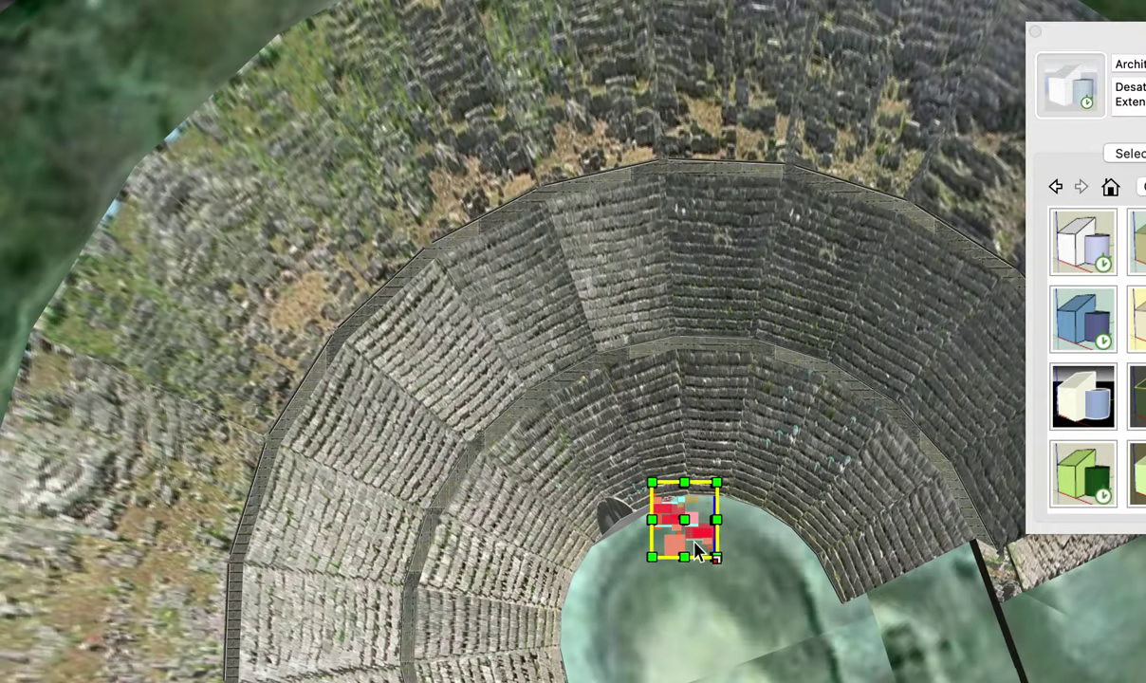
scroll(698, 550, up, 1)
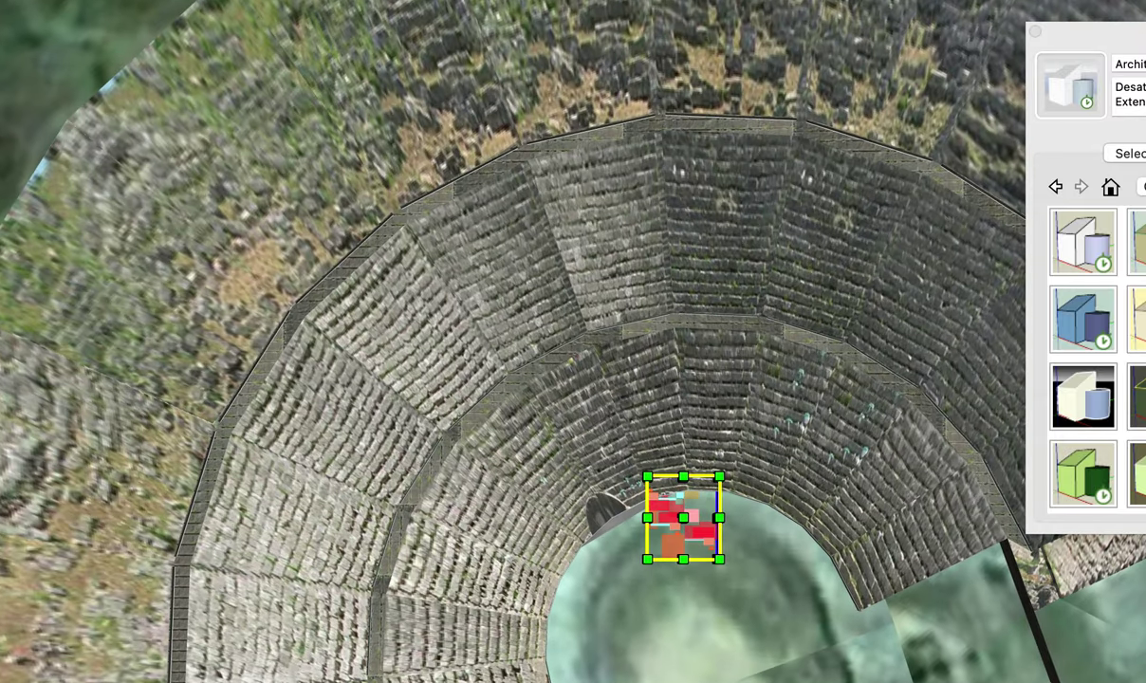
key(m)
drag(764, 541, 723, 656)
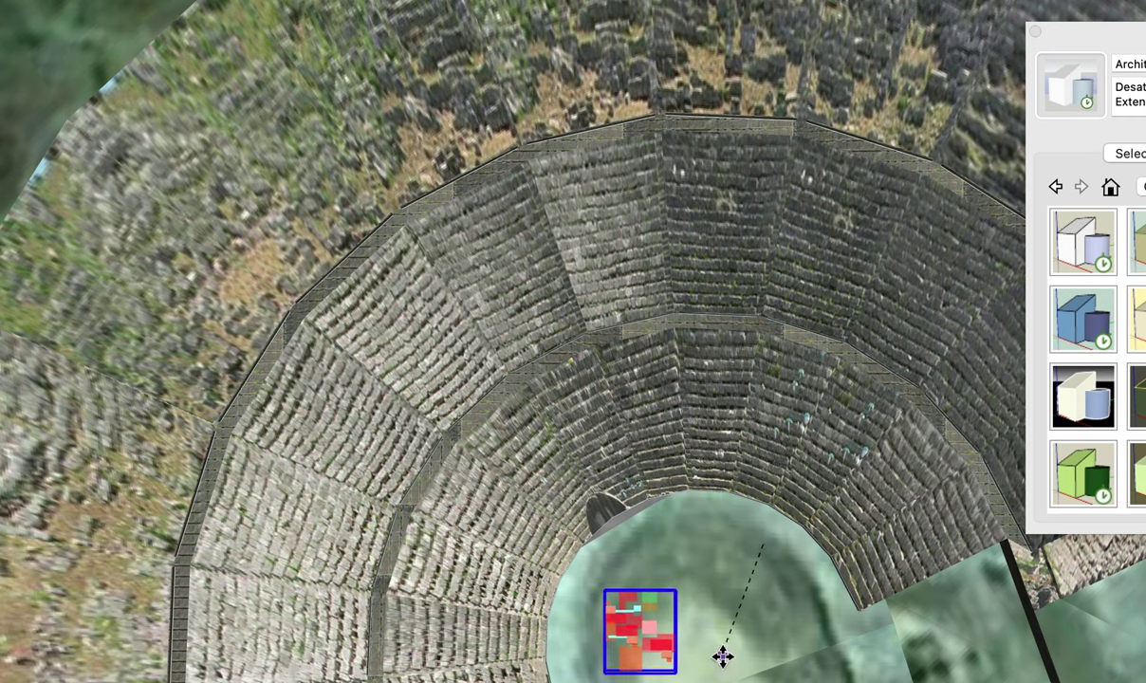
click(723, 656)
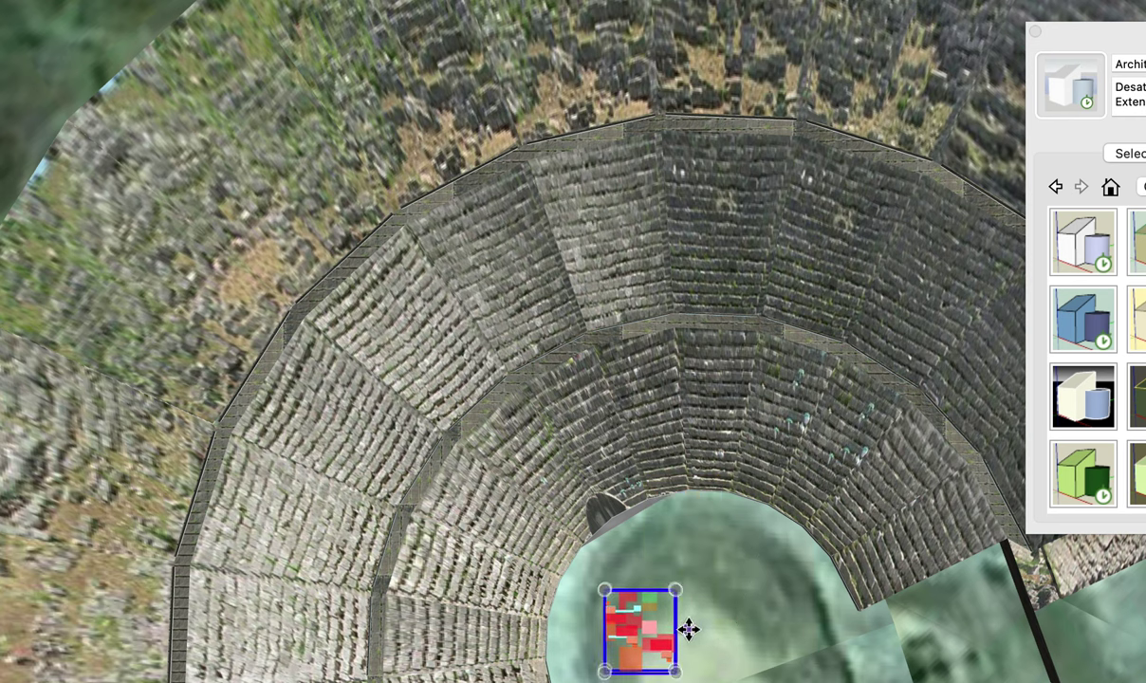
- Orbit to a low oblique view of the seating
scroll(687, 626, up, 4)
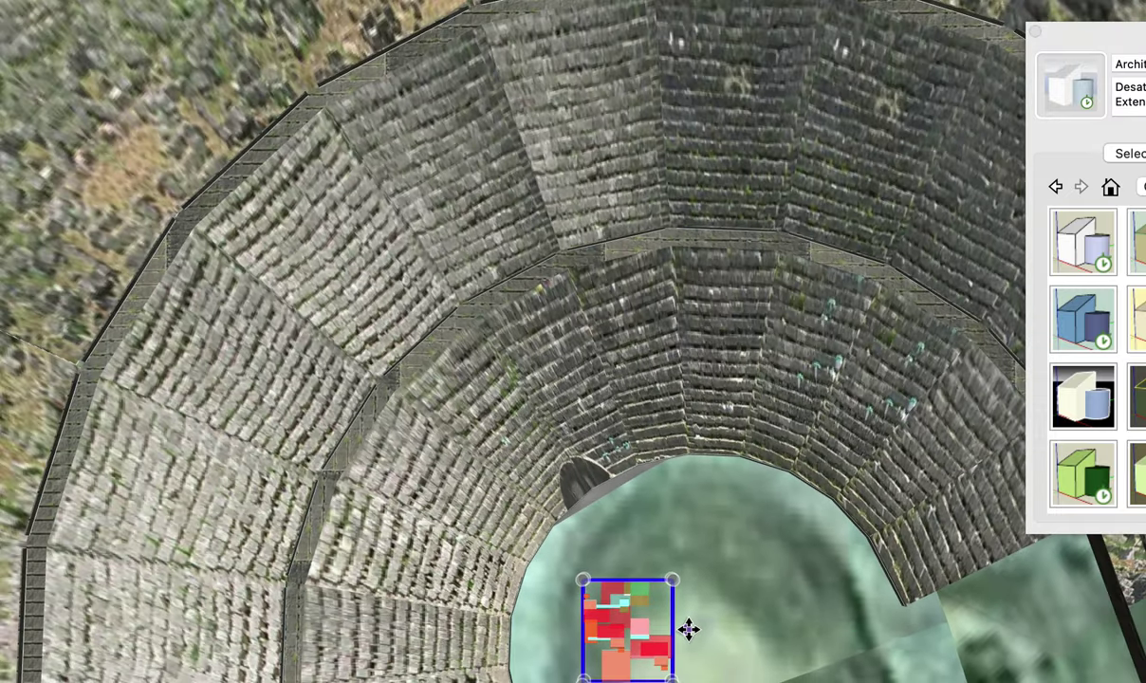
key(q)
middle_drag(686, 626, 760, 490)
key(s)
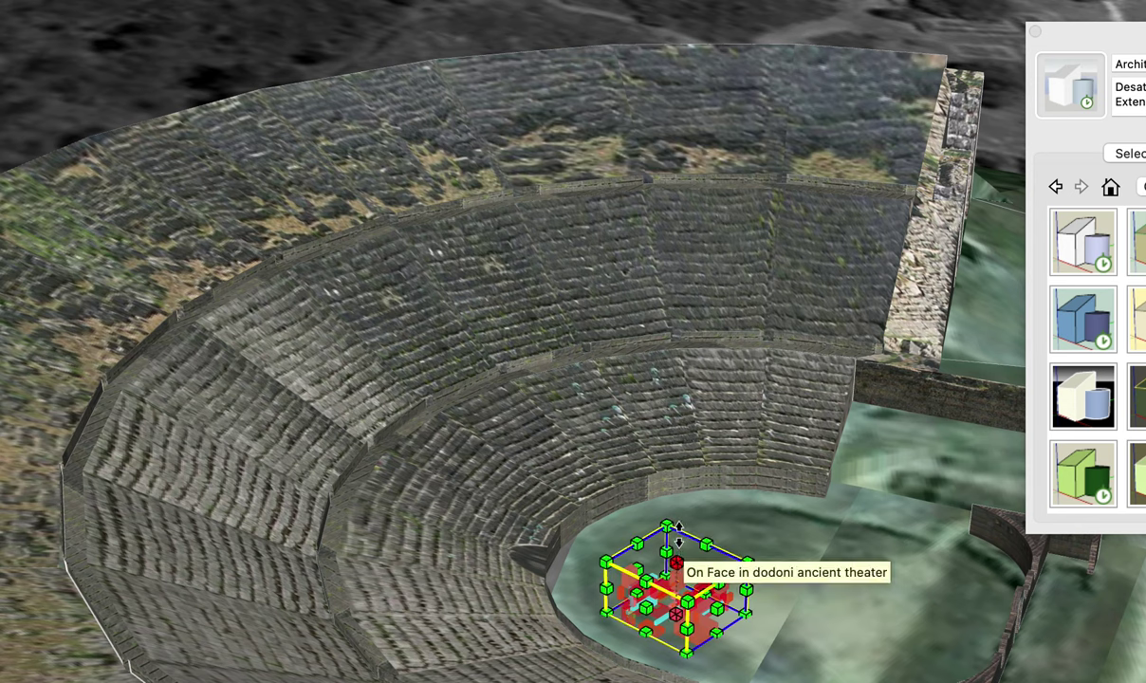
- Scale the red building taller, then stretch it both ways into a long bar
drag(680, 559, 680, 532)
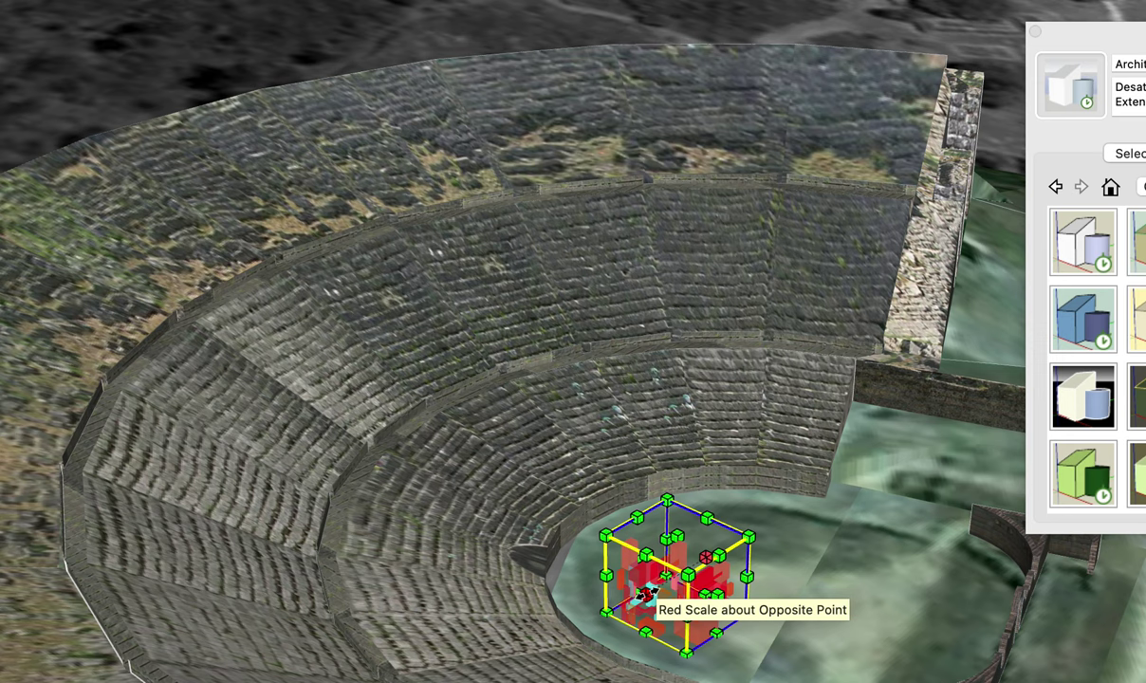
drag(646, 594, 427, 654)
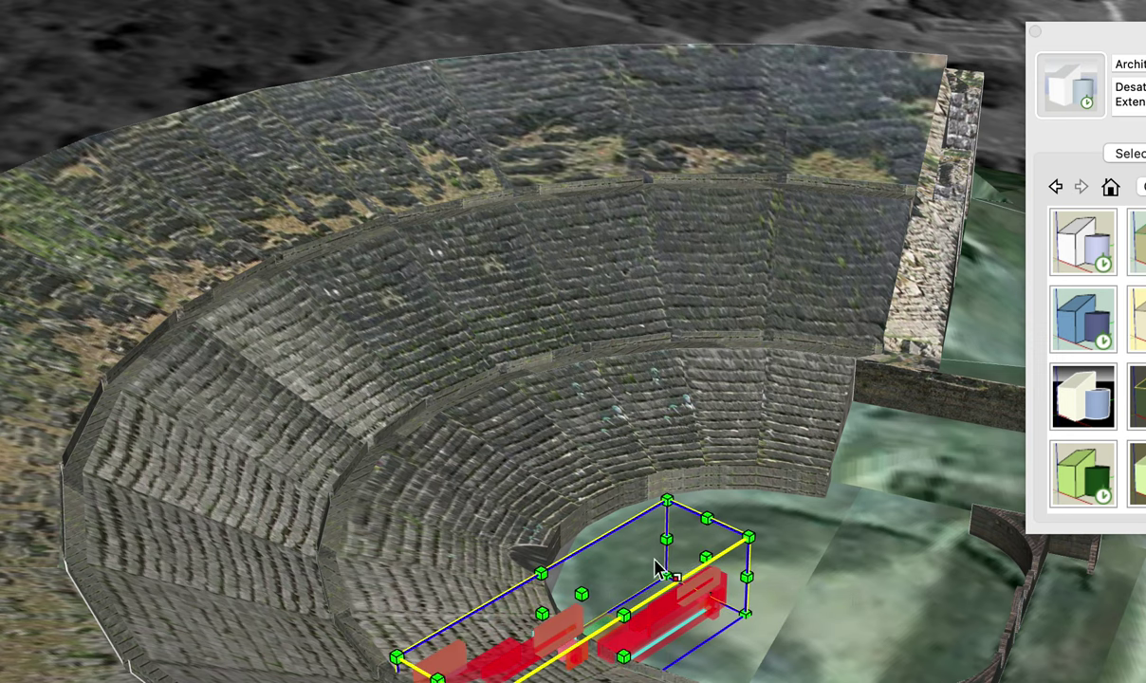
drag(706, 557, 905, 418)
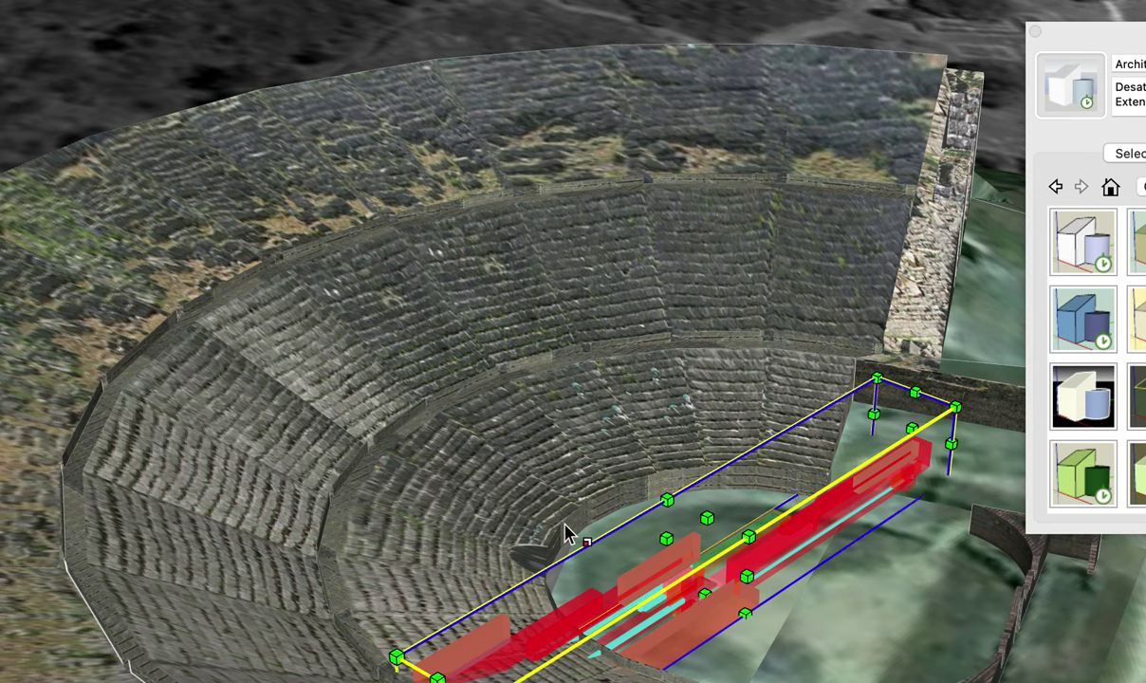
key(o)
drag(94, 539, 885, 479)
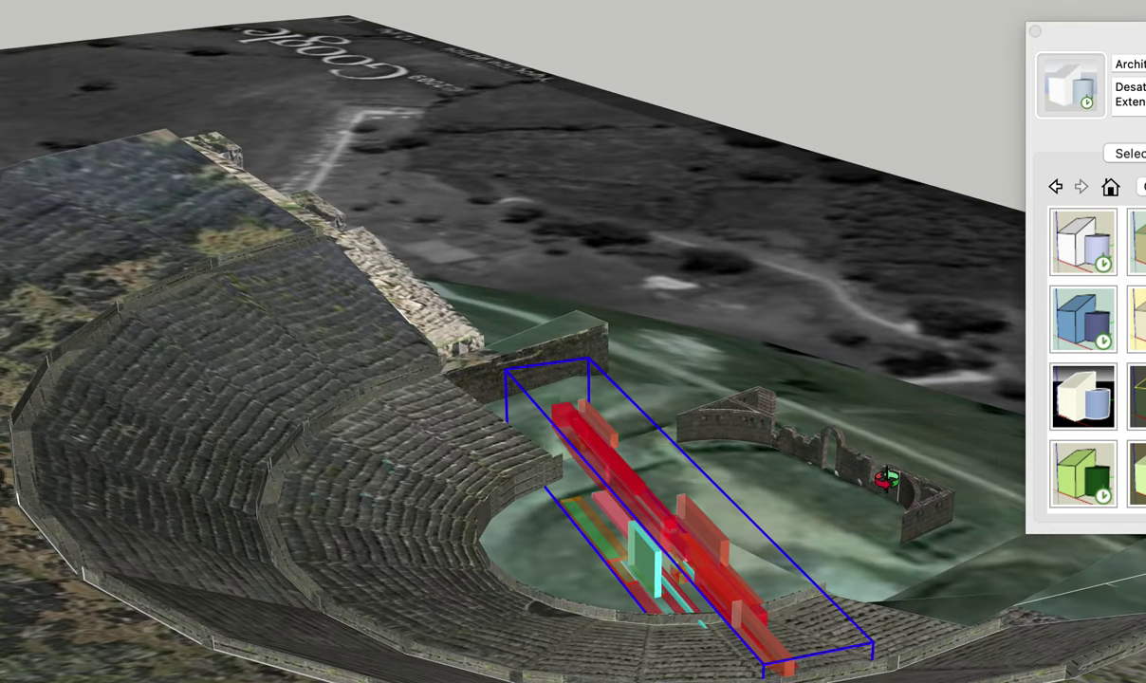
- Shift the block group left and up over the orchestra, then switch to a level standard view
drag(395, 523, 790, 490)
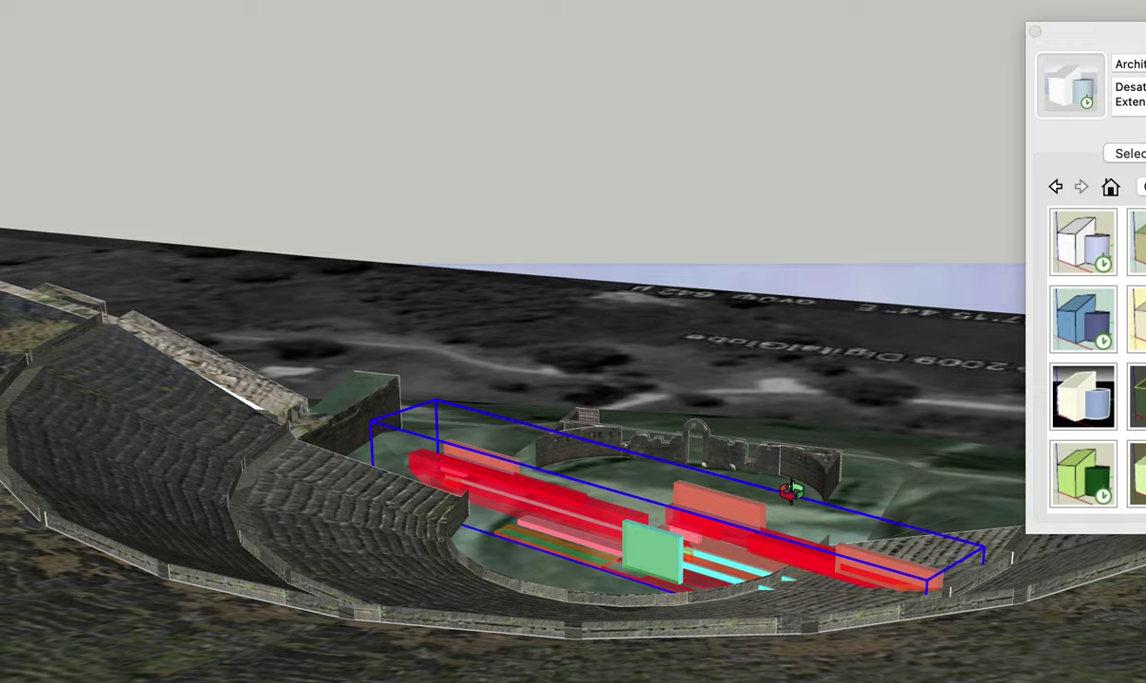
scroll(671, 557, up, 5)
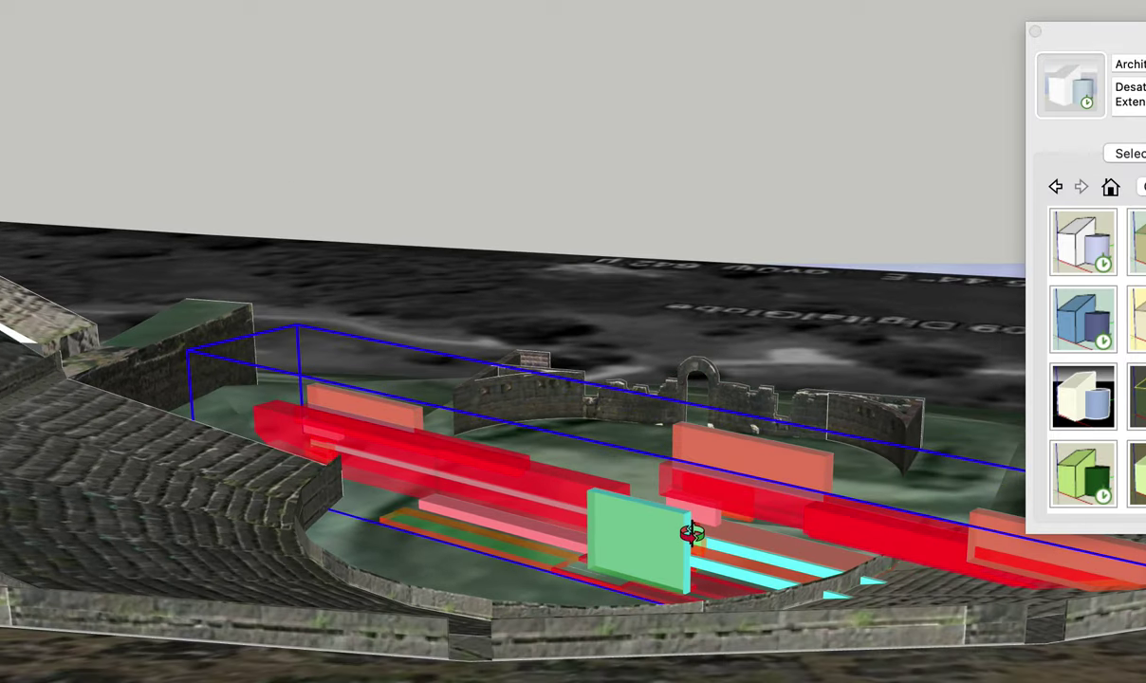
drag(691, 533, 751, 644)
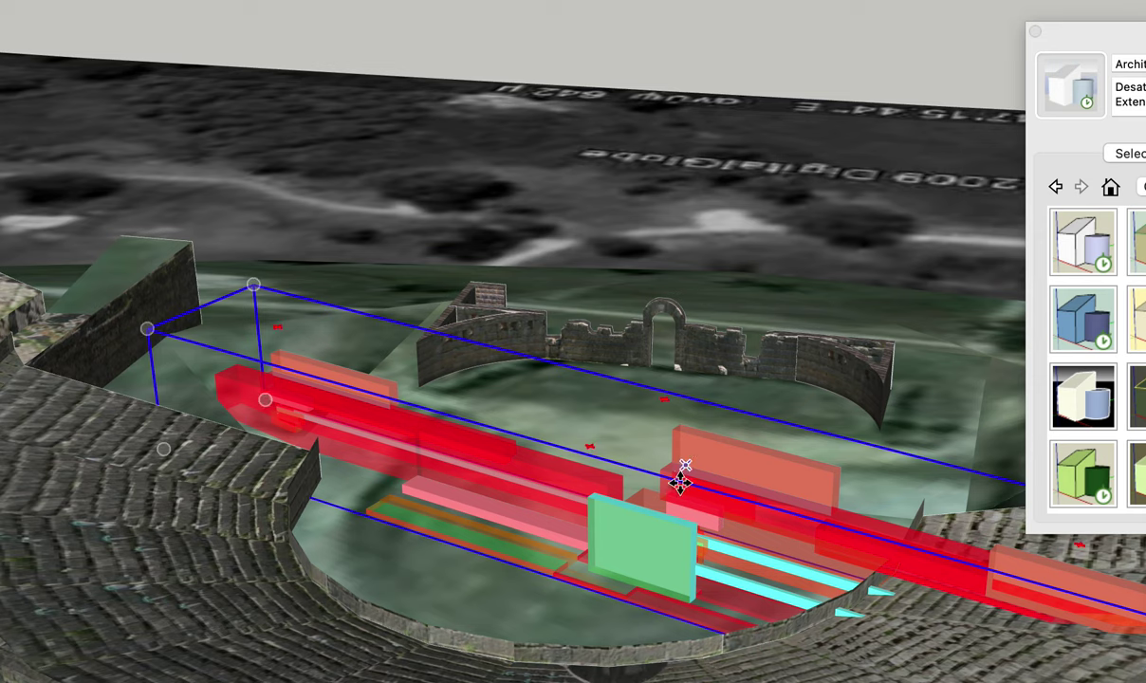
drag(545, 609, 484, 512)
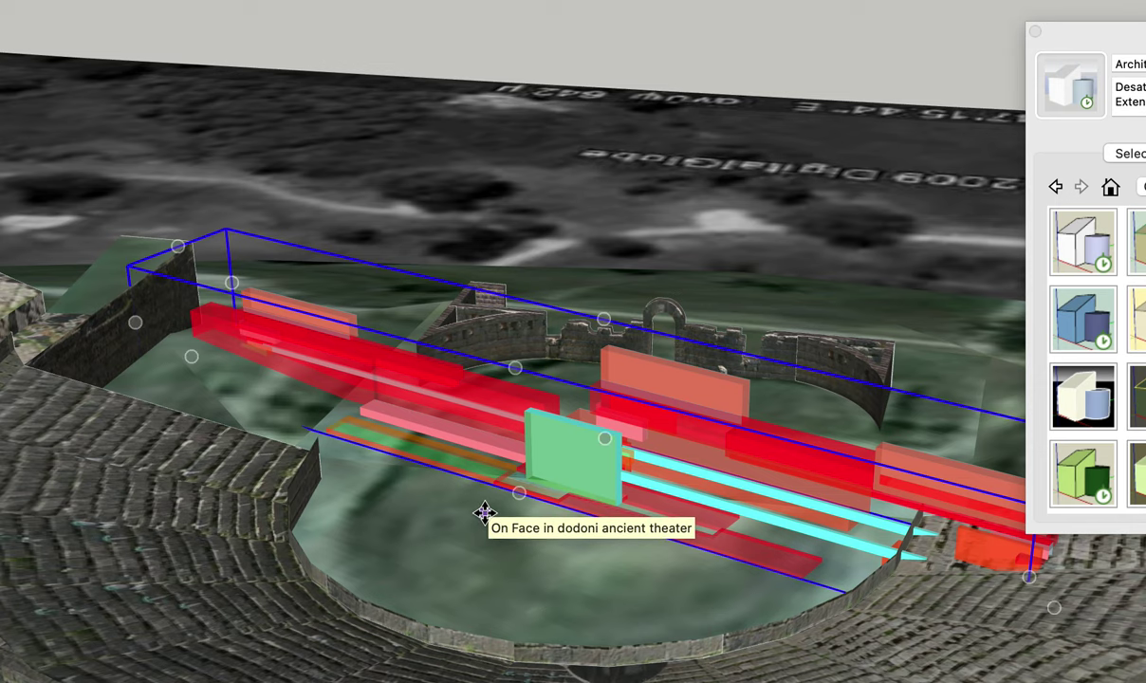
key(super+3)
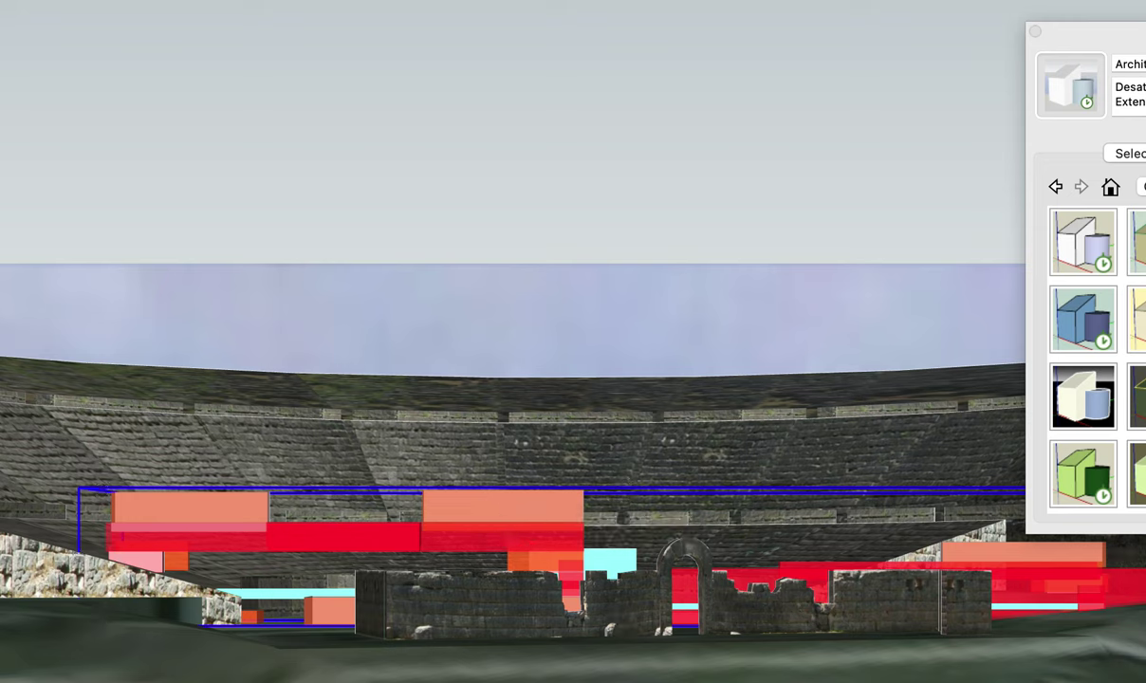
drag(1087, 38, 844, 0)
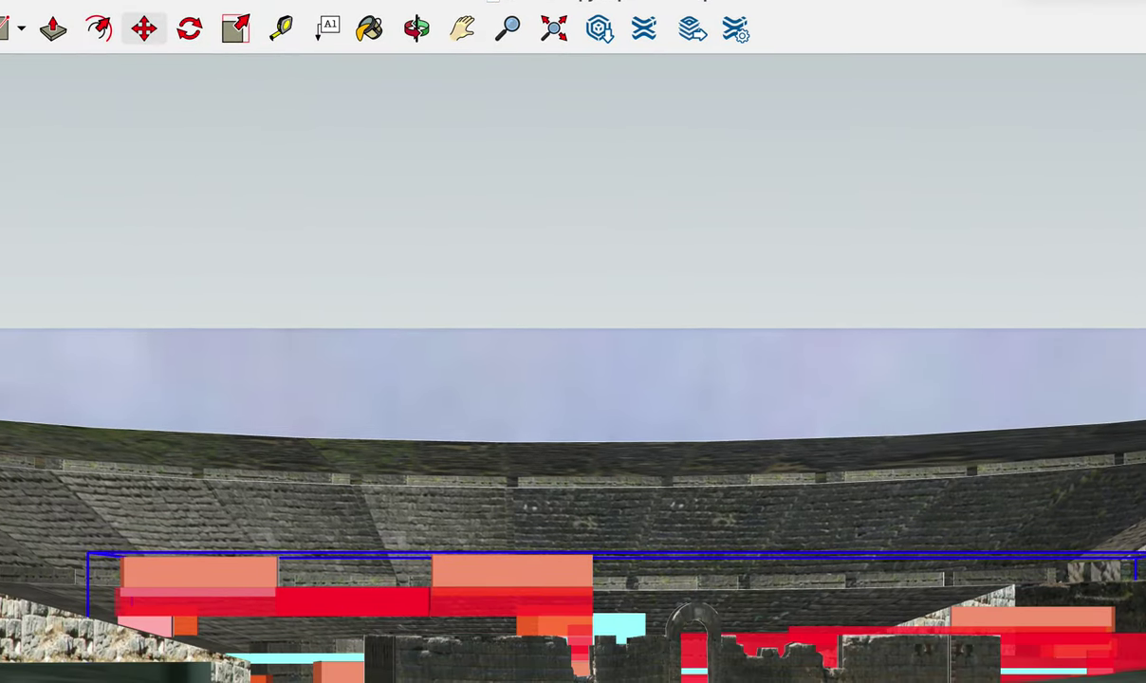
- Try Color Blind, Dark Green and Orange, Cammo, Blue and Orange, Mint Green, ending on Orange and Green
drag(845, 0, 905, 0)
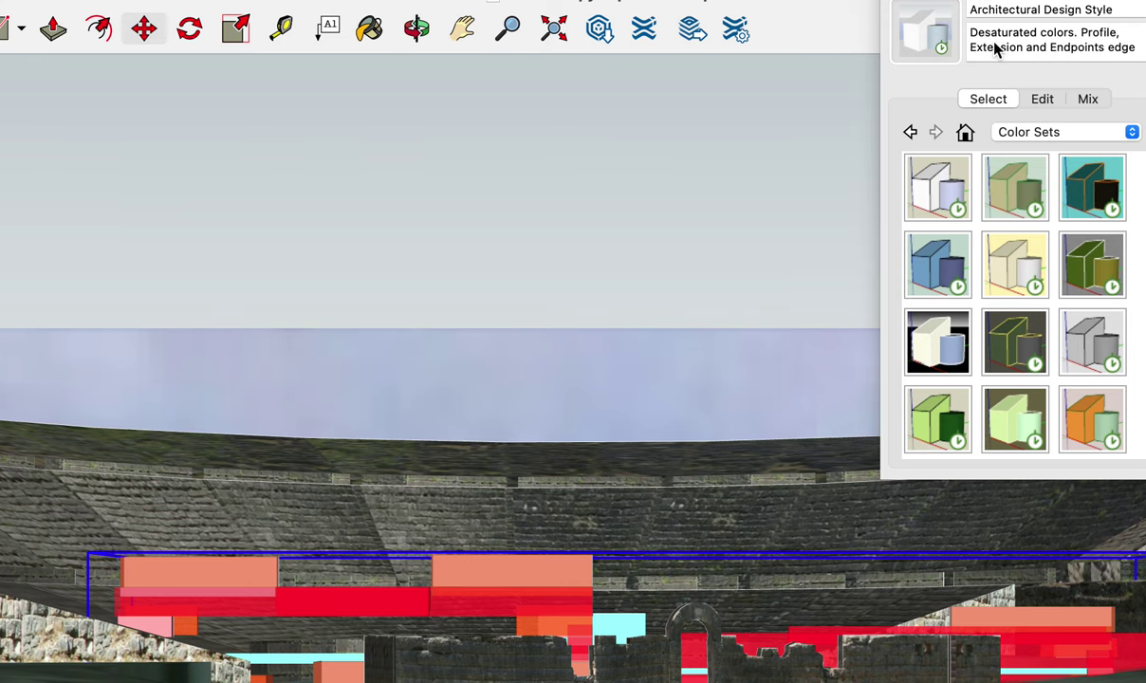
click(942, 344)
click(1015, 350)
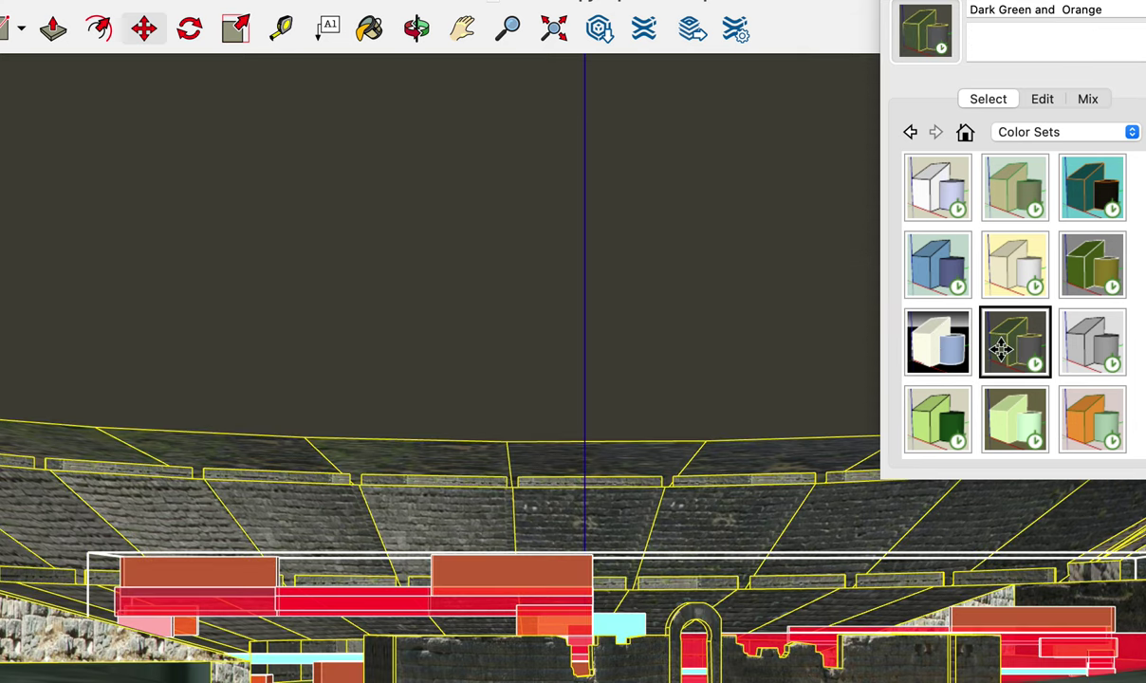
click(1105, 263)
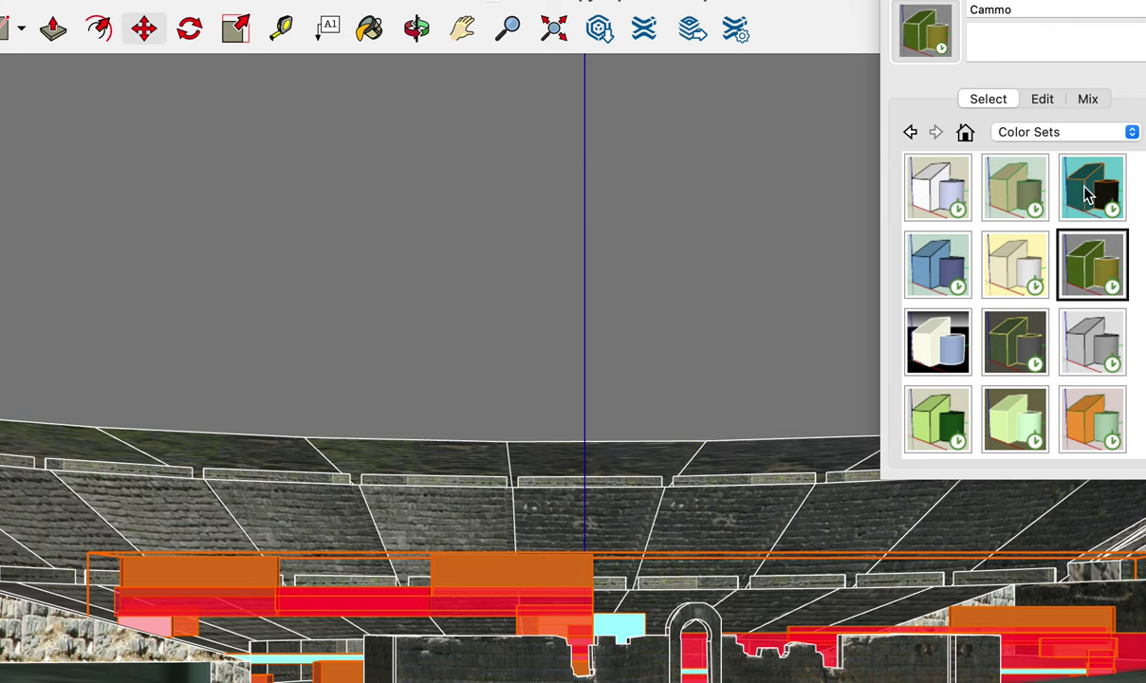
click(1088, 194)
click(1093, 263)
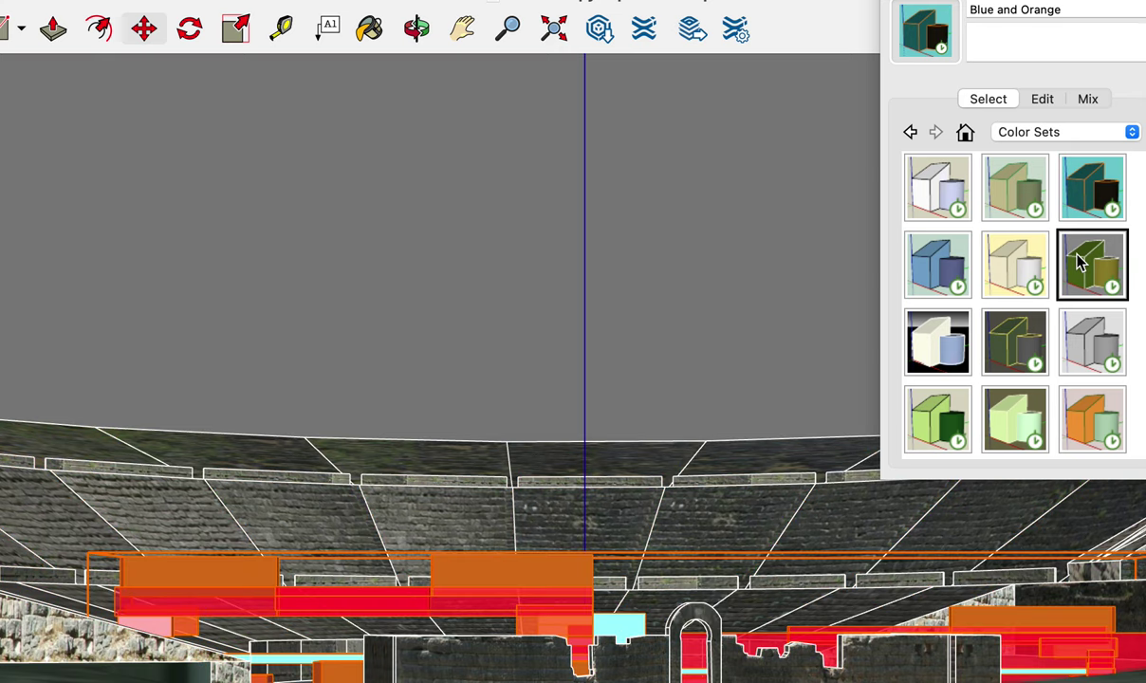
click(1003, 417)
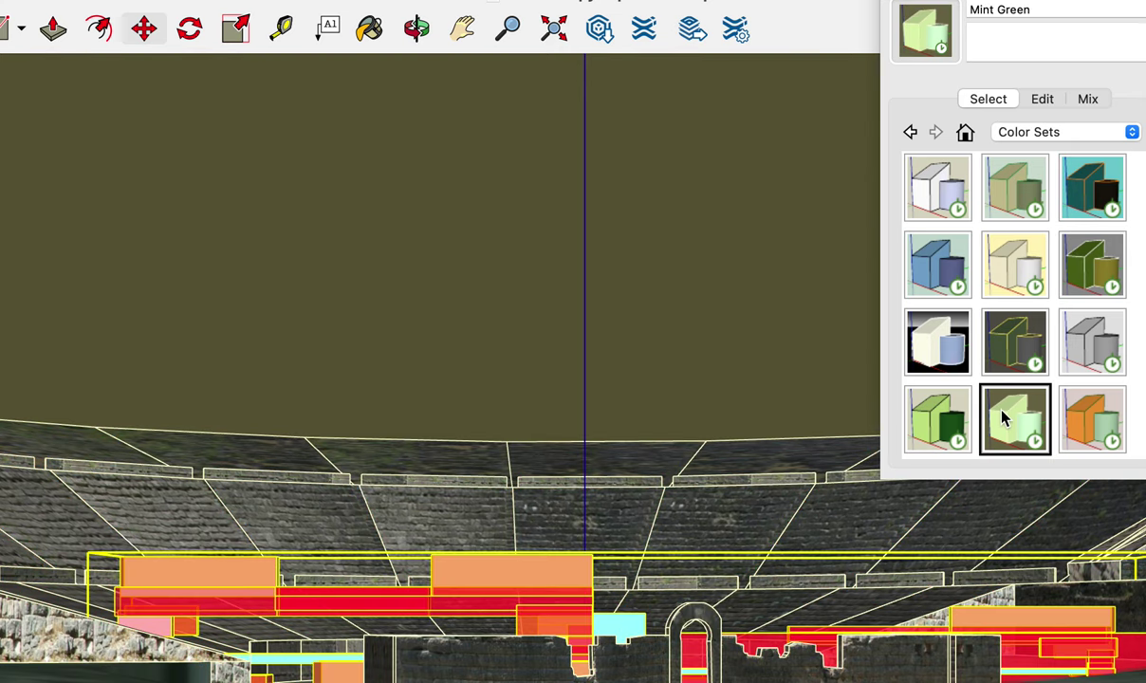
click(1090, 410)
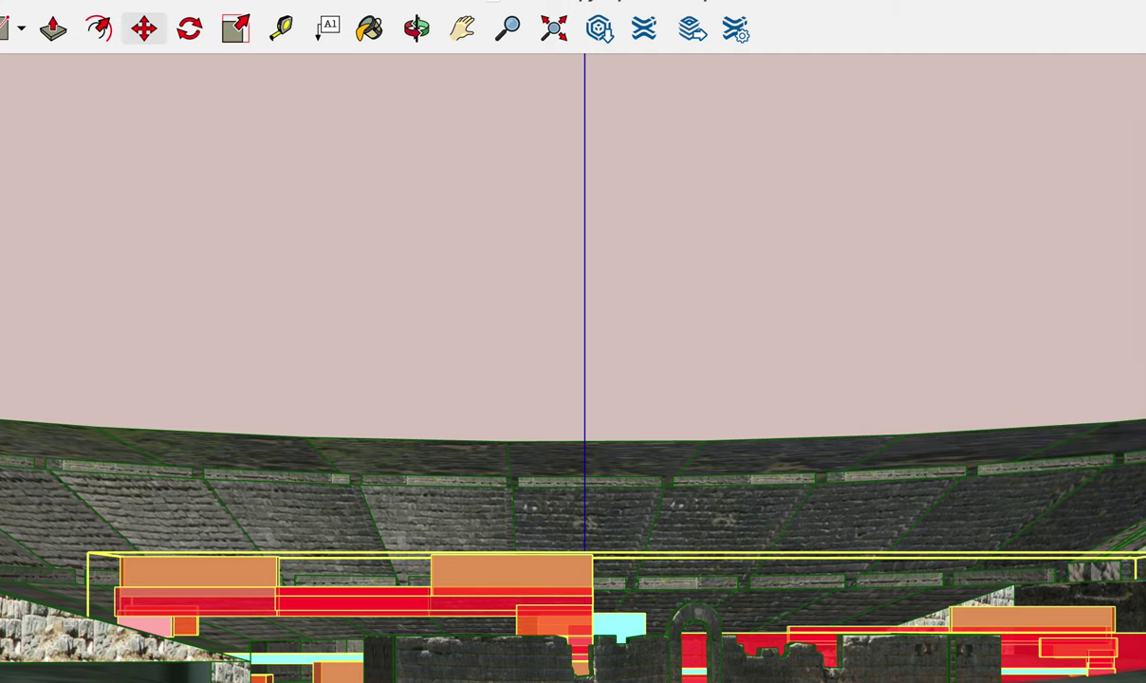
- Deselect the block group and take a region screenshot of the model view
scroll(831, 606, down, 3)
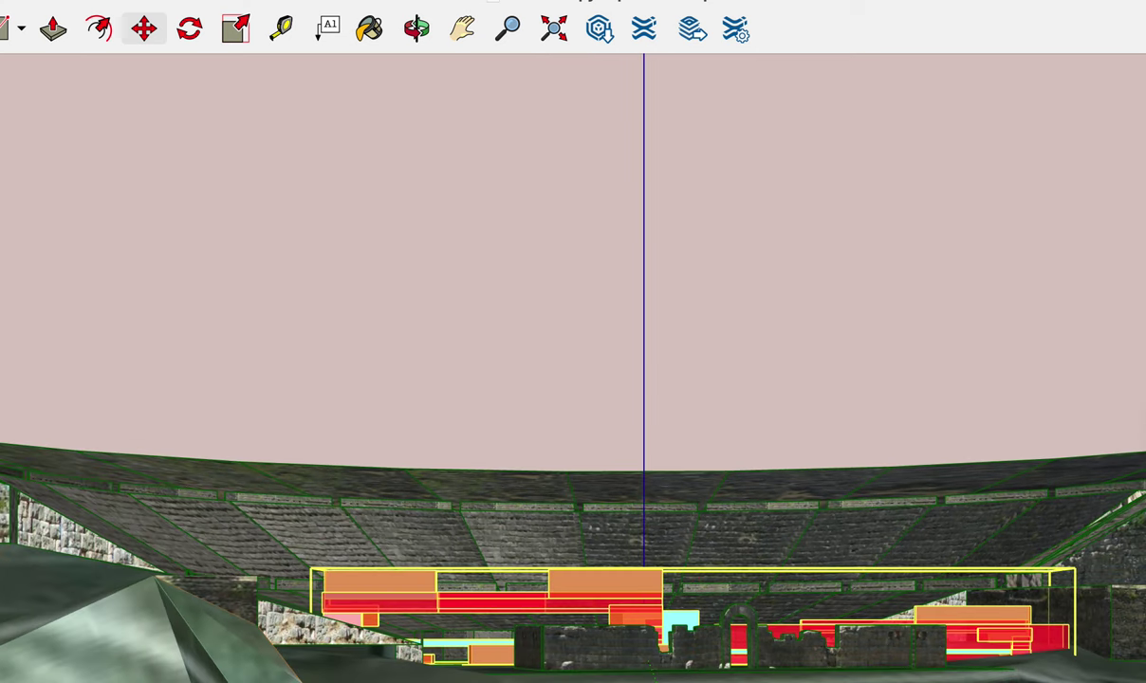
key(space)
click(862, 325)
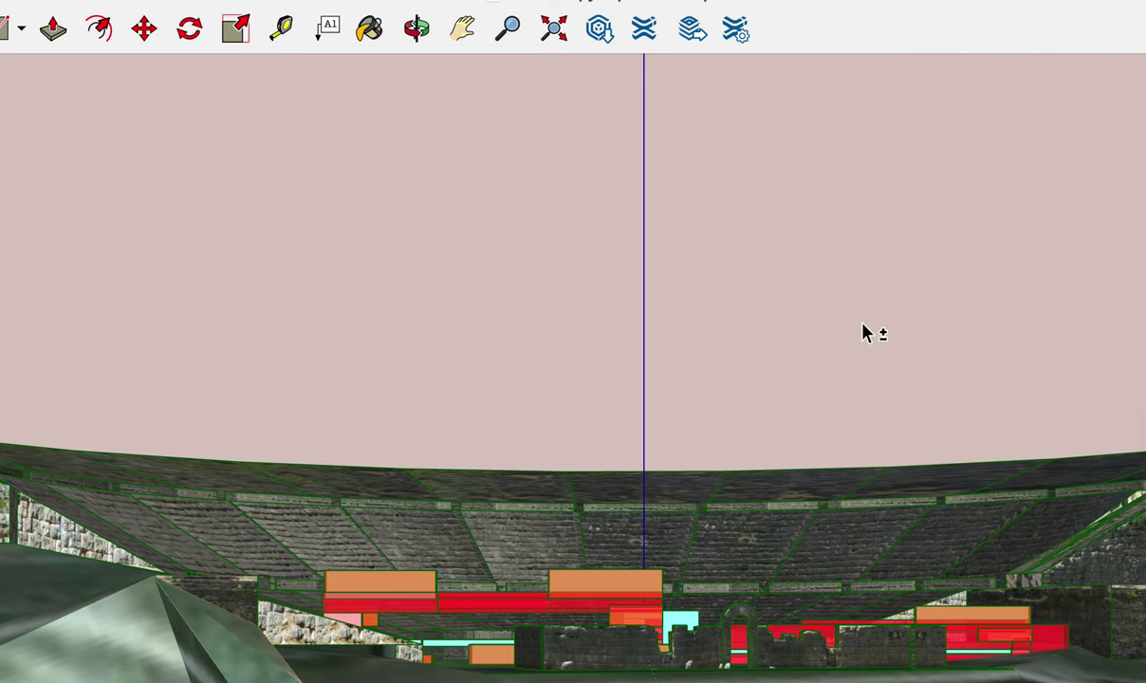
key(Print)
drag(34, 74, 1130, 680)
- Orbit down onto the seating, pan, and screenshot the whole model view
key(o)
drag(776, 468, 646, 567)
key(h)
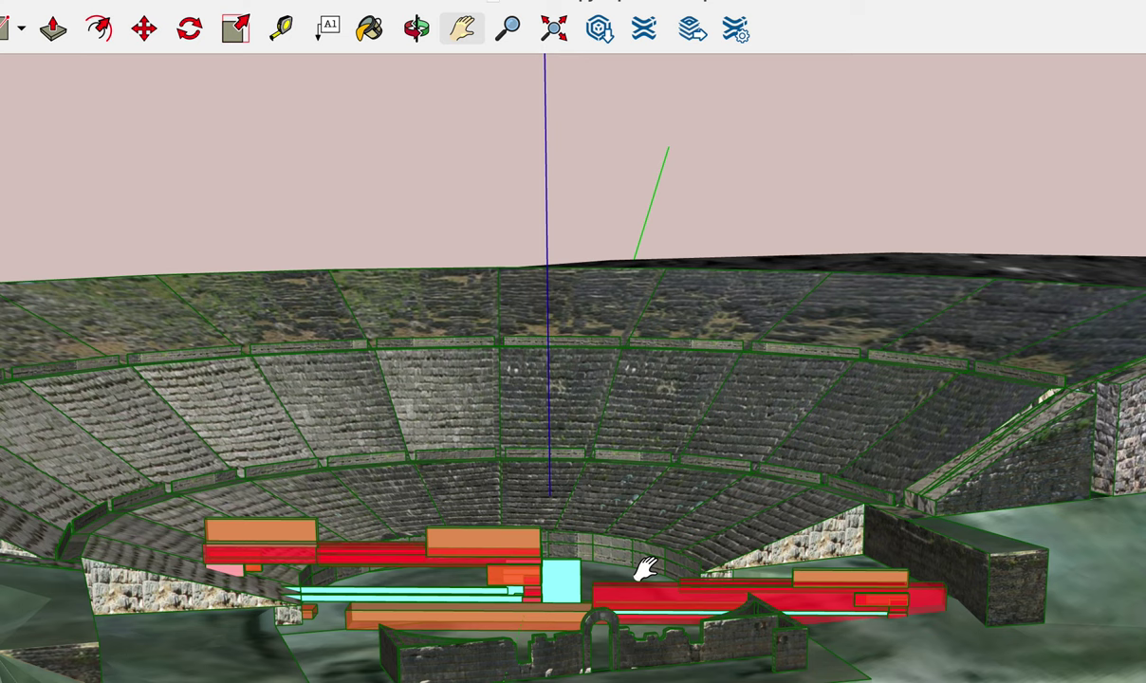
drag(9, 61, 236, 196)
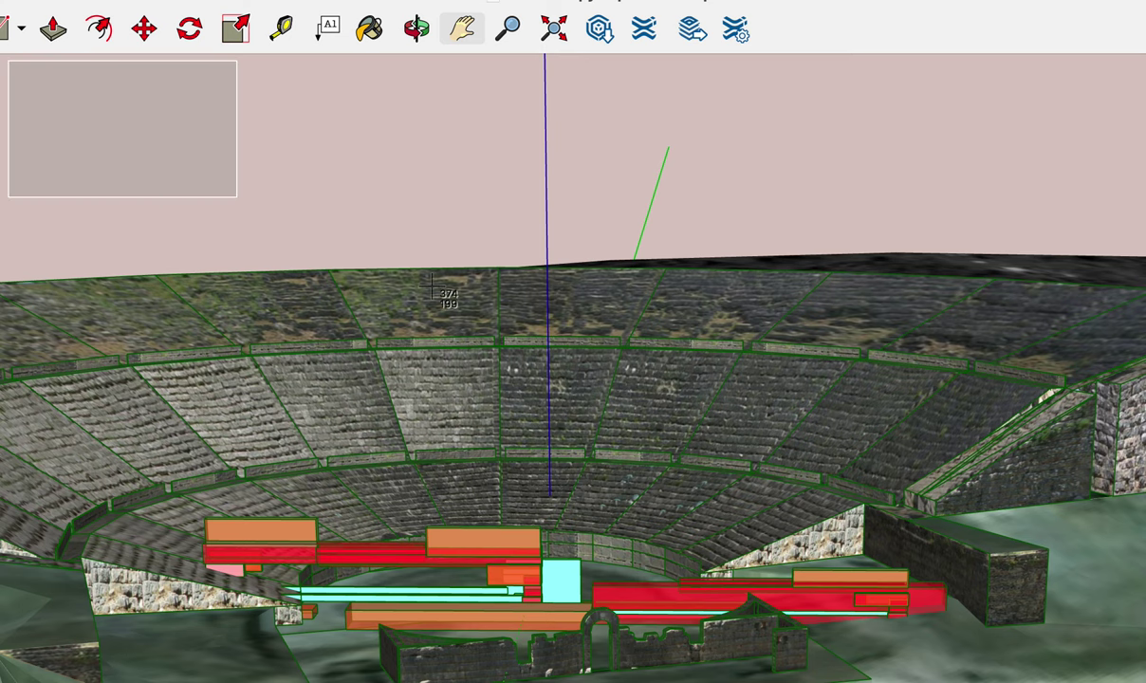
drag(431, 284, 1134, 671)
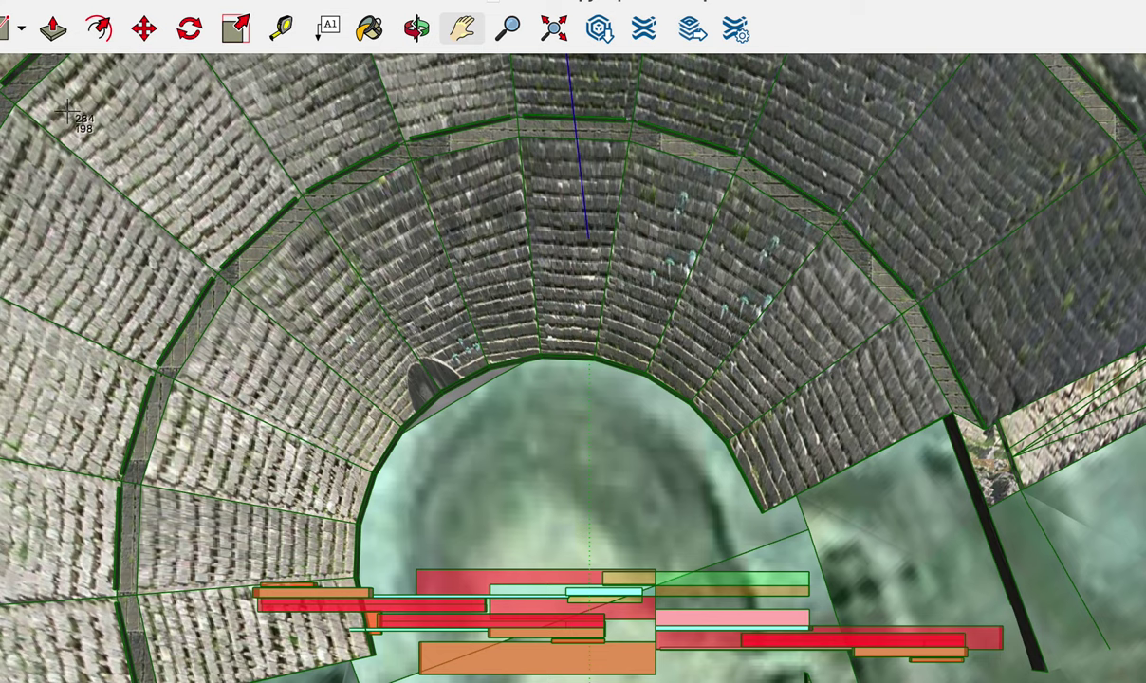
- Screenshot the overhead view, then orbit round toward the orchestra and ruined stage wall
drag(50, 75, 1024, 641)
scroll(780, 578, up, 4)
scroll(776, 576, down, 4)
scroll(776, 576, down, 3)
key(o)
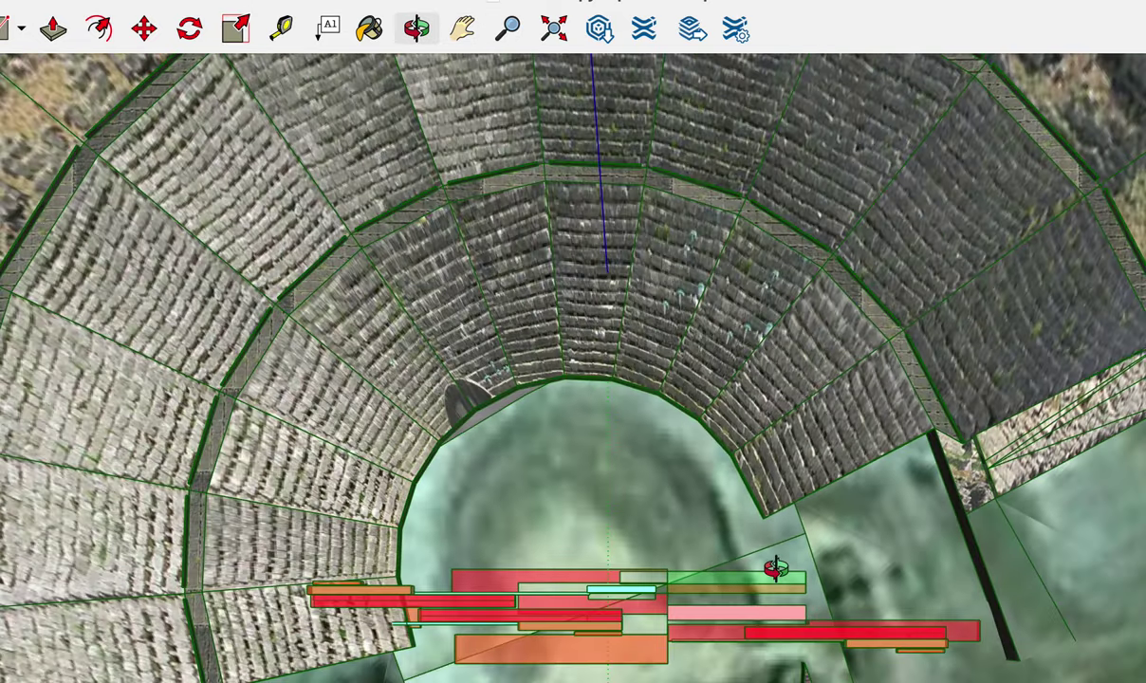
mouse_move(772, 565)
mouse_down()
mouse_move(719, 581)
mouse_move(34, 427)
mouse_move(21, 345)
mouse_up()
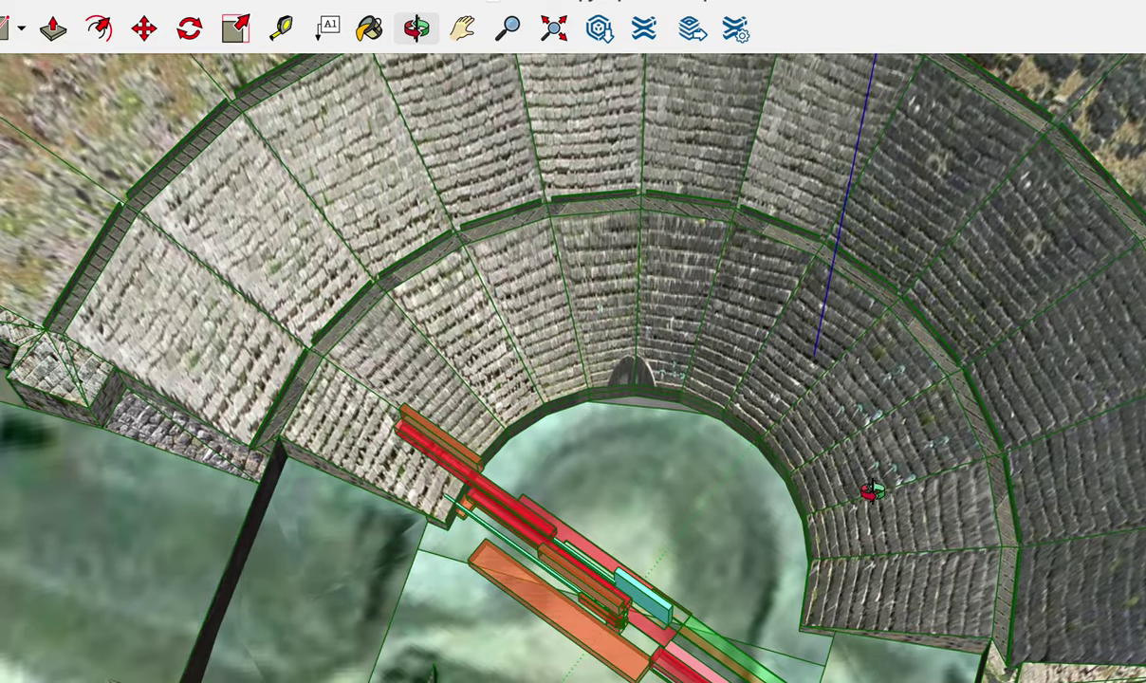
mouse_move(870, 486)
mouse_down()
mouse_move(77, 376)
mouse_move(21, 302)
mouse_up()
mouse_move(642, 411)
mouse_down()
mouse_move(494, 422)
mouse_move(197, 307)
mouse_up()
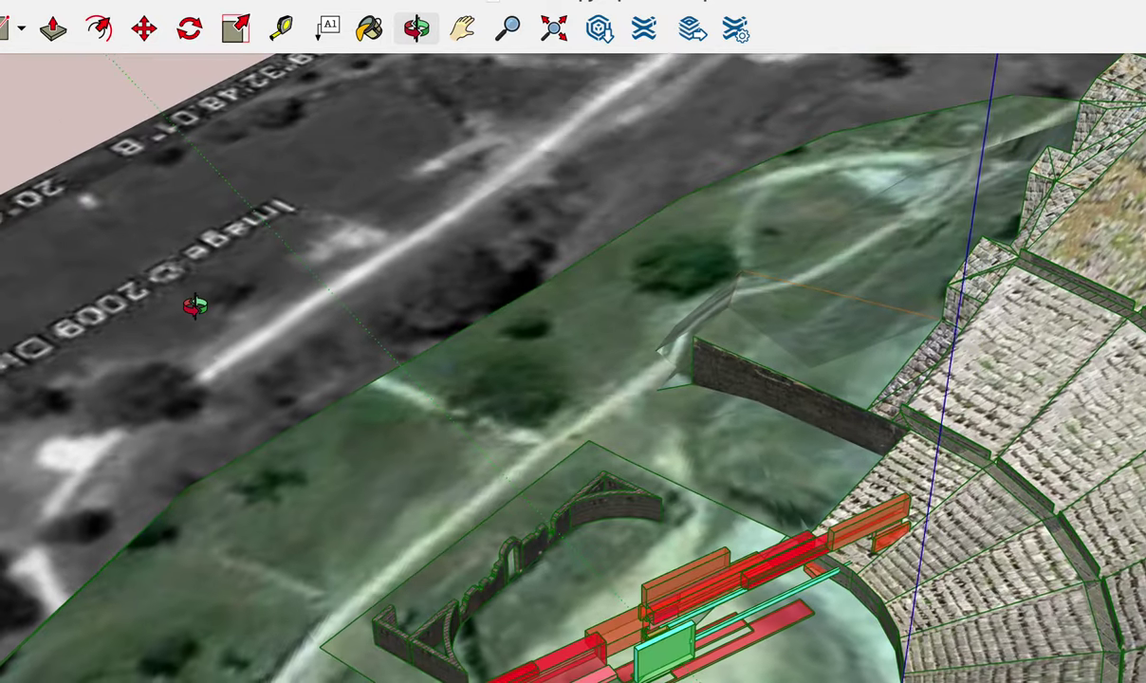
mouse_move(665, 540)
mouse_down()
mouse_move(485, 422)
mouse_move(423, 235)
mouse_move(404, 217)
mouse_move(412, 196)
mouse_up()
- Pan in and capture a close-up screenshot of the blocks
key(h)
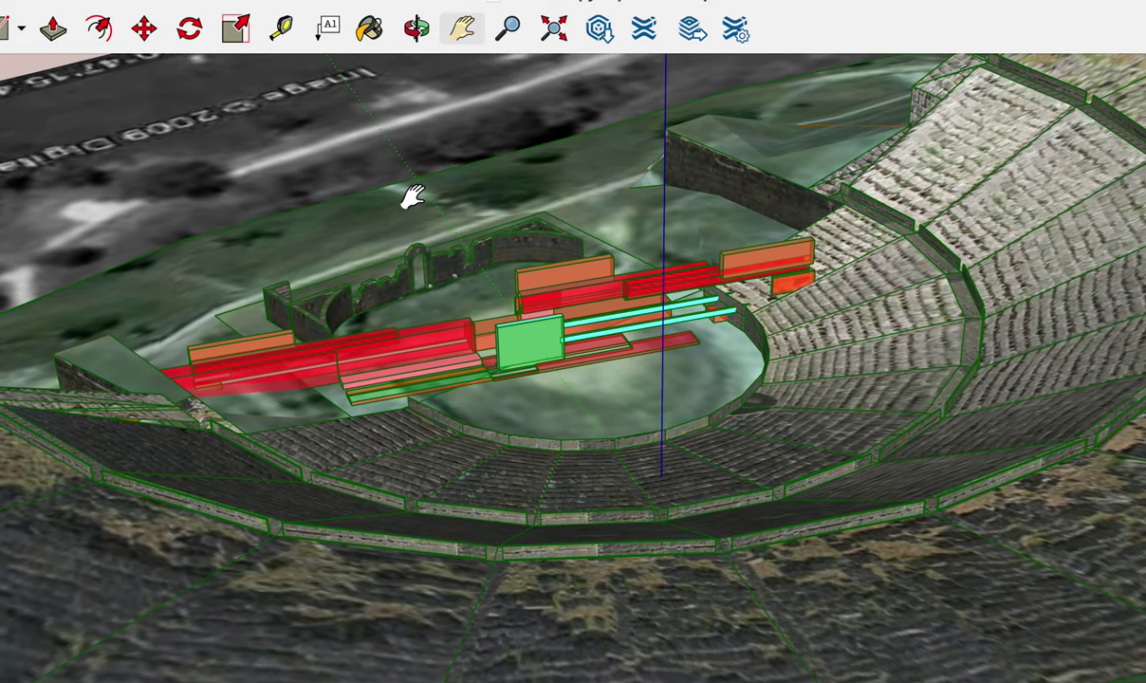
mouse_move(22, 62)
mouse_down()
mouse_move(603, 530)
mouse_move(735, 583)
mouse_move(1096, 669)
mouse_move(1091, 655)
mouse_up()
scroll(550, 327, up, 3)
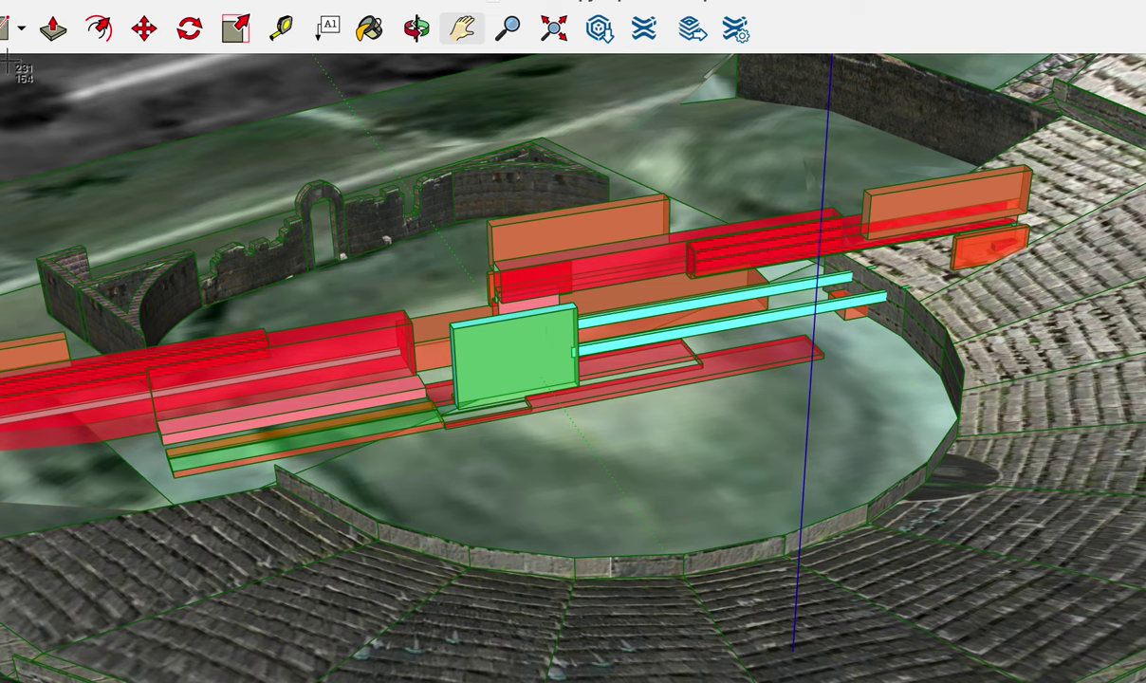
mouse_move(7, 57)
mouse_down()
mouse_move(731, 582)
mouse_move(1045, 627)
mouse_move(1057, 644)
mouse_up()
- Tilt and pan toward the arena floor, screenshot it, then orbit the vertical axis upright
key(o)
drag(837, 422, 800, 643)
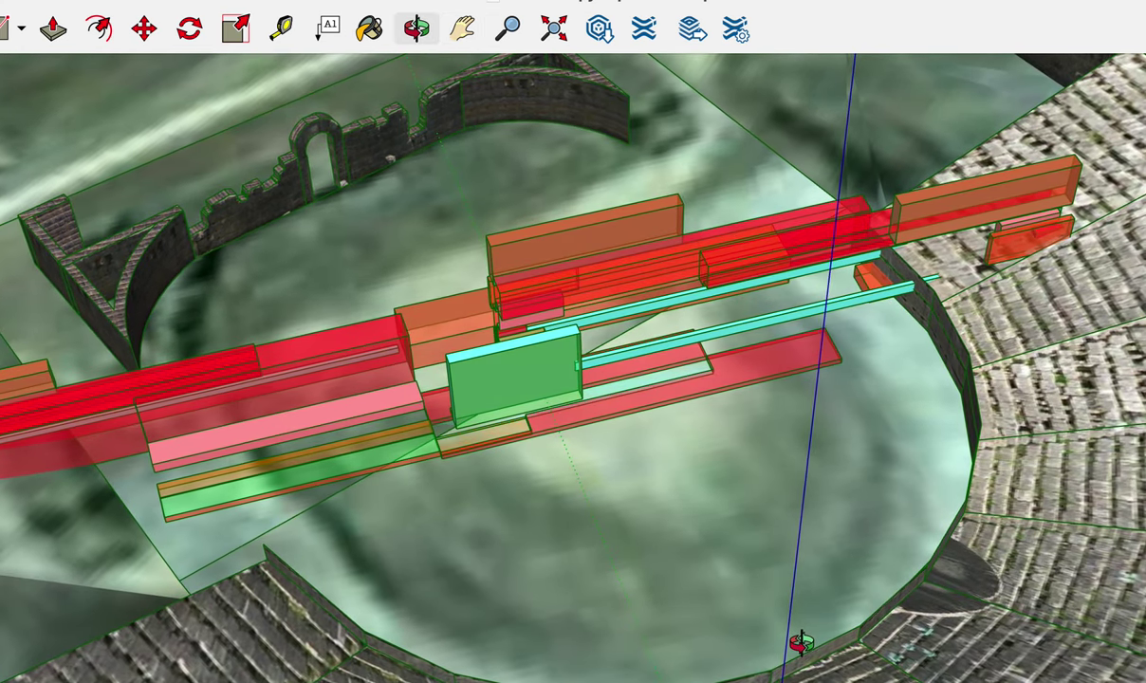
scroll(800, 643, down, 3)
key(h)
drag(800, 644, 739, 474)
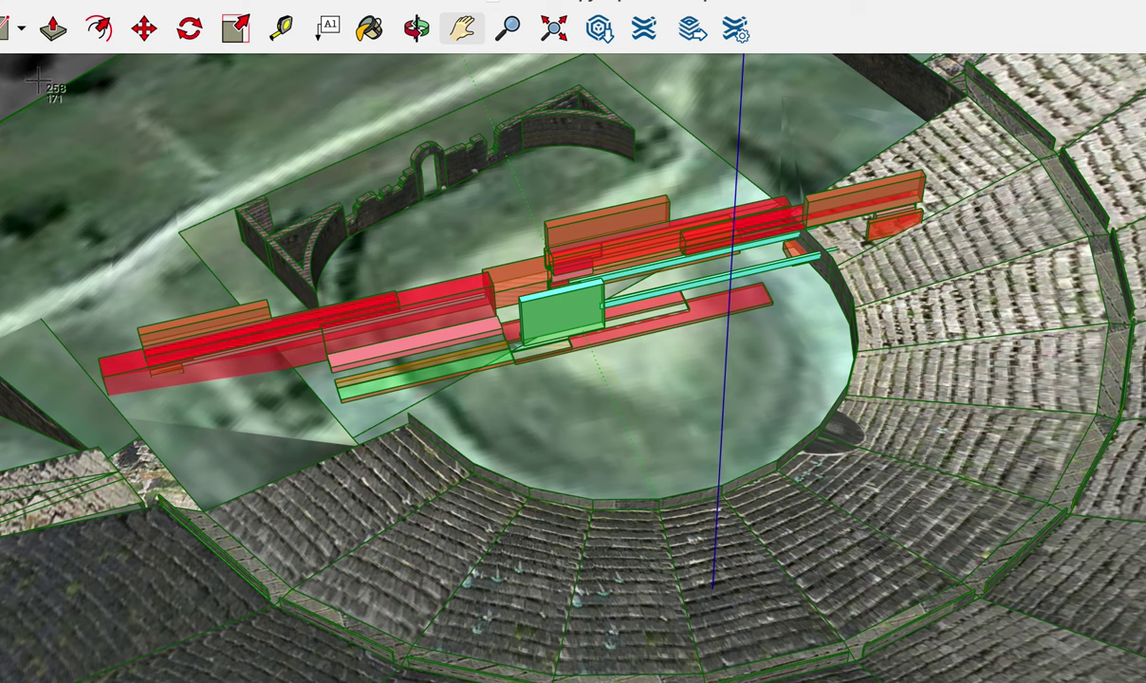
drag(38, 76, 1064, 674)
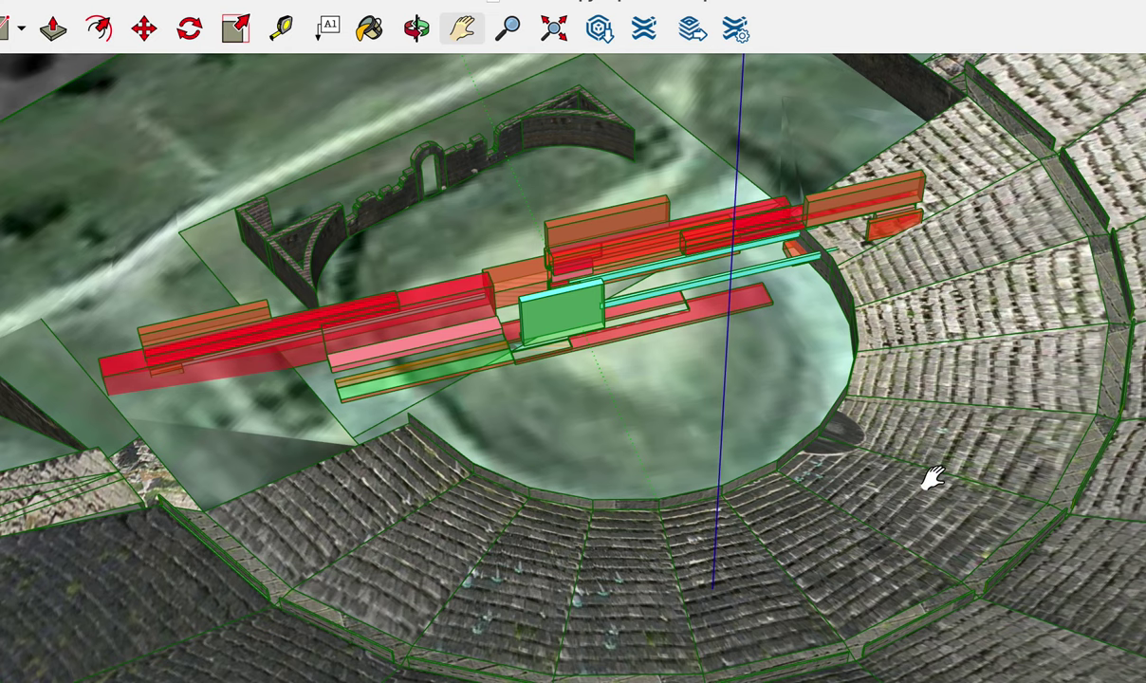
scroll(929, 475, down, 3)
scroll(929, 475, down, 1)
middle_drag(929, 473, 721, 435)
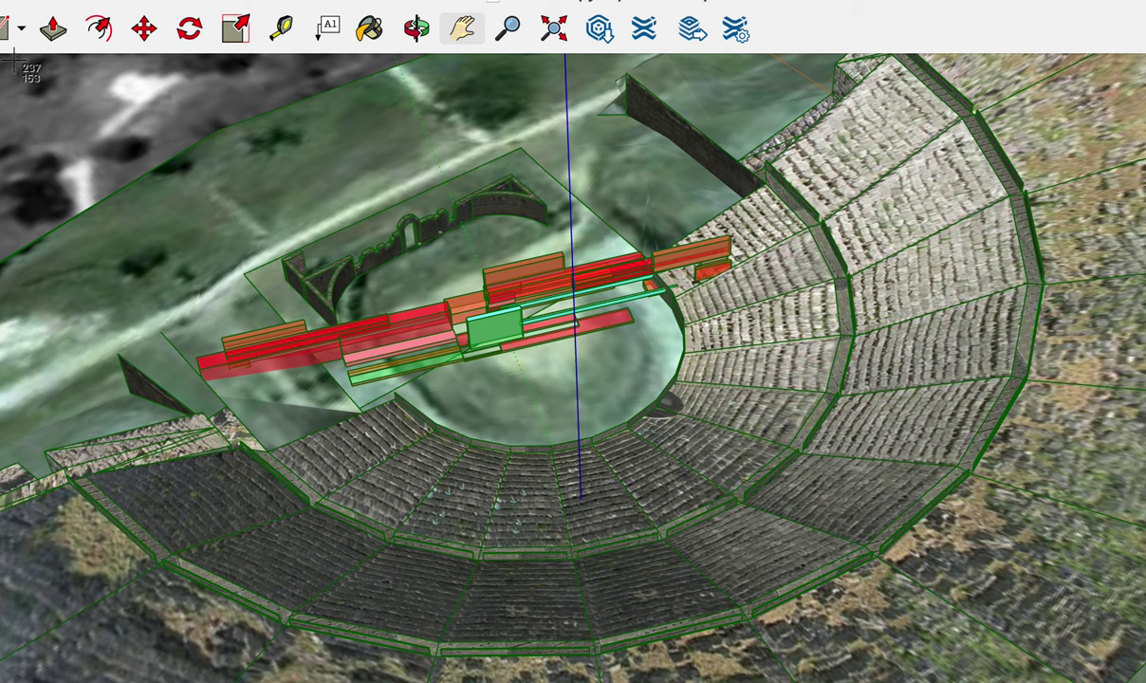
- Capture region screenshots of nearly the whole view and of the overhead view
drag(15, 59, 141, 134)
drag(245, 172, 1126, 670)
scroll(547, 312, down, 4)
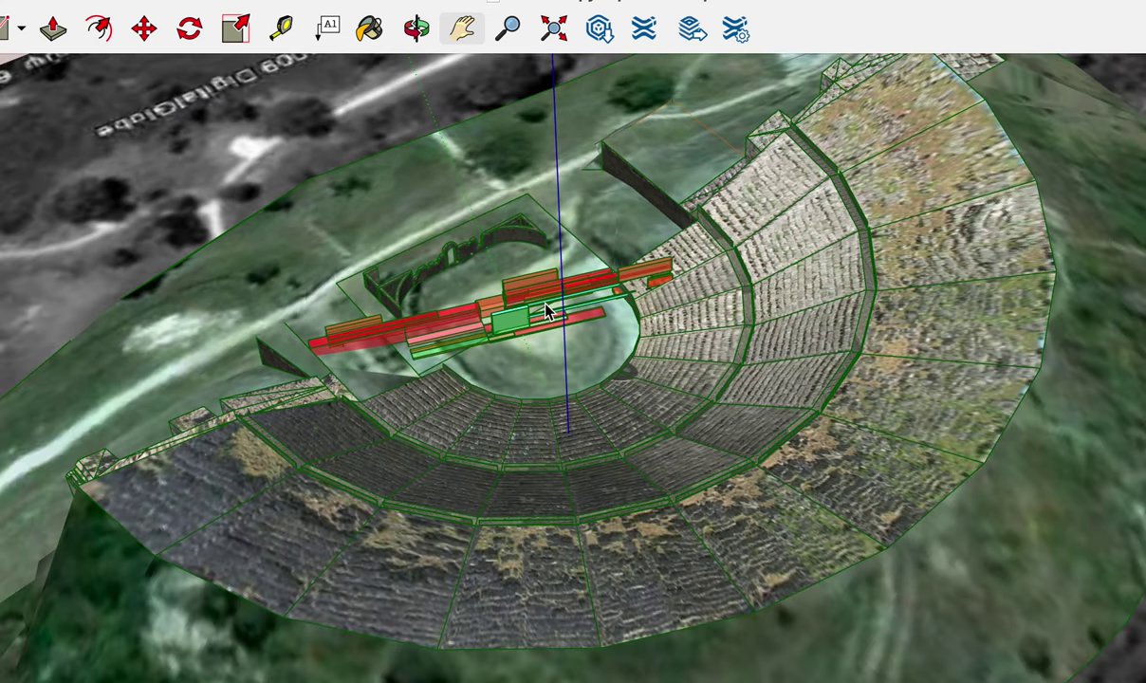
scroll(547, 311, up, 2)
scroll(546, 311, up, 3)
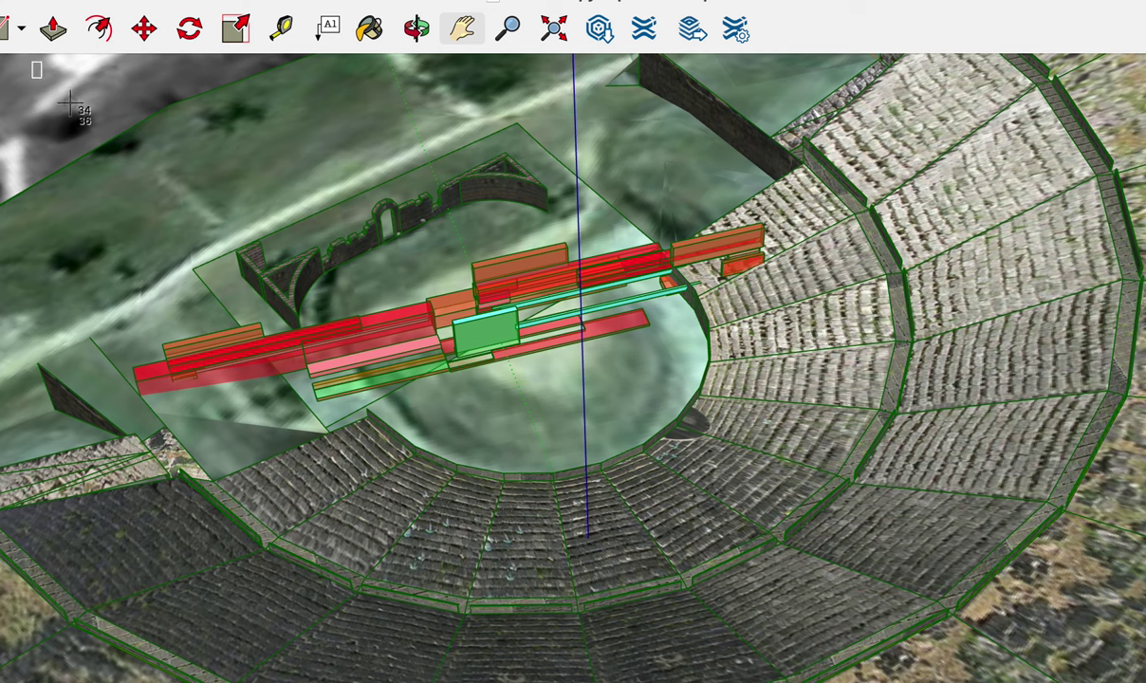
drag(33, 63, 1127, 671)
- Orbit to a low side-on view of the theatre and screenshot it
key(o)
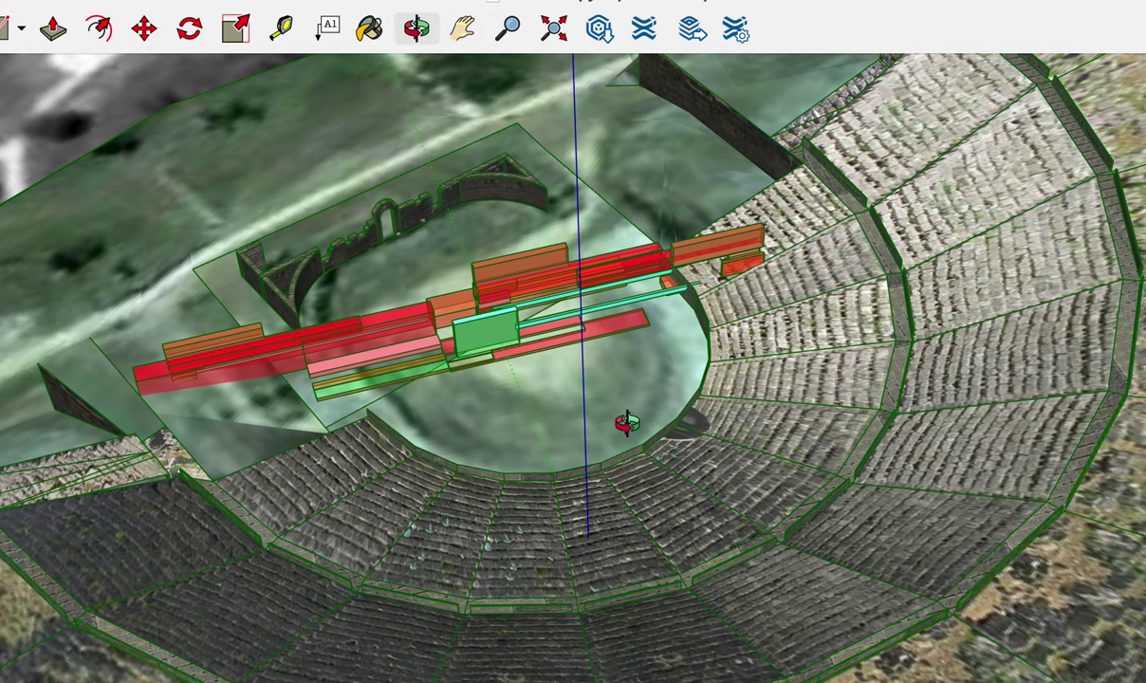
drag(626, 424, 418, 209)
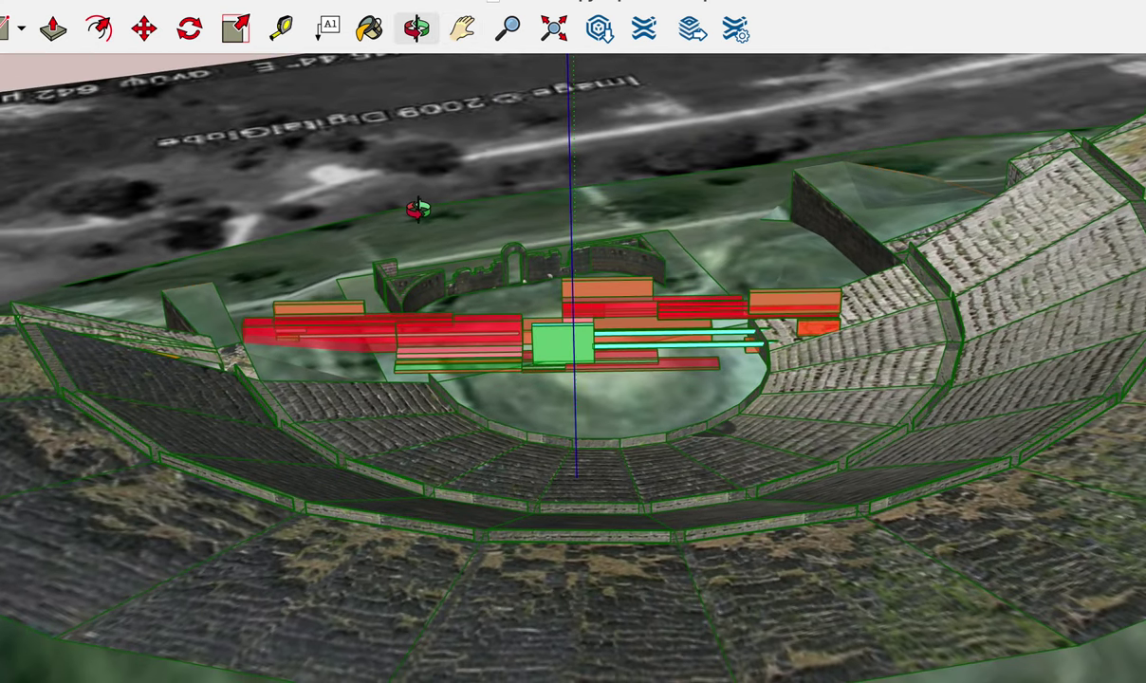
key(super+shift+4)
drag(14, 61, 1081, 644)
click(113, 0)
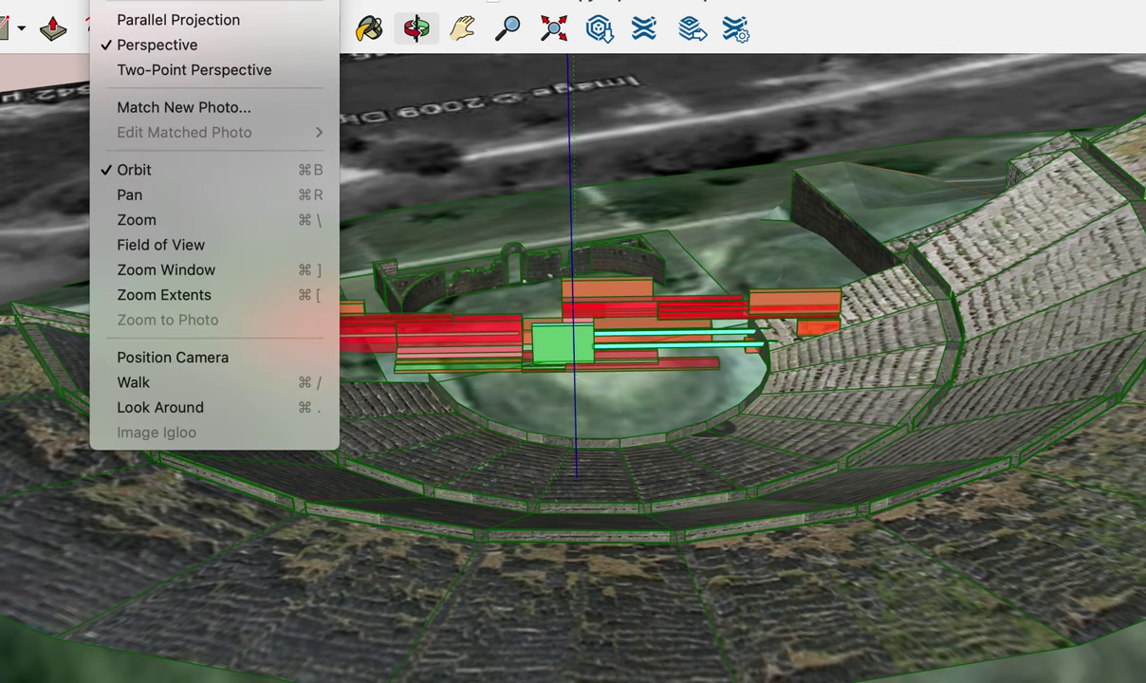
click(159, 23)
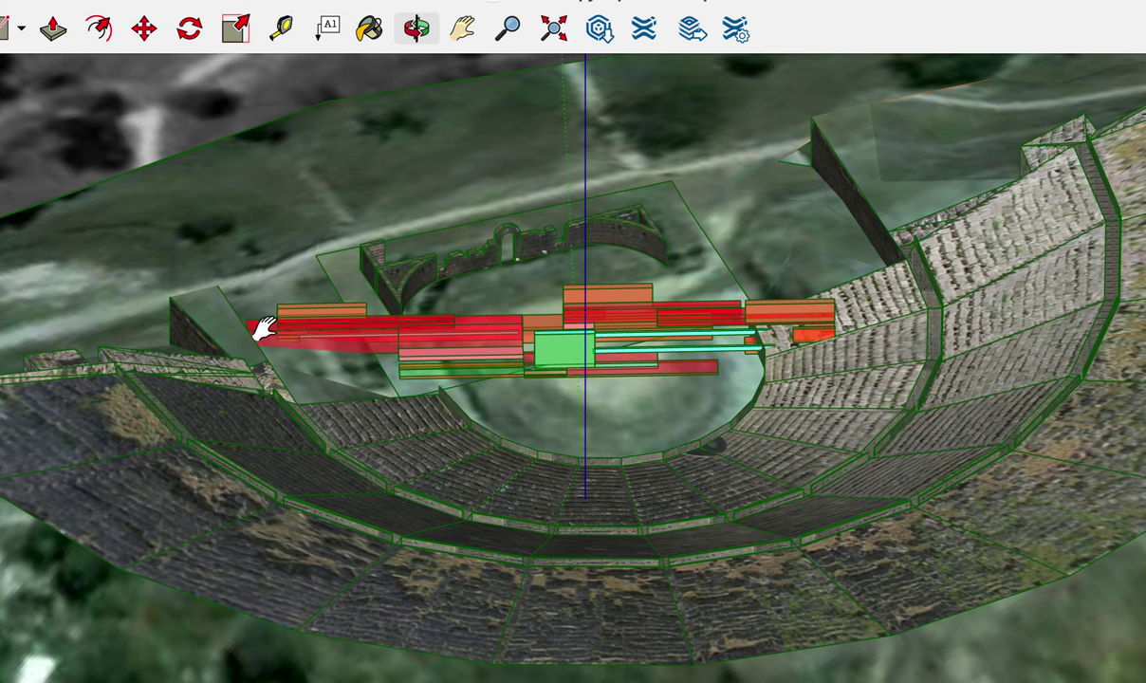
key(Print)
drag(62, 86, 1009, 644)
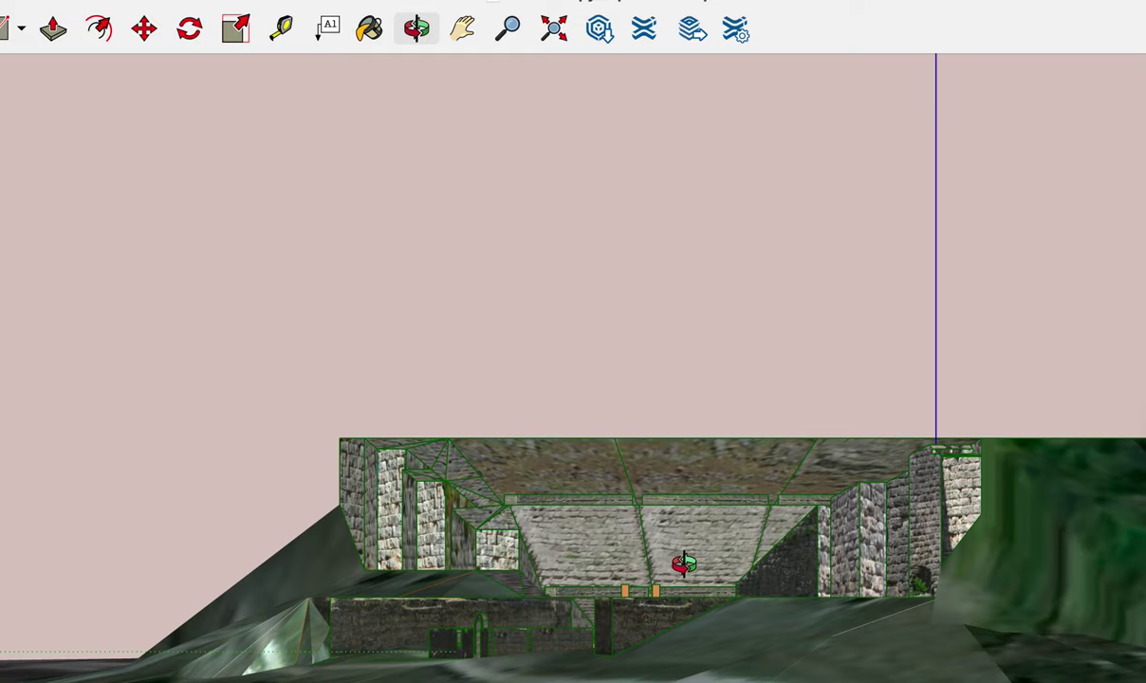
scroll(681, 562, up, 3)
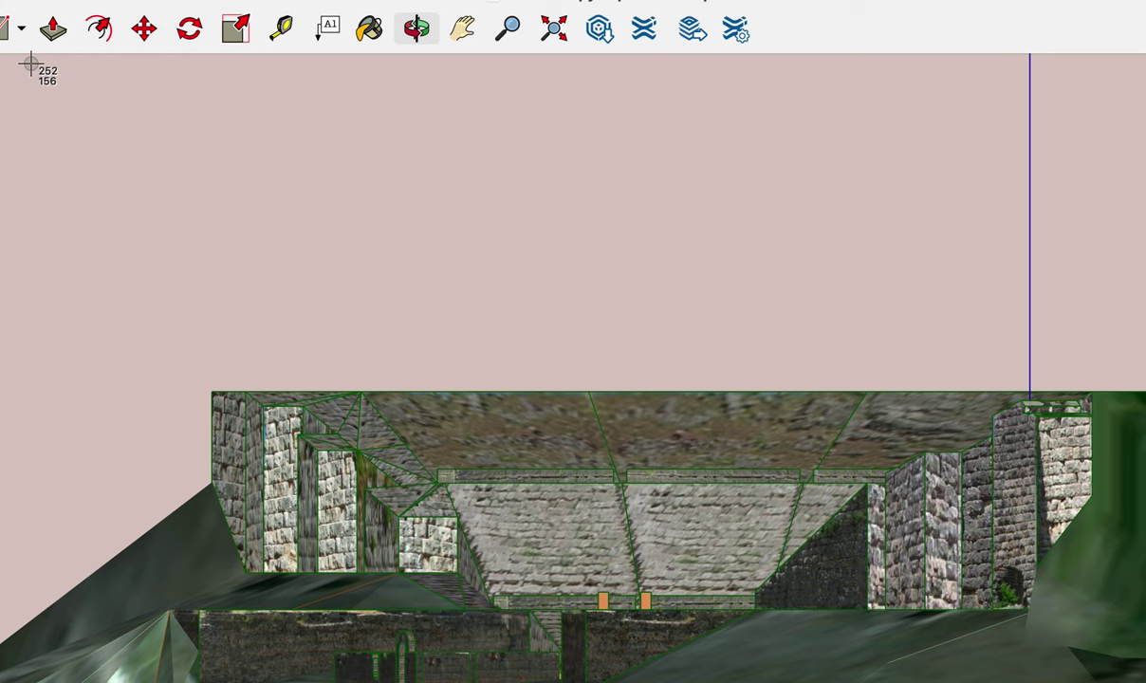
drag(32, 63, 1093, 675)
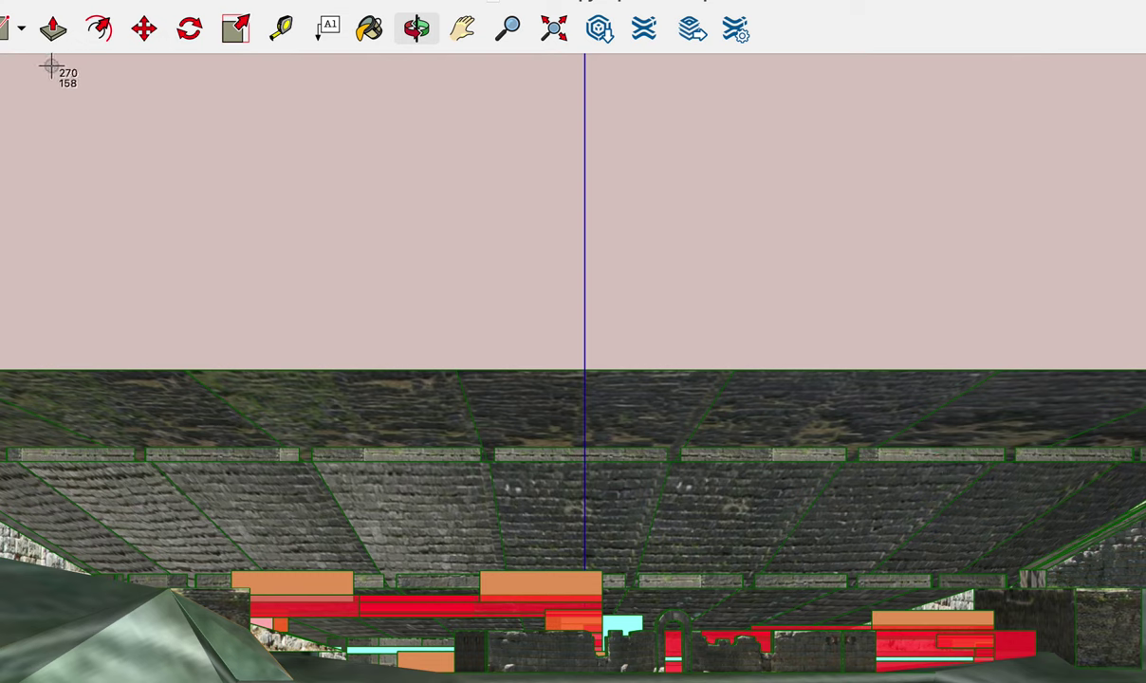
drag(5, 62, 1129, 675)
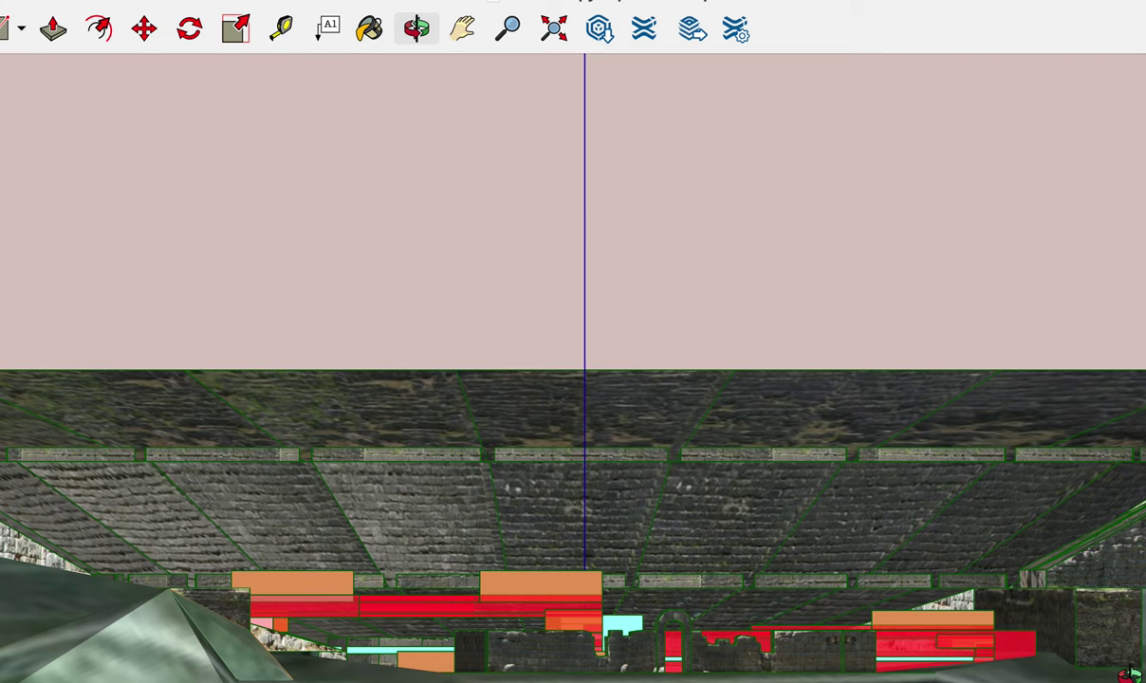
drag(874, 312, 876, 282)
- Pan and capture the theatre view, then orbit to look down into it from above
key(h)
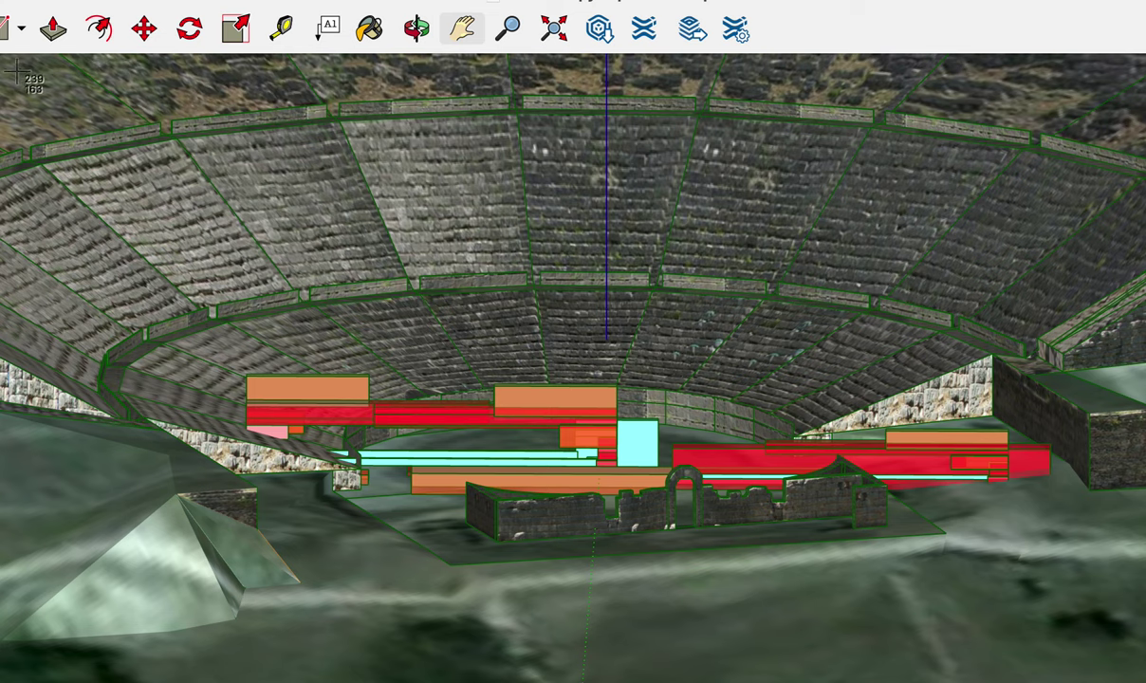
drag(14, 65, 1082, 636)
key(o)
drag(690, 353, 664, 675)
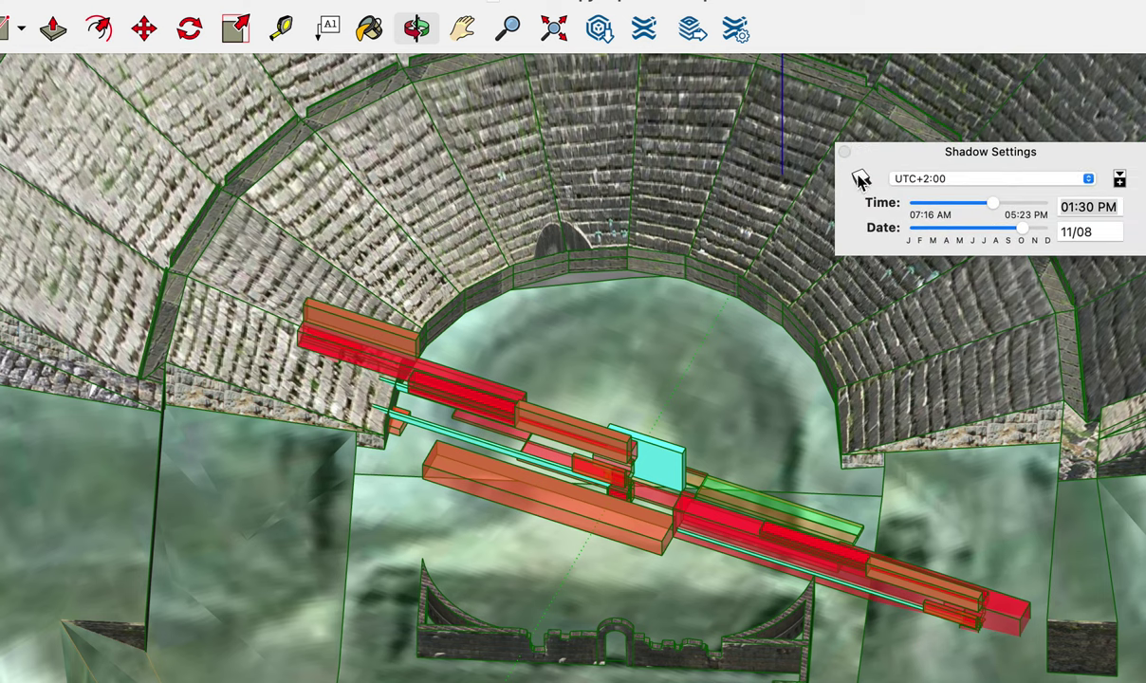
- Turn on shadows across the theatre blocks, close Shadow Settings, and orbit toward the seating
click(861, 179)
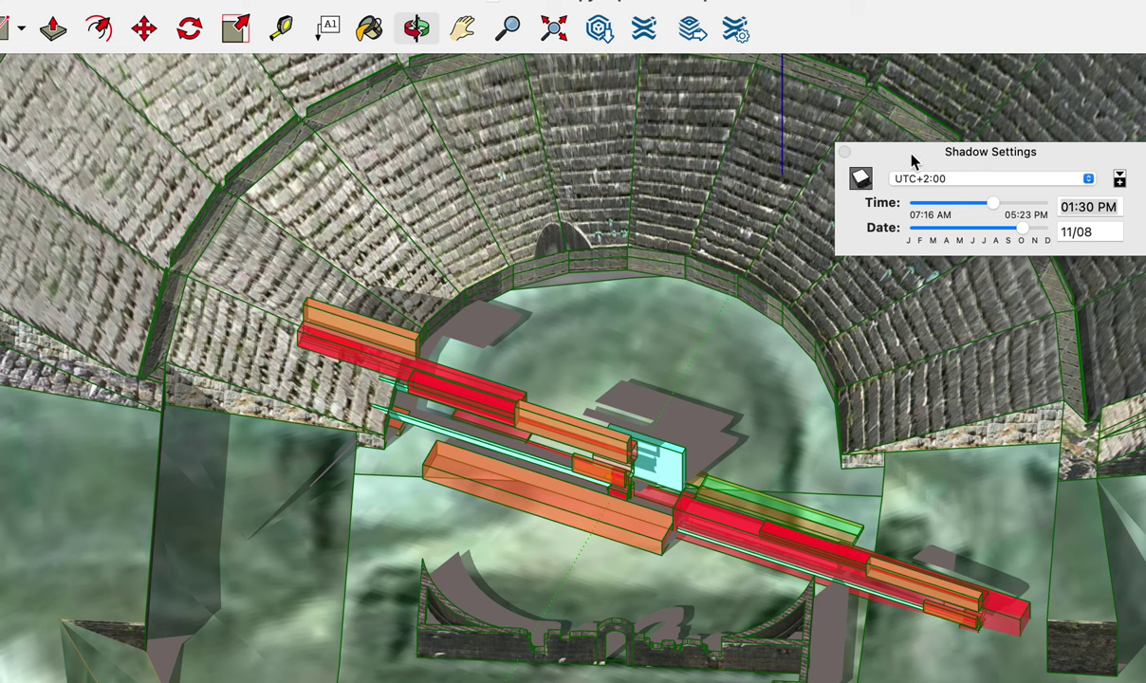
drag(912, 159, 920, 161)
click(853, 152)
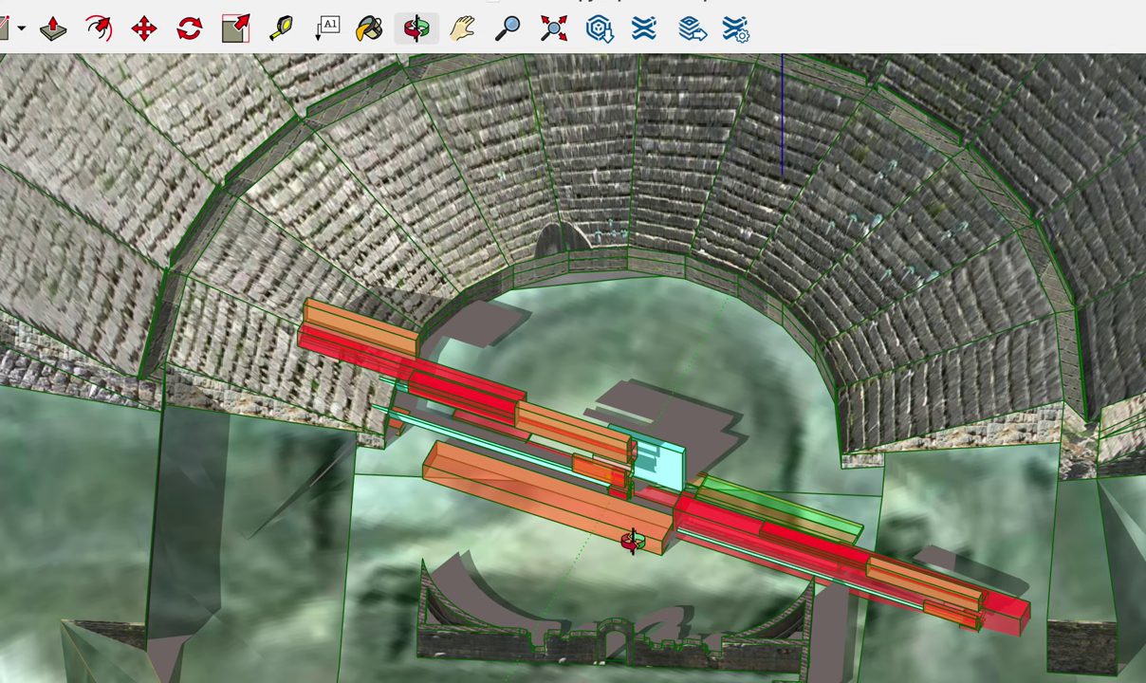
mouse_move(602, 545)
mouse_down()
mouse_move(635, 275)
mouse_move(629, 223)
mouse_move(668, 290)
mouse_move(941, 389)
mouse_move(825, 406)
mouse_move(455, 545)
mouse_move(798, 550)
mouse_move(895, 594)
mouse_up()
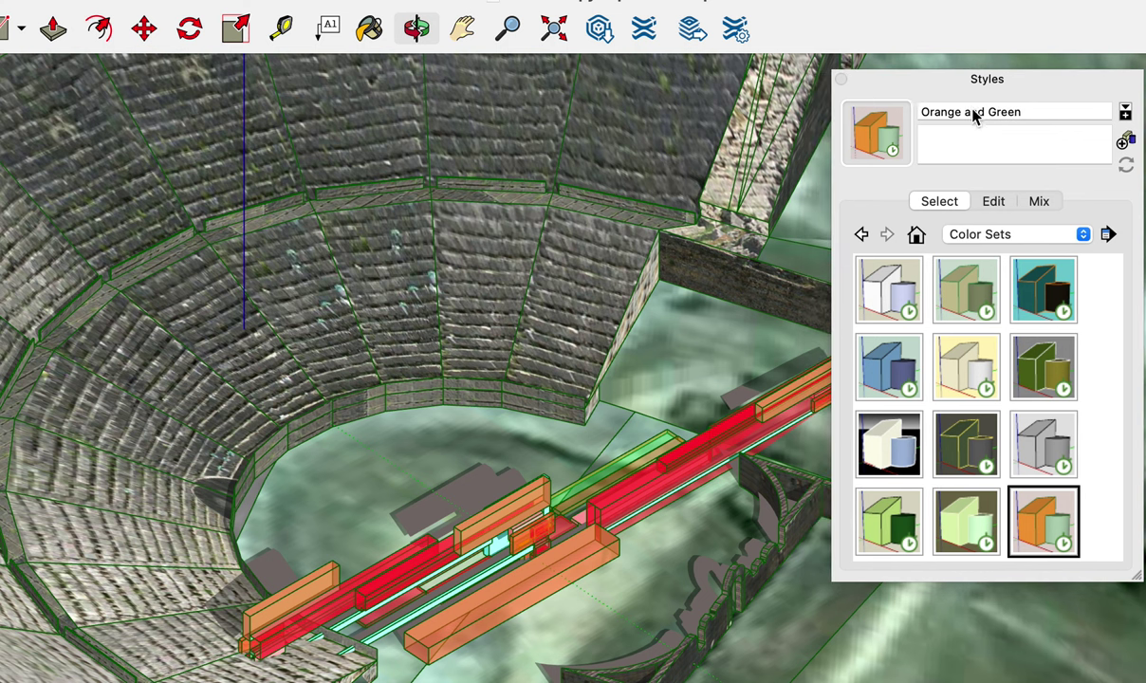
- Apply the Pencil Edges With Whiteout Border style from Style Builder Competition Winners
click(994, 236)
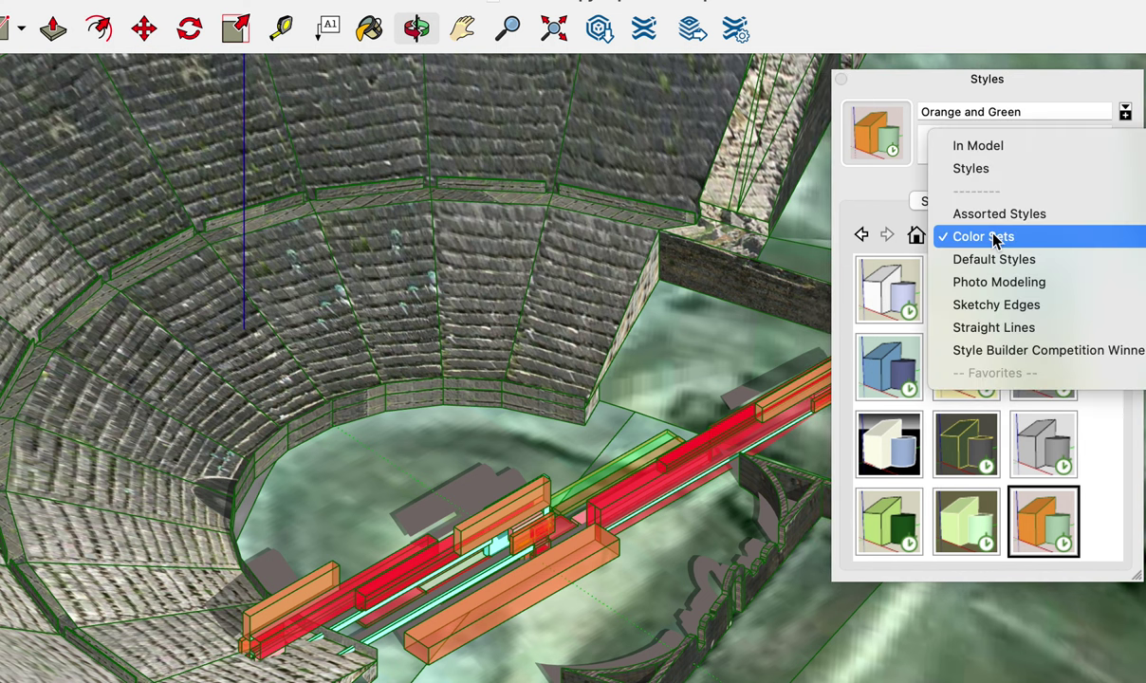
click(1003, 353)
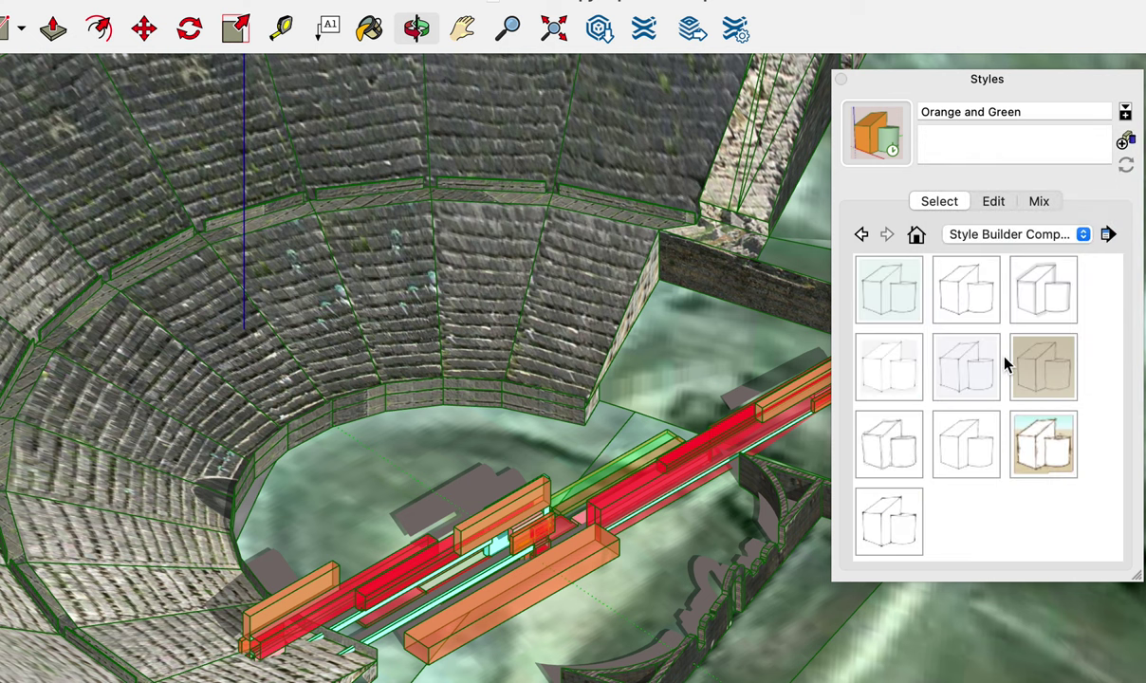
click(897, 373)
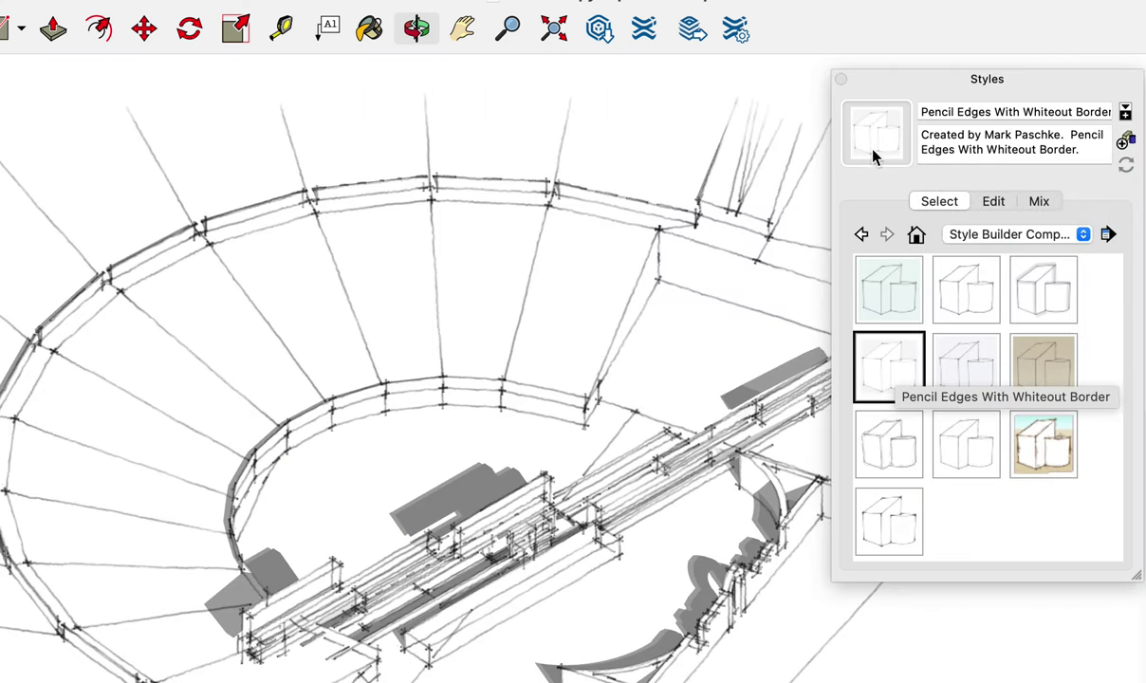
- Move the Styles panel aside, screenshot the sketch-style model, then bring the panel back
drag(904, 84, 1037, 4)
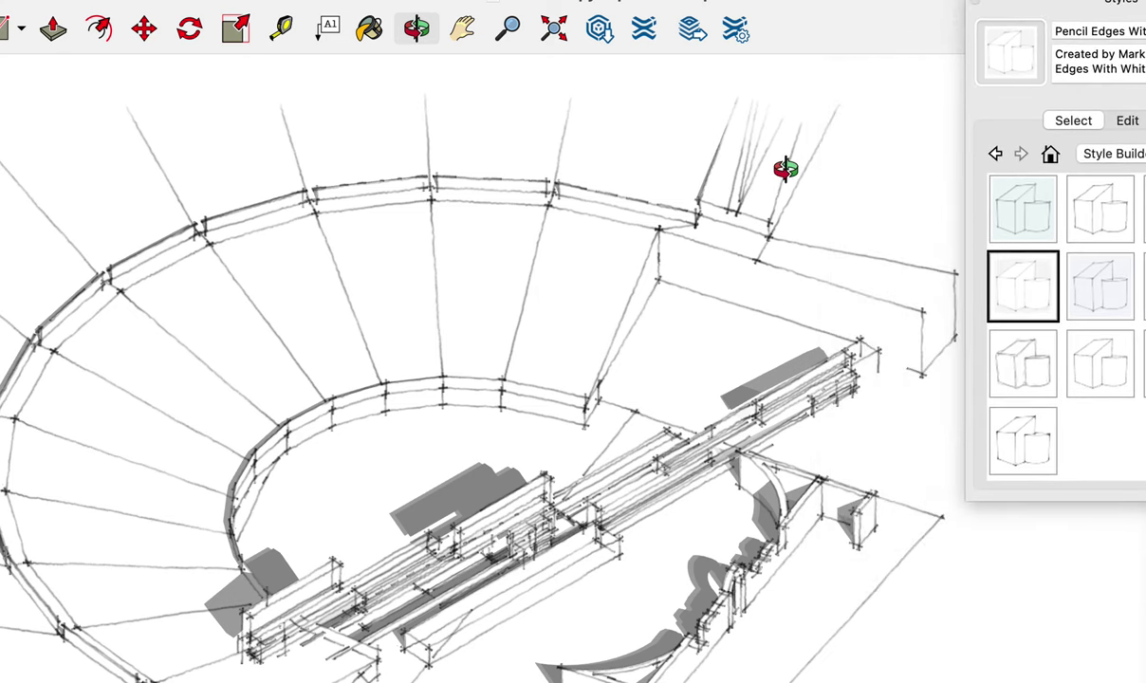
key(super+shift+4)
drag(7, 61, 939, 675)
drag(1077, 7, 874, 8)
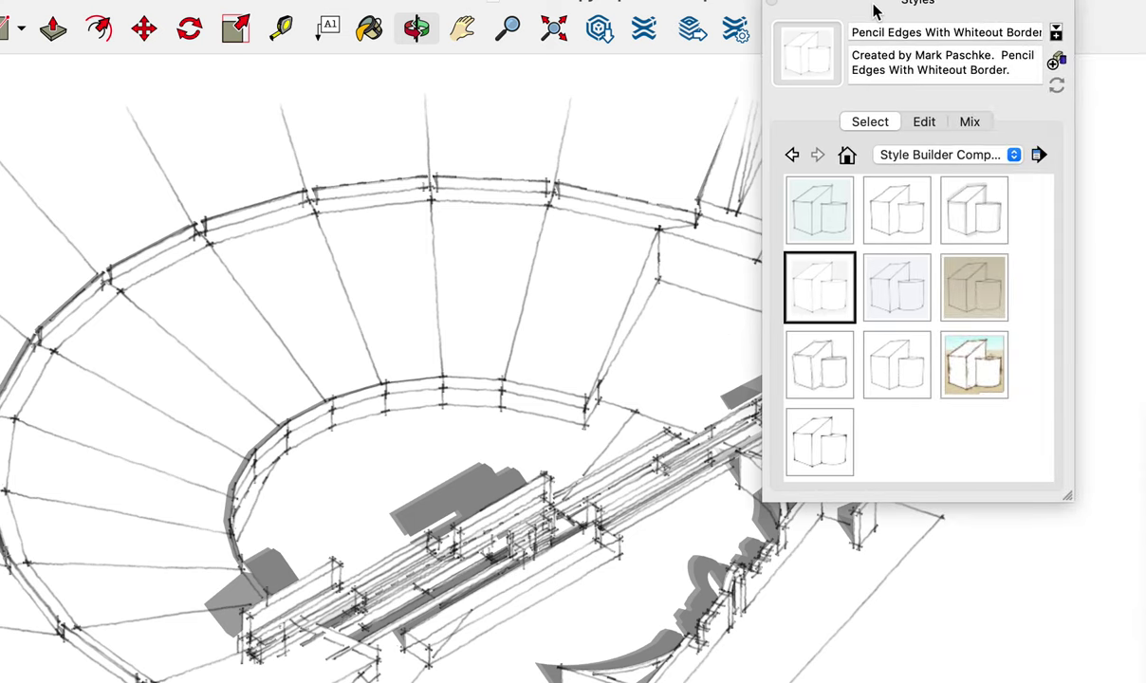
- Set the style's face display to Shaded with Textures, keeping the pencil edges
click(924, 122)
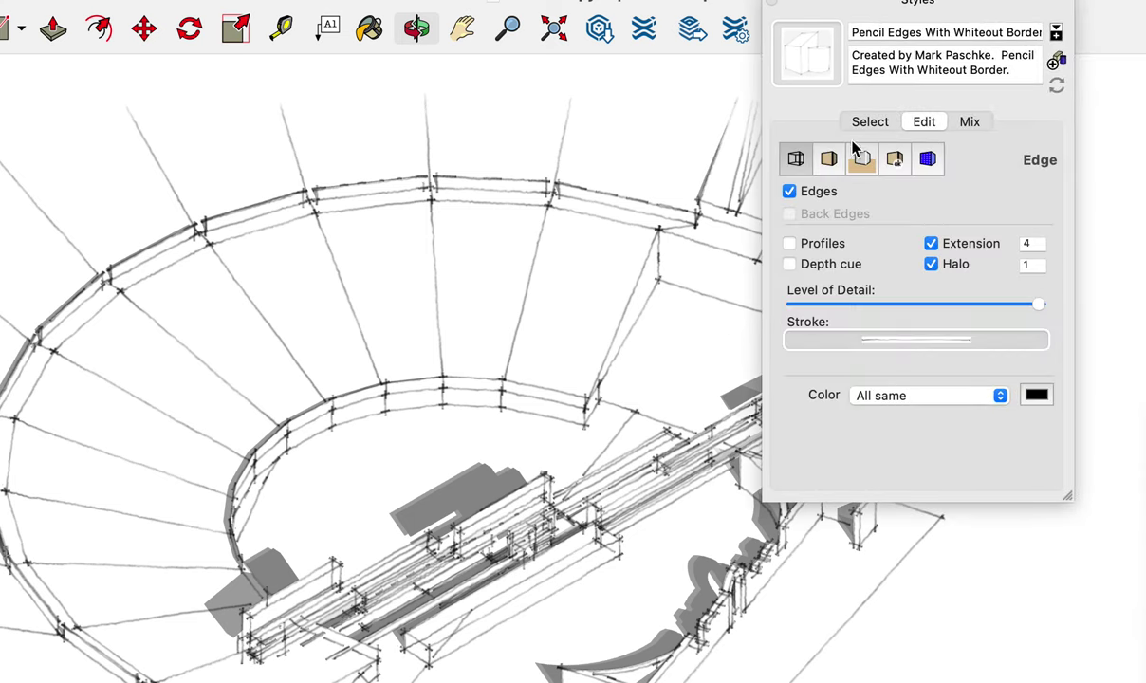
click(828, 162)
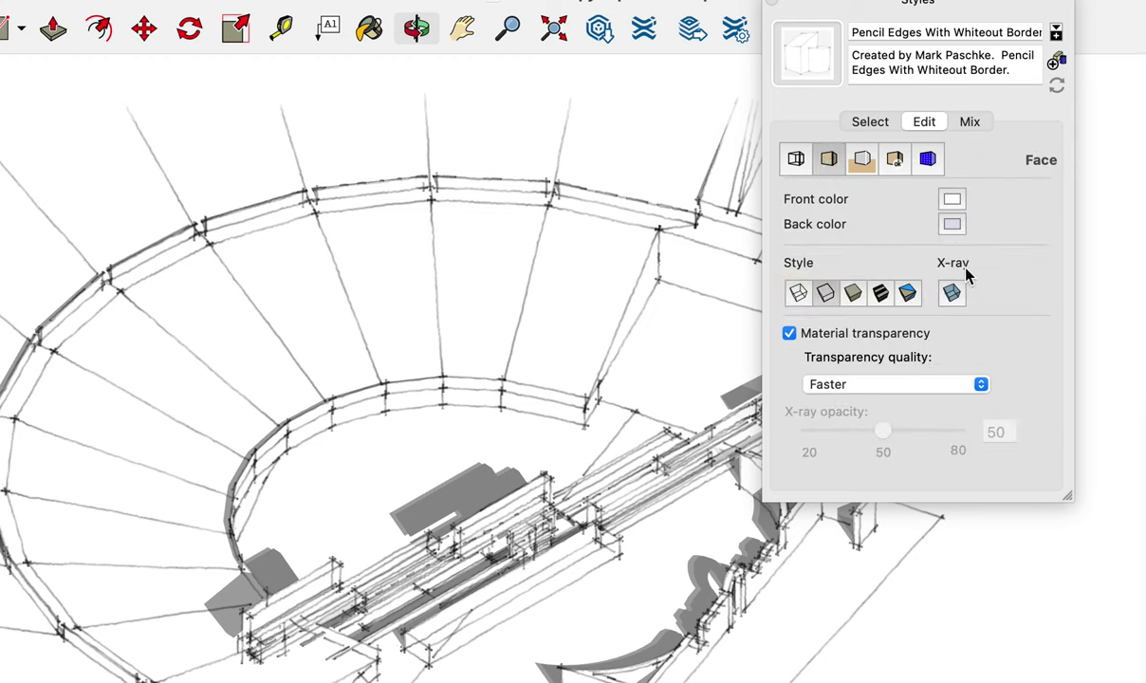
click(881, 294)
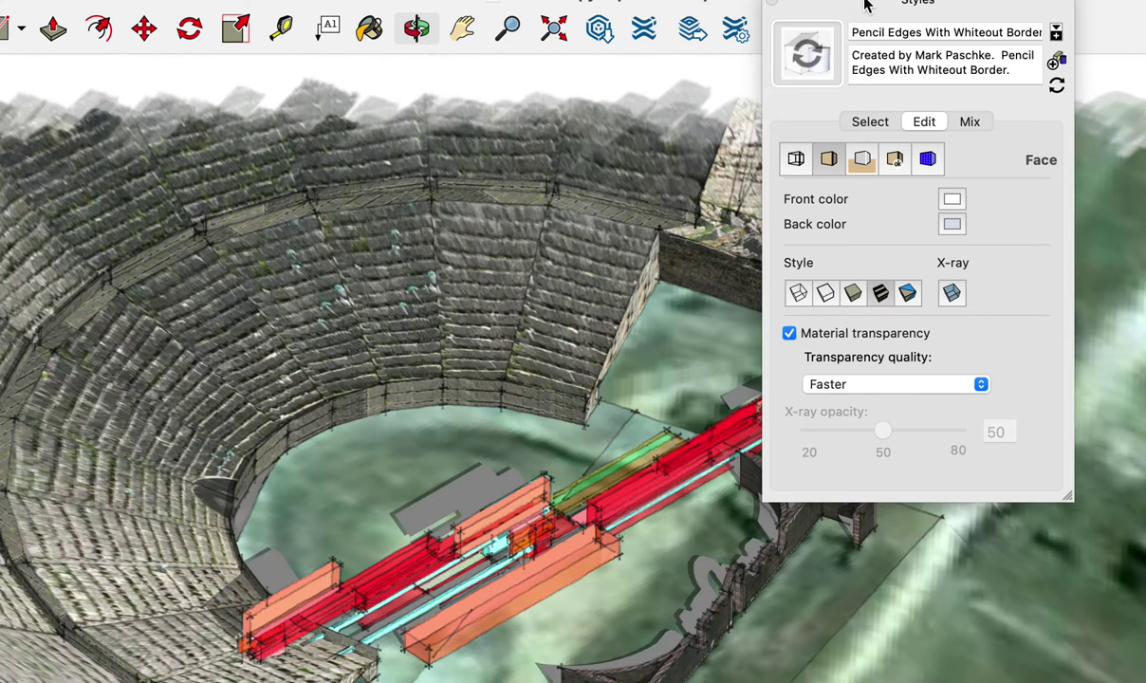
- Orbit to a front view of the textured theatre and screenshot it
drag(821, 7, 1145, 7)
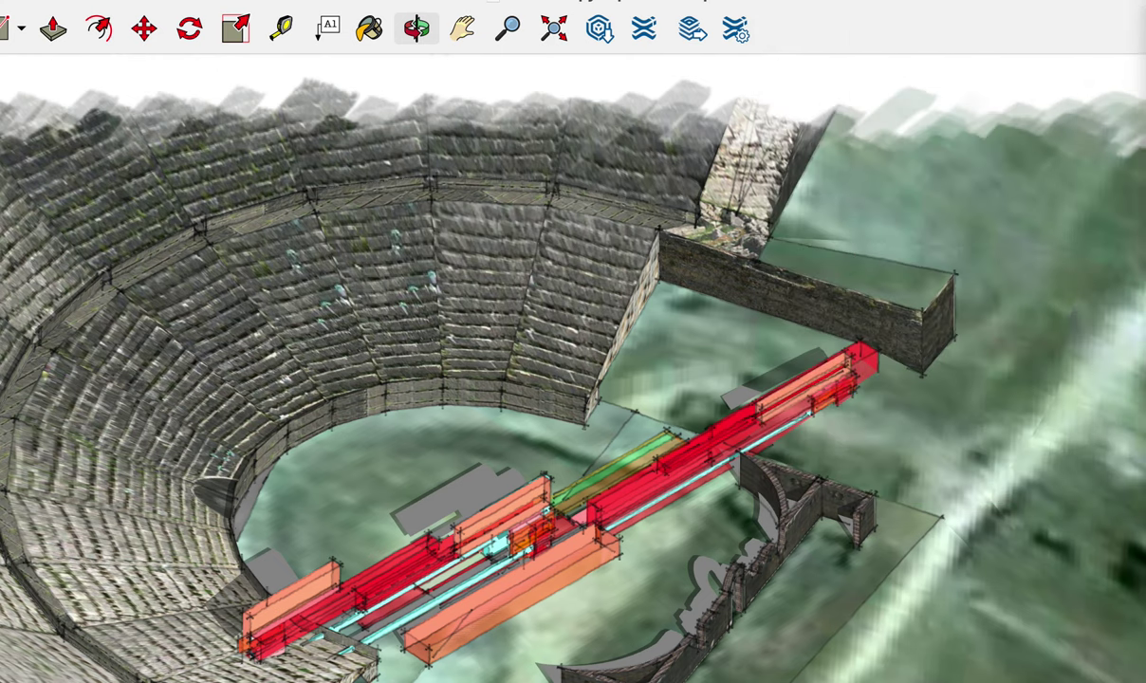
drag(829, 414, 397, 287)
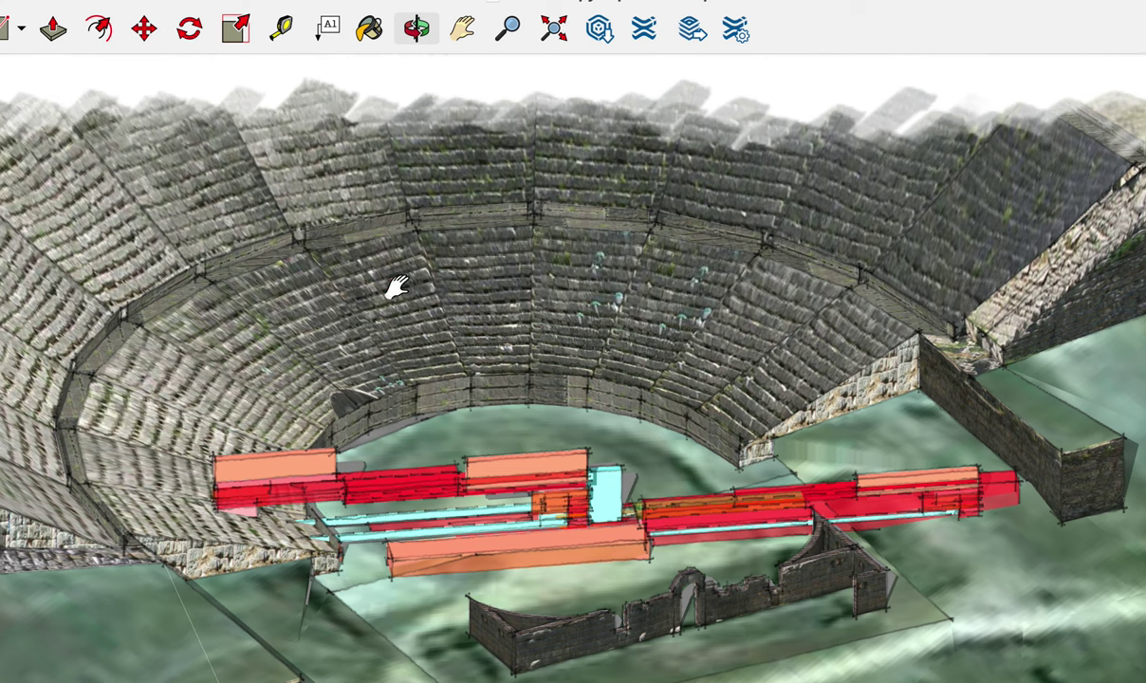
key(super+shift+4)
drag(19, 80, 1131, 670)
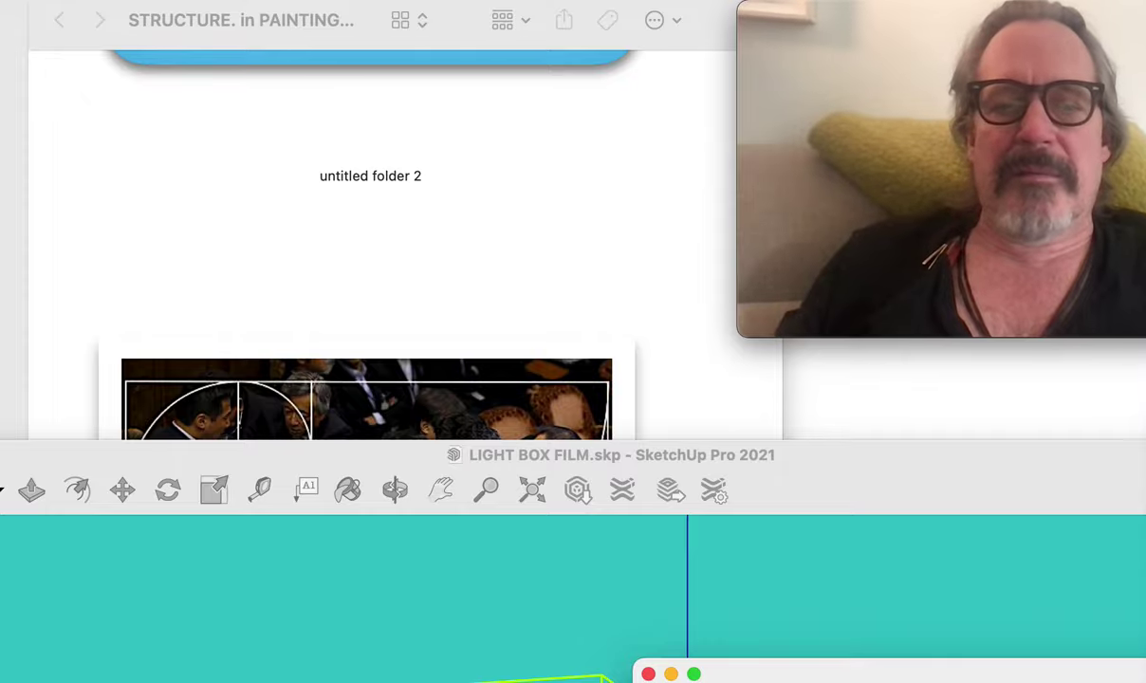
- Frame both LIGHT BOX FILM block clusters and switch the camera to Parallel Projection
mouse_move(879, 467)
mouse_down()
mouse_move(892, 596)
mouse_move(888, 350)
mouse_up()
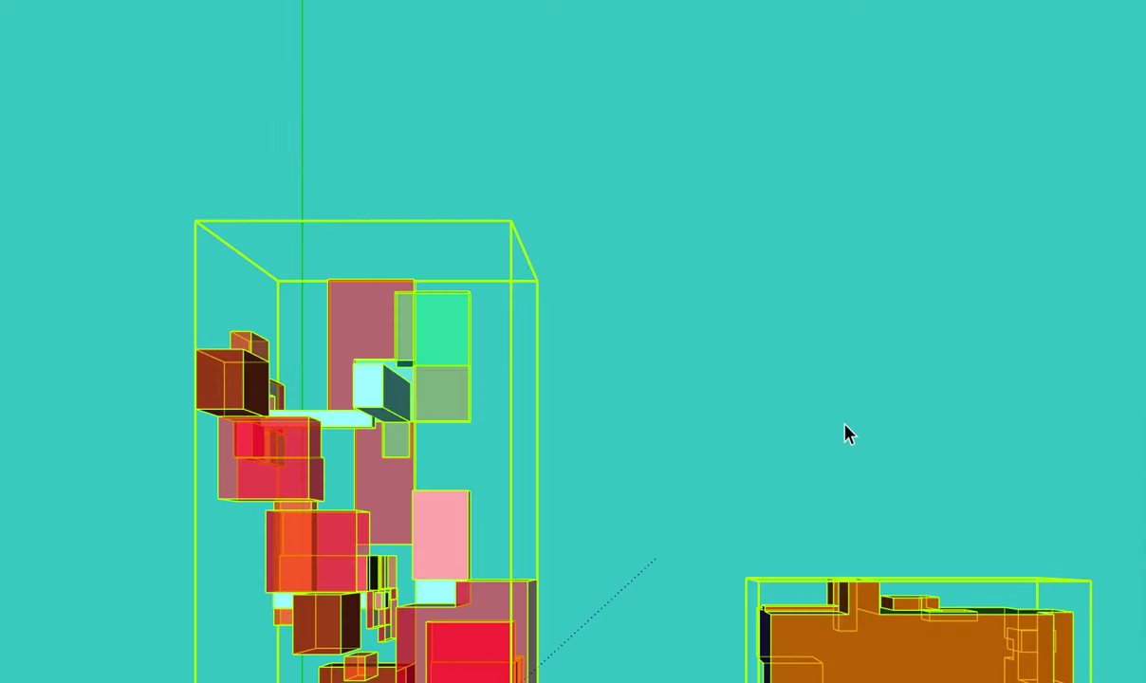
mouse_move(845, 434)
shift+middle_down()
mouse_move(813, 223)
mouse_move(823, 220)
shift+middle_up()
scroll(824, 220, down, 3)
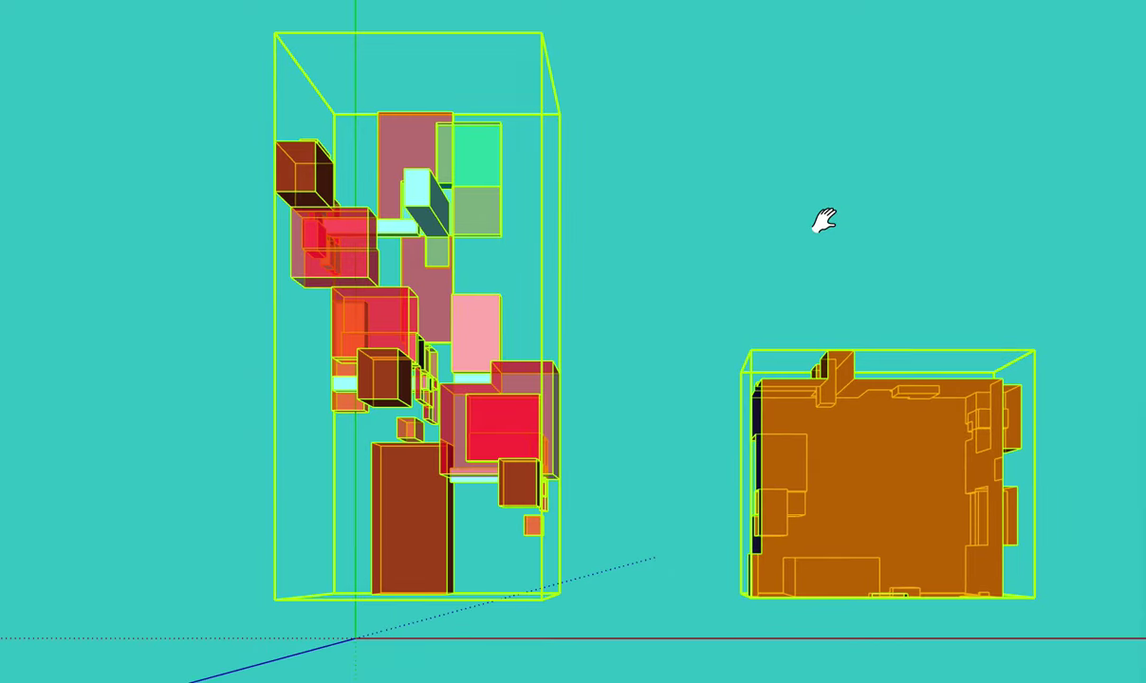
click(124, 0)
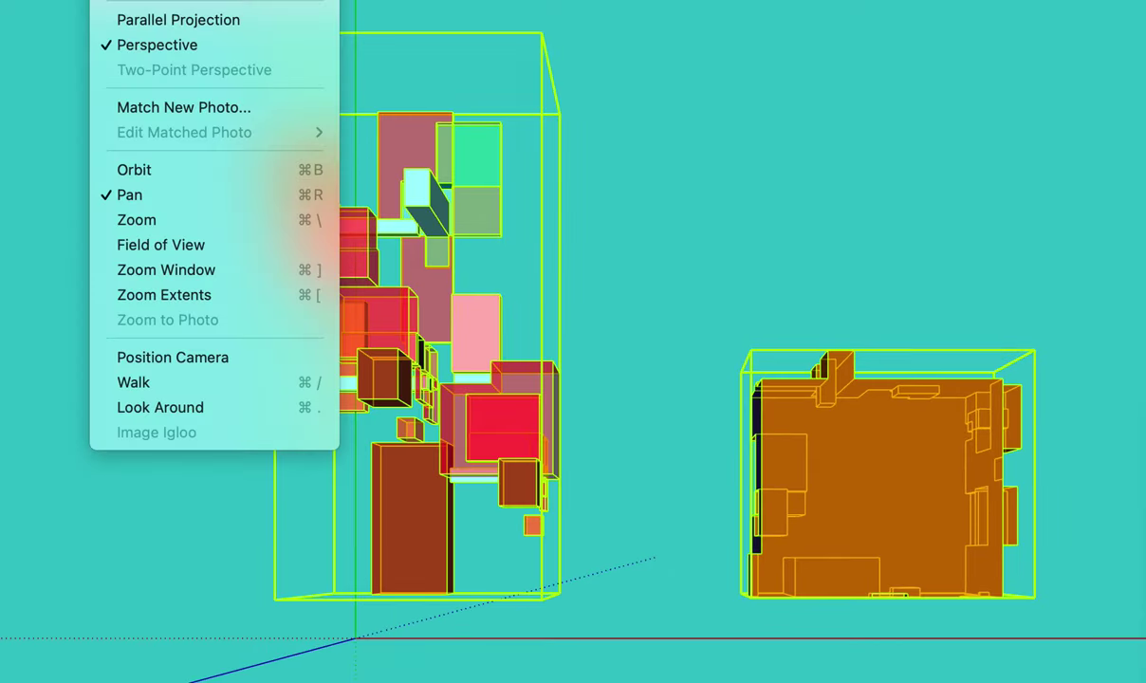
click(158, 17)
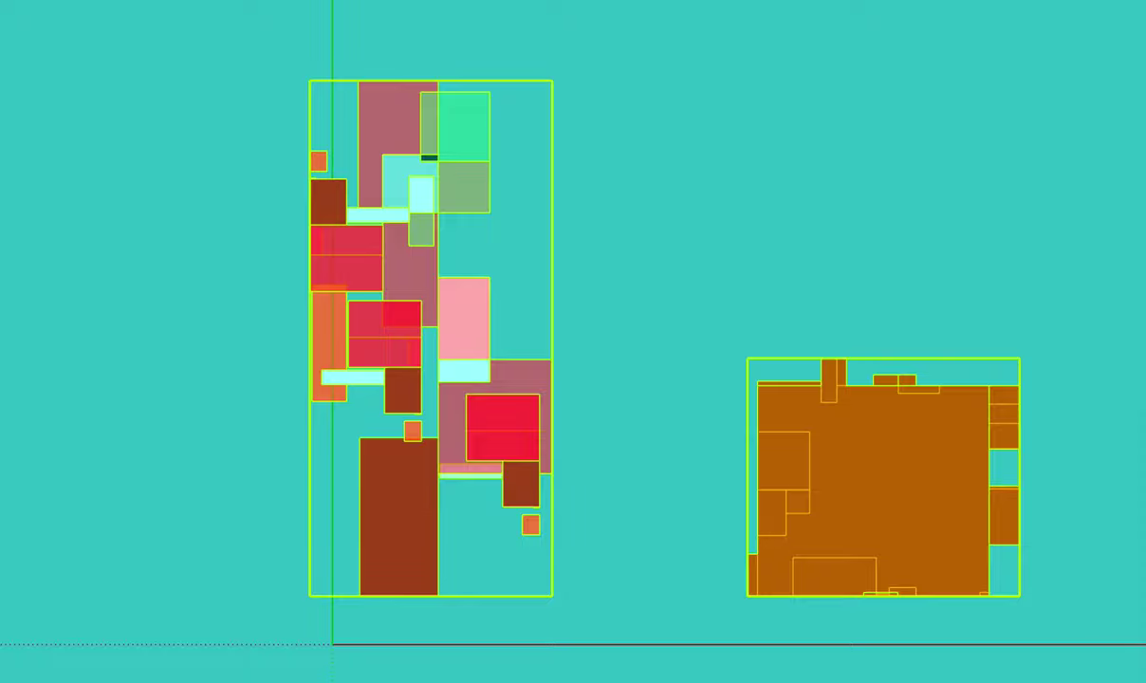
- Deselect both block groups and screenshot the compositions, including the left one
click(992, 165)
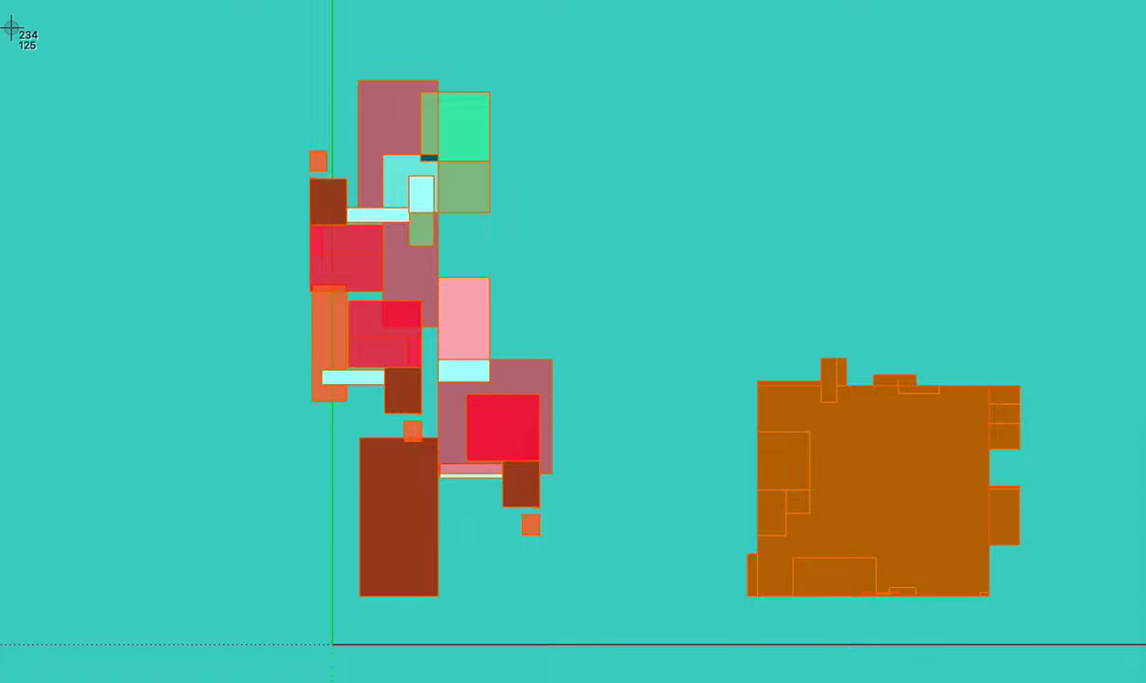
drag(10, 29, 642, 609)
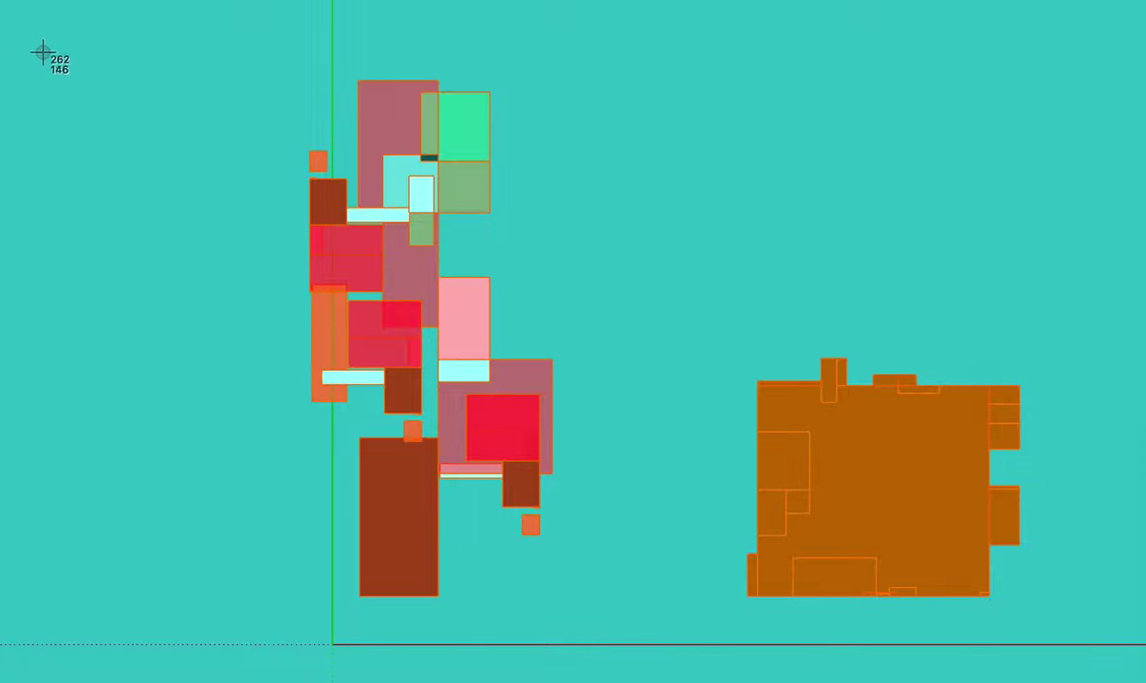
drag(72, 40, 1057, 601)
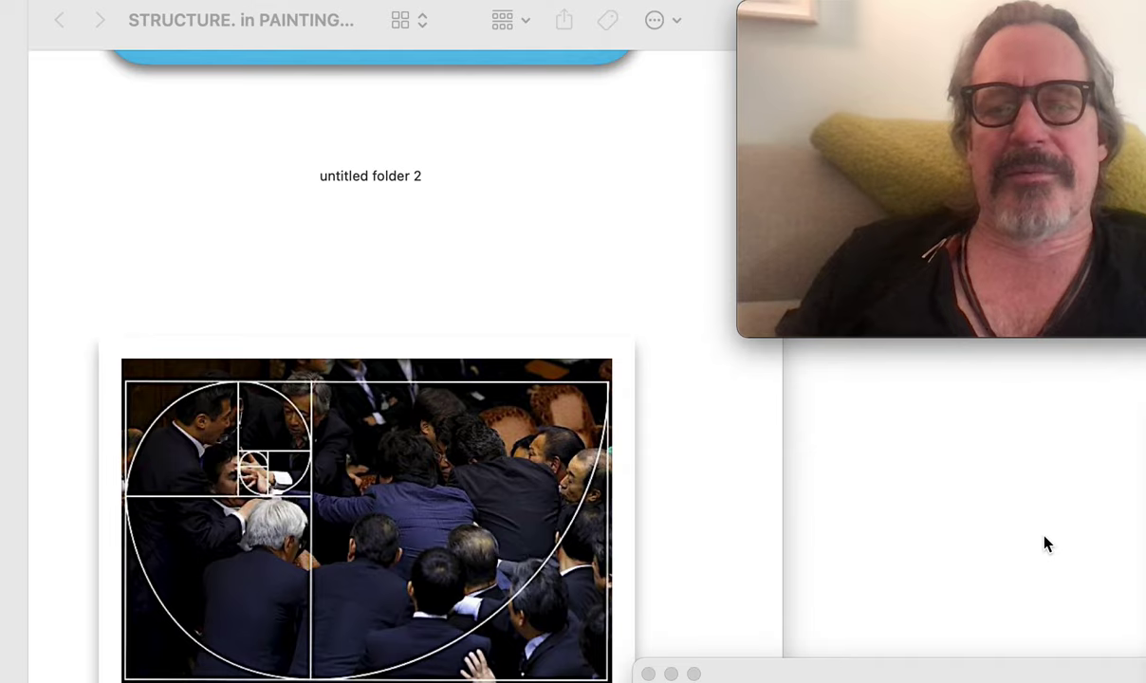
- Bring Finder forward and scroll to the golden-spiral photo 8cb9beeea140535d0de6531aaec92466 copy.jpg
mouse_move(1038, 13)
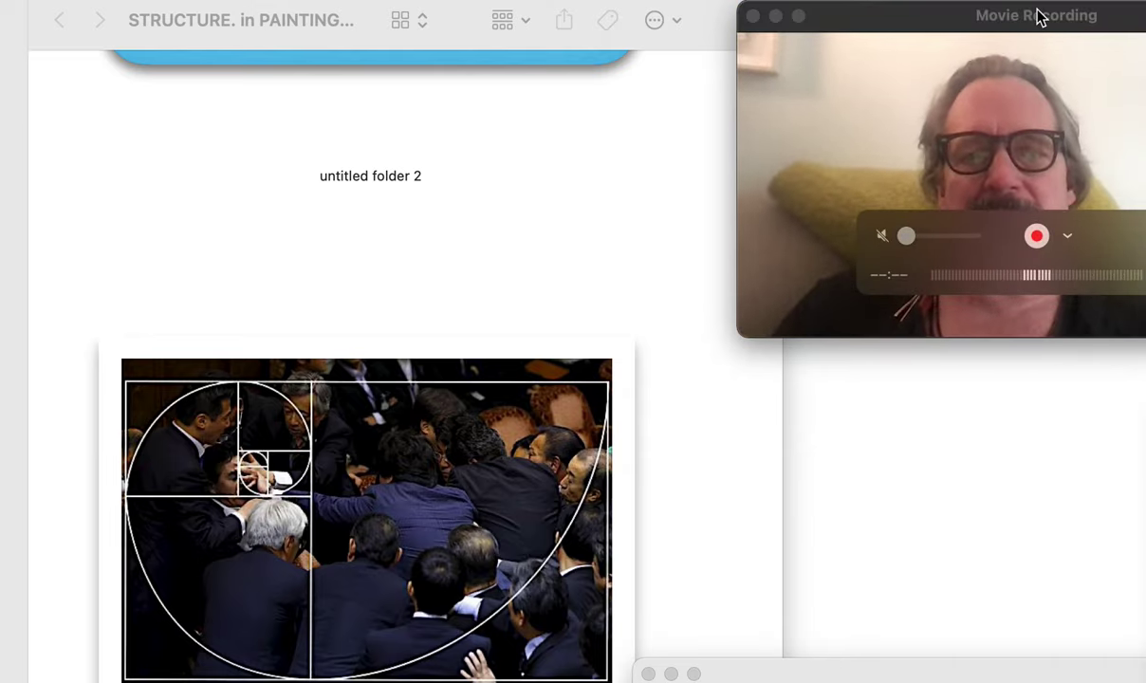
mouse_move(871, 17)
mouse_down()
mouse_move(849, 19)
mouse_move(860, 18)
mouse_up()
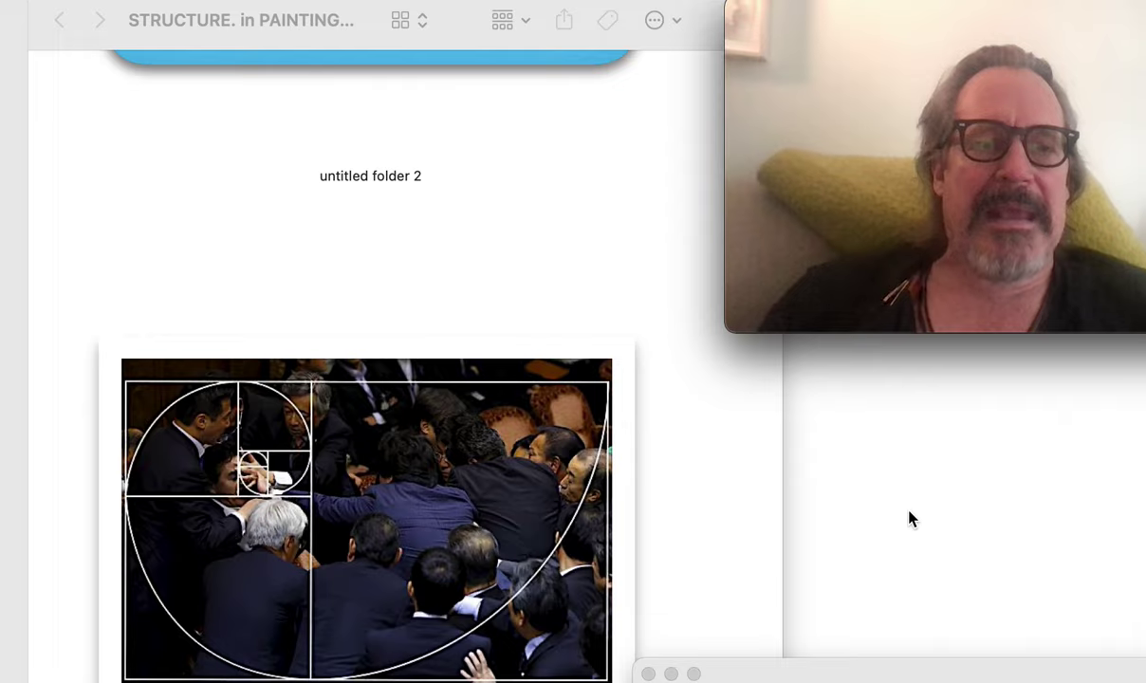
scroll(676, 534, down, 5)
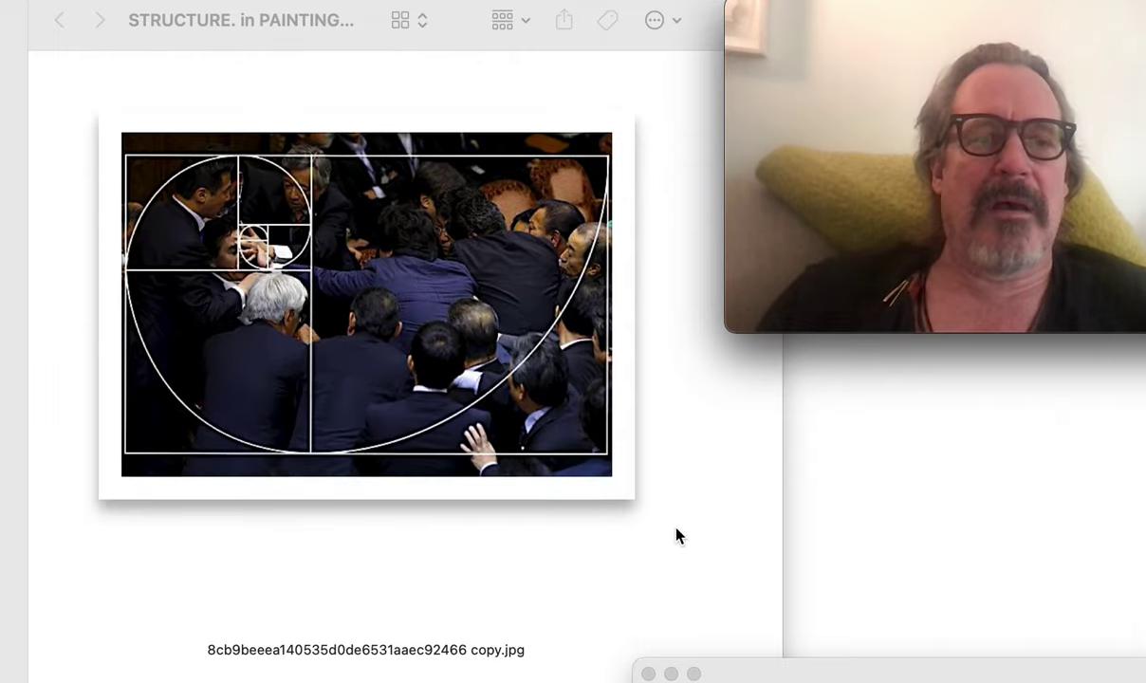
scroll(678, 536, down, 1)
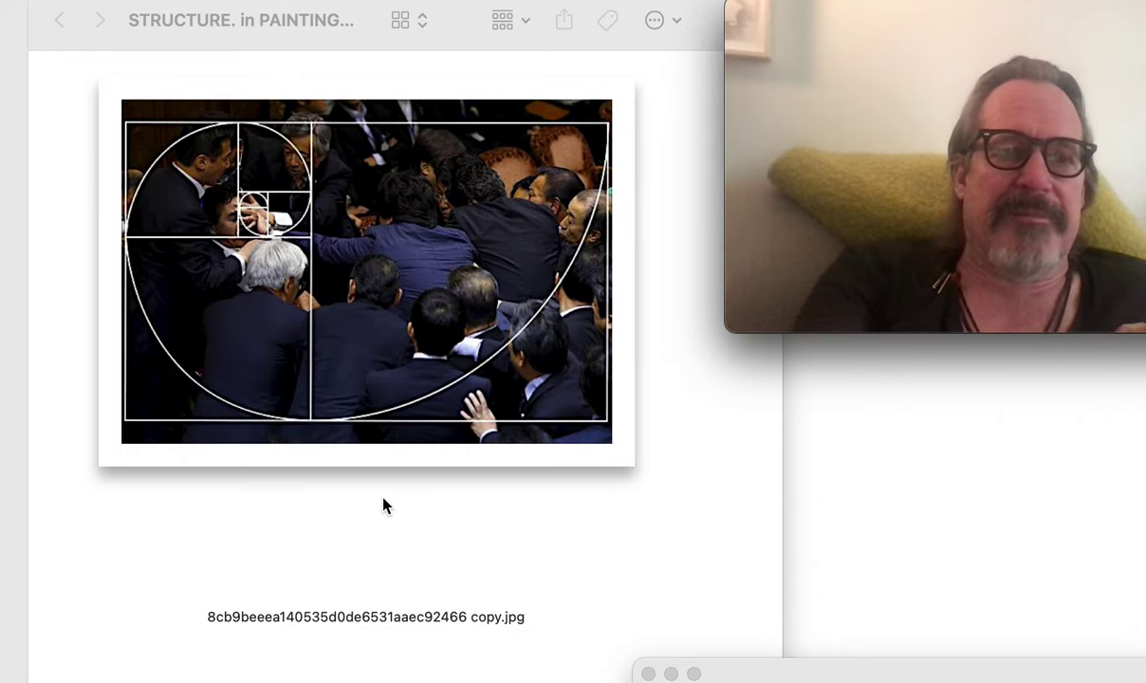
- Scroll past the spiral-overlay photo and Hercules engraving to the St. Sebastian engraving
scroll(384, 504, down, 10)
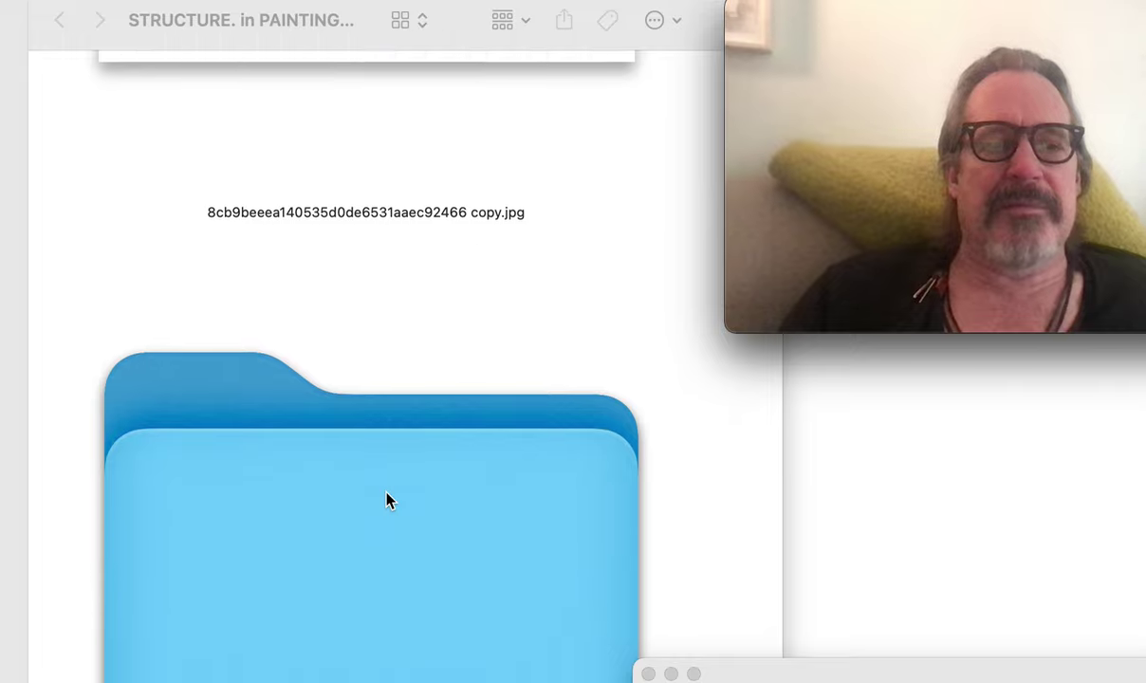
scroll(387, 499, down, 10)
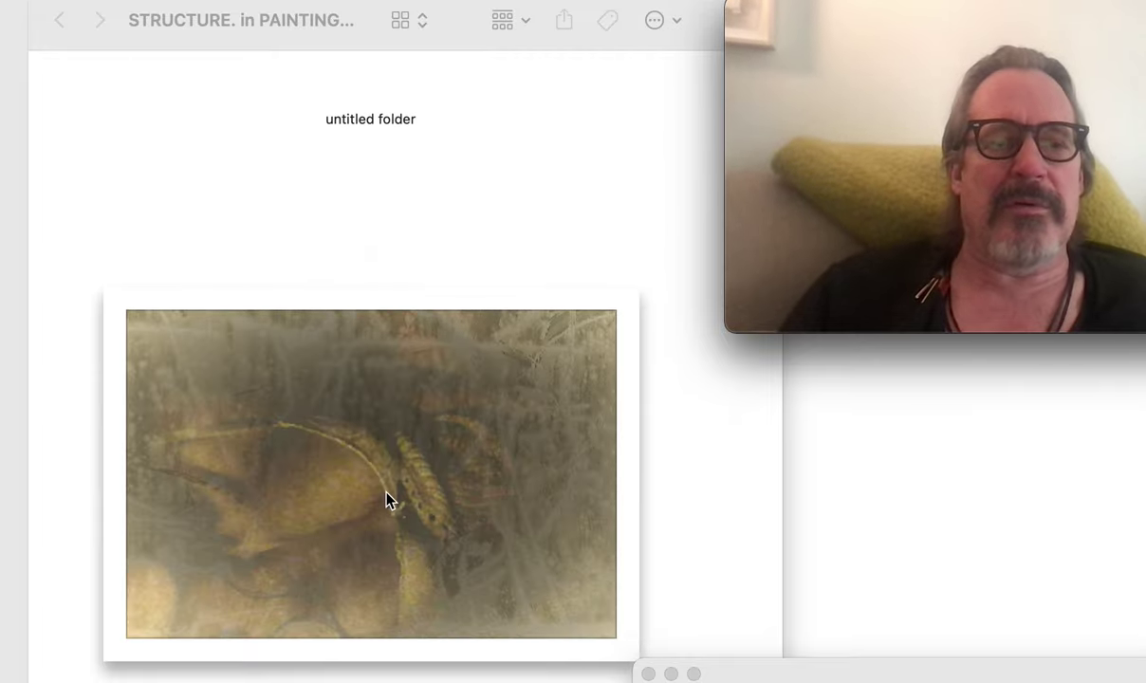
scroll(389, 594, down, 10)
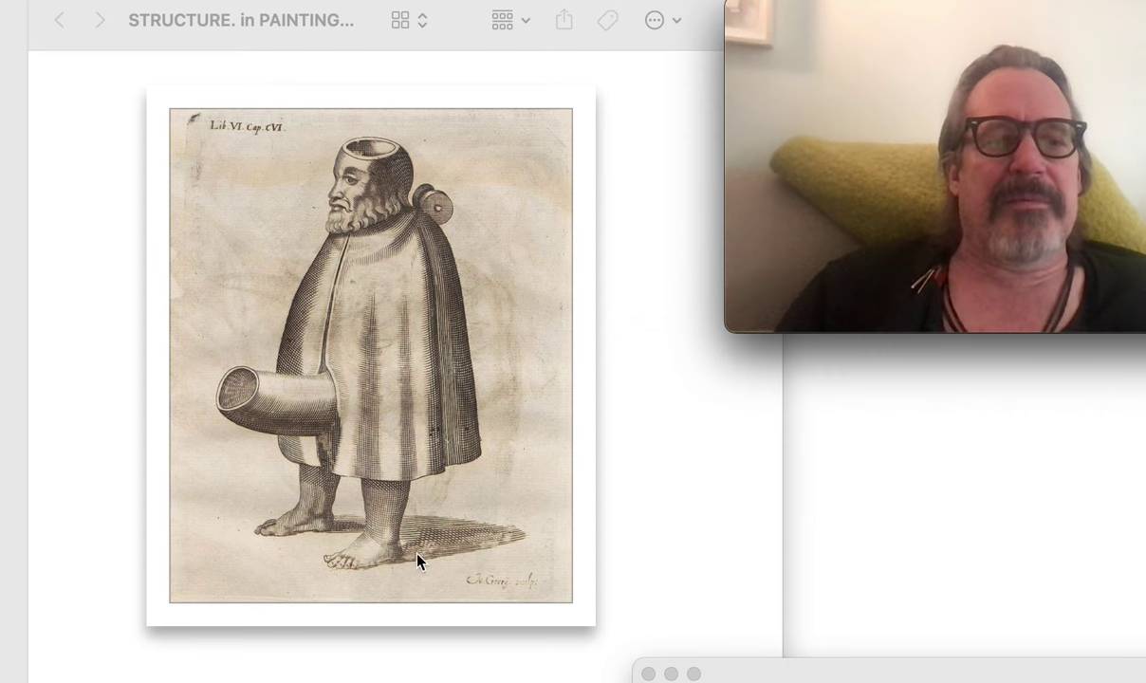
scroll(493, 506, down, 2)
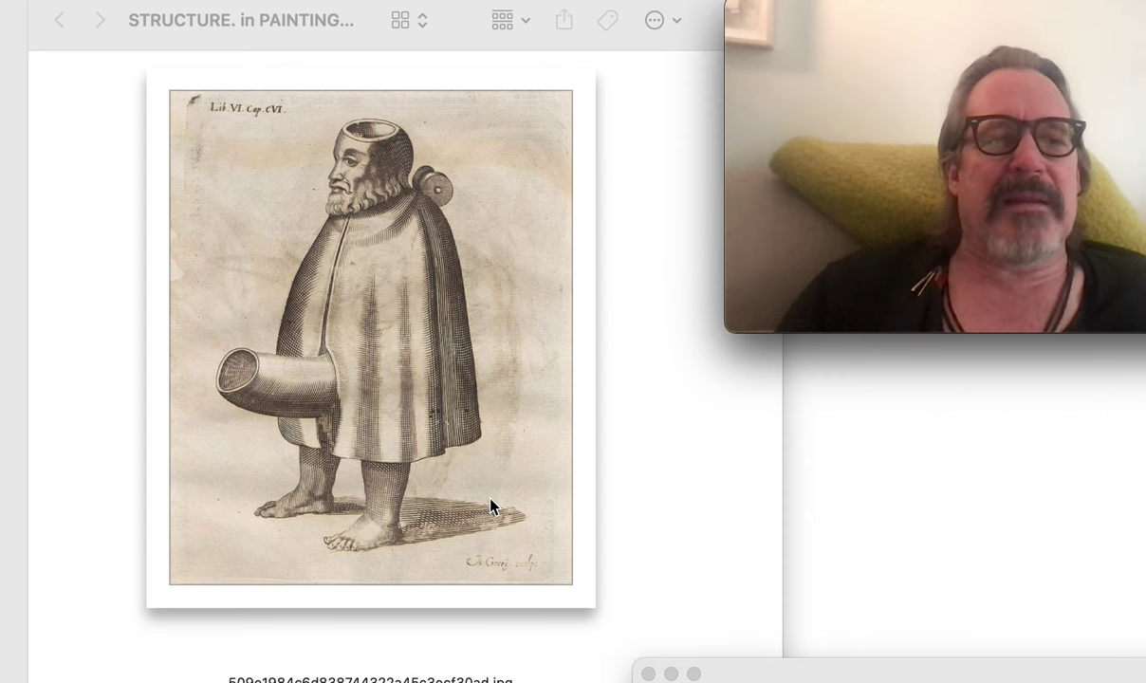
scroll(426, 381, down, 20)
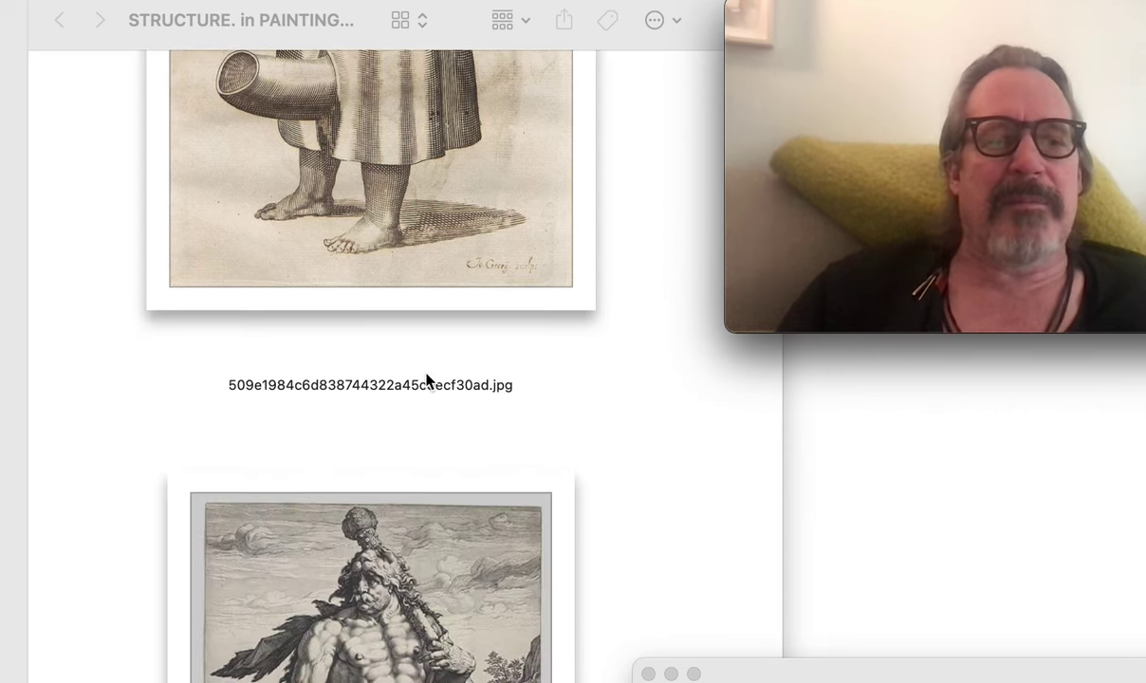
scroll(426, 381, down, 1)
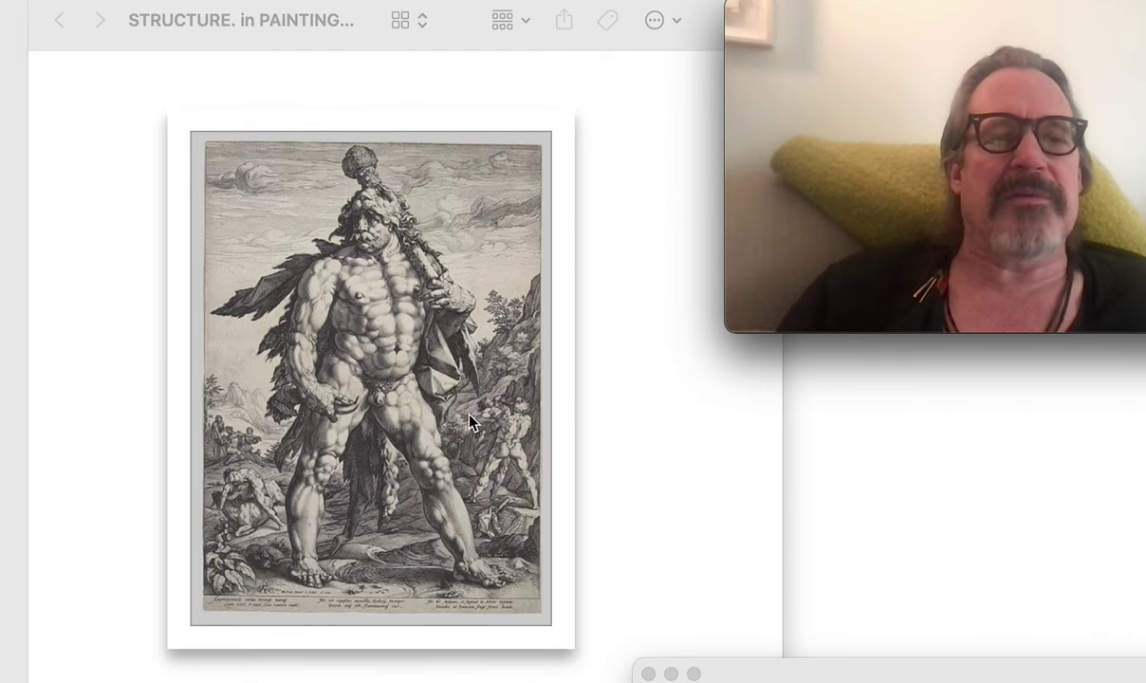
scroll(463, 361, down, 10)
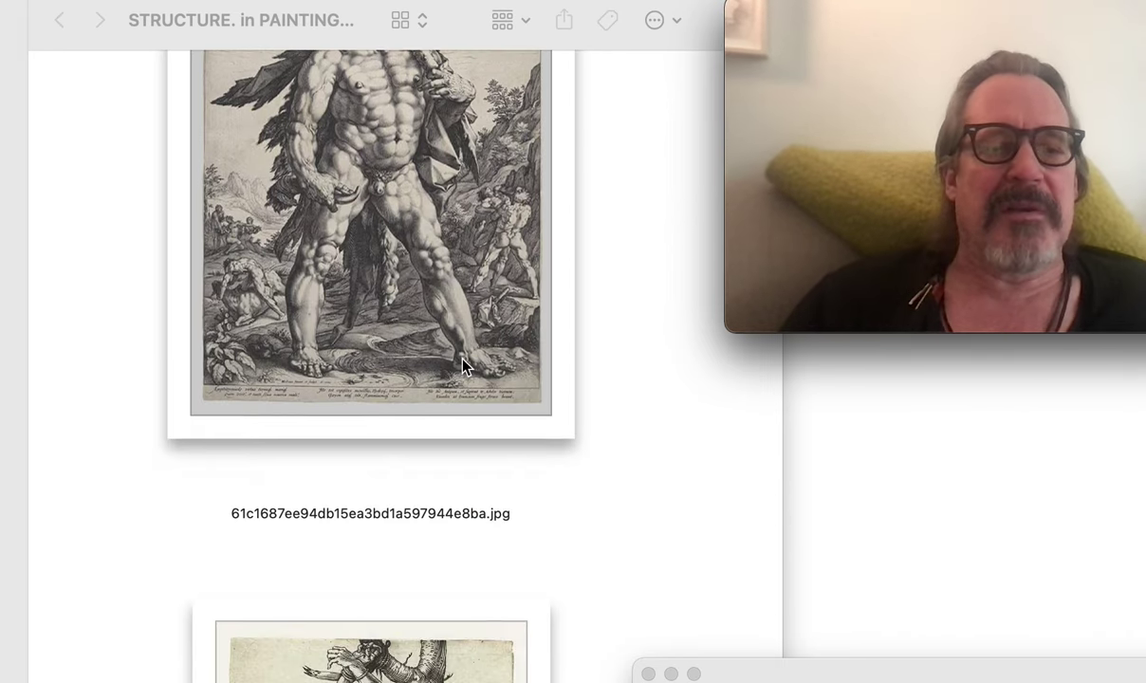
scroll(463, 366, down, 20)
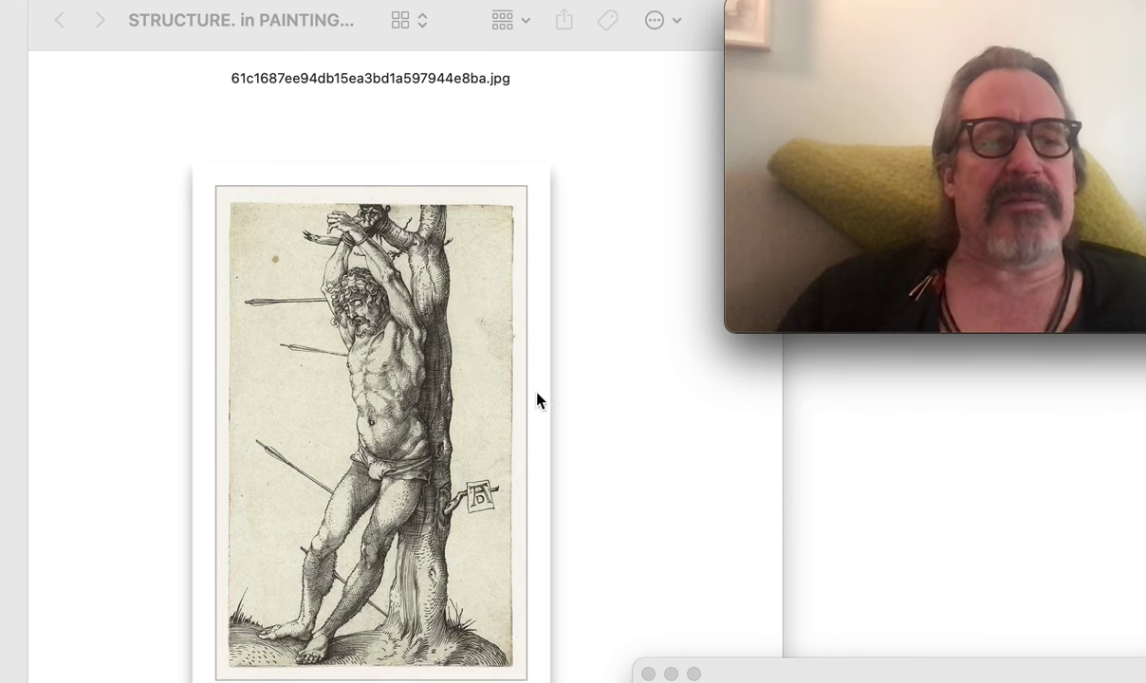
scroll(545, 424, down, 3)
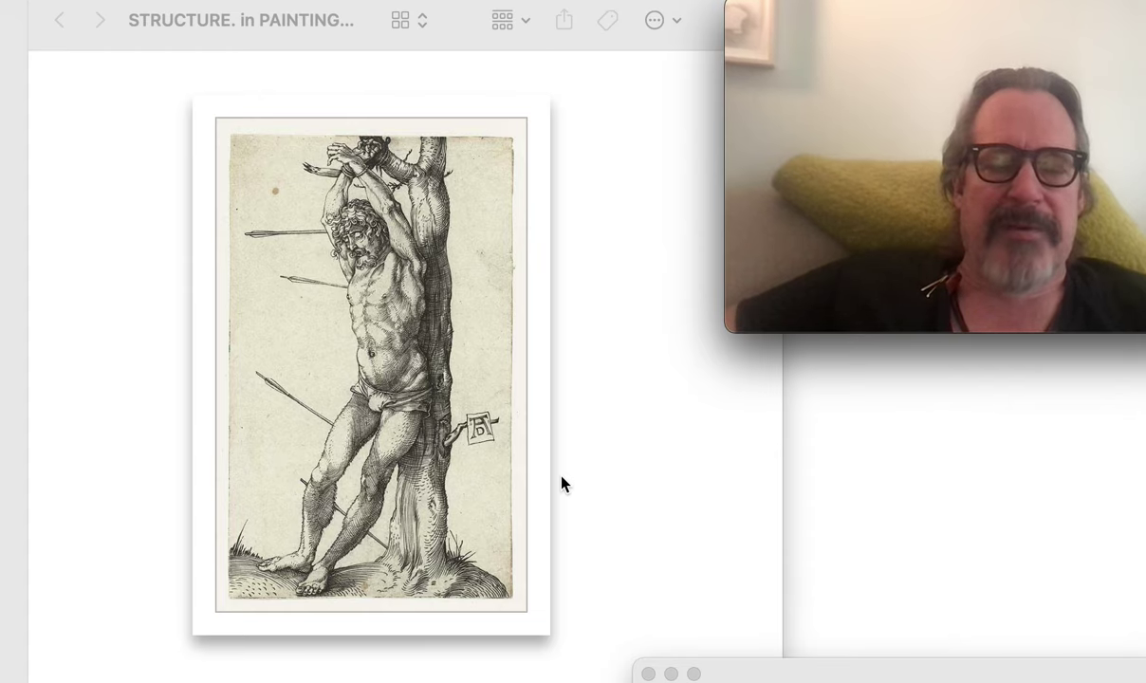
- Scroll to the 1505 drawing of a nude figure roped to a wooden cross
scroll(562, 484, down, 1)
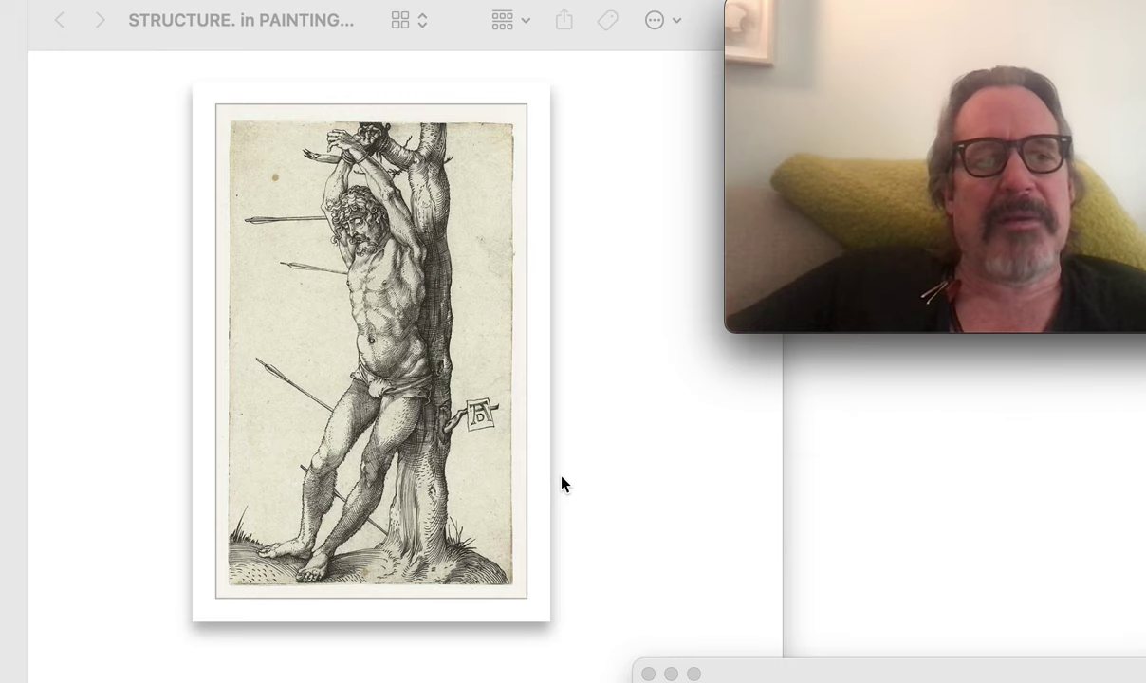
scroll(561, 484, down, 5)
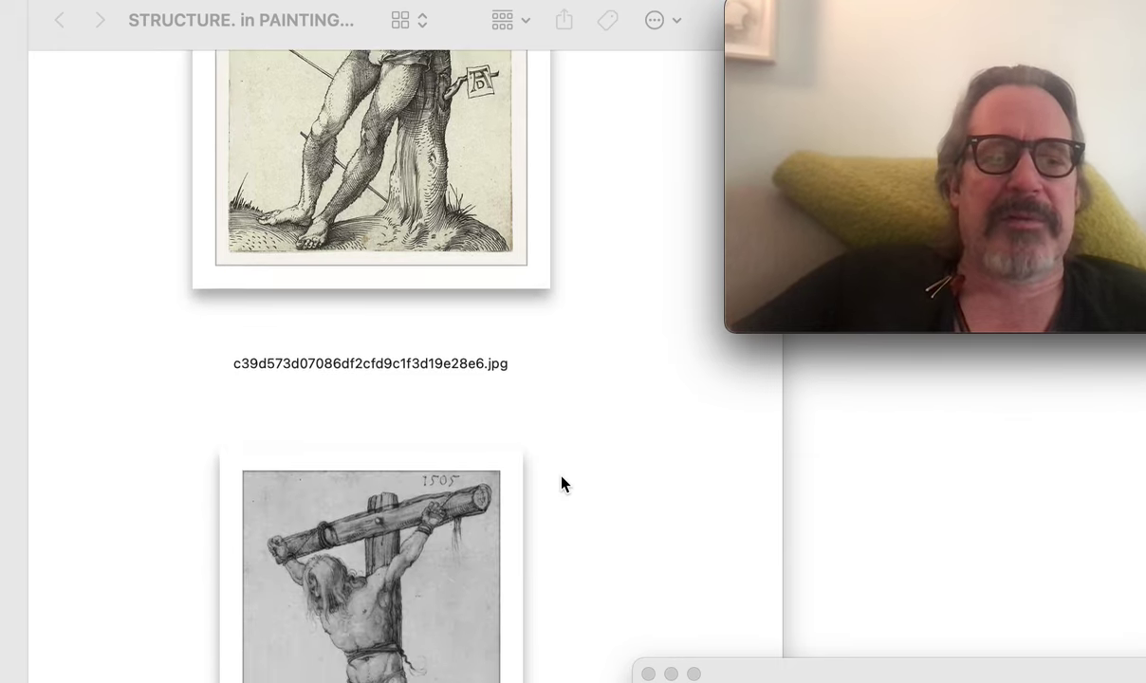
scroll(562, 484, down, 5)
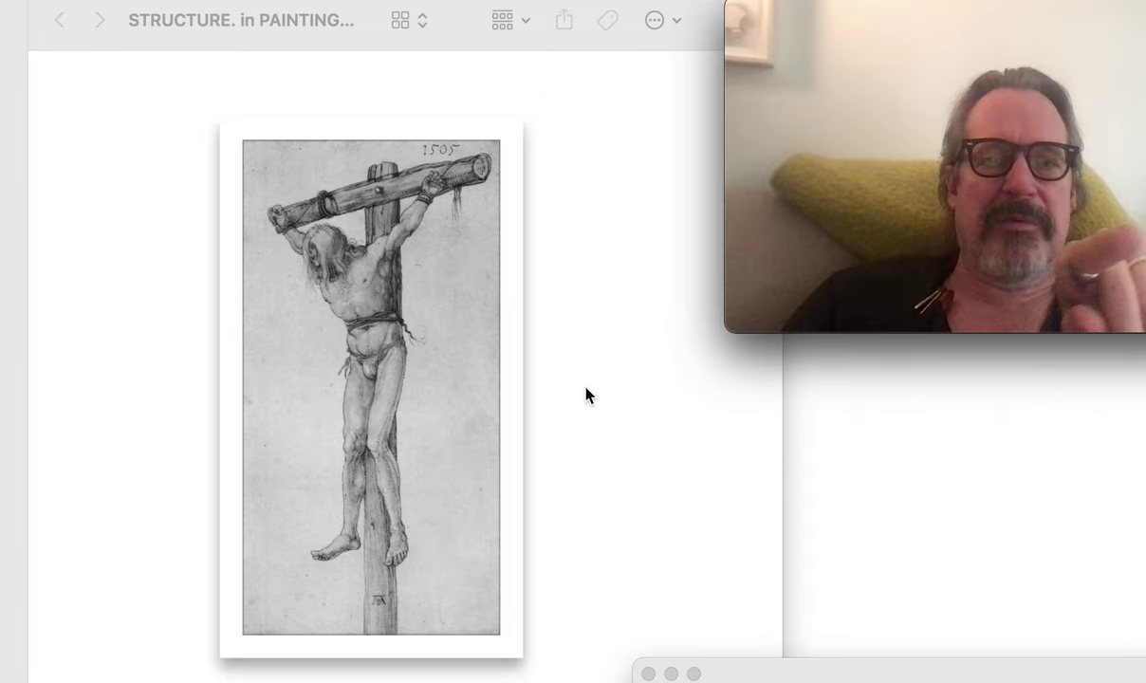
- Scroll past the red-chalk figure and Madonna drawings until the drapery study appears
scroll(586, 394, down, 10)
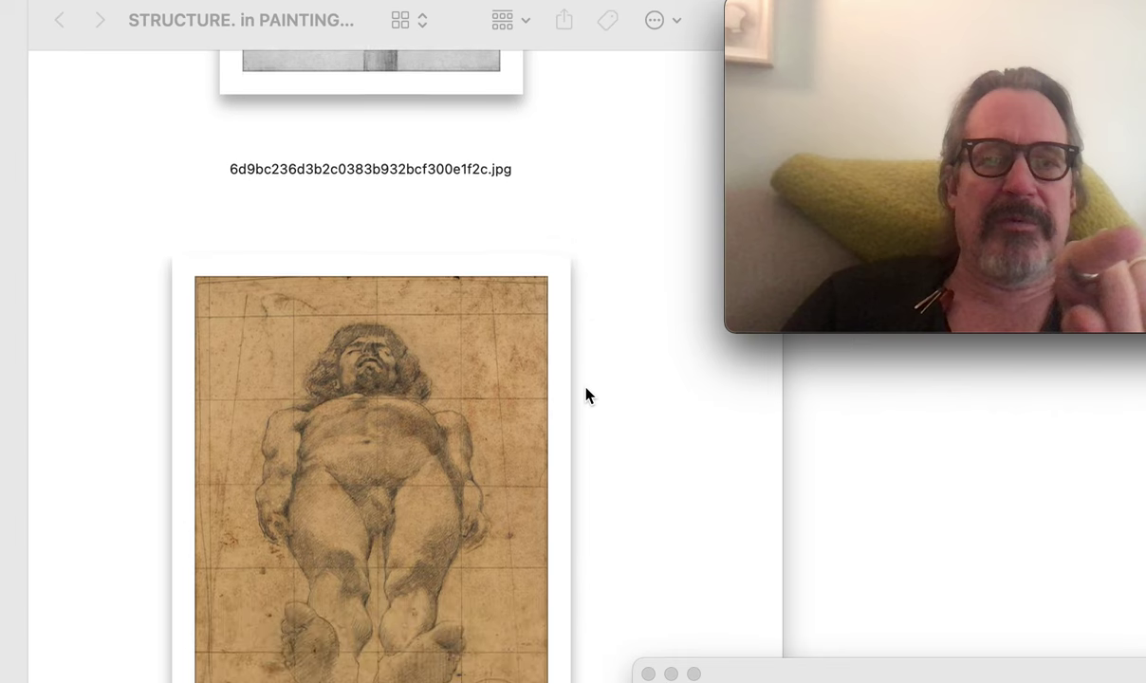
scroll(585, 395, down, 3)
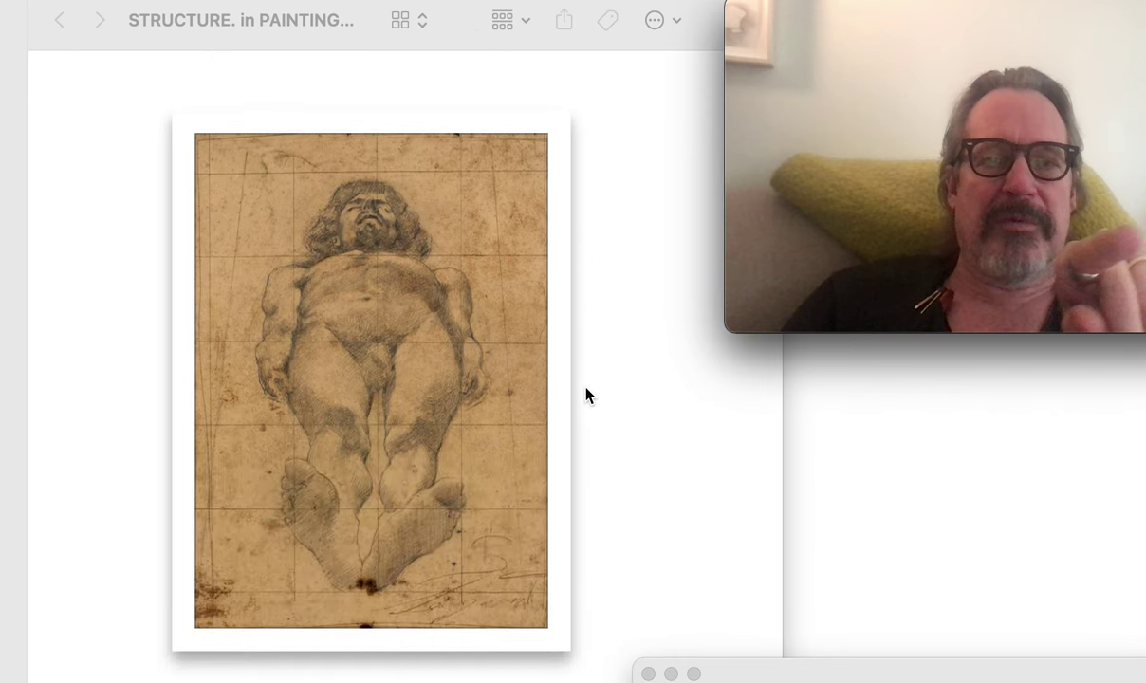
scroll(585, 395, down, 1)
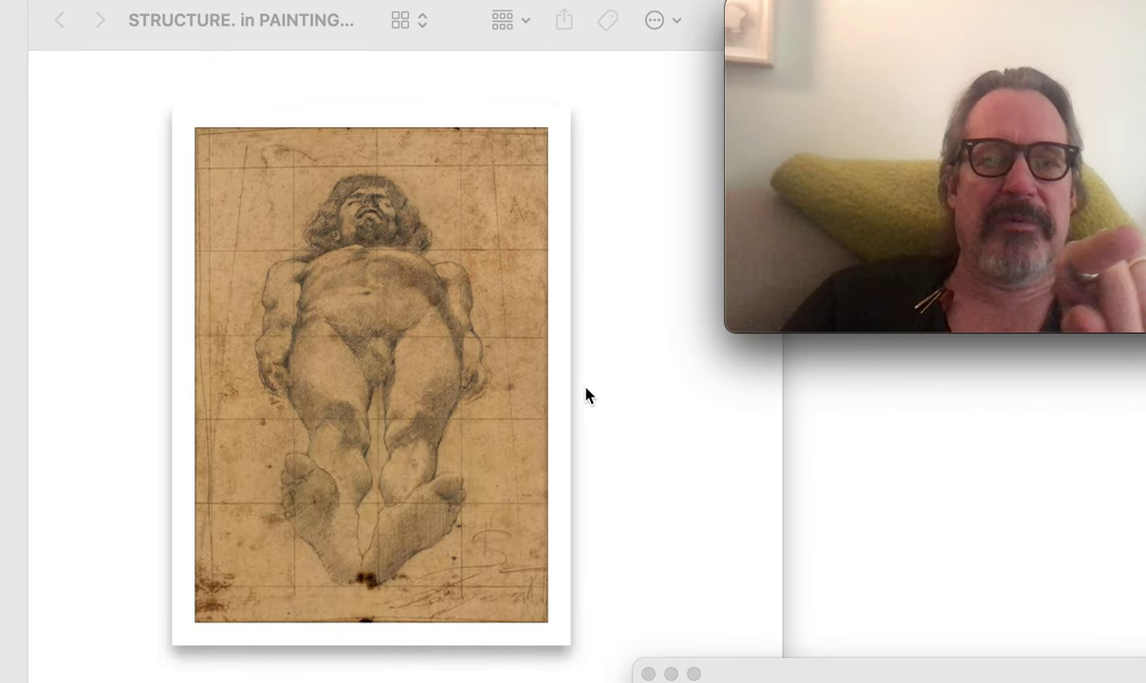
scroll(585, 395, down, 2)
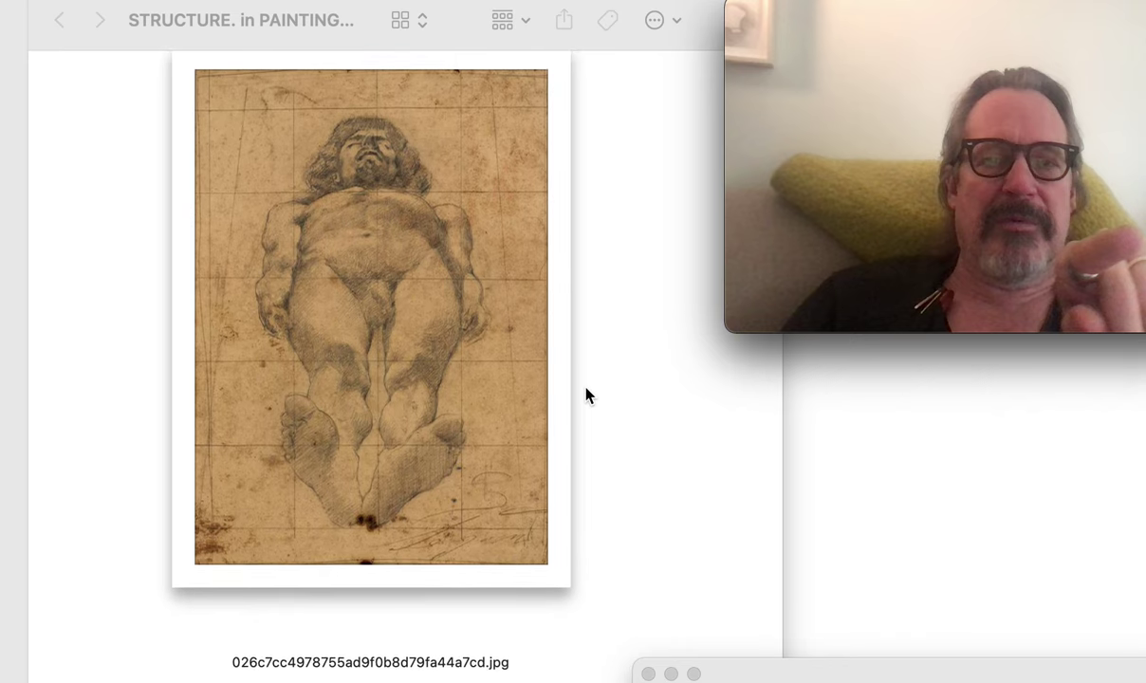
scroll(586, 395, down, 4)
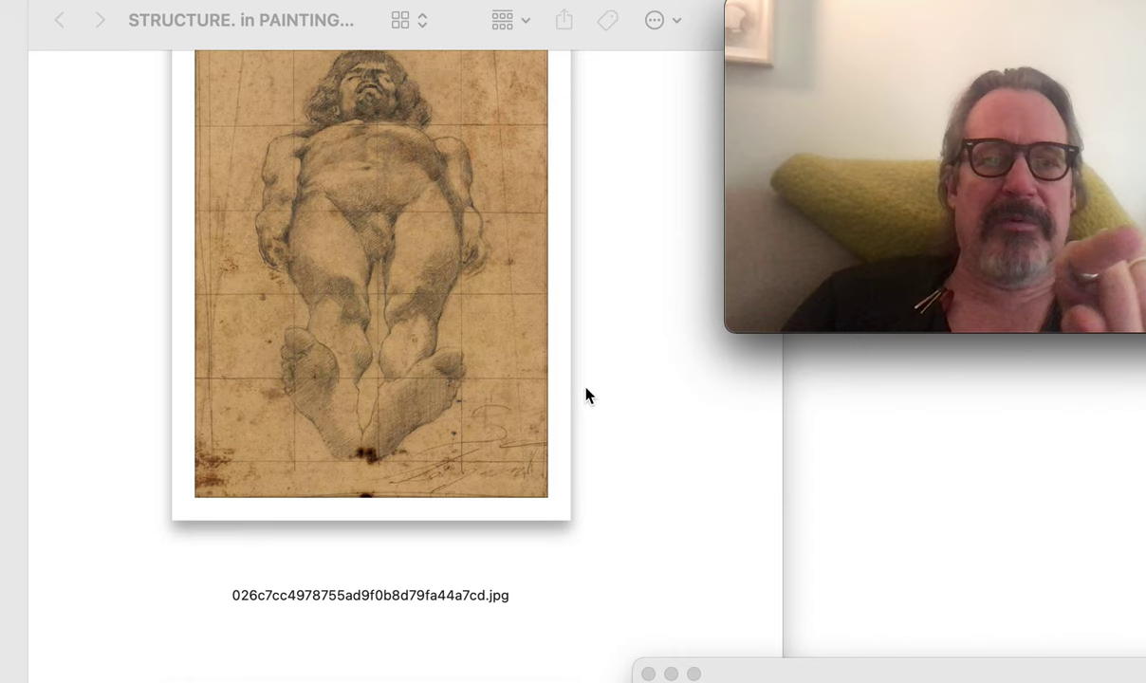
scroll(585, 394, down, 15)
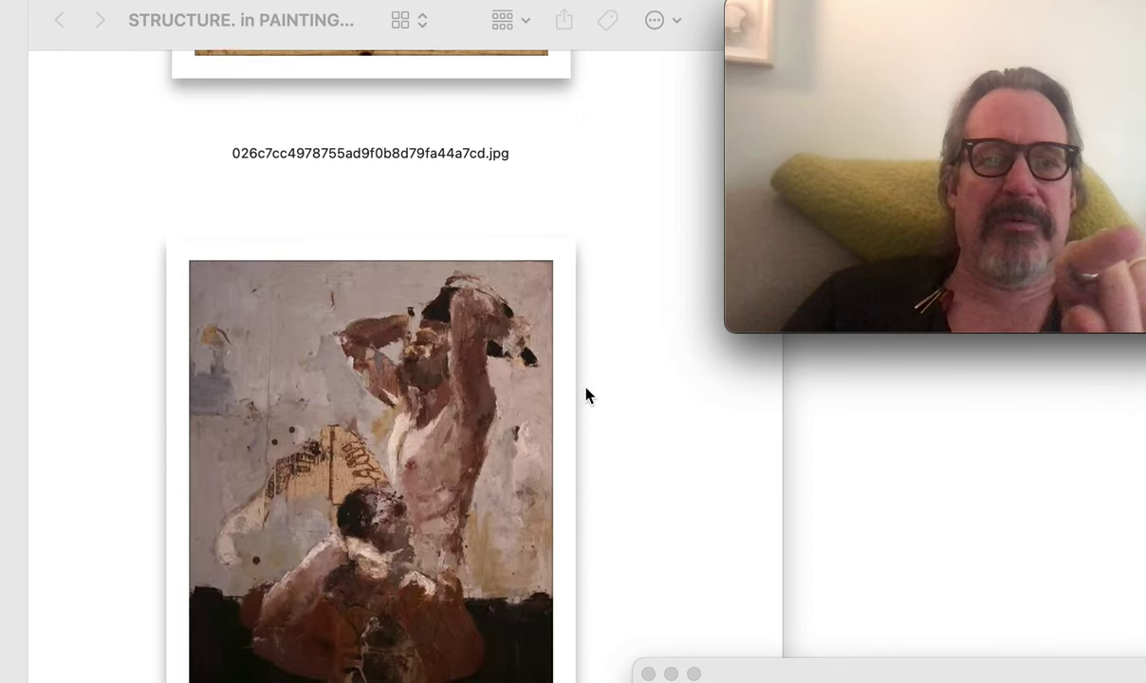
scroll(585, 395, down, 3)
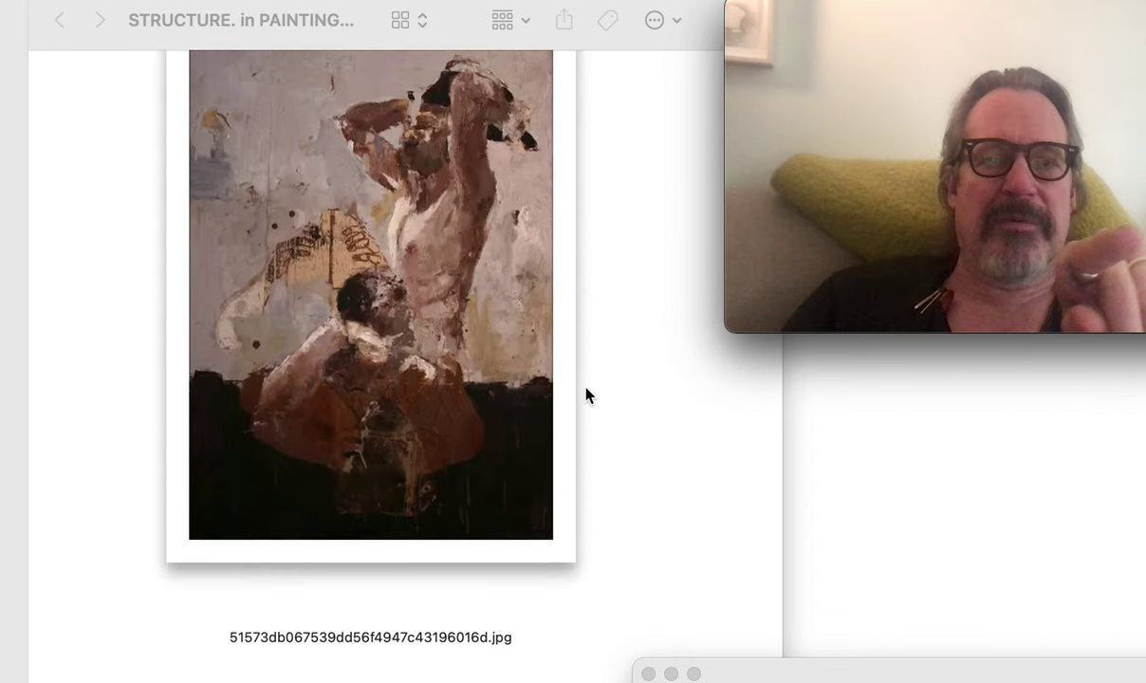
scroll(586, 395, down, 3)
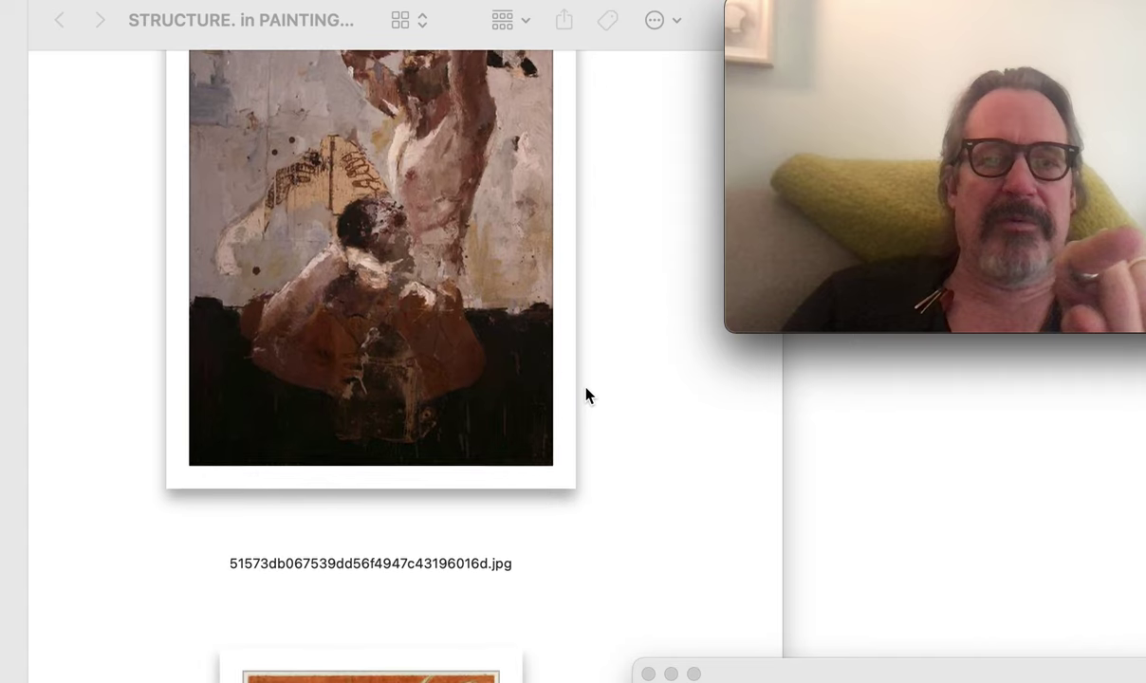
scroll(585, 395, down, 8)
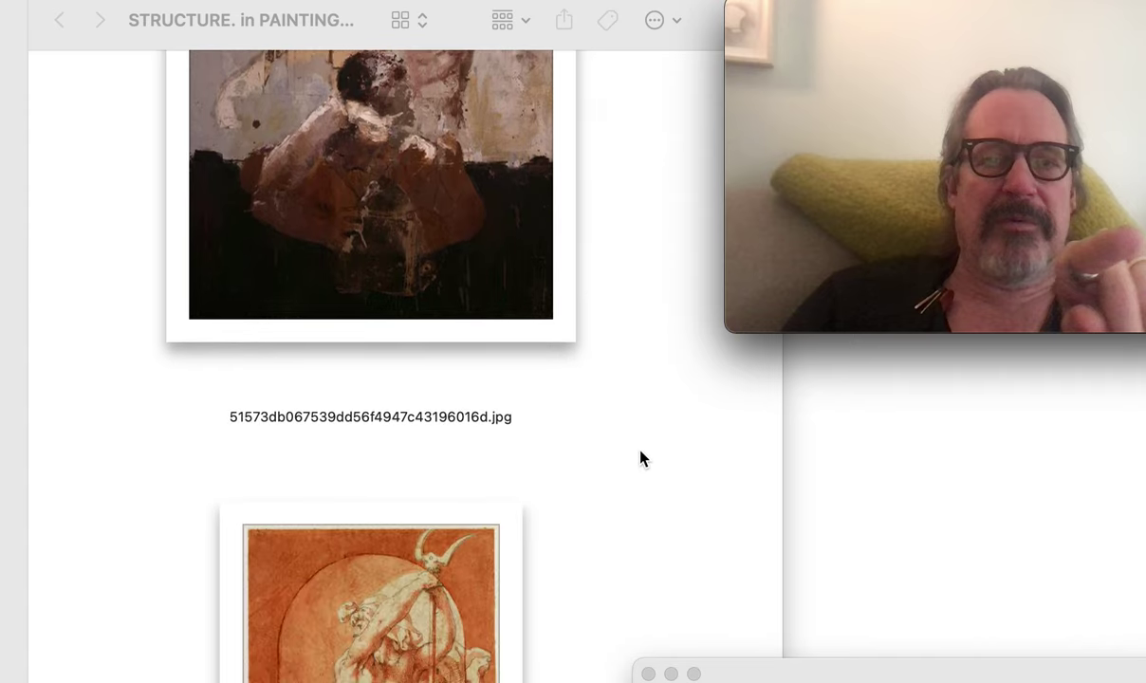
scroll(638, 456, down, 5)
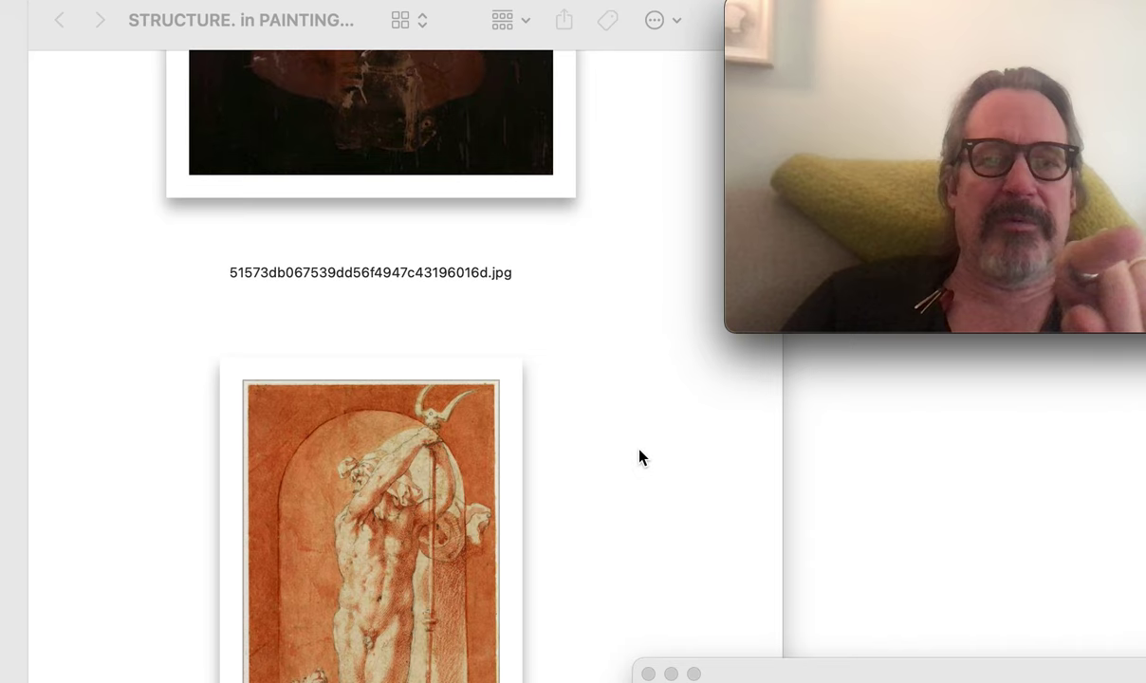
scroll(638, 456, down, 10)
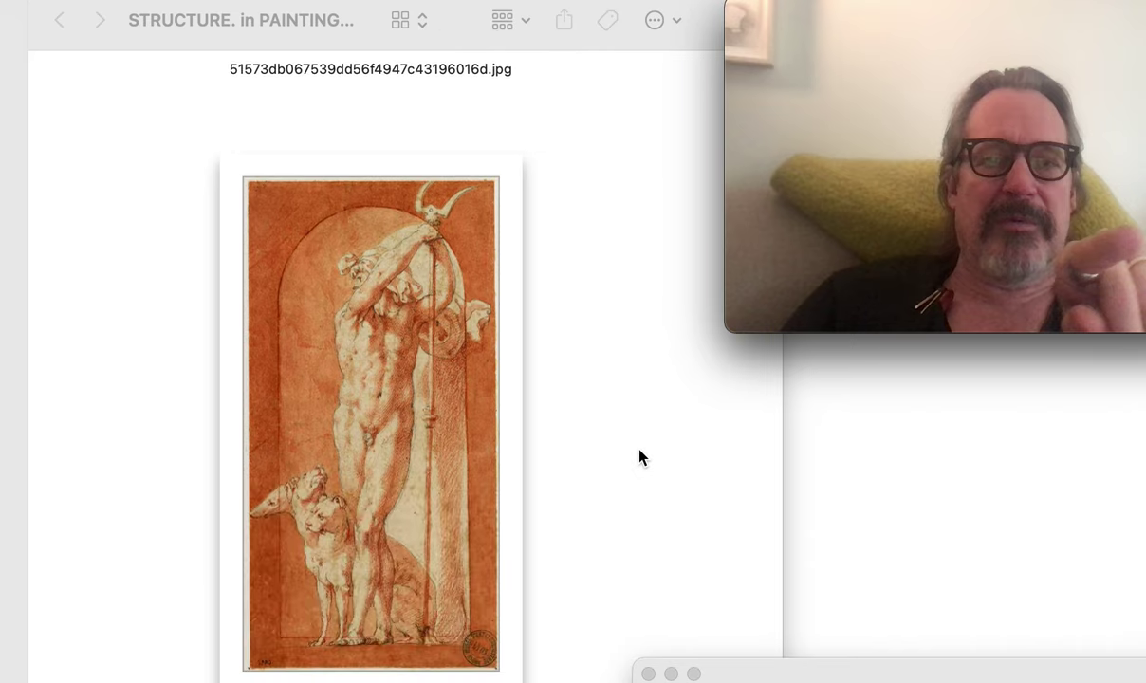
scroll(639, 456, down, 2)
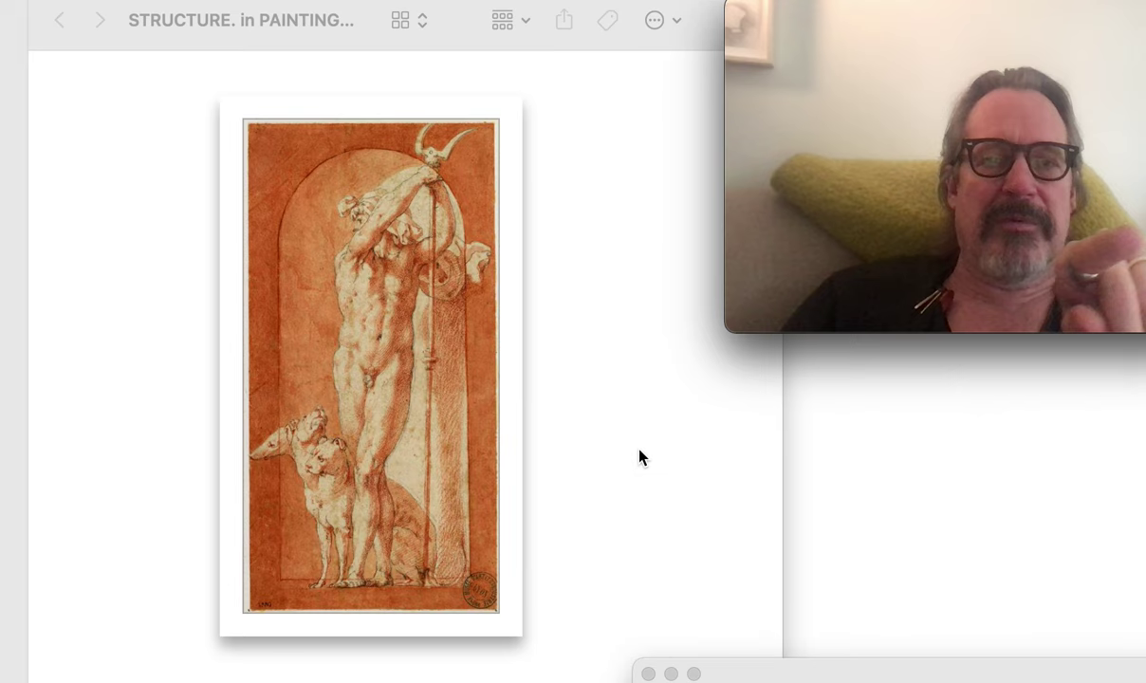
scroll(639, 456, down, 20)
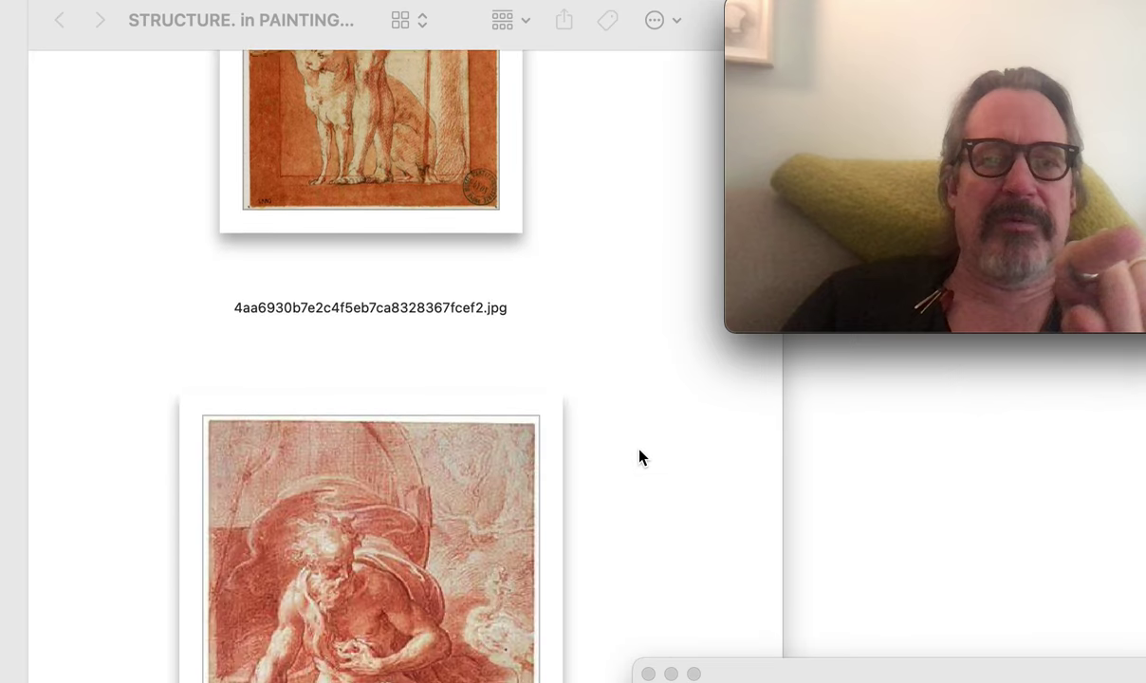
scroll(638, 456, down, 3)
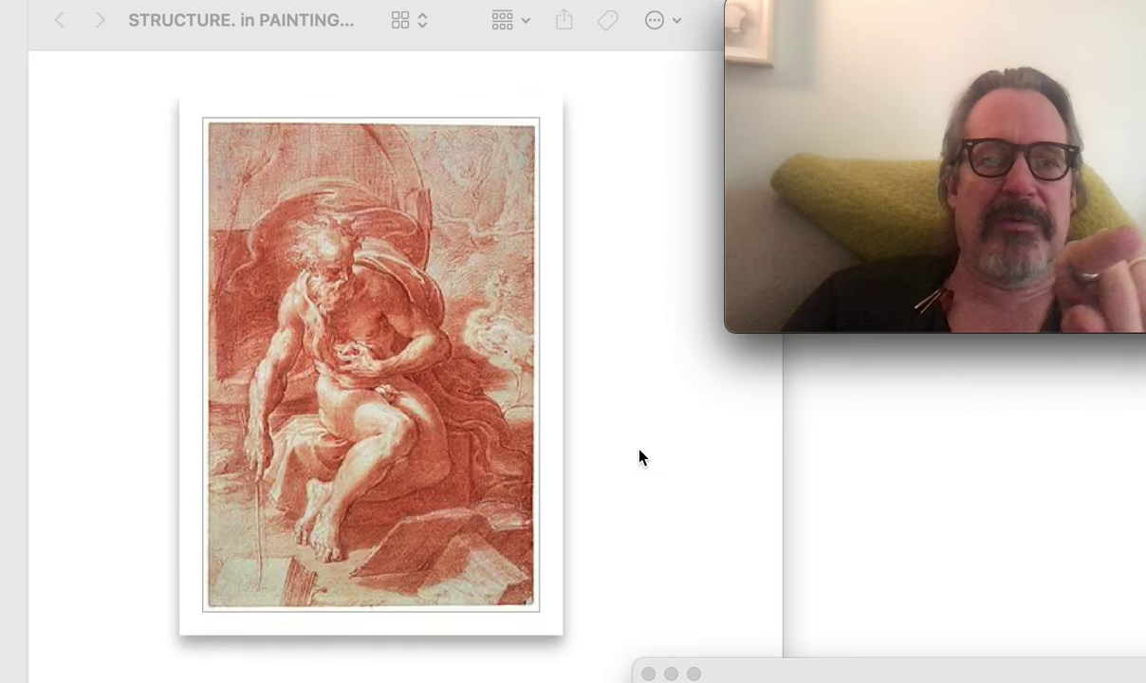
scroll(638, 456, down, 10)
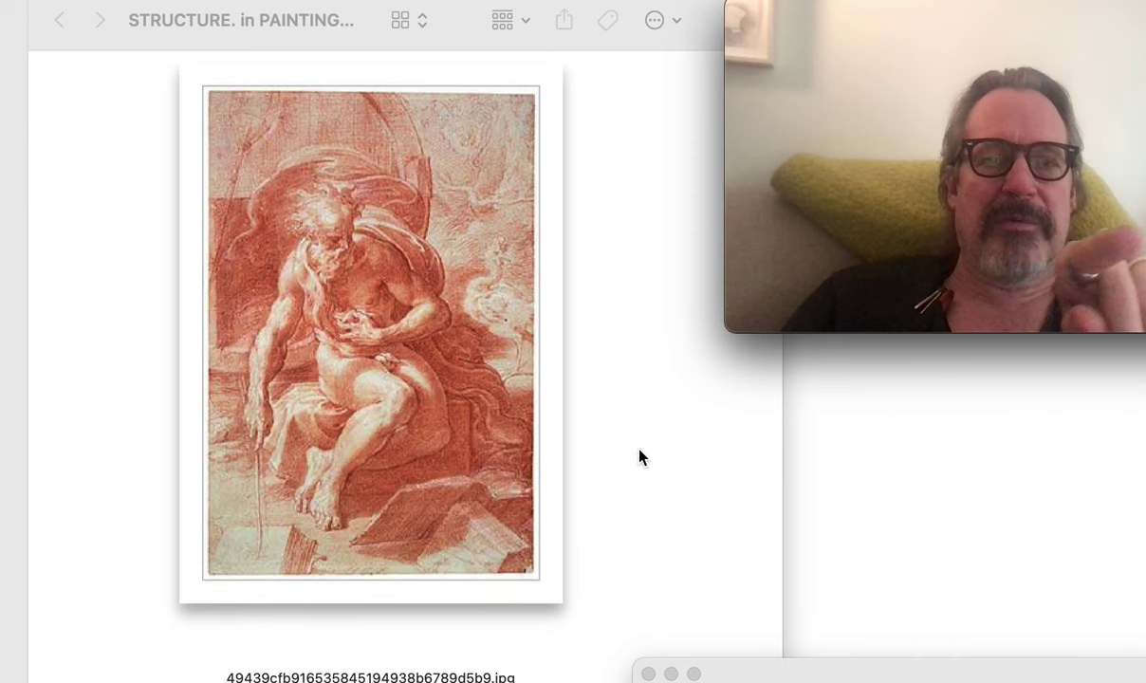
scroll(638, 456, down, 14)
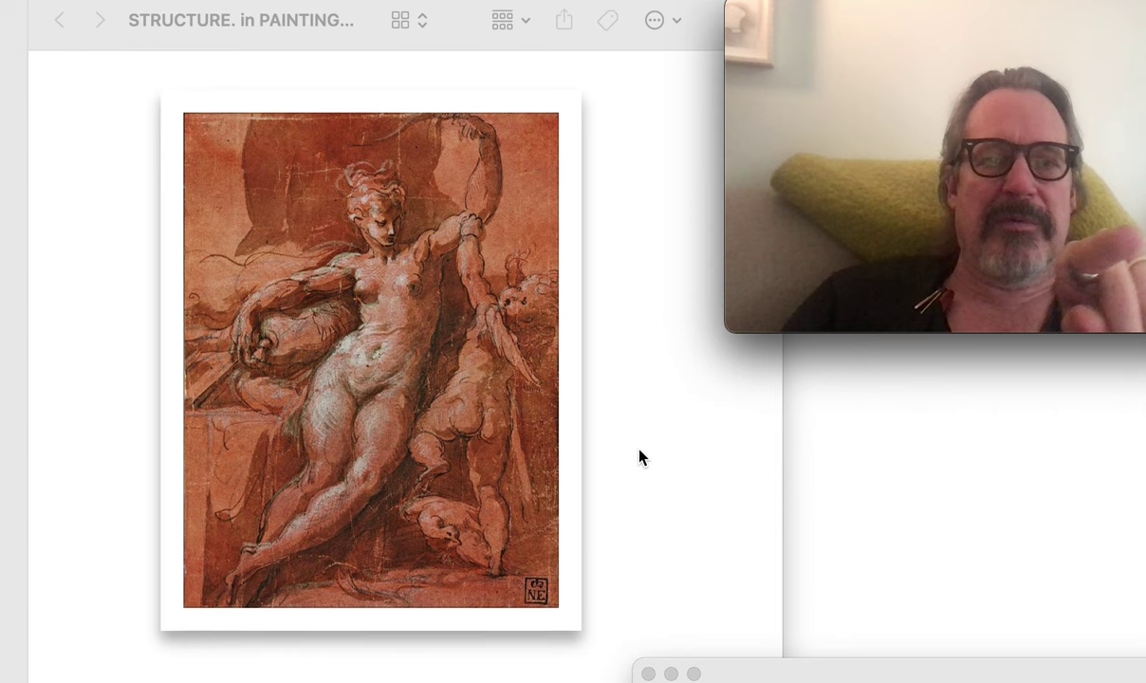
scroll(639, 452, down, 1)
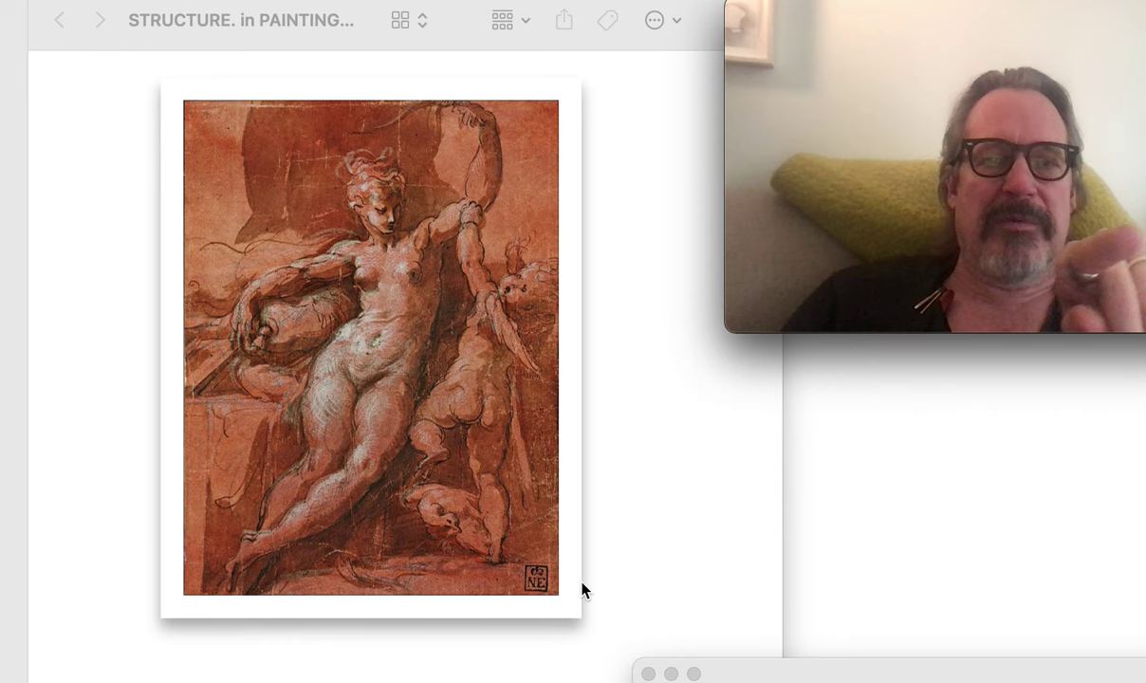
scroll(606, 568, down, 20)
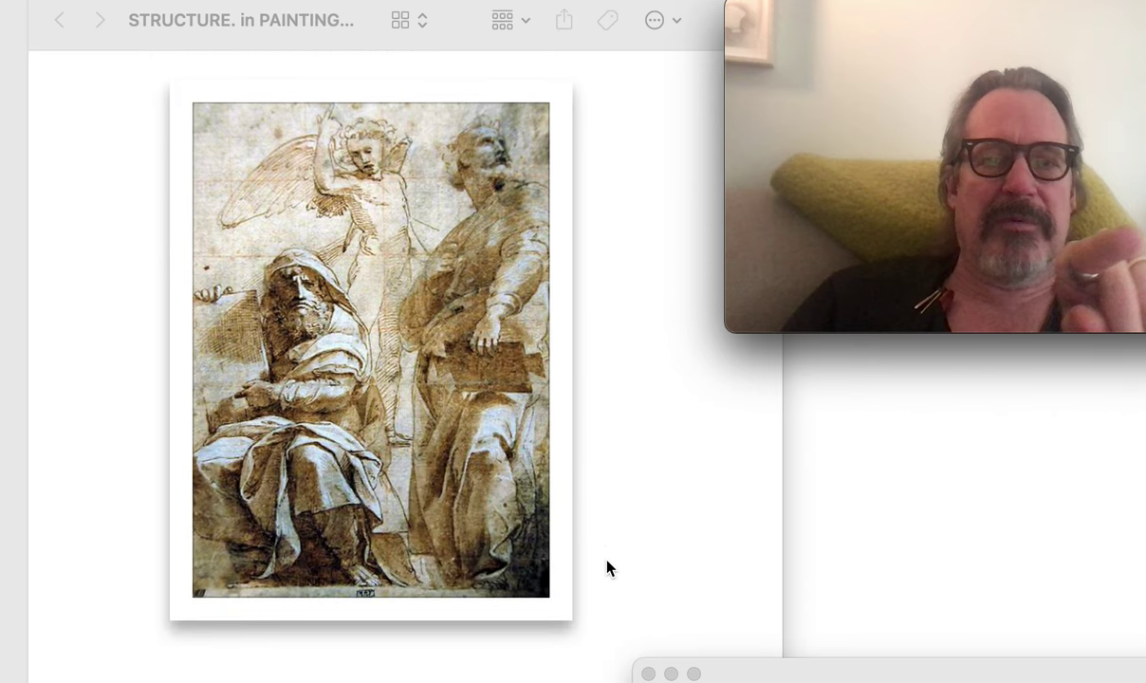
scroll(608, 567, down, 8)
scroll(608, 567, down, 15)
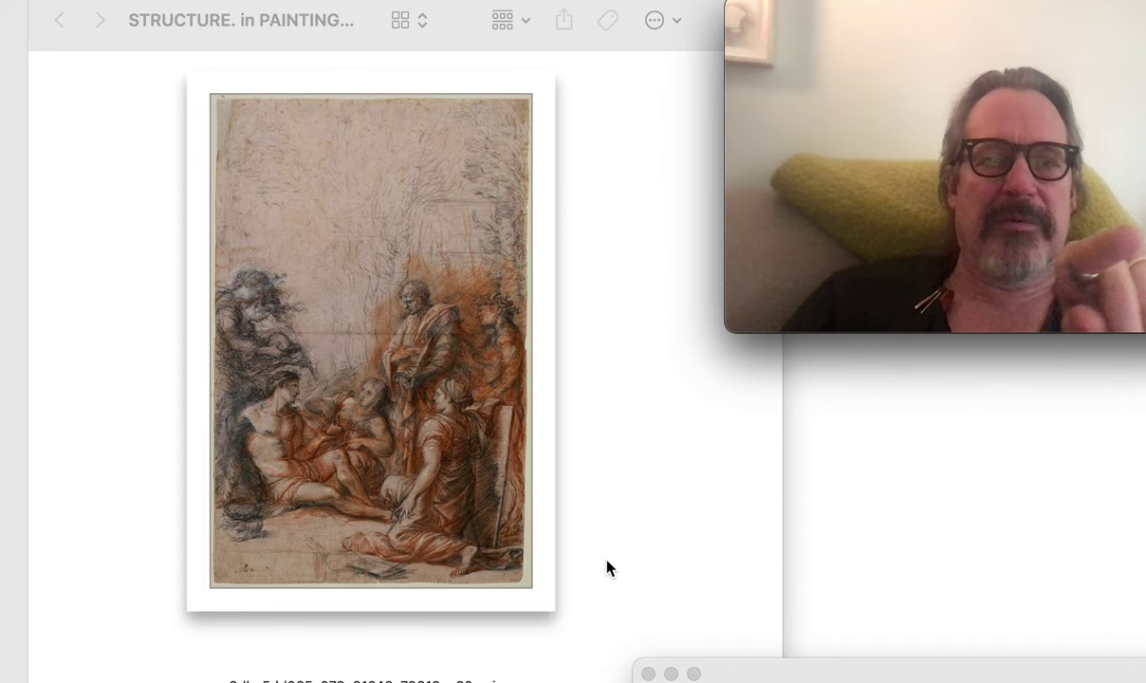
scroll(608, 567, down, 19)
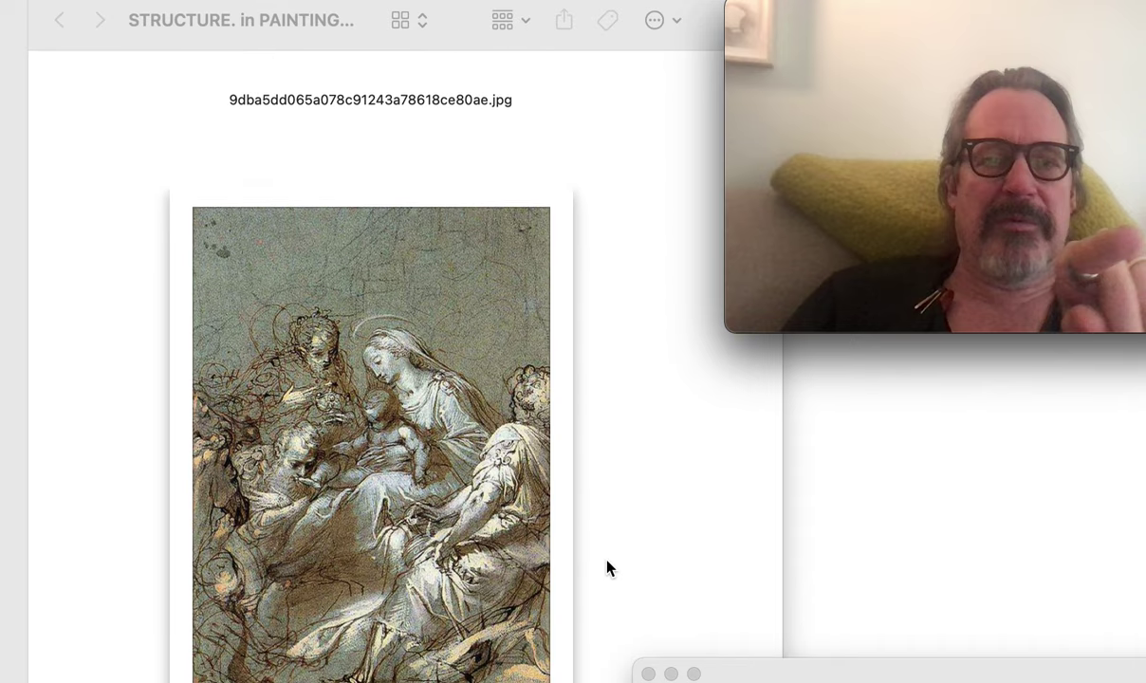
scroll(609, 567, down, 5)
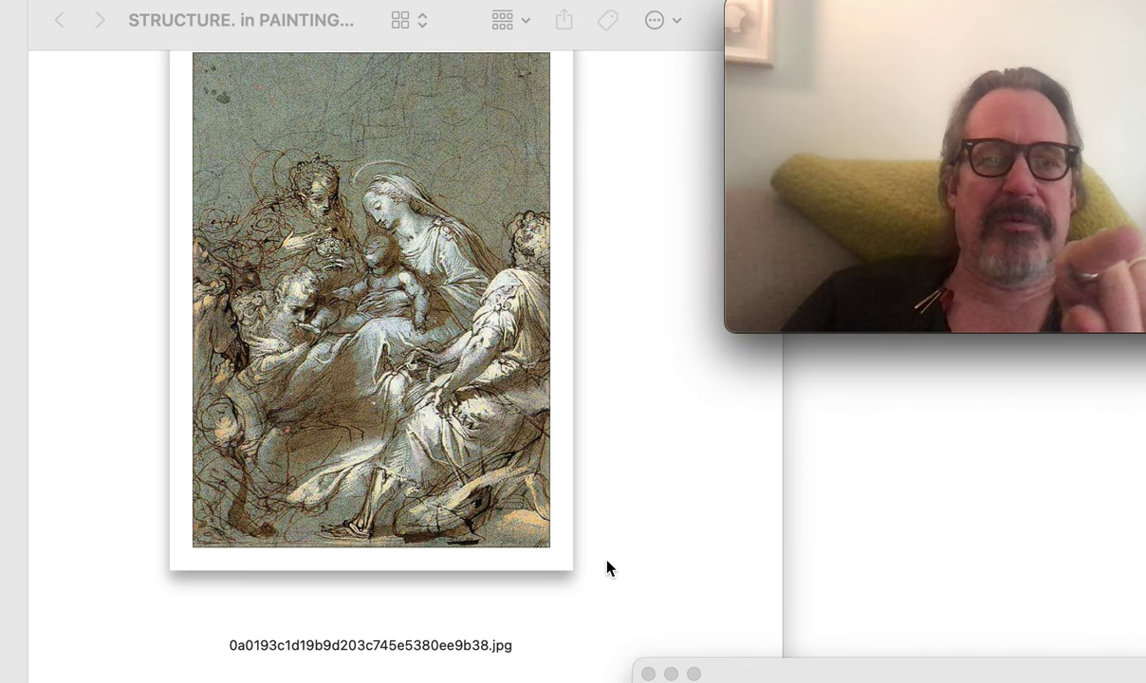
- Scroll past the blue-framed hatched figures, map drawings and Mandelbrot fractals to the stone-figure moon photo
scroll(608, 567, down, 10)
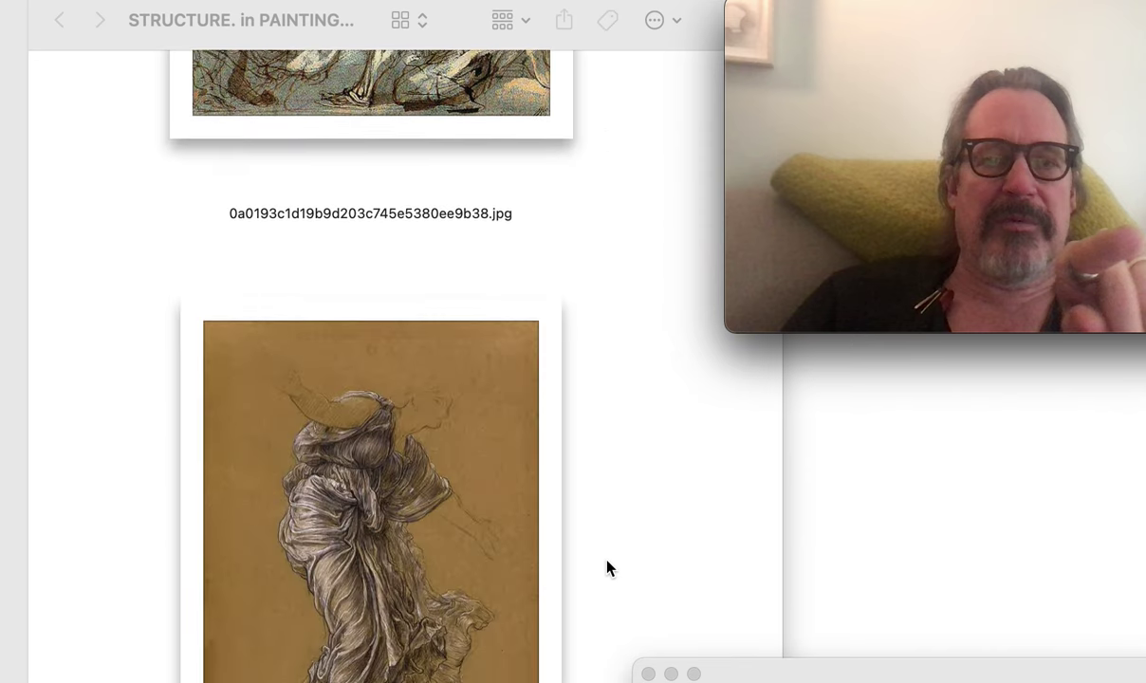
scroll(608, 567, down, 10)
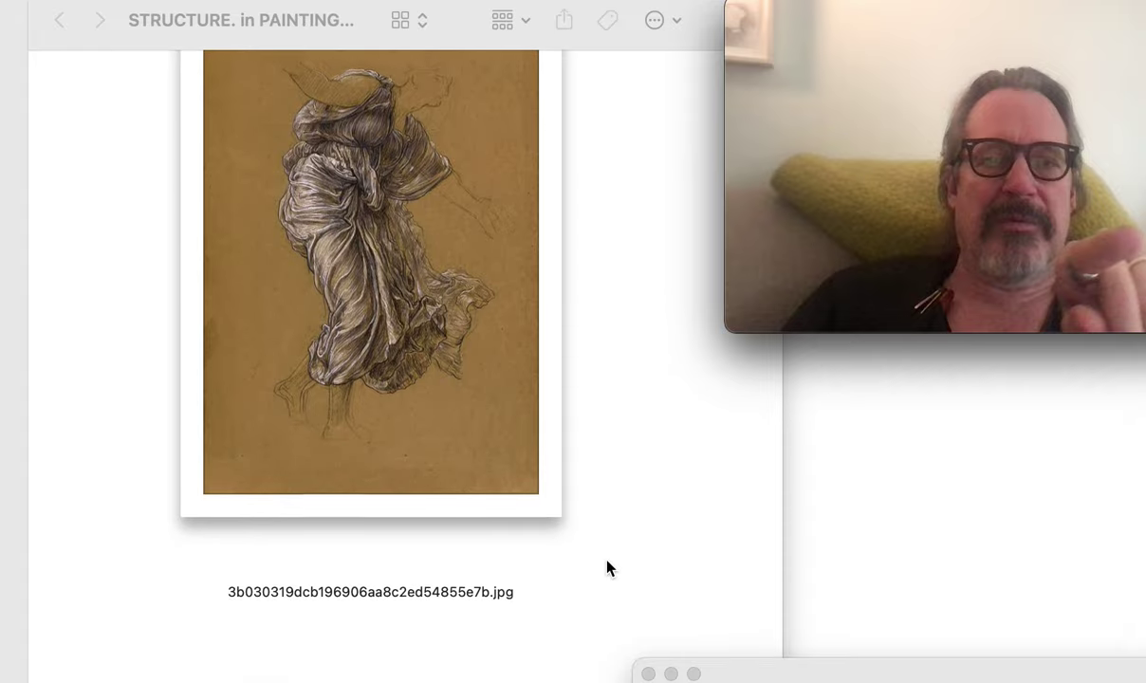
scroll(608, 567, down, 10)
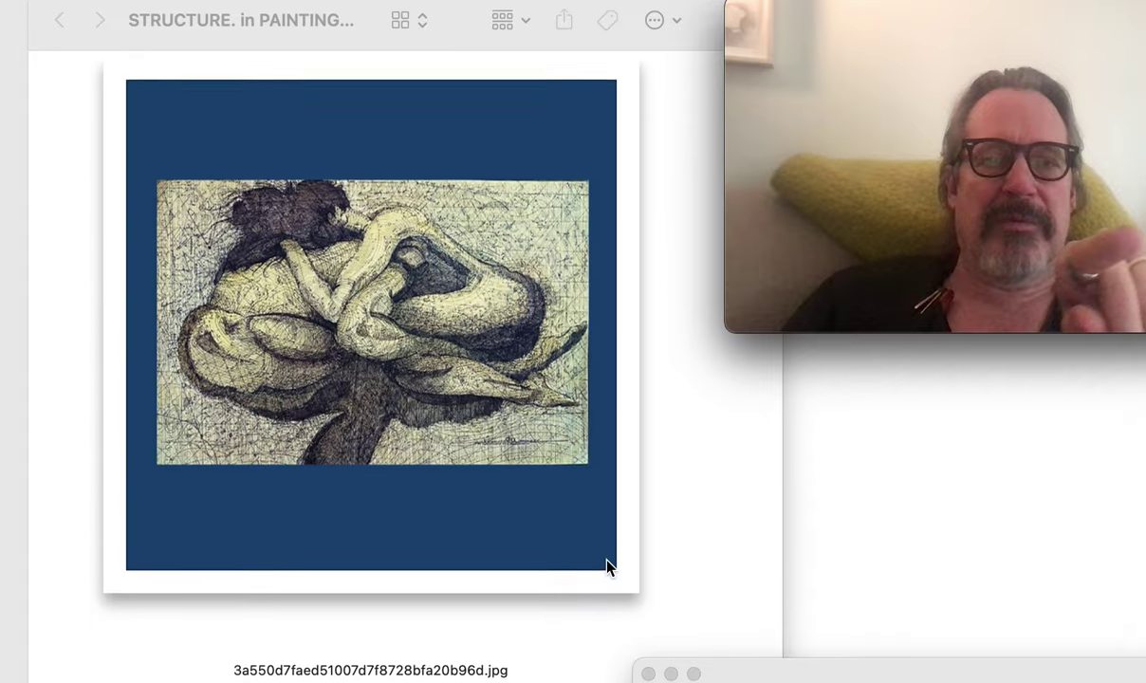
scroll(608, 568, down, 10)
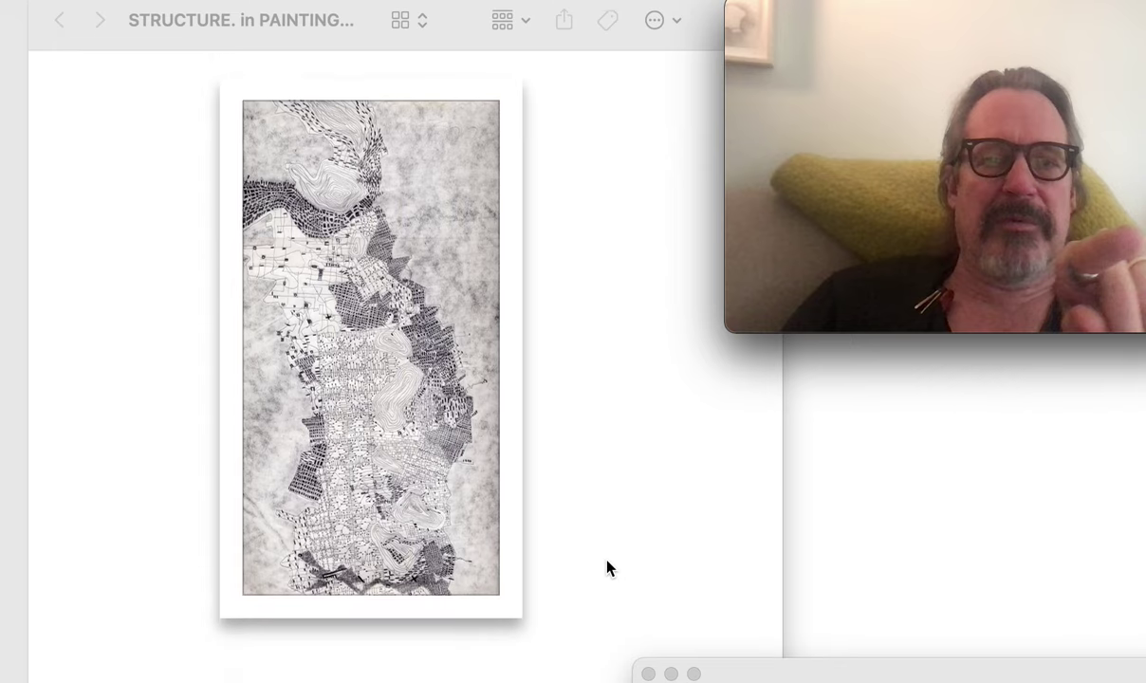
scroll(609, 567, down, 8)
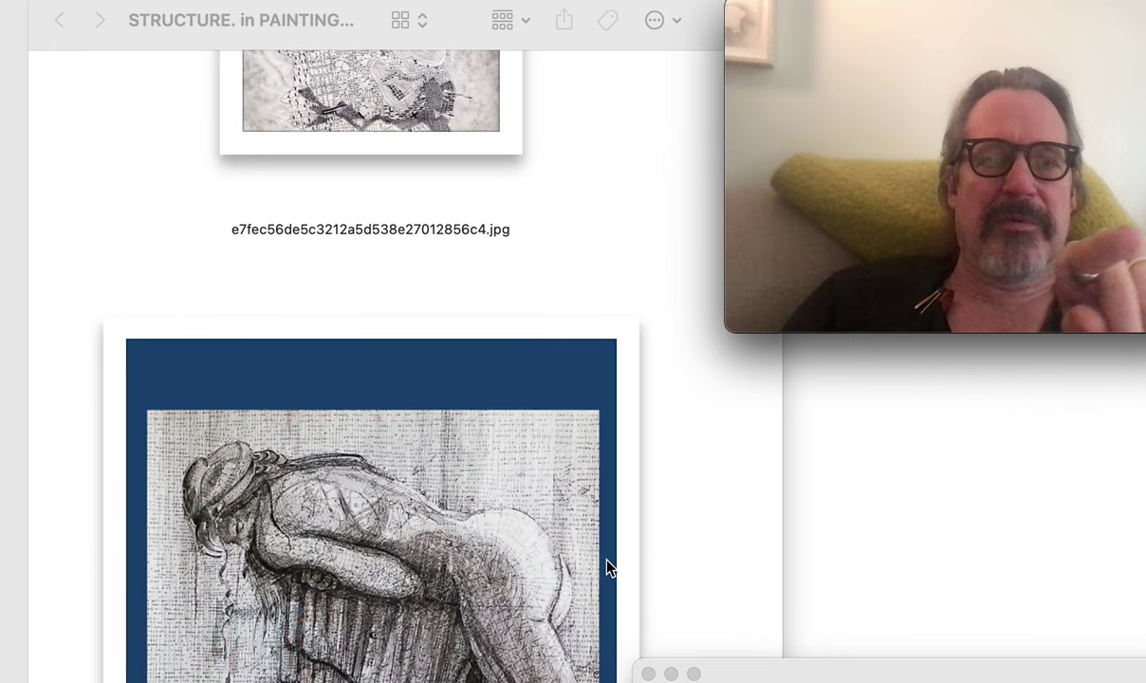
scroll(608, 567, down, 8)
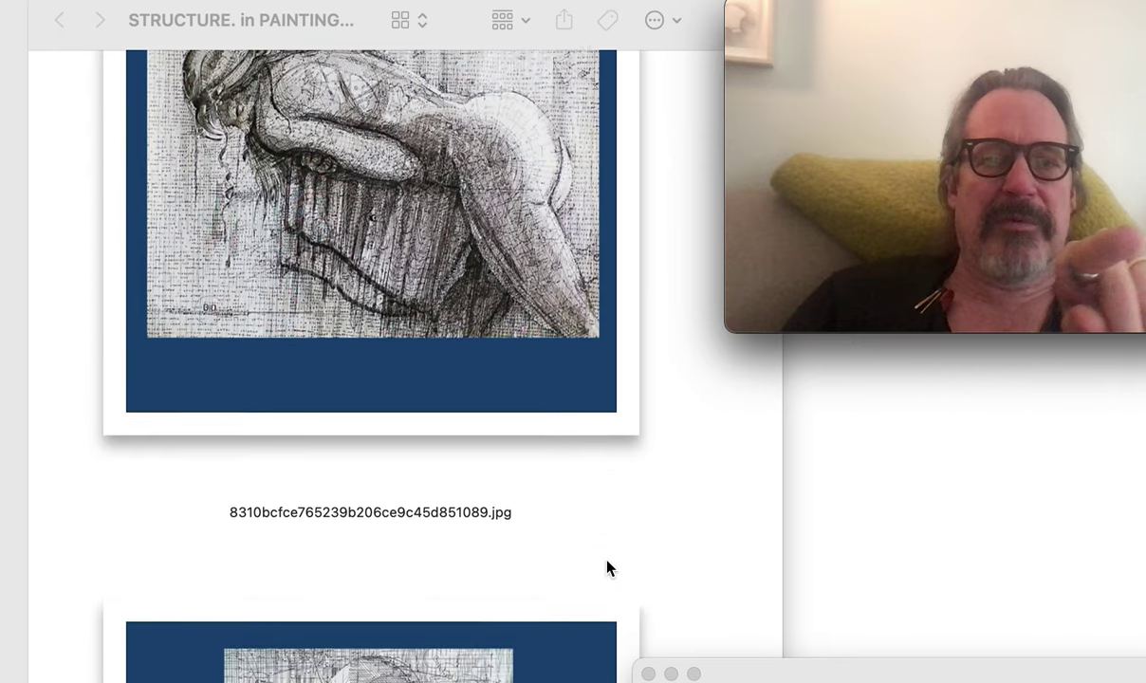
scroll(608, 568, down, 7)
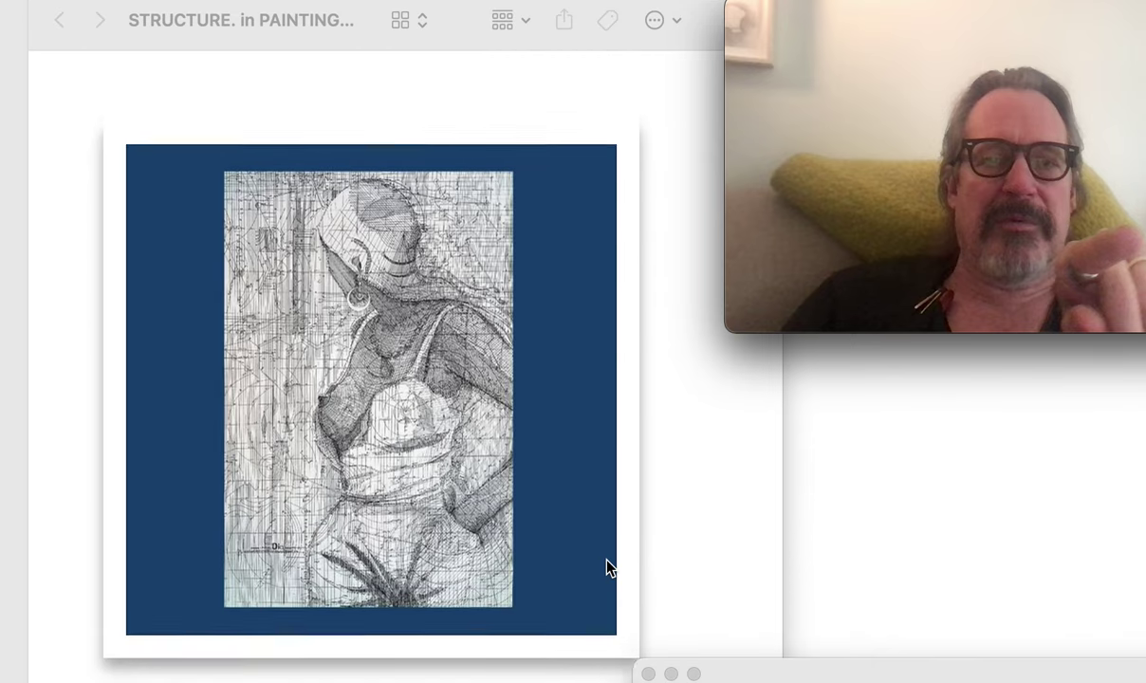
scroll(609, 567, down, 10)
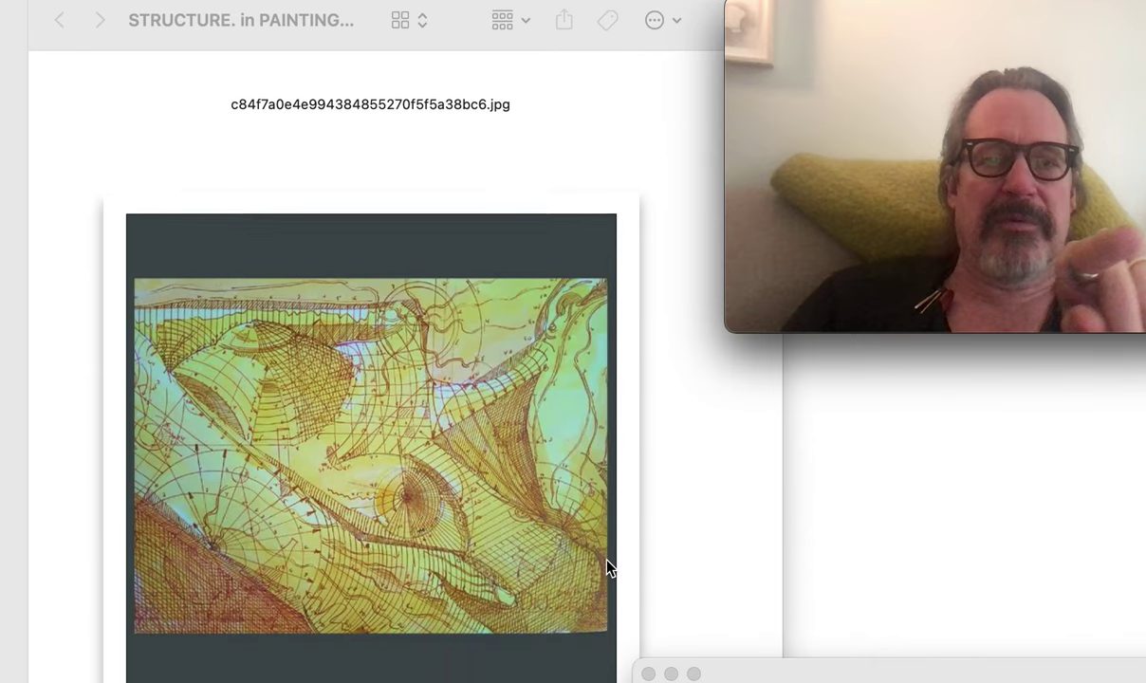
scroll(608, 567, down, 12)
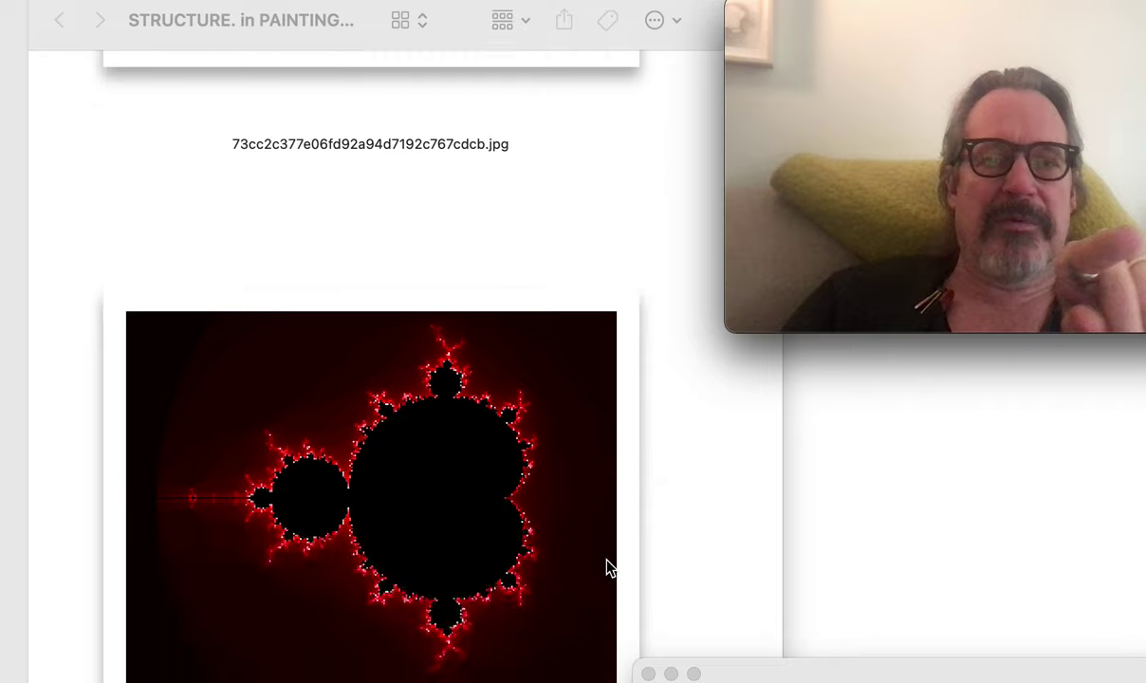
scroll(608, 568, down, 2)
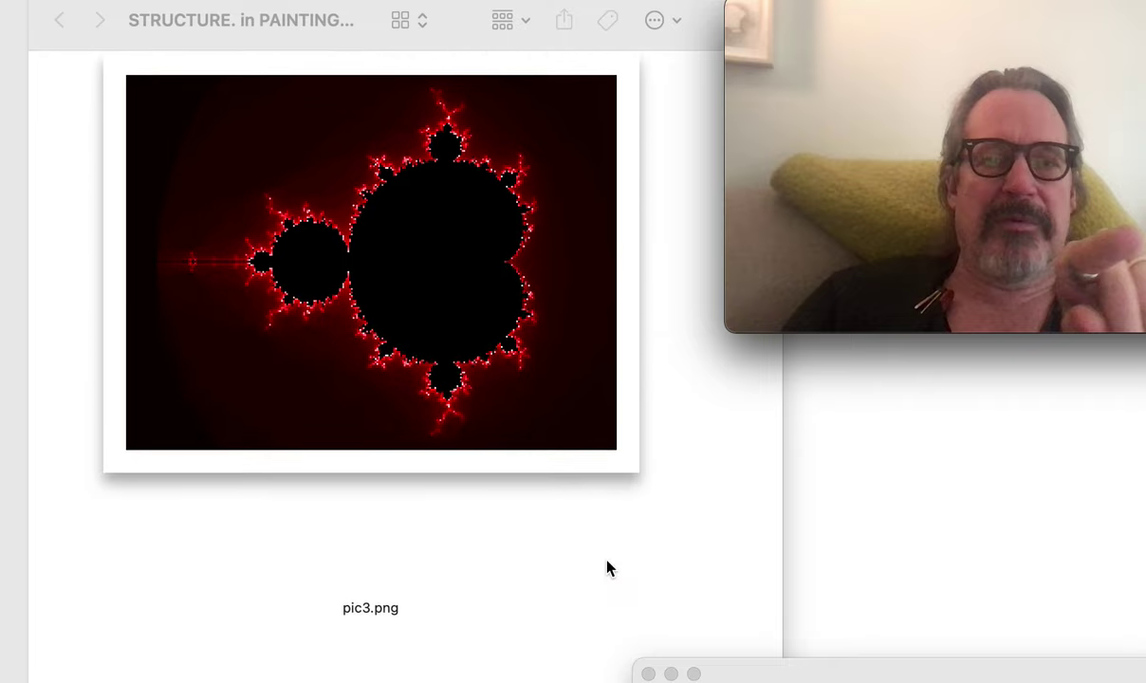
scroll(608, 567, down, 18)
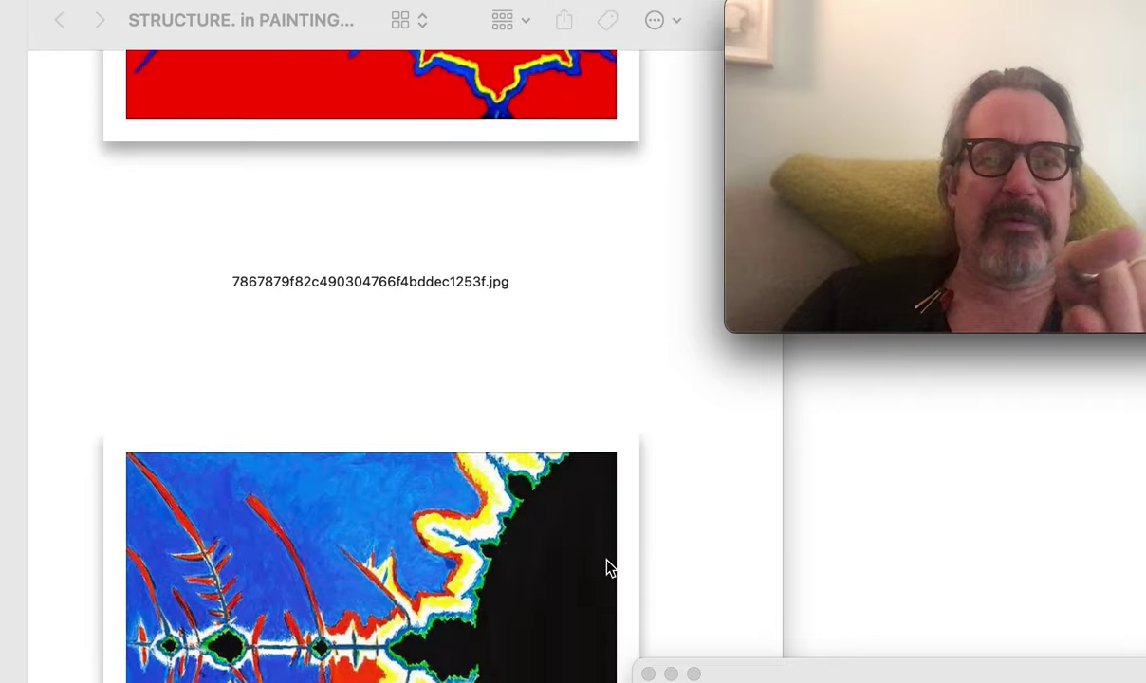
scroll(608, 567, down, 6)
scroll(608, 567, up, 2)
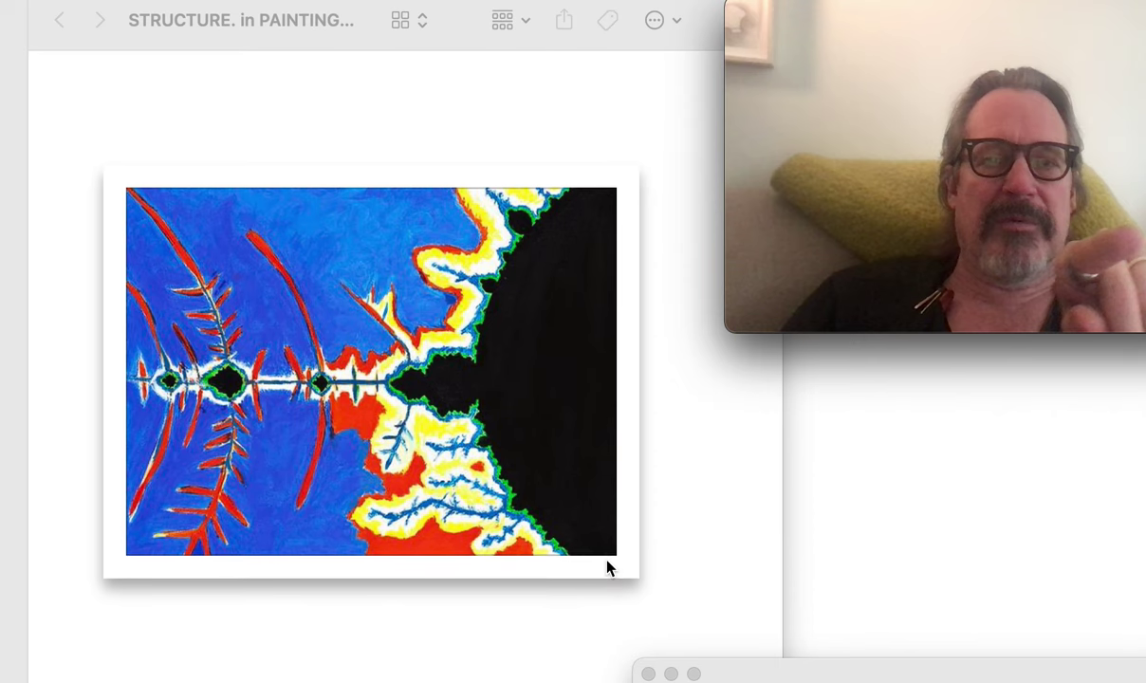
scroll(608, 568, down, 6)
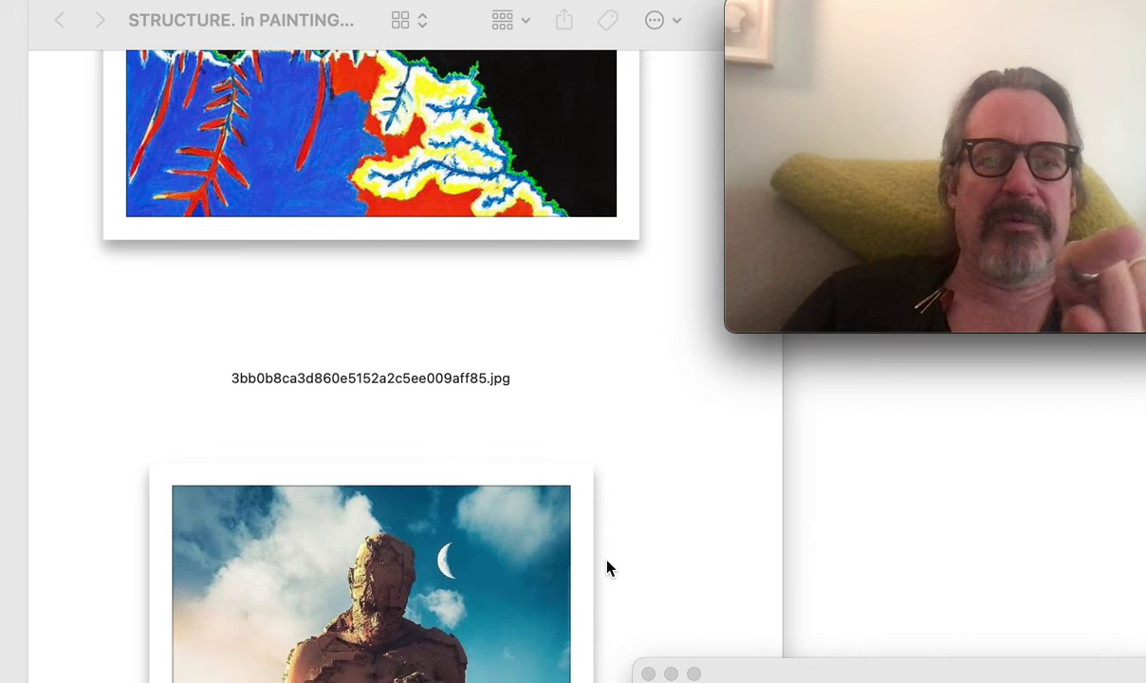
- Scroll past the statue and two circular string-art portraits to aa2cadc3014ca2f2a695375a890b4b64.jpg
scroll(608, 567, down, 6)
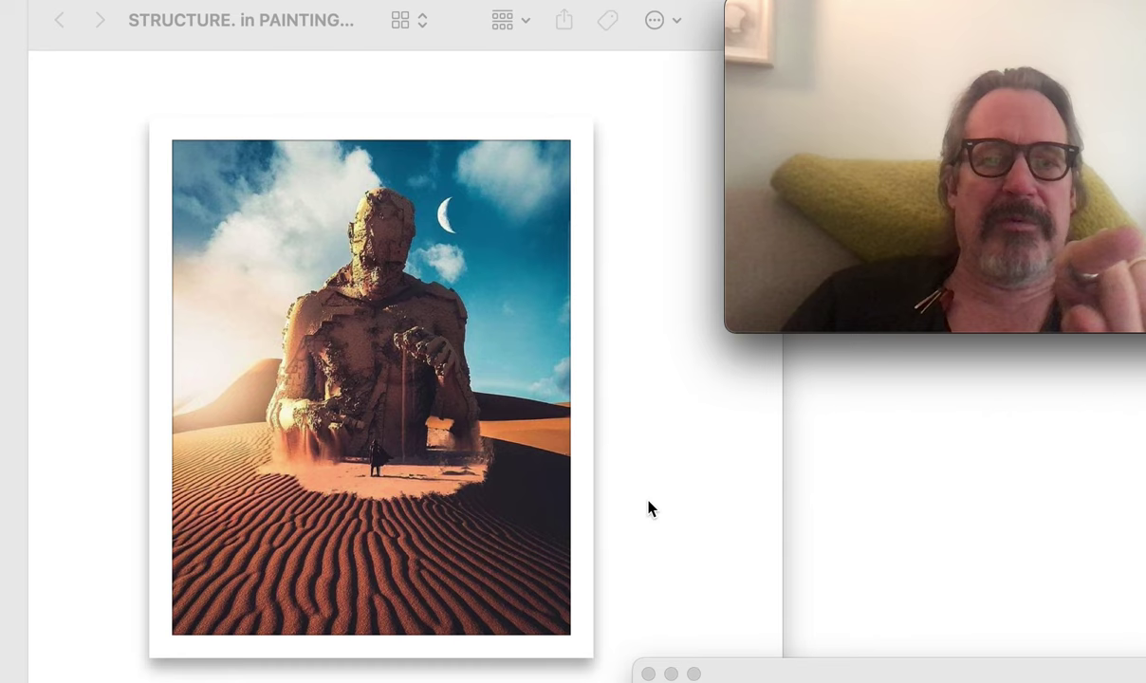
scroll(650, 510, down, 3)
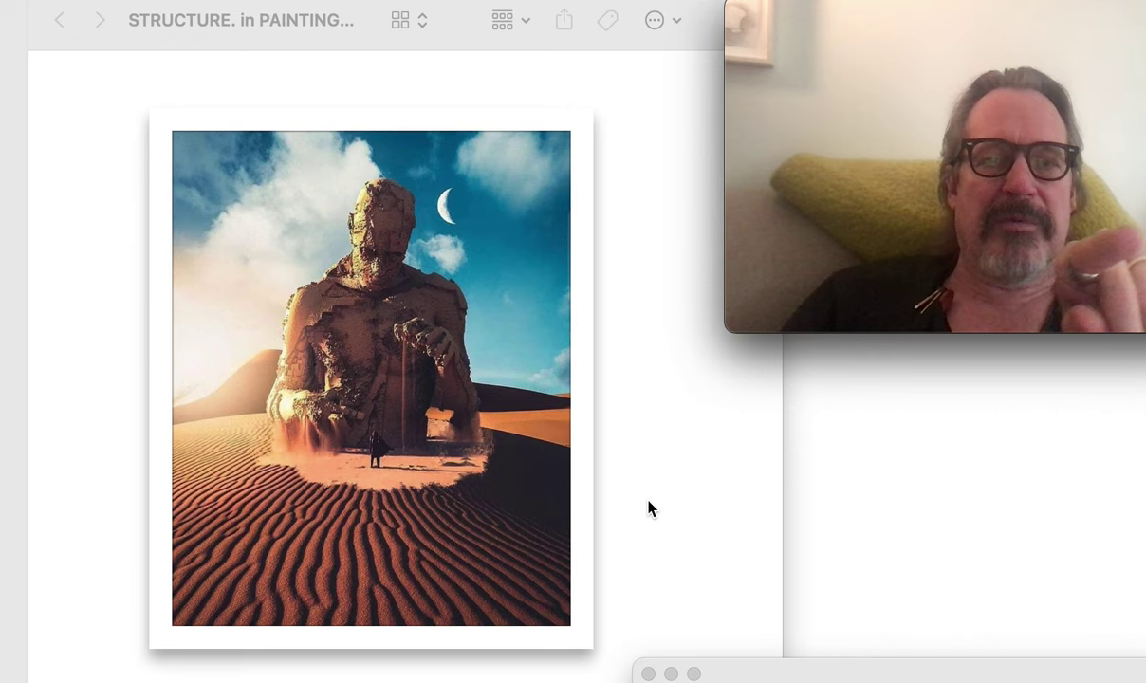
scroll(650, 509, down, 3)
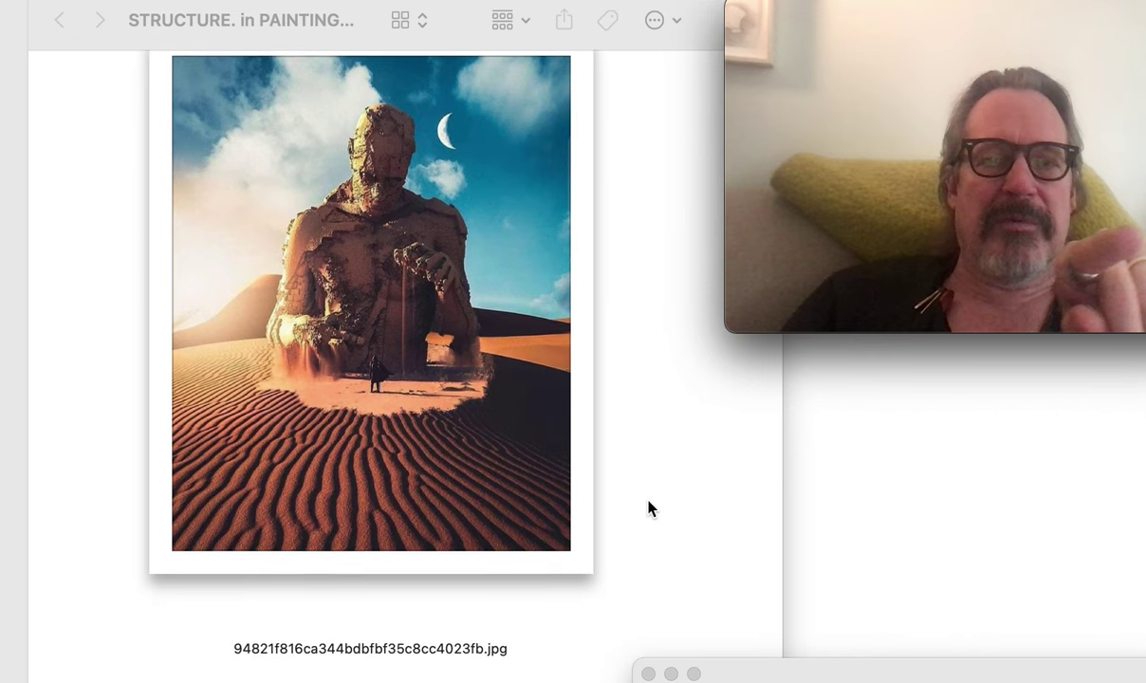
scroll(650, 510, down, 1)
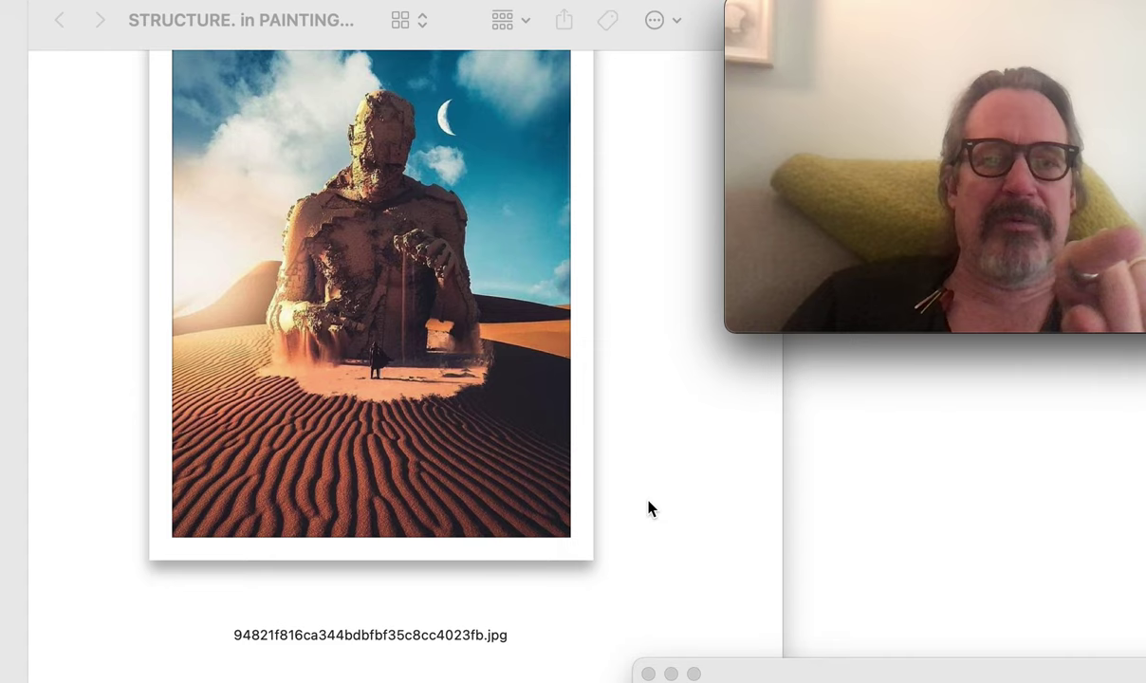
scroll(650, 509, down, 10)
scroll(649, 510, down, 3)
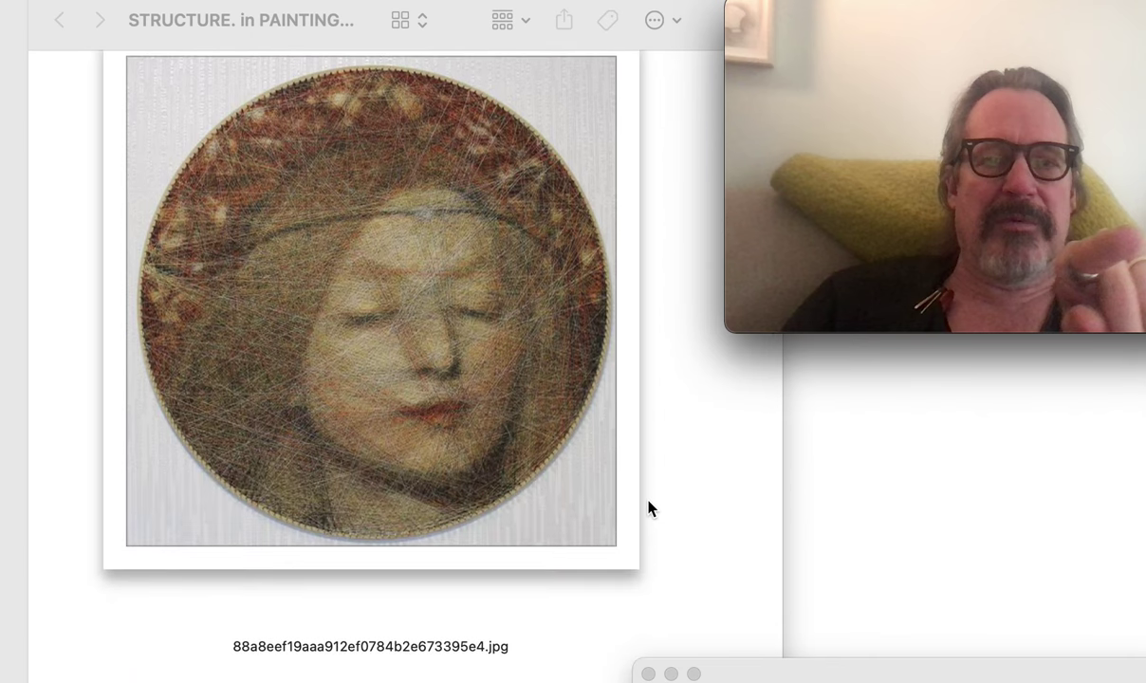
scroll(649, 510, down, 15)
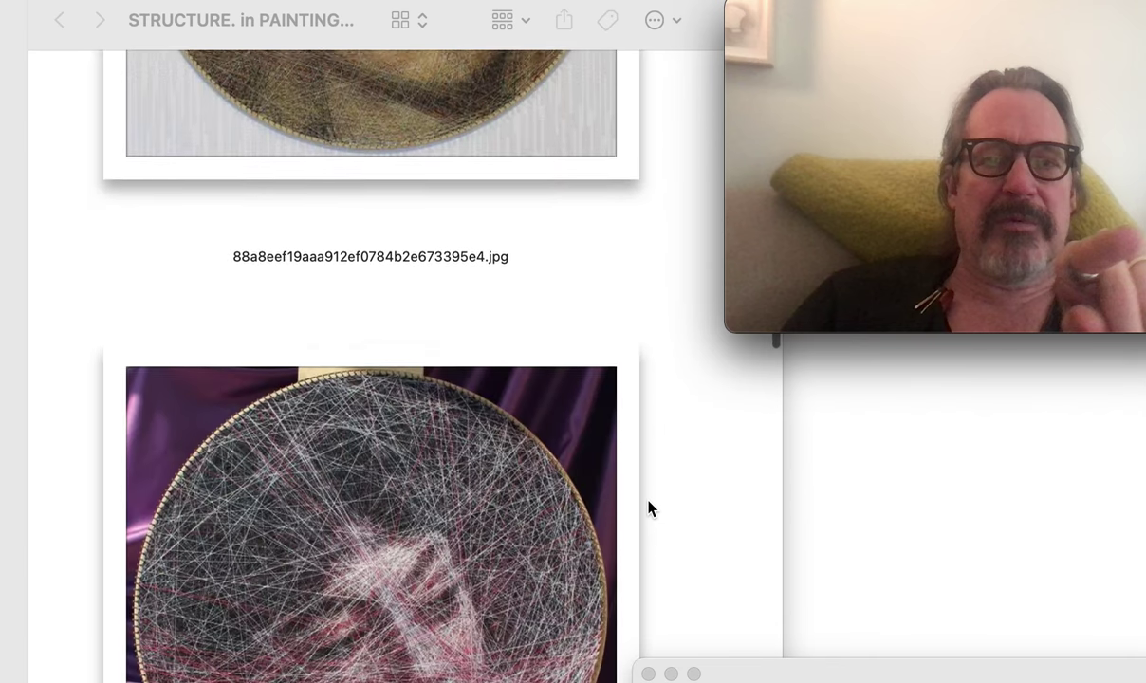
scroll(649, 509, down, 20)
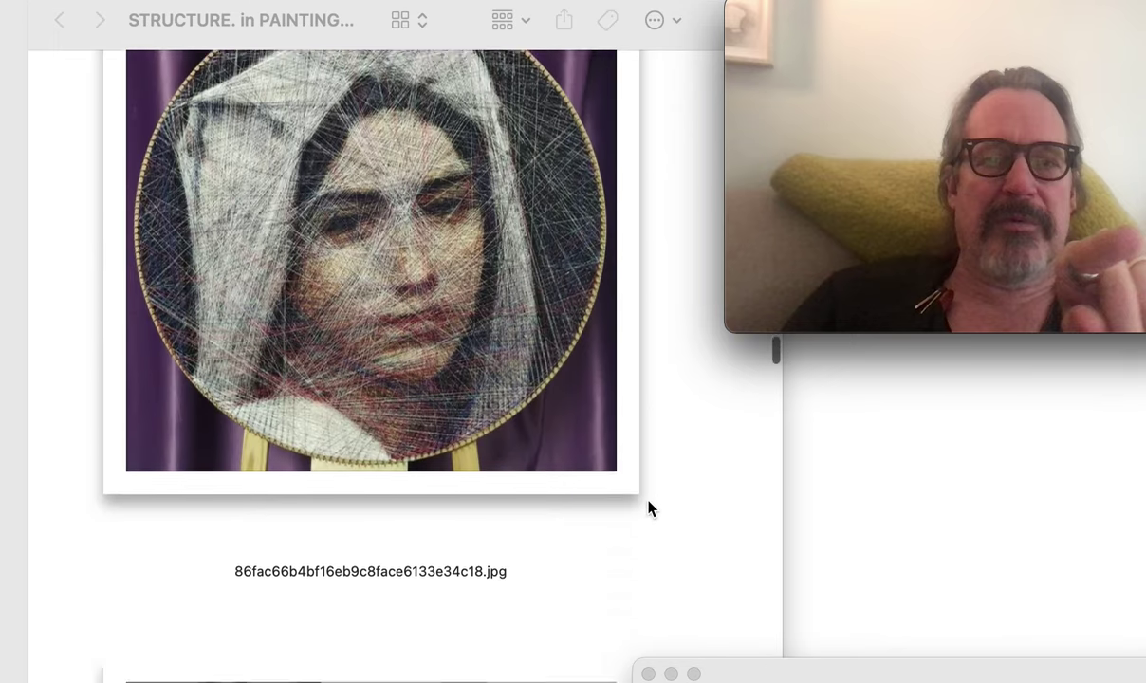
scroll(649, 509, down, 7)
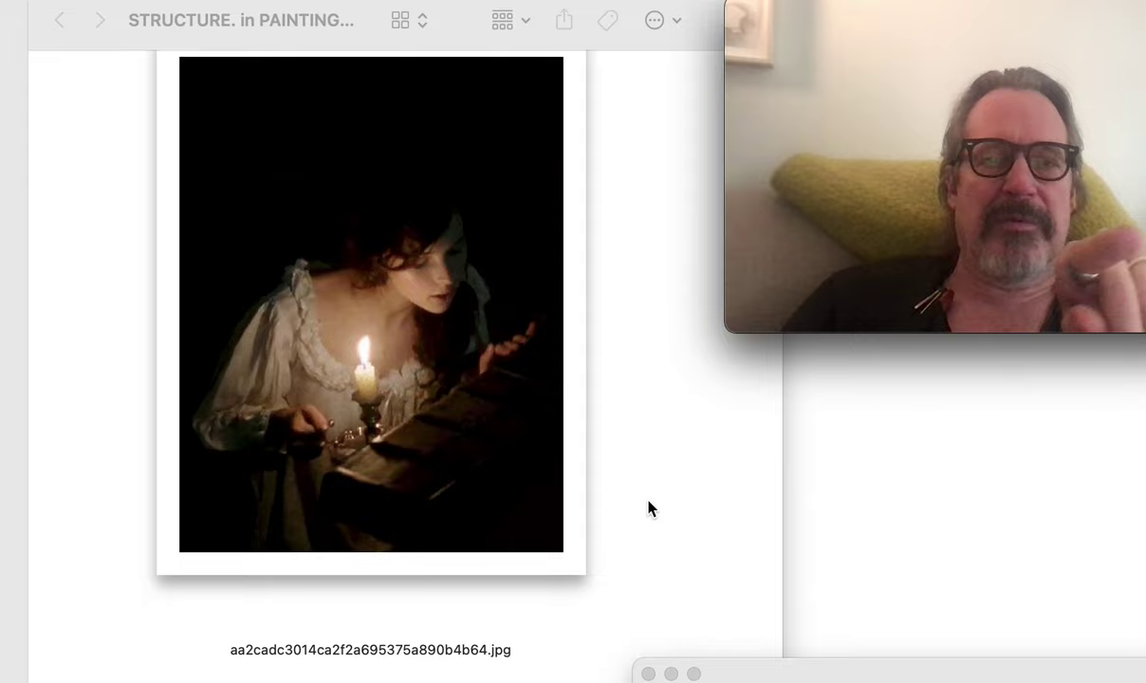
- Scroll past the candlelit paintings and girls painting to the 'Actual Lines' floor-scraping image
scroll(649, 509, down, 3)
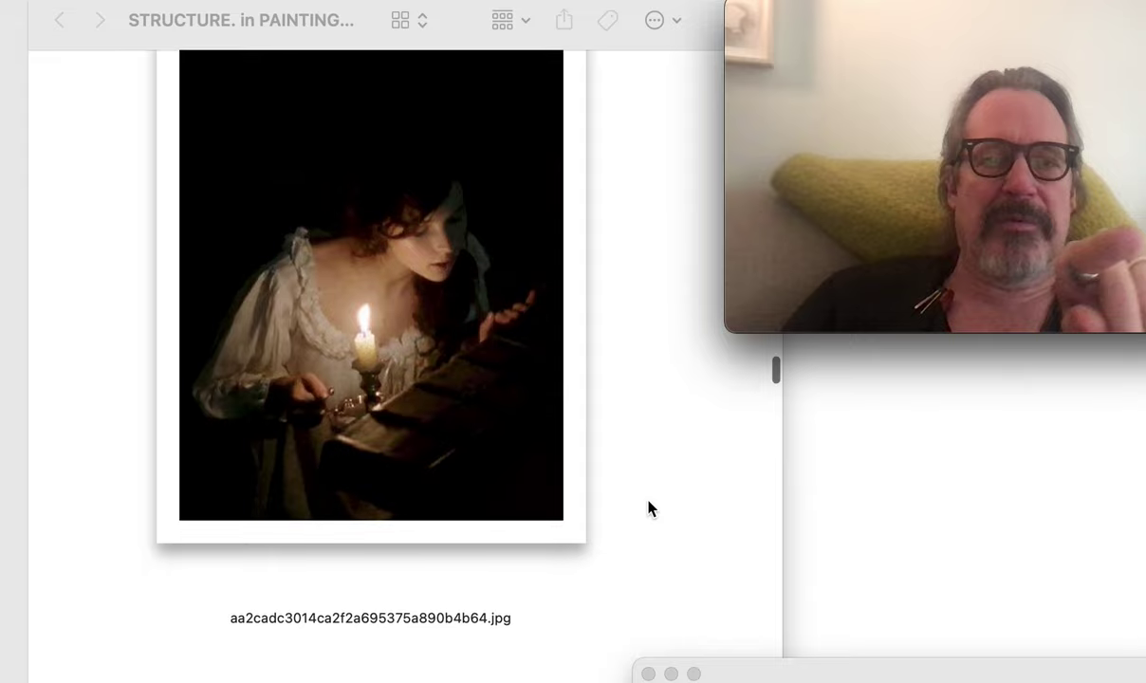
scroll(649, 510, up, 2)
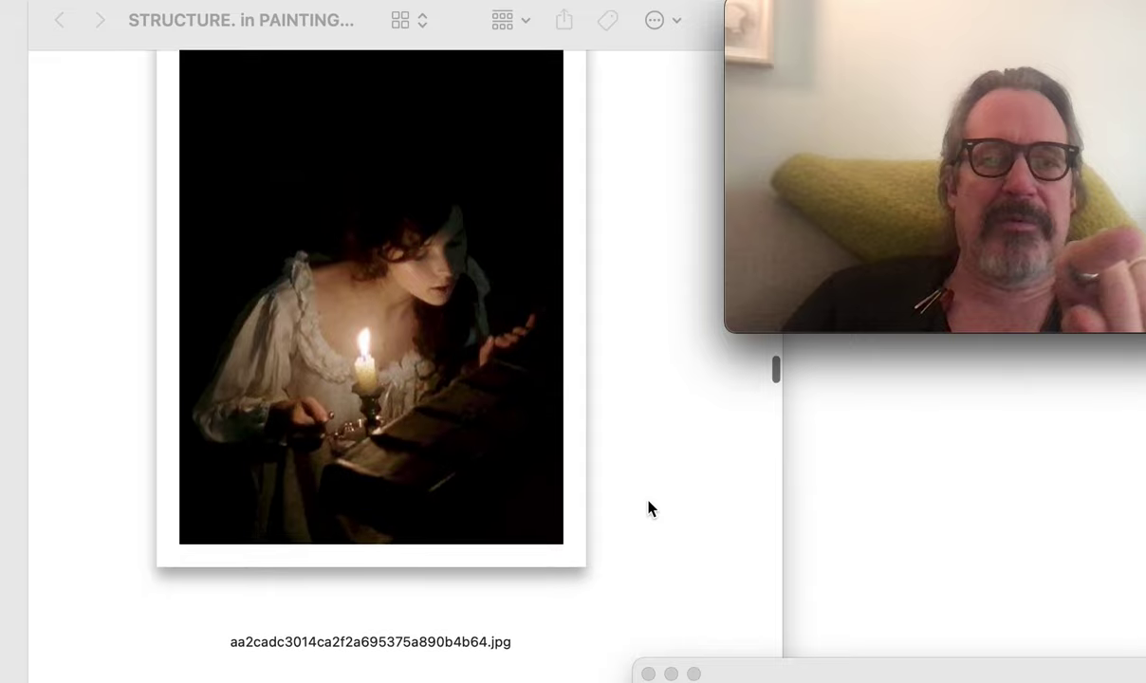
scroll(649, 509, down, 2)
scroll(649, 510, down, 10)
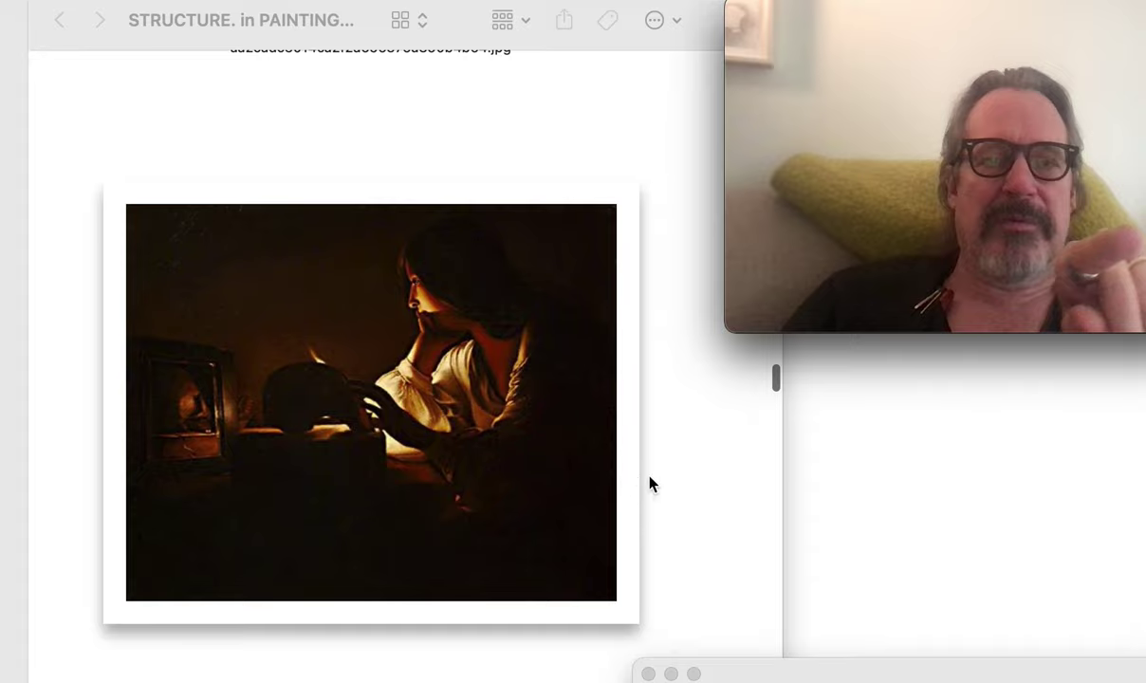
scroll(662, 484, down, 2)
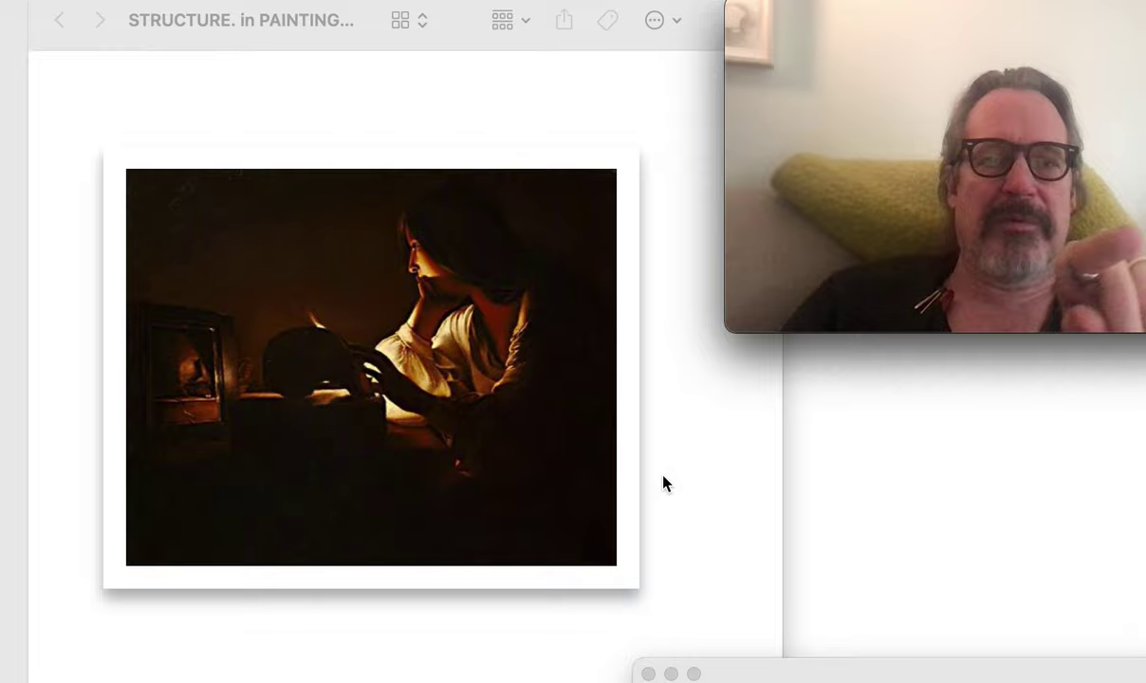
scroll(663, 483, down, 3)
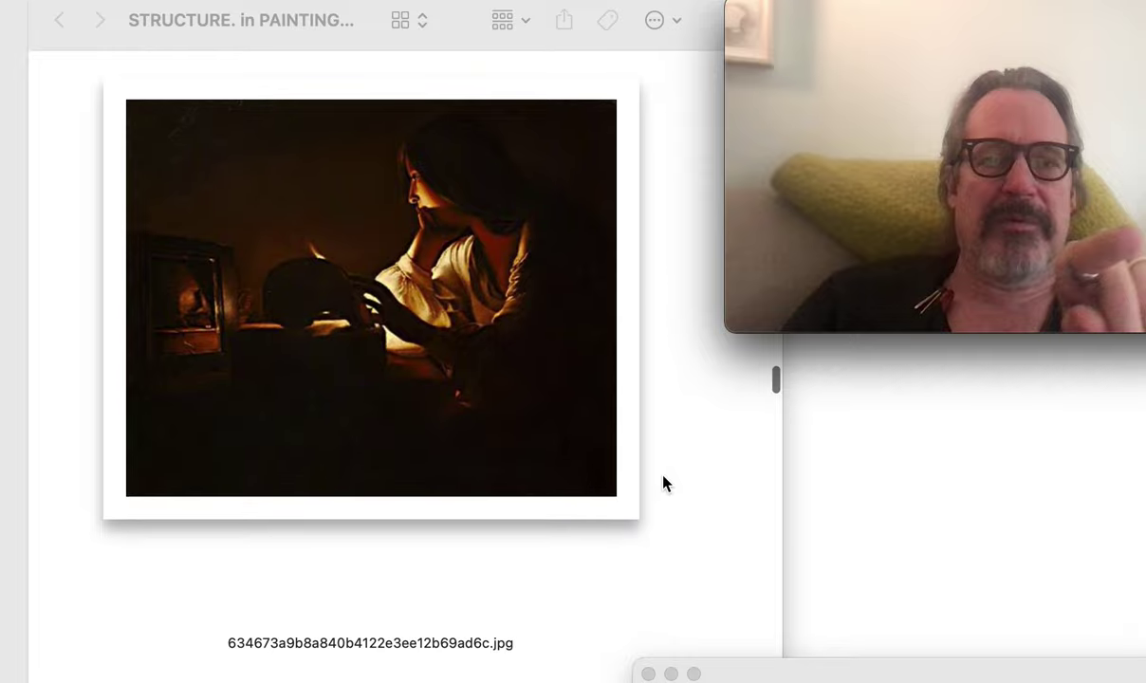
scroll(662, 483, down, 10)
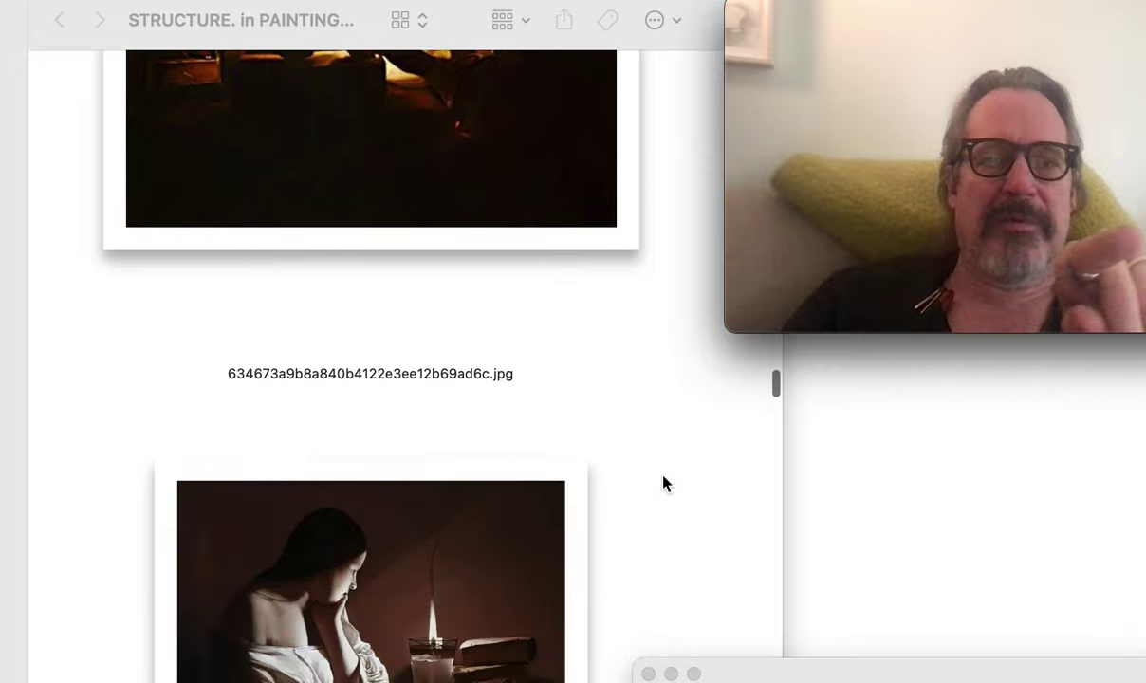
scroll(662, 484, down, 12)
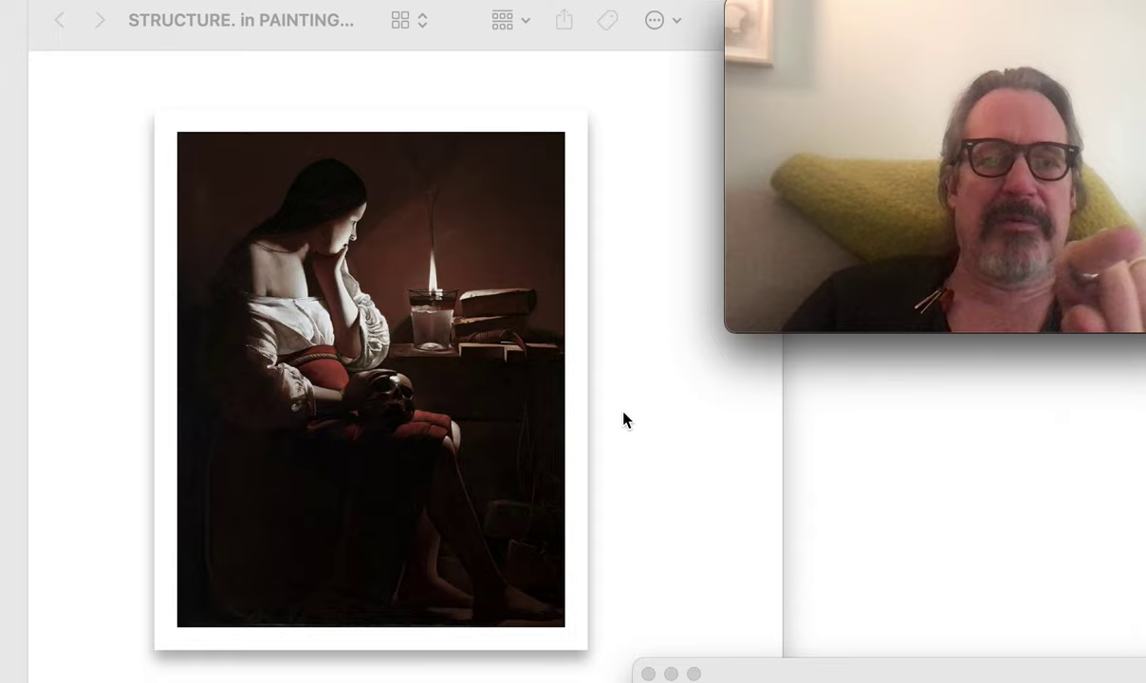
scroll(623, 418, down, 2)
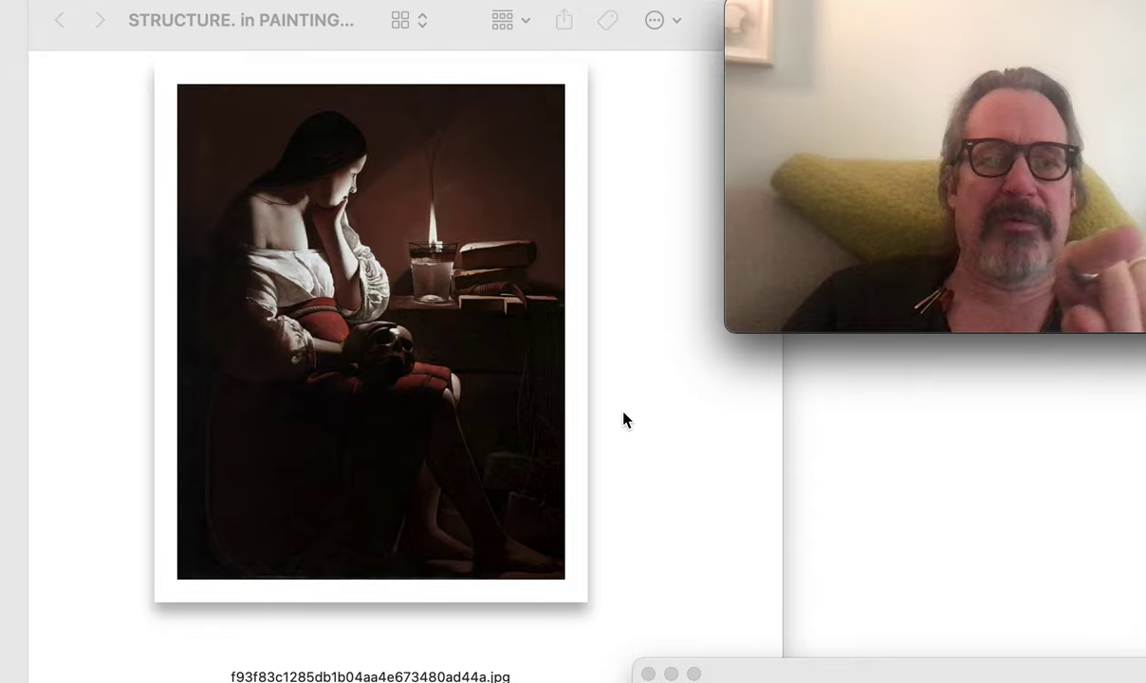
scroll(623, 418, down, 10)
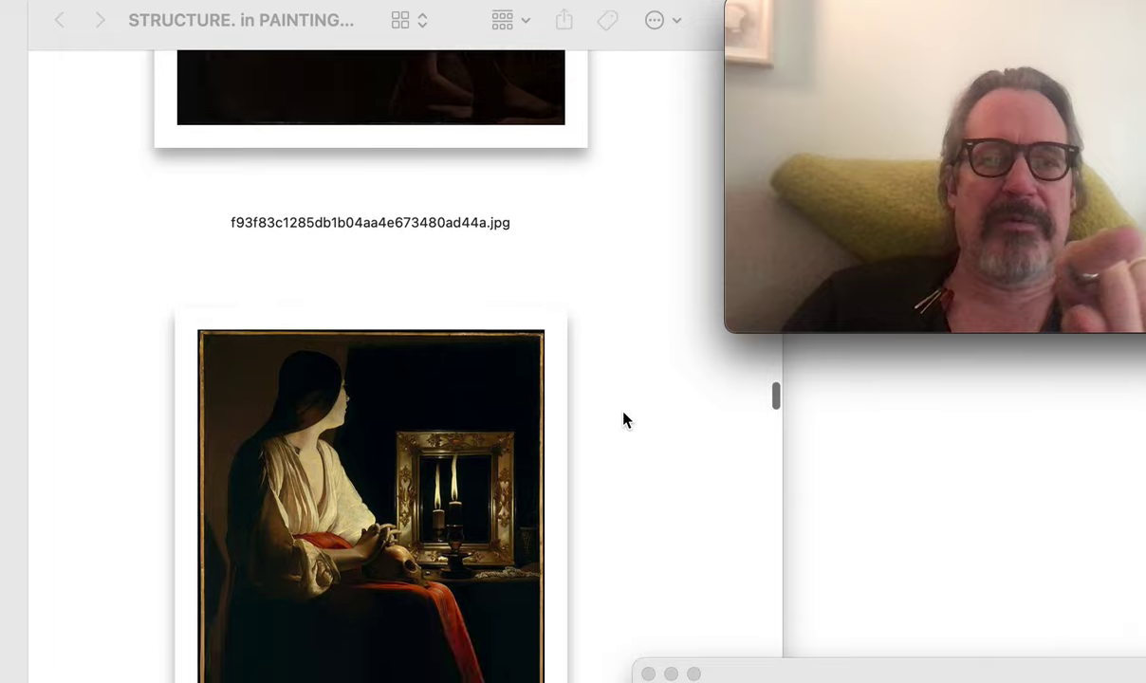
scroll(623, 418, down, 20)
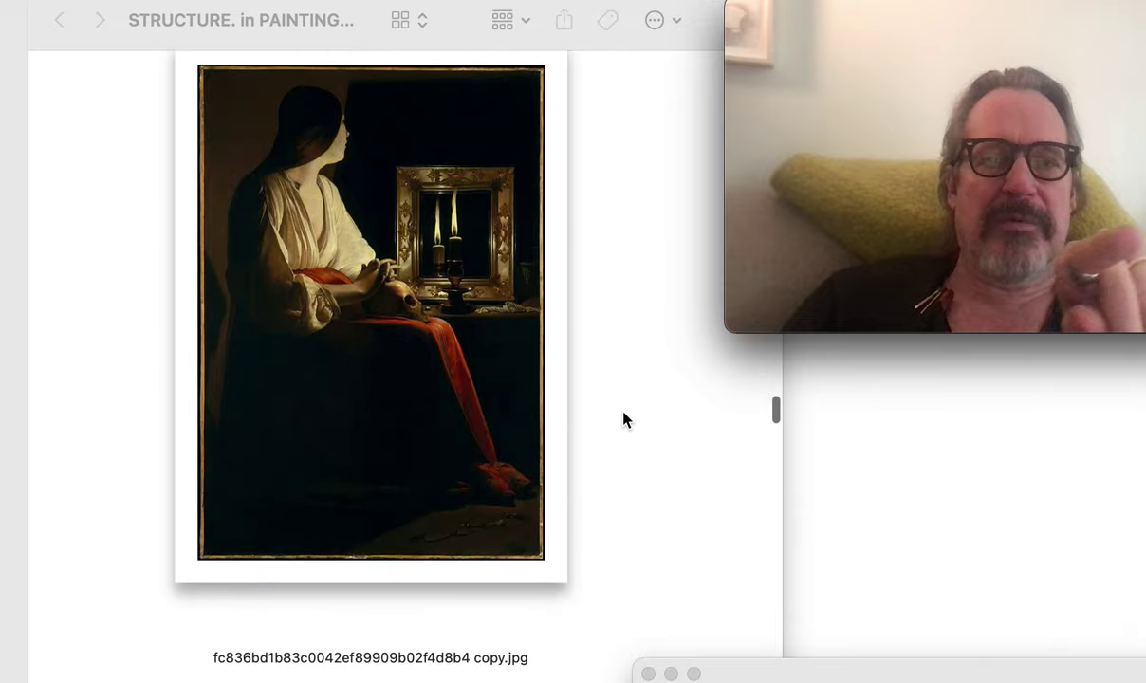
scroll(624, 418, down, 3)
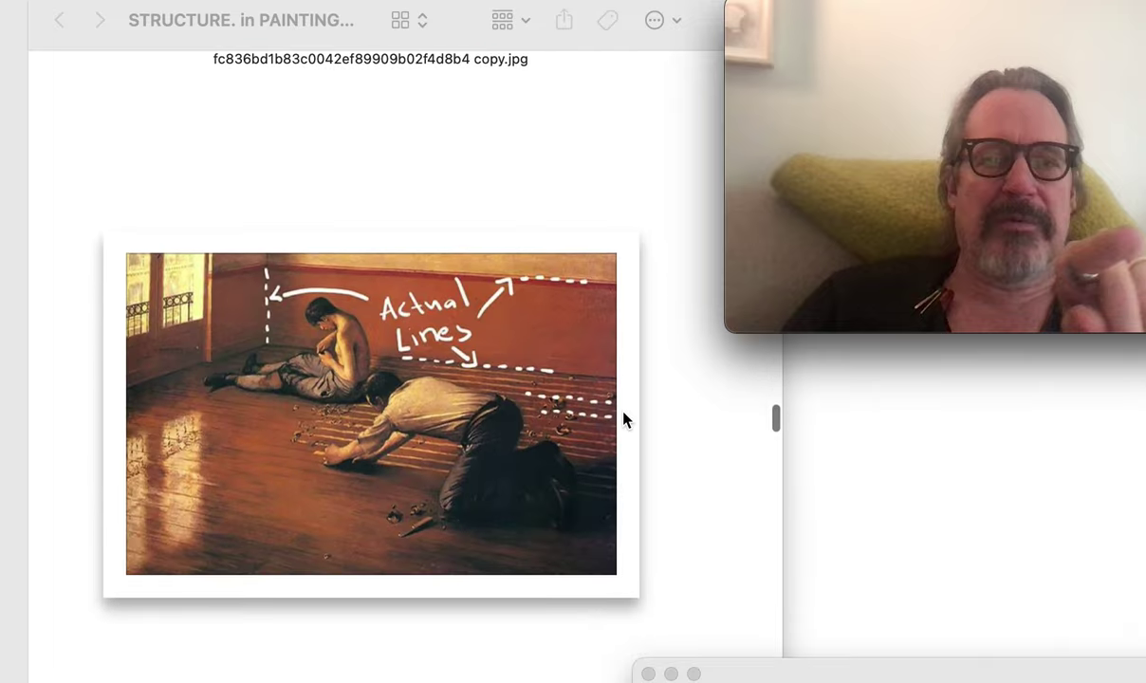
scroll(624, 419, down, 6)
scroll(624, 418, down, 11)
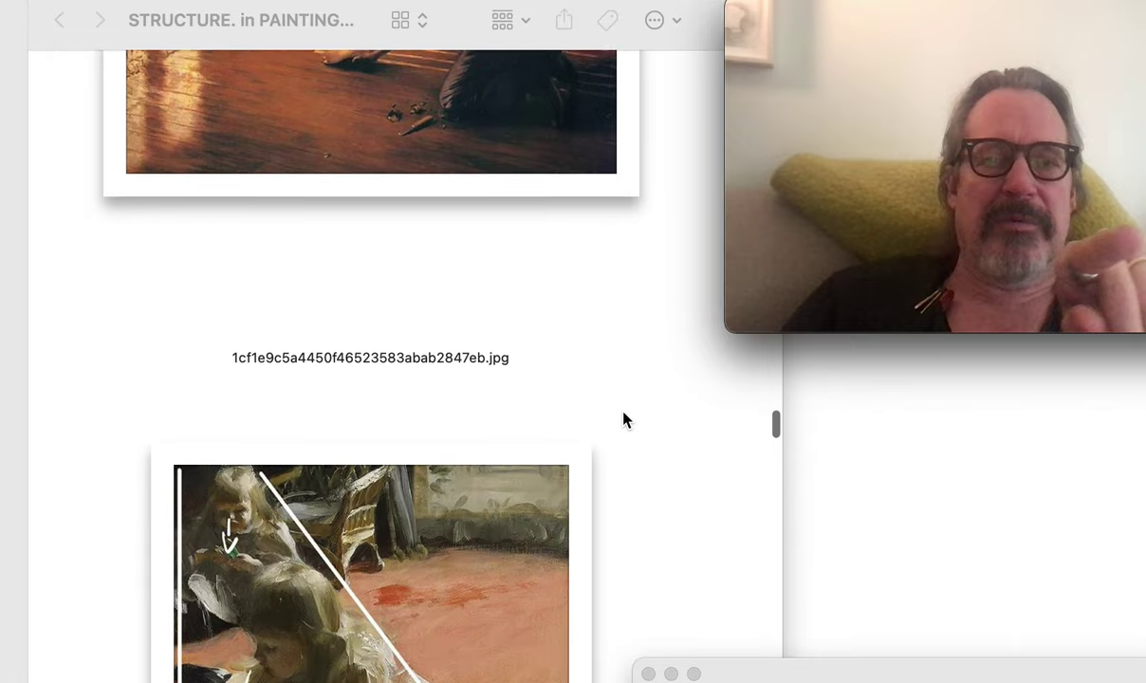
- Adjust the scroll to show all of 2fbd8acc25a5f56fb6ce06e962c218fd.jpg with its green arrows and filename
scroll(623, 418, down, 12)
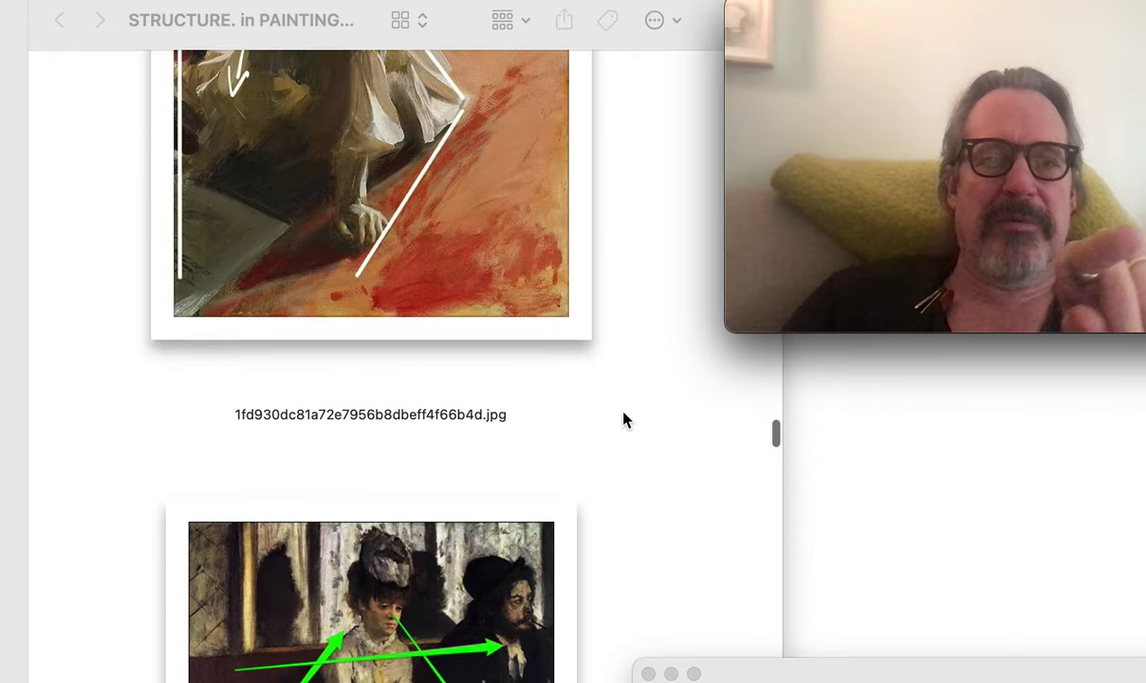
scroll(623, 419, down, 2)
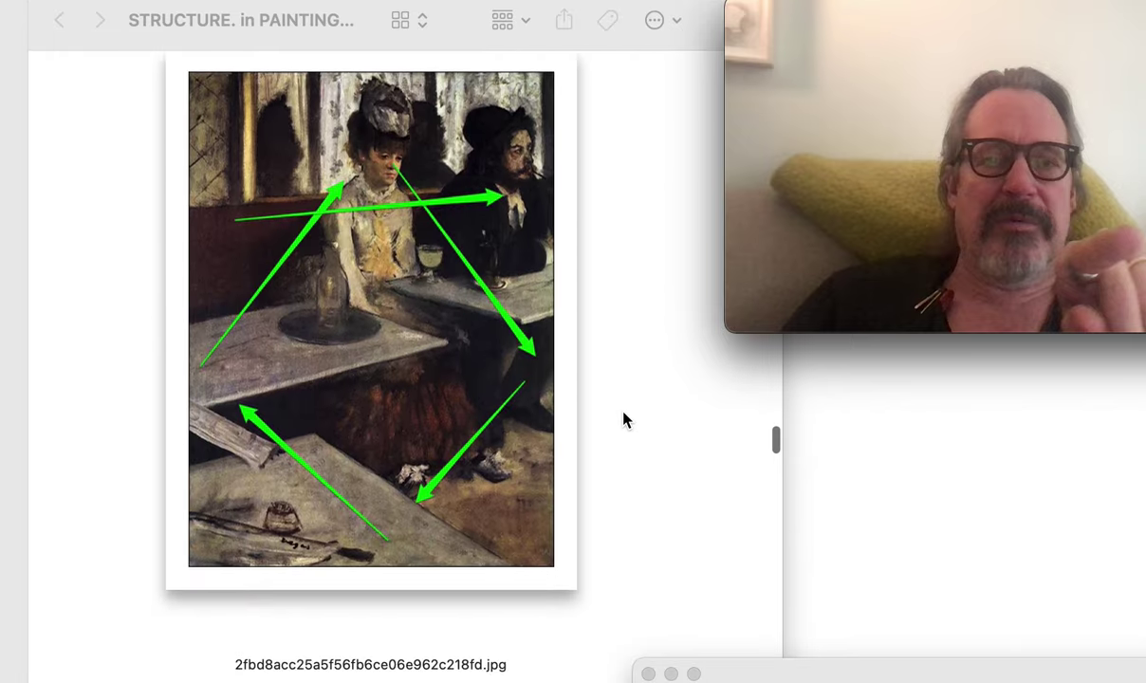
scroll(623, 419, down, 1)
scroll(623, 419, down, 1)
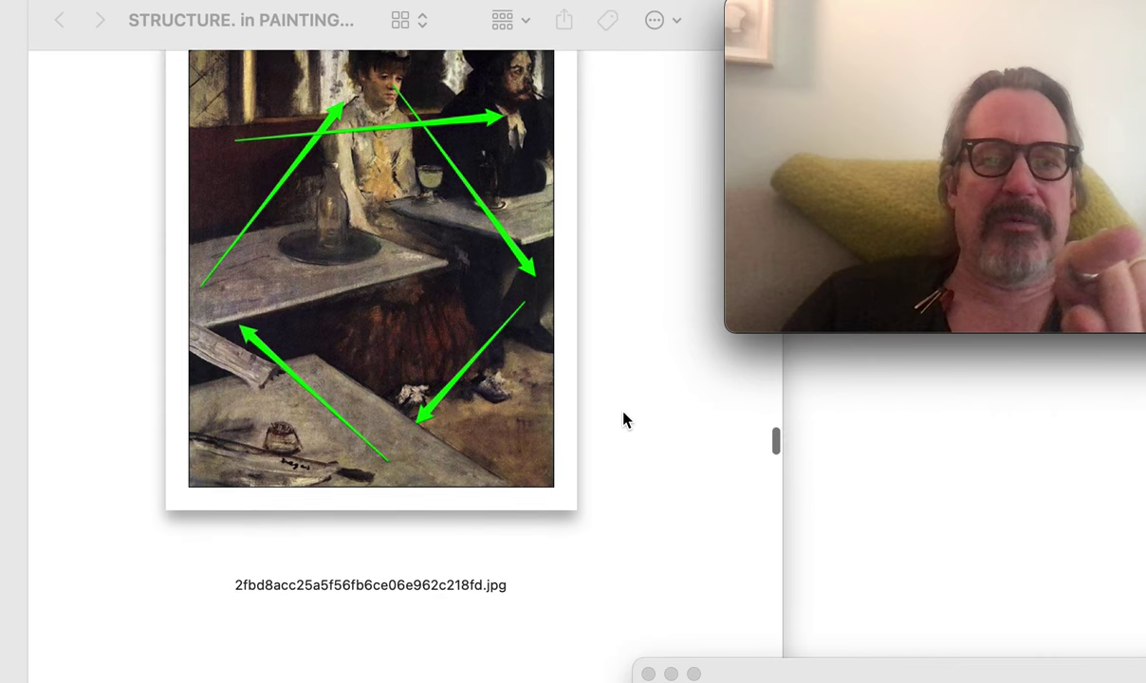
scroll(623, 418, up, 2)
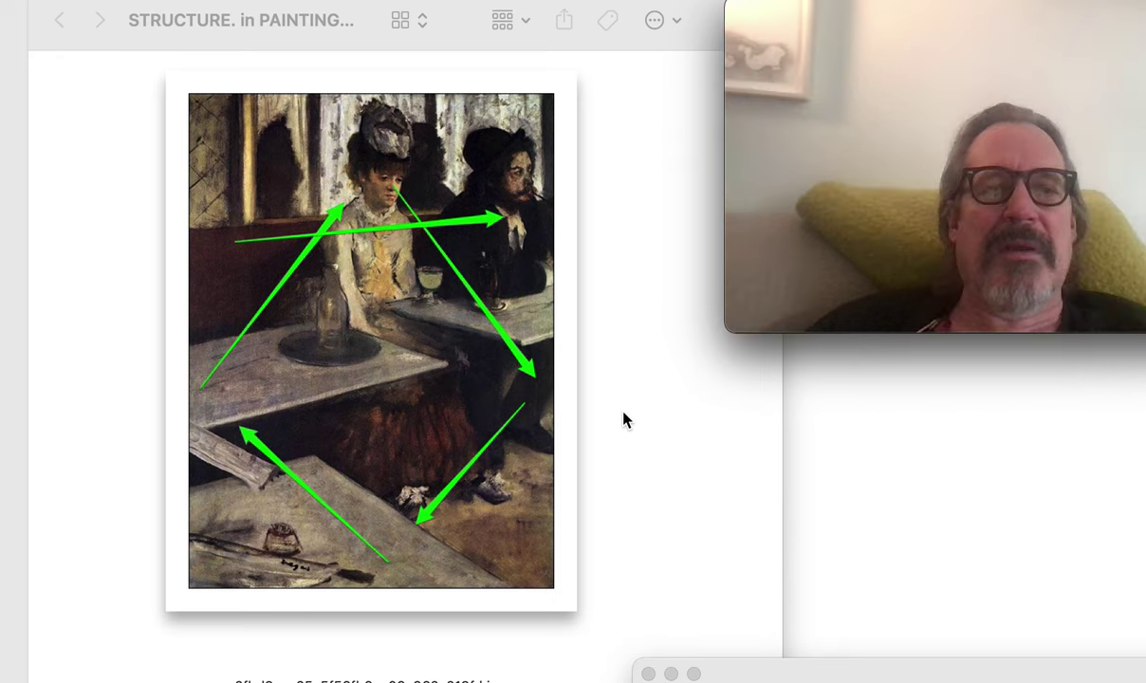
scroll(623, 418, down, 3)
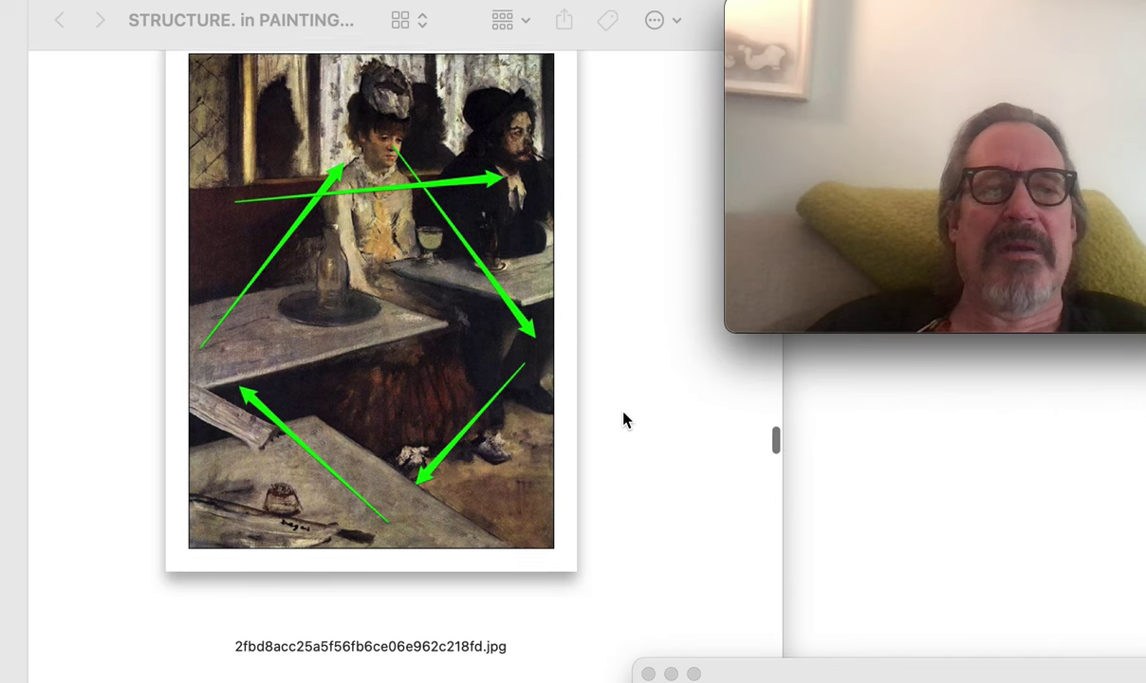
scroll(623, 418, up, 3)
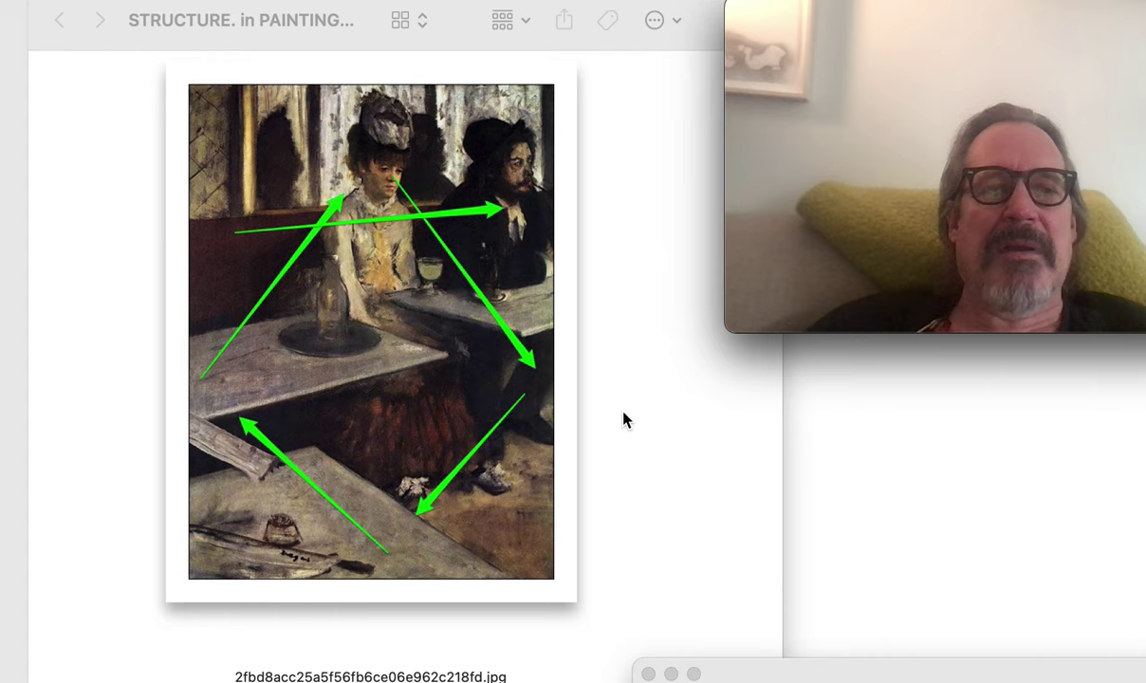
- Scroll past the diagonal-grid, vaulted-hall and colour-line images to the Laocoön grid and proportion photos
scroll(660, 442, down, 5)
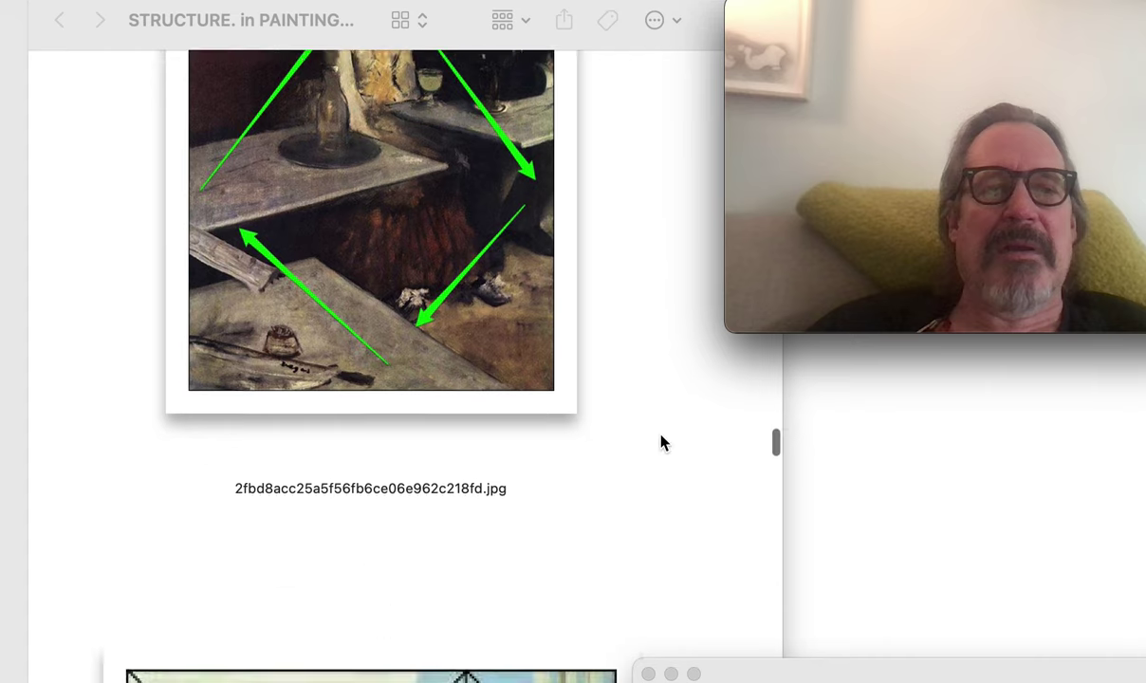
scroll(660, 442, up, 3)
scroll(660, 442, down, 5)
scroll(663, 443, down, 5)
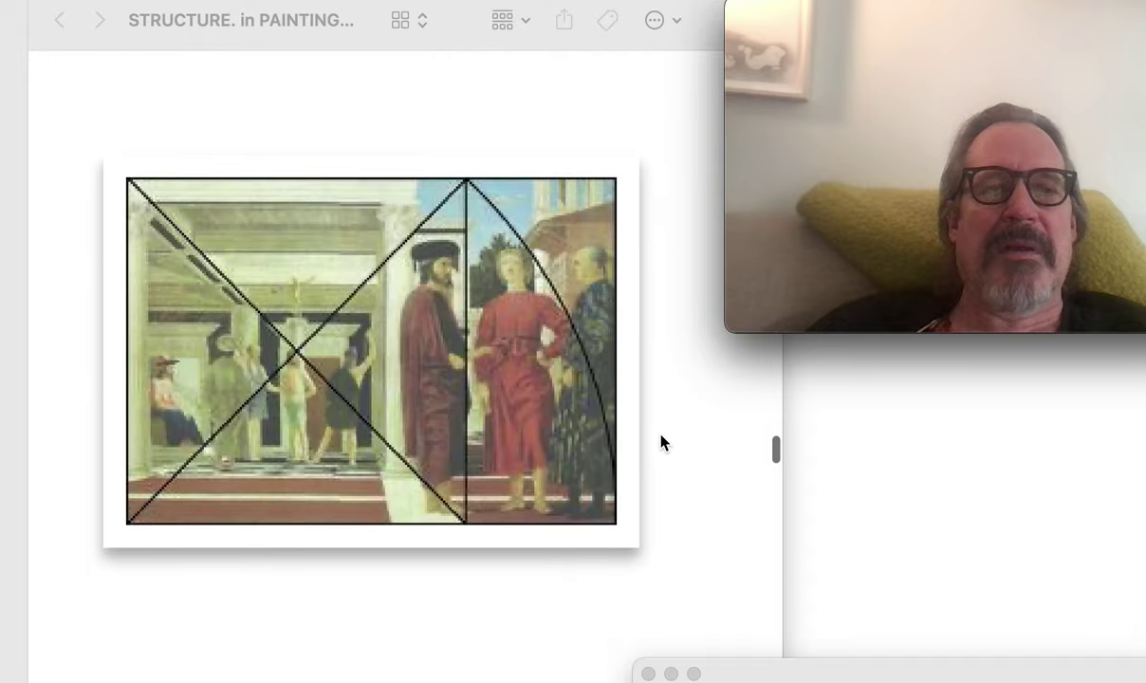
scroll(662, 442, down, 3)
scroll(662, 442, up, 3)
scroll(662, 442, up, 1)
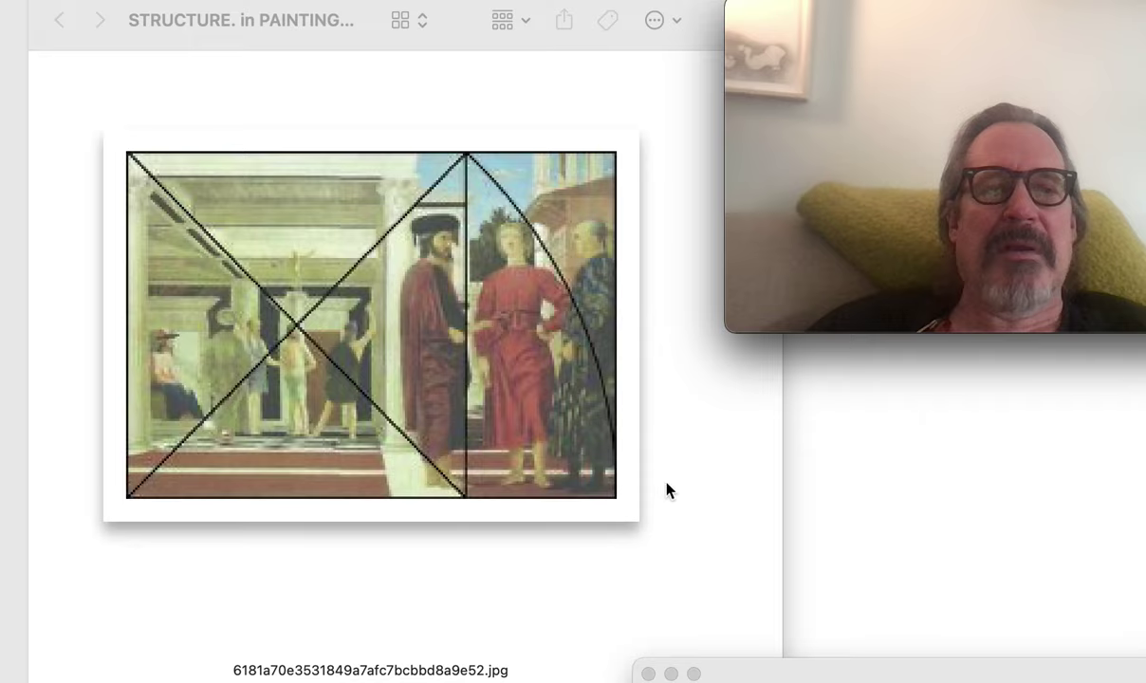
scroll(653, 481, down, 4)
scroll(653, 481, down, 8)
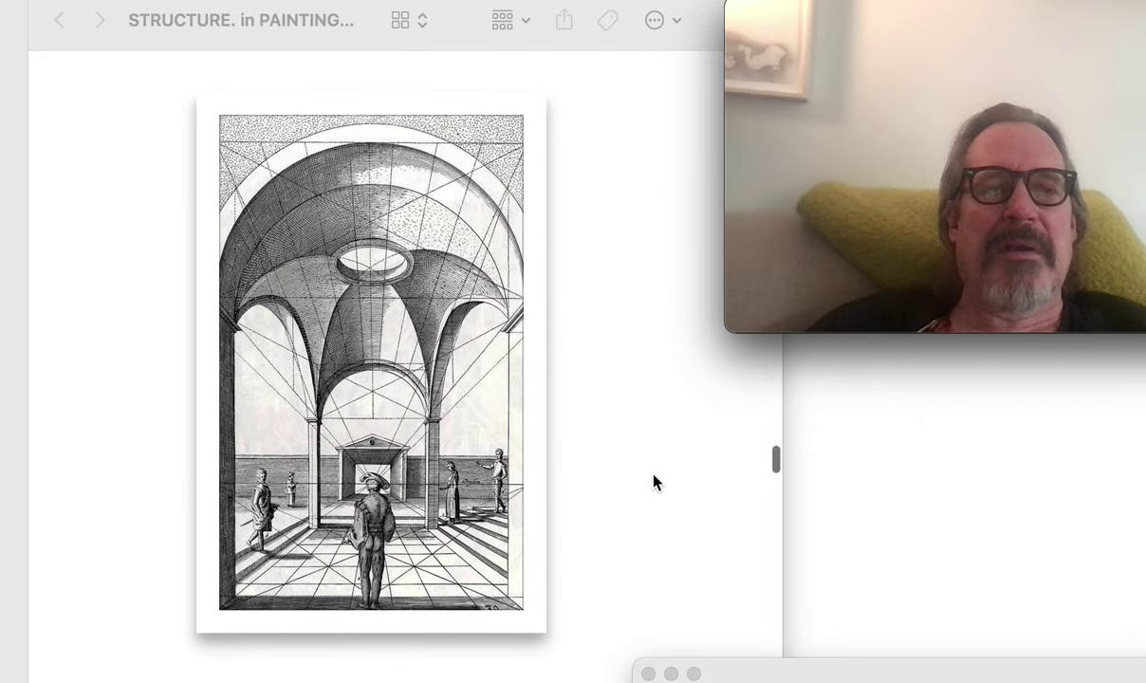
scroll(653, 482, down, 10)
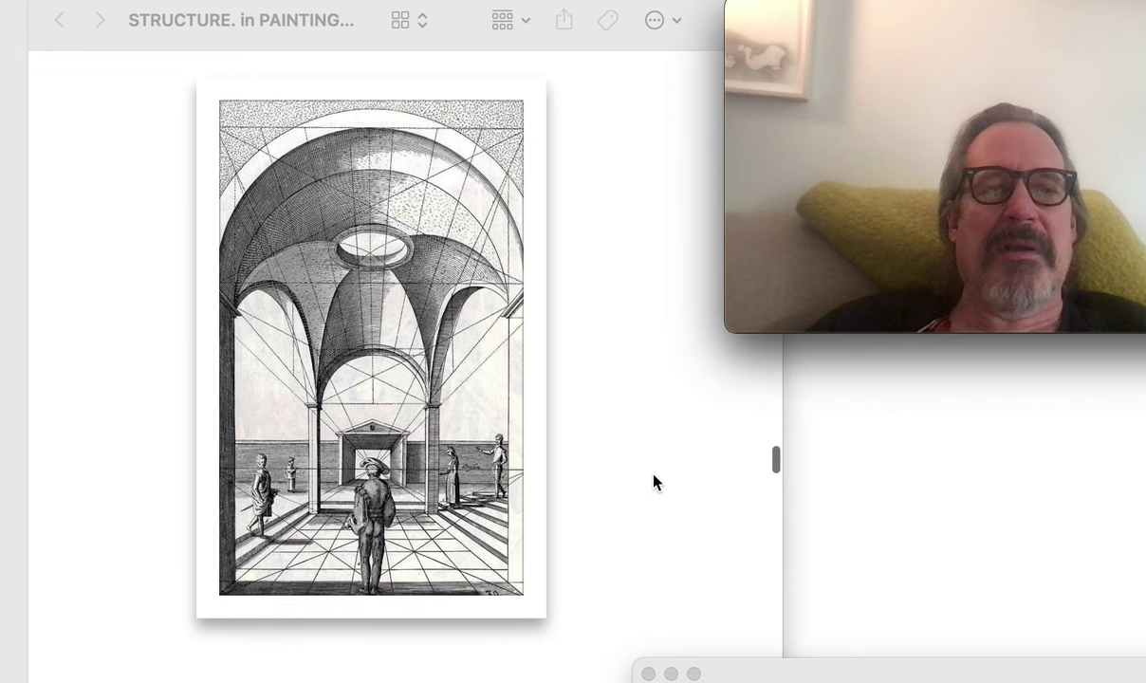
scroll(653, 482, down, 1)
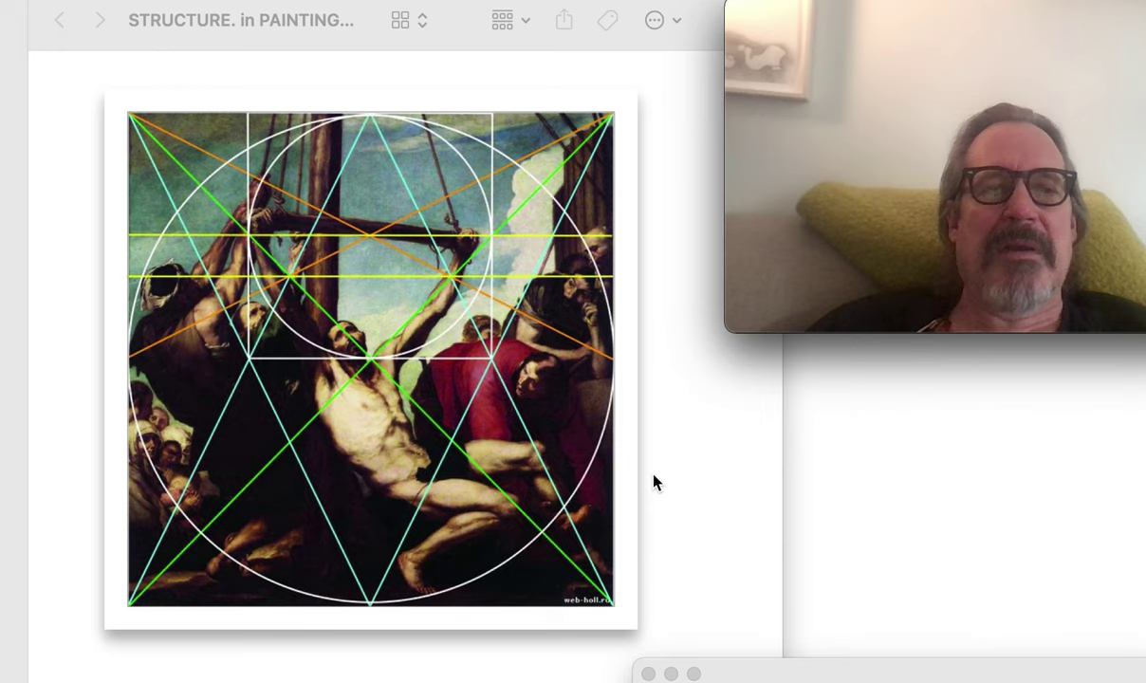
scroll(654, 482, down, 10)
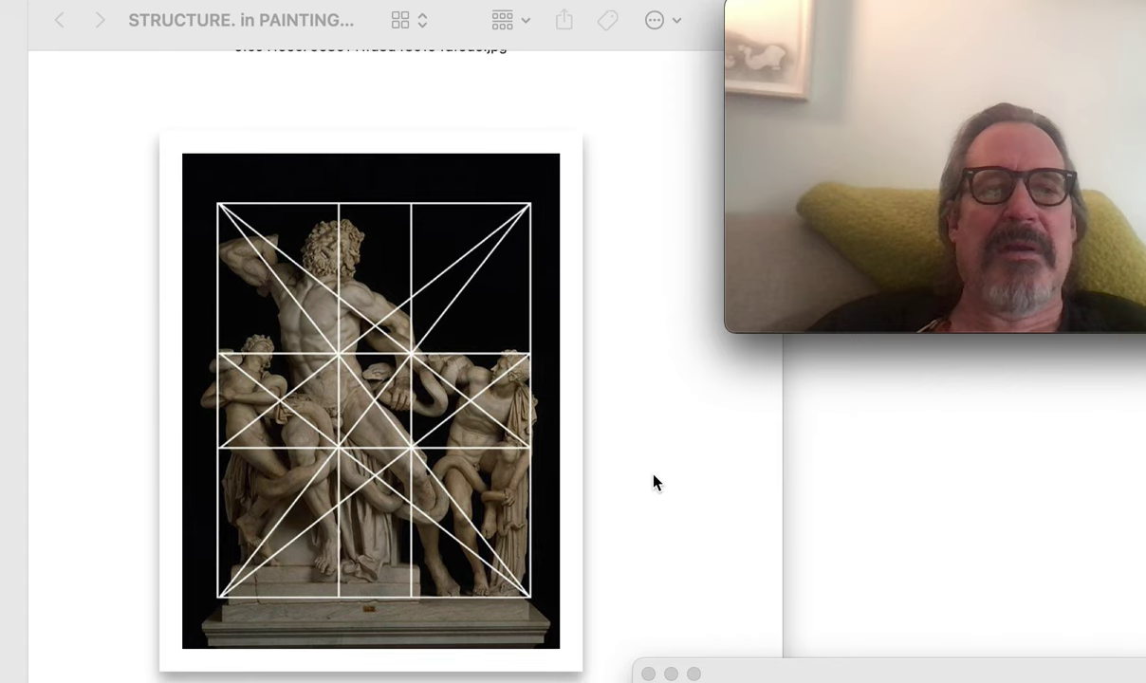
scroll(654, 482, down, 2)
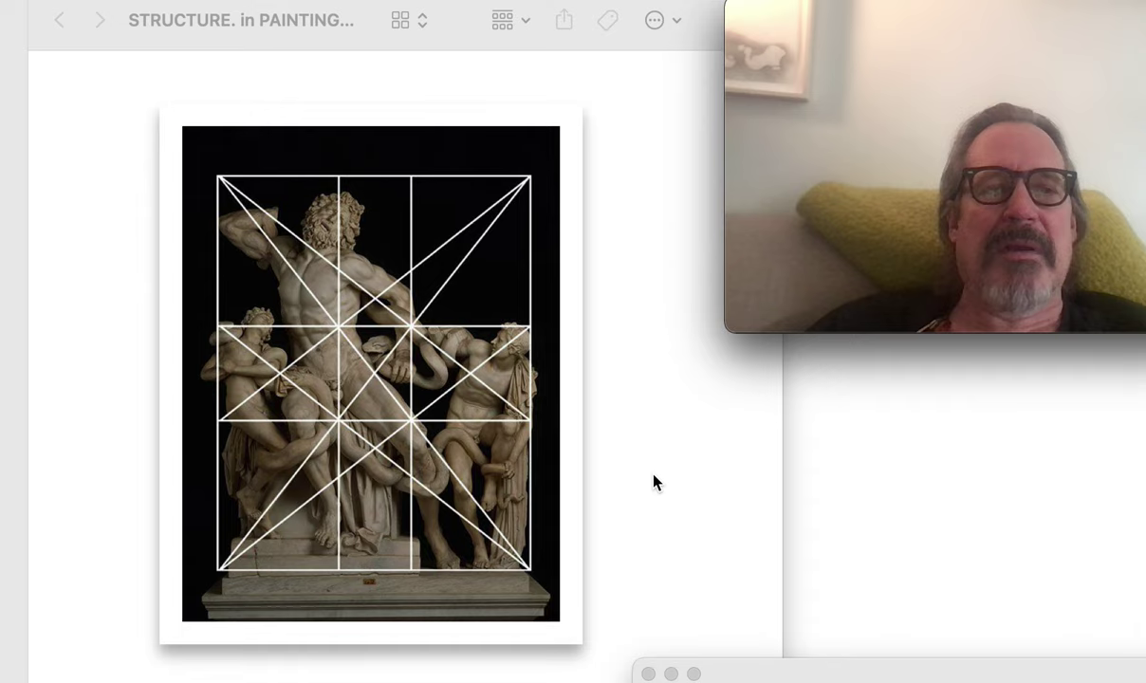
scroll(654, 482, down, 10)
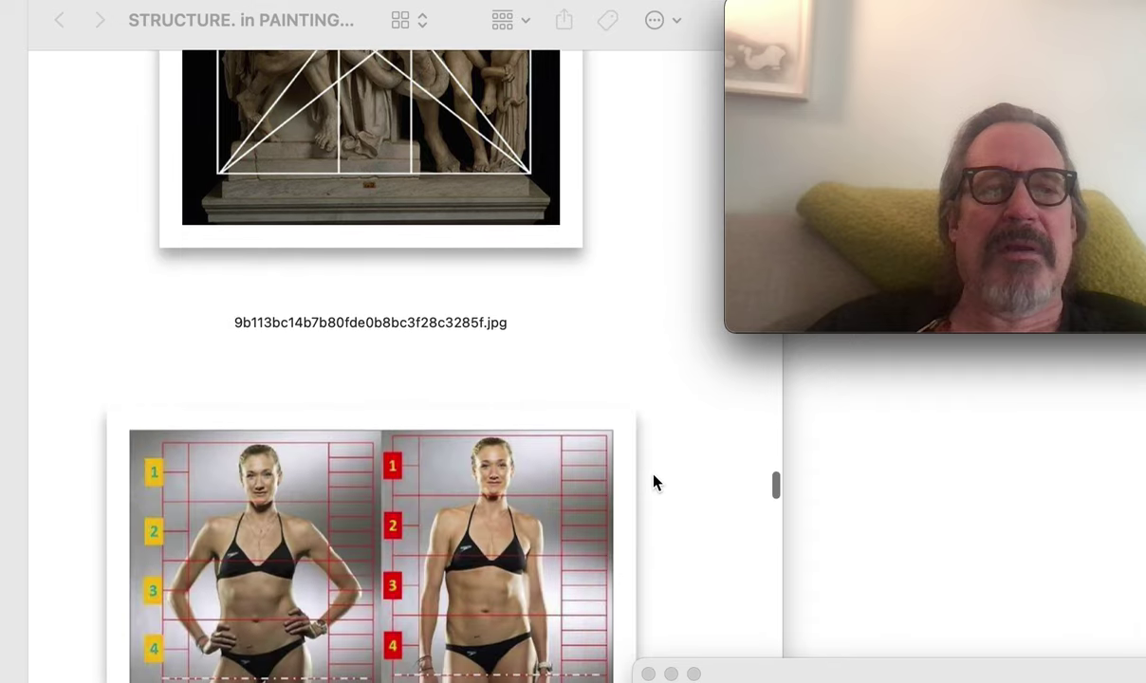
- Scroll past the body-proportion and golden-ratio face composites to the hand-held golden-ratio card photo
scroll(654, 482, down, 3)
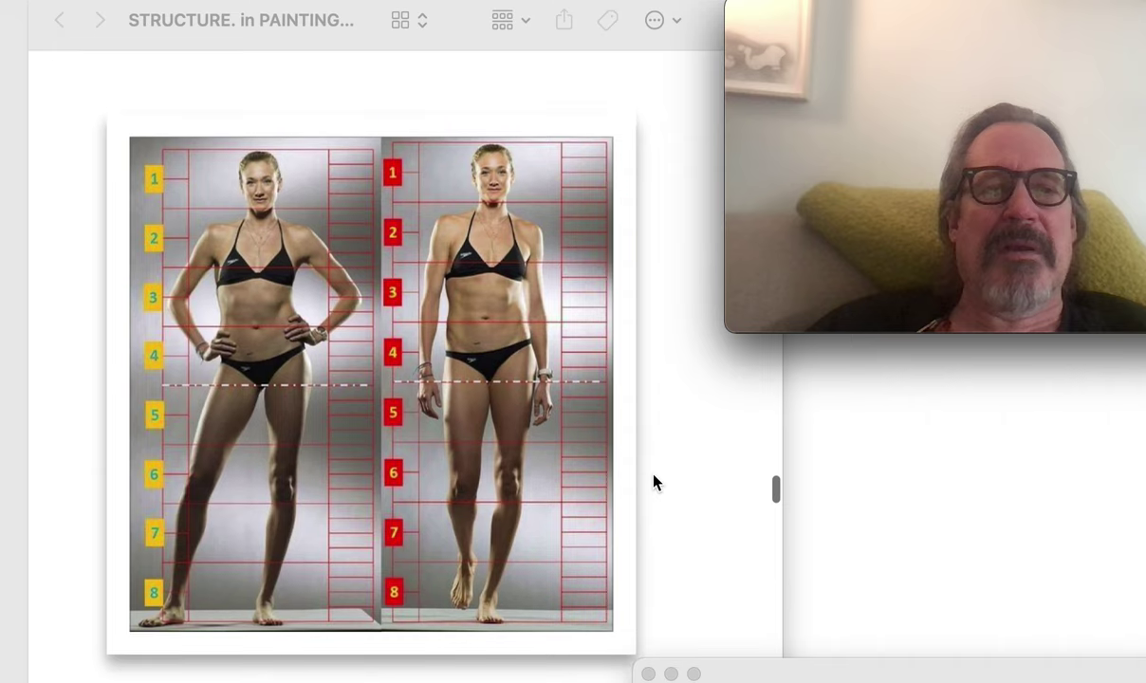
scroll(654, 482, down, 15)
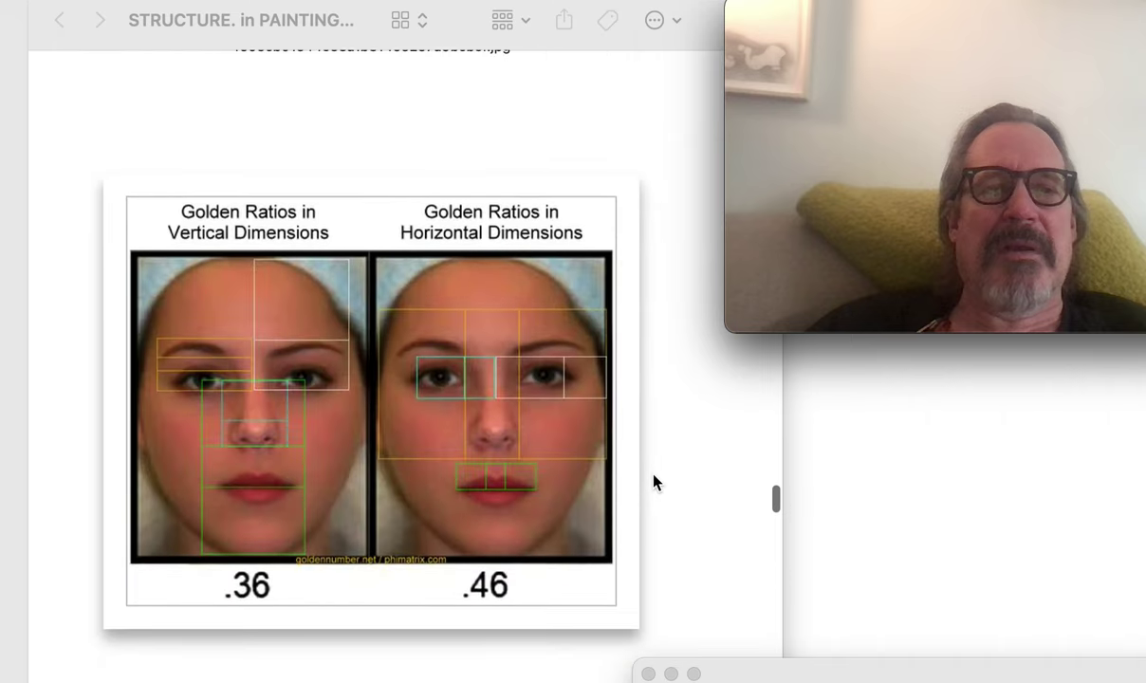
scroll(654, 482, down, 10)
scroll(654, 482, down, 15)
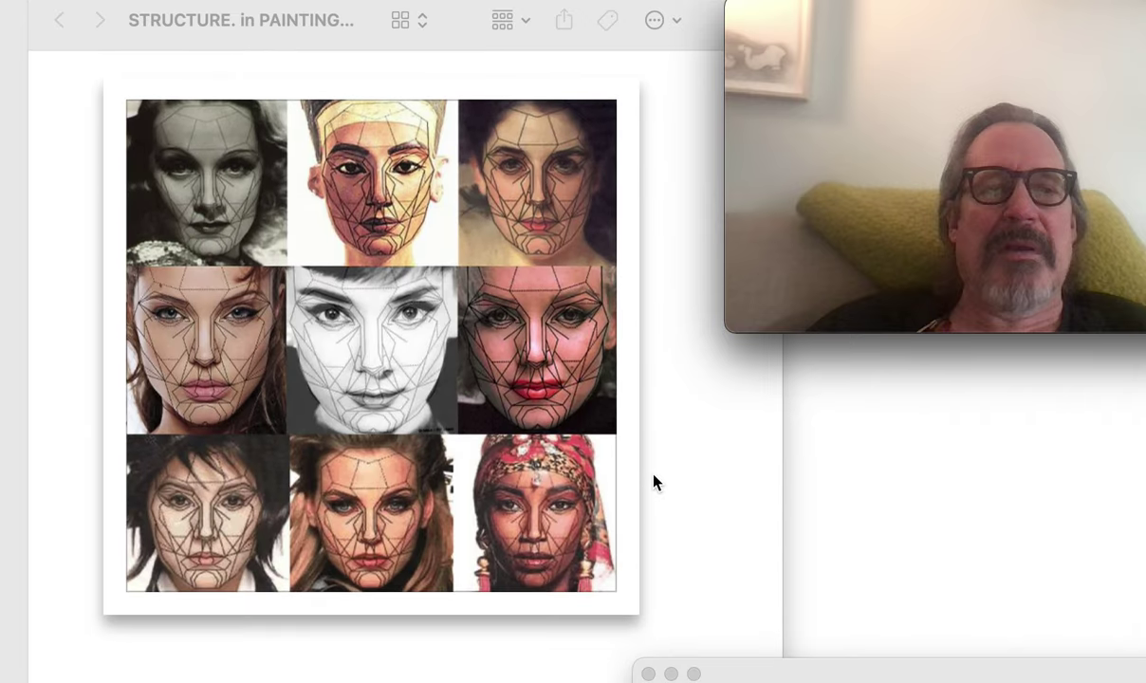
scroll(654, 482, down, 3)
scroll(653, 482, up, 3)
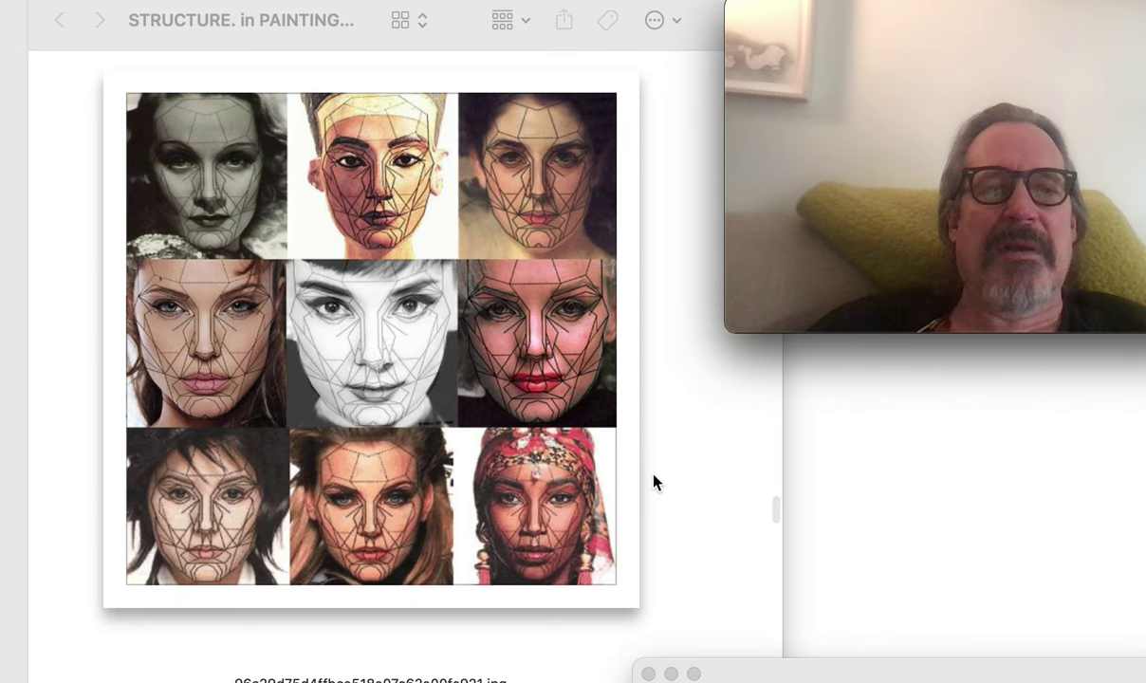
scroll(654, 482, down, 18)
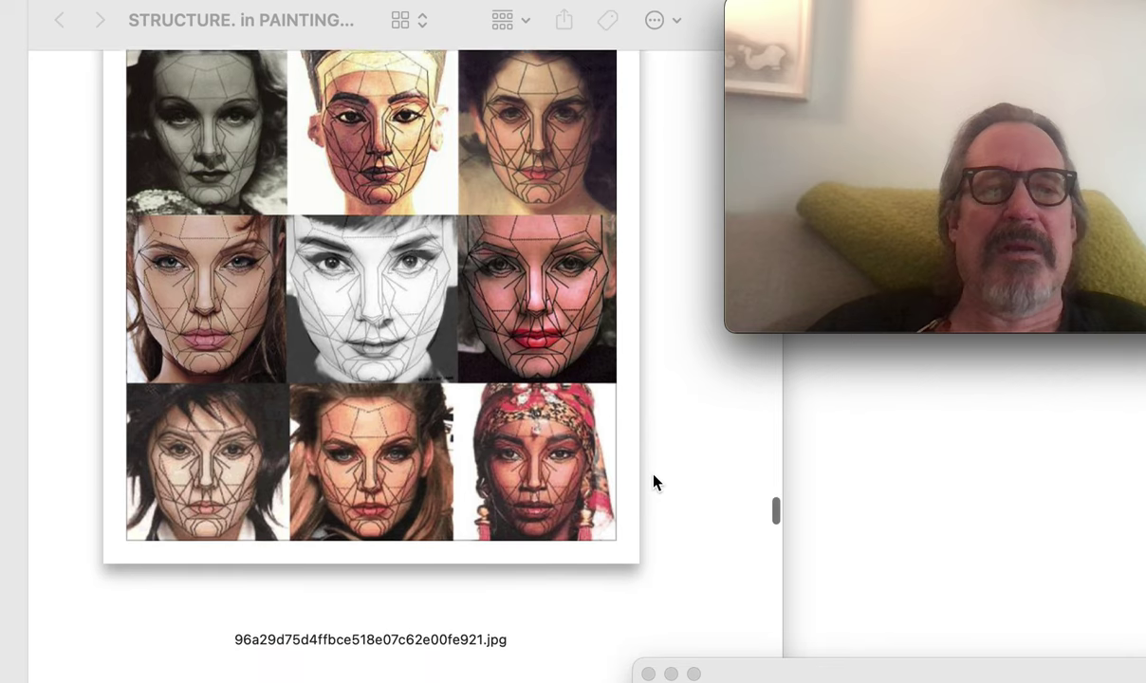
scroll(654, 482, down, 6)
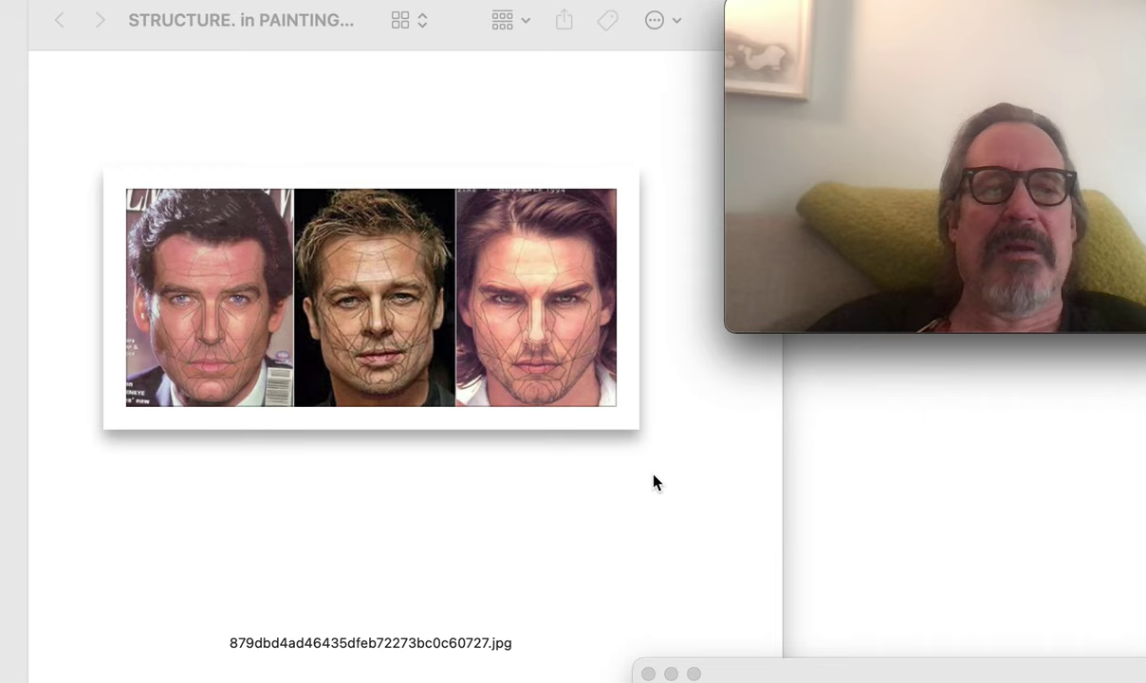
scroll(654, 482, down, 2)
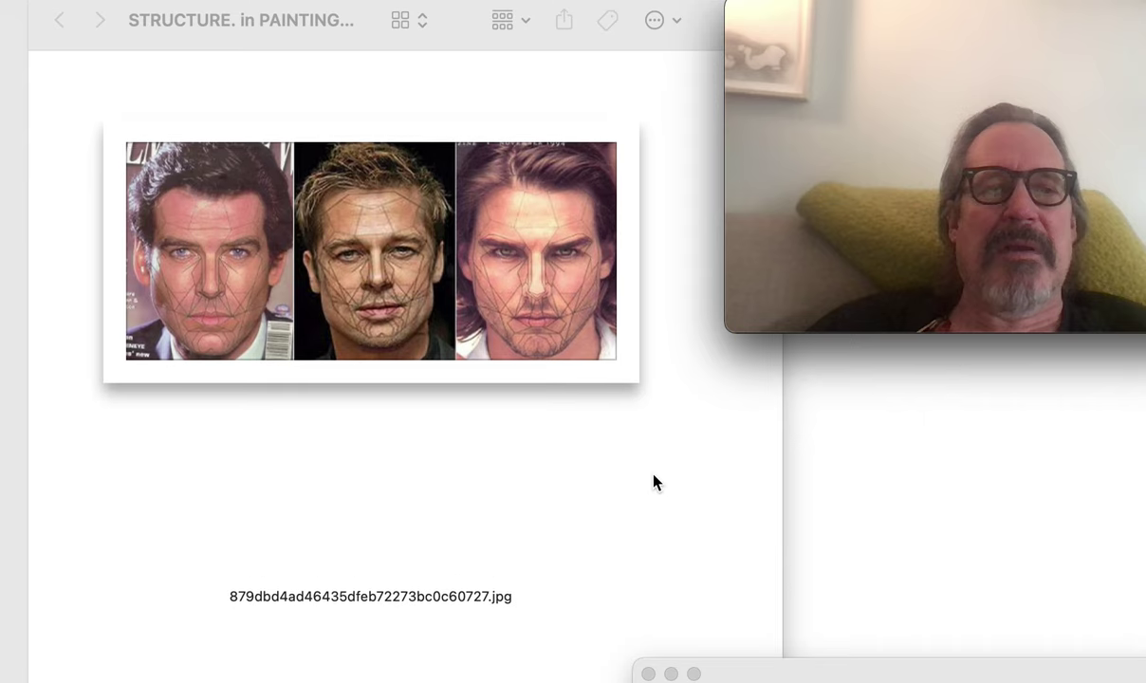
scroll(653, 482, down, 20)
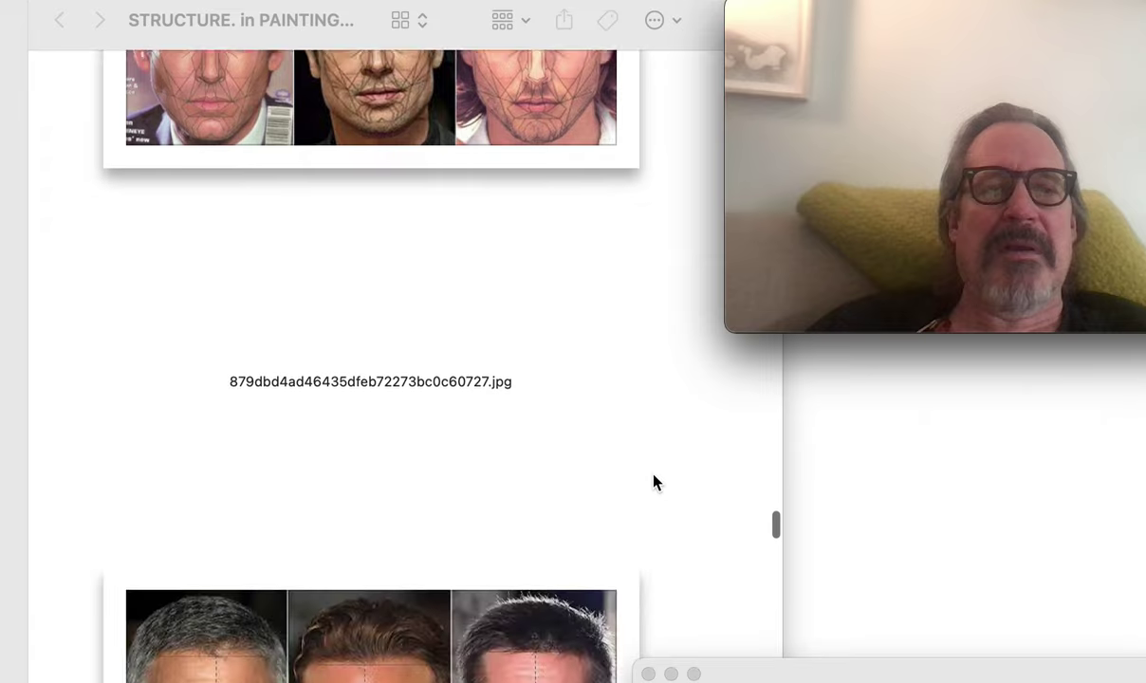
scroll(654, 482, down, 10)
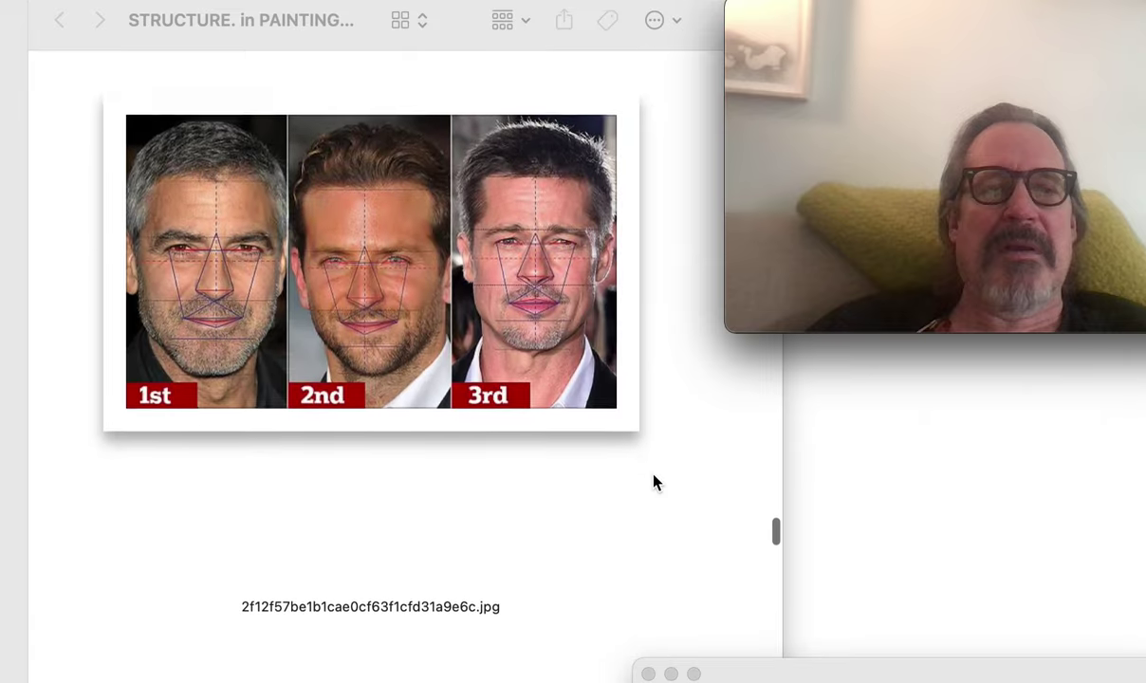
scroll(654, 482, down, 9)
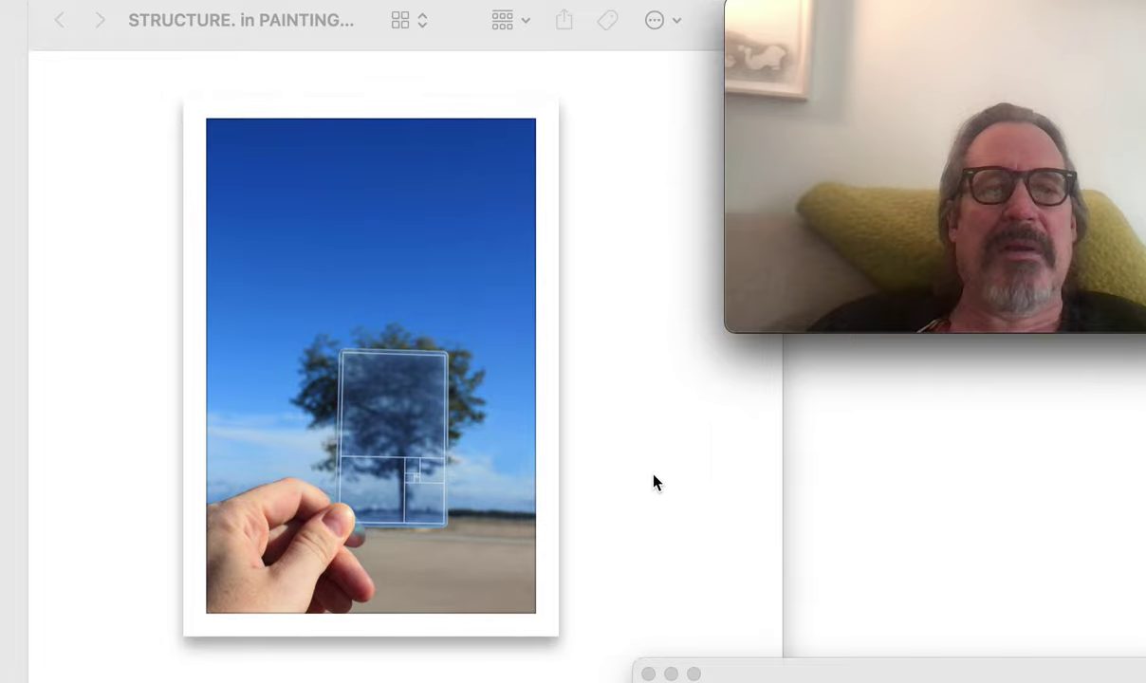
- Scroll past the gridded dojo still and Fibonacci church elevation to 8193cdf8646064ba08da6cf1434263a0.jpg
scroll(654, 482, down, 7)
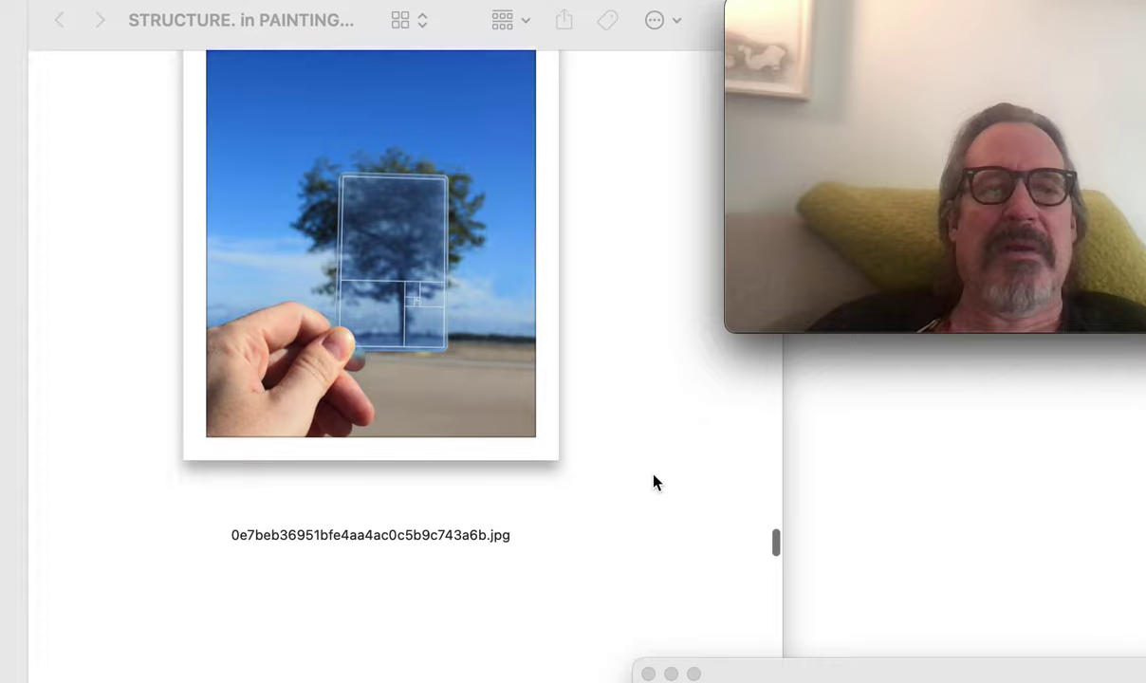
scroll(654, 482, up, 1)
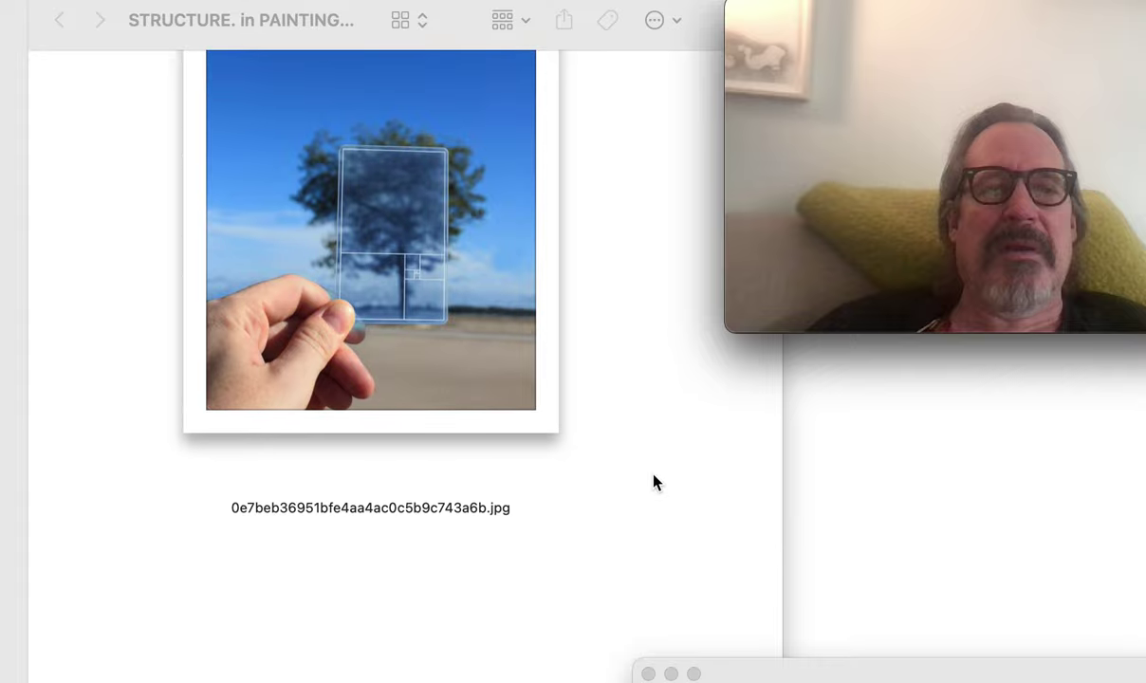
scroll(654, 482, down, 7)
scroll(654, 482, up, 9)
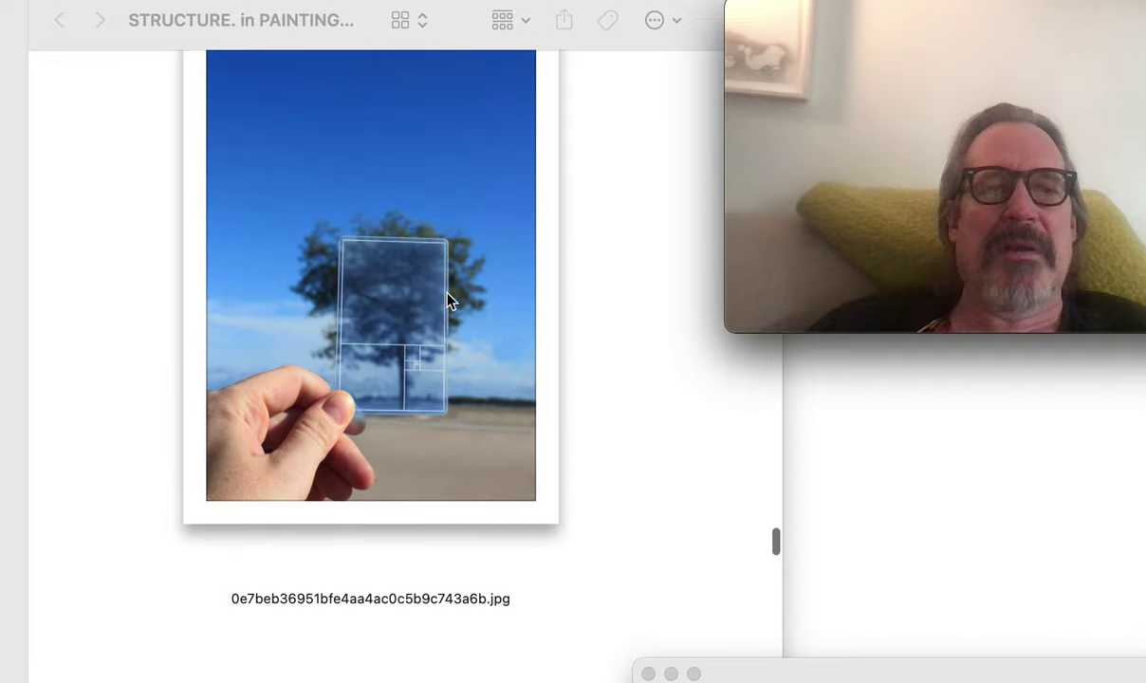
scroll(624, 435, down, 15)
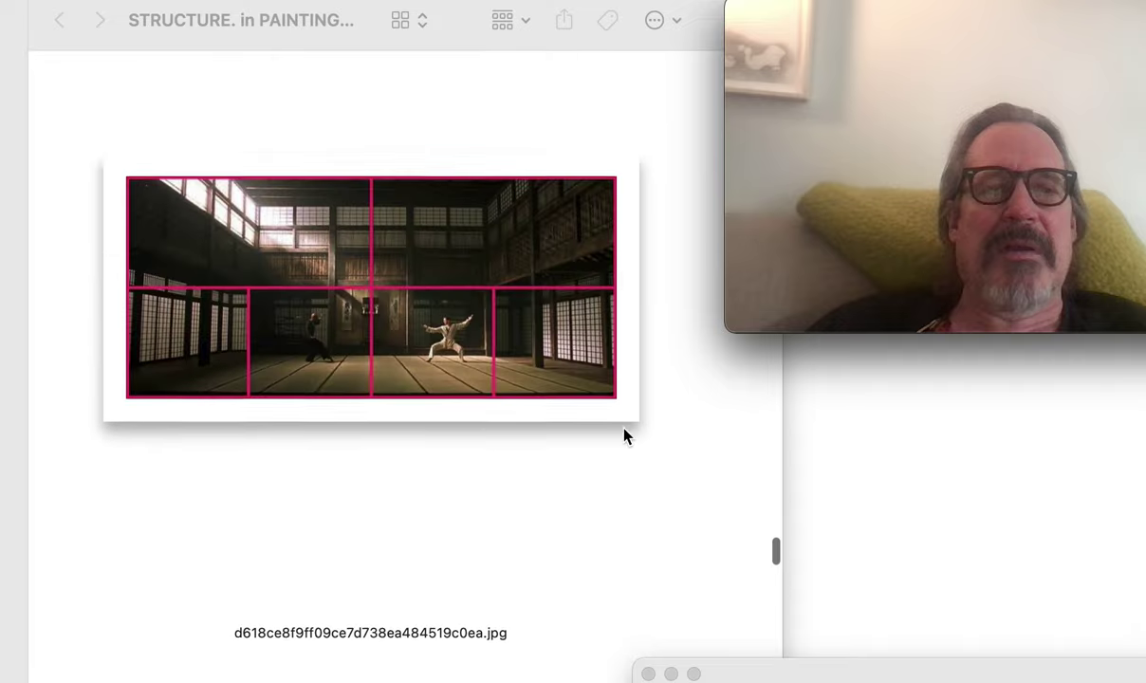
scroll(624, 437, up, 1)
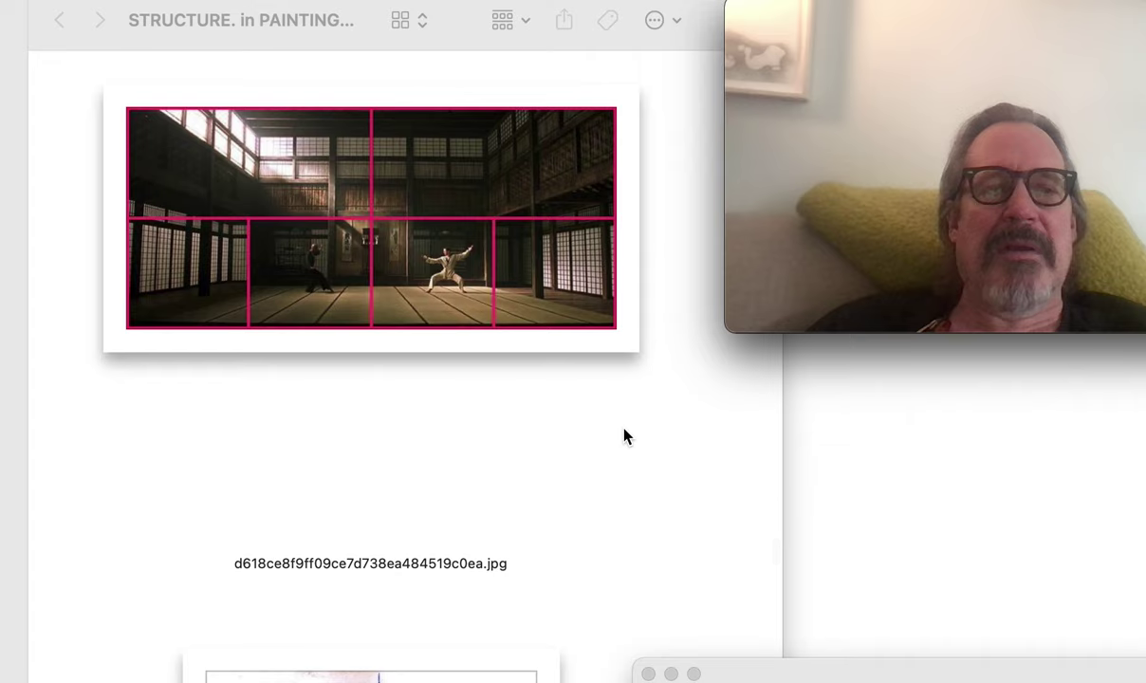
scroll(624, 436, down, 3)
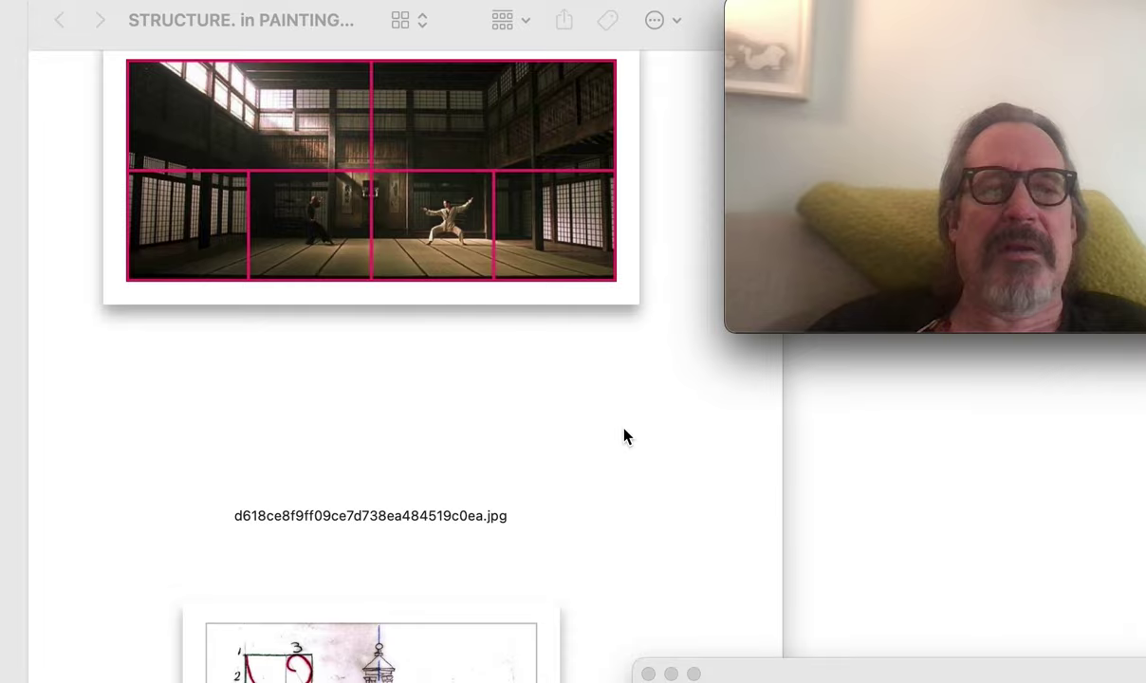
scroll(625, 436, down, 20)
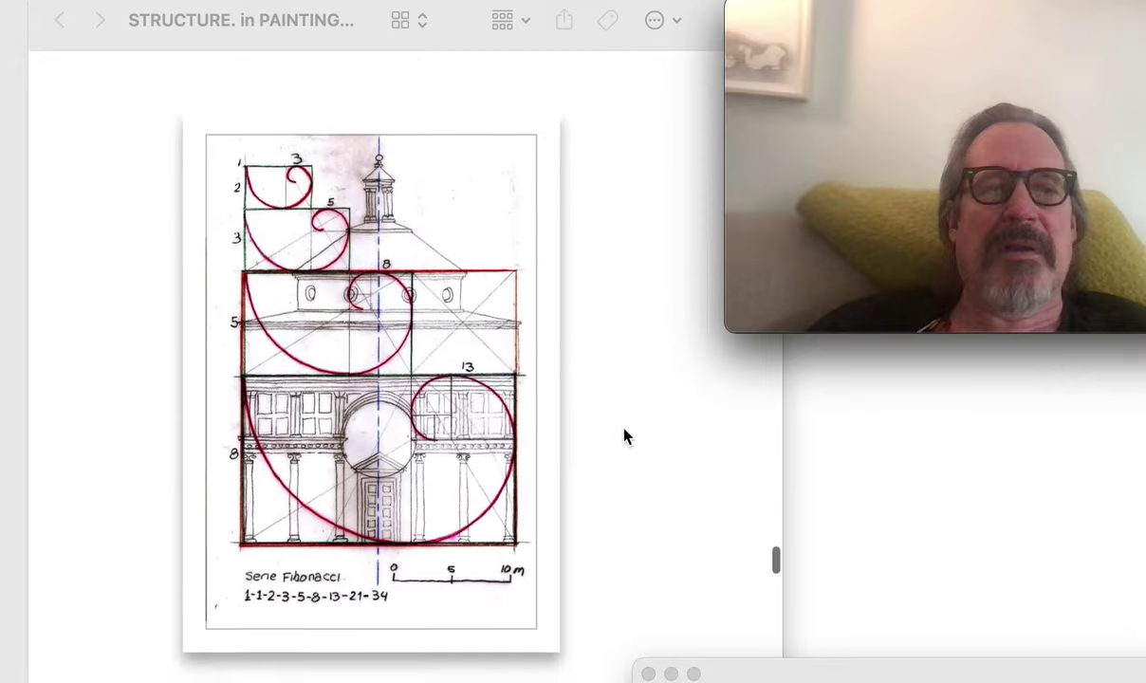
scroll(625, 436, down, 5)
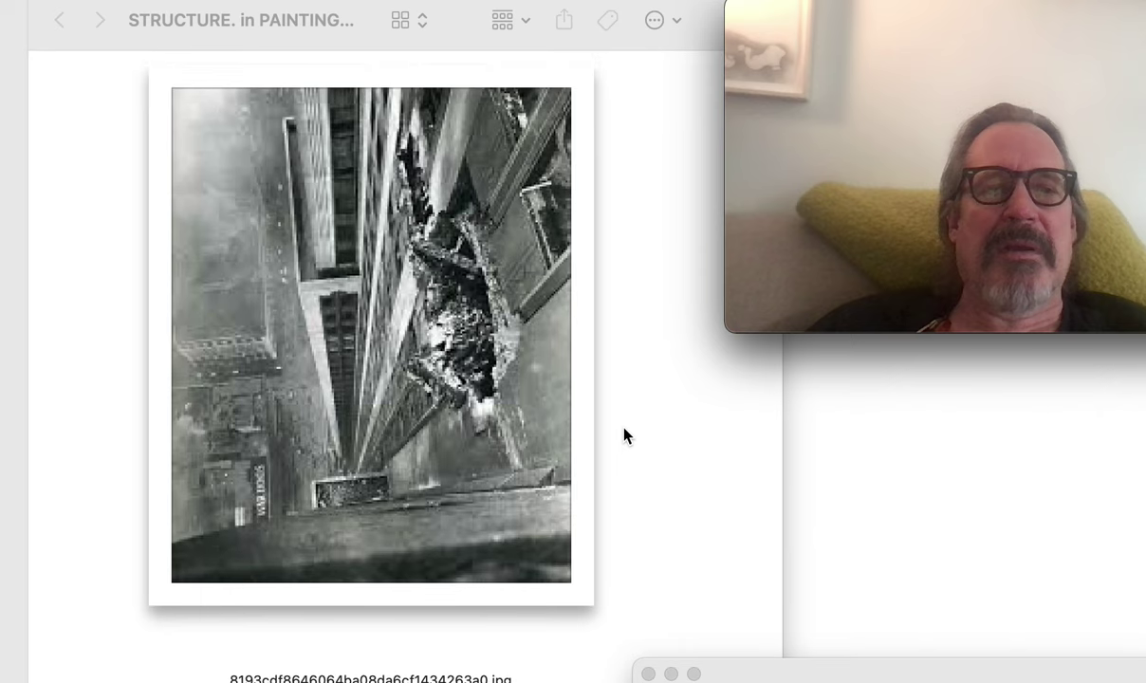
- Scroll past the portrait, refugee, riot and mounted-police crowd photos to ec5ec655cf05b94d0b7ad222a840c7e7.jpg
scroll(624, 437, down, 1)
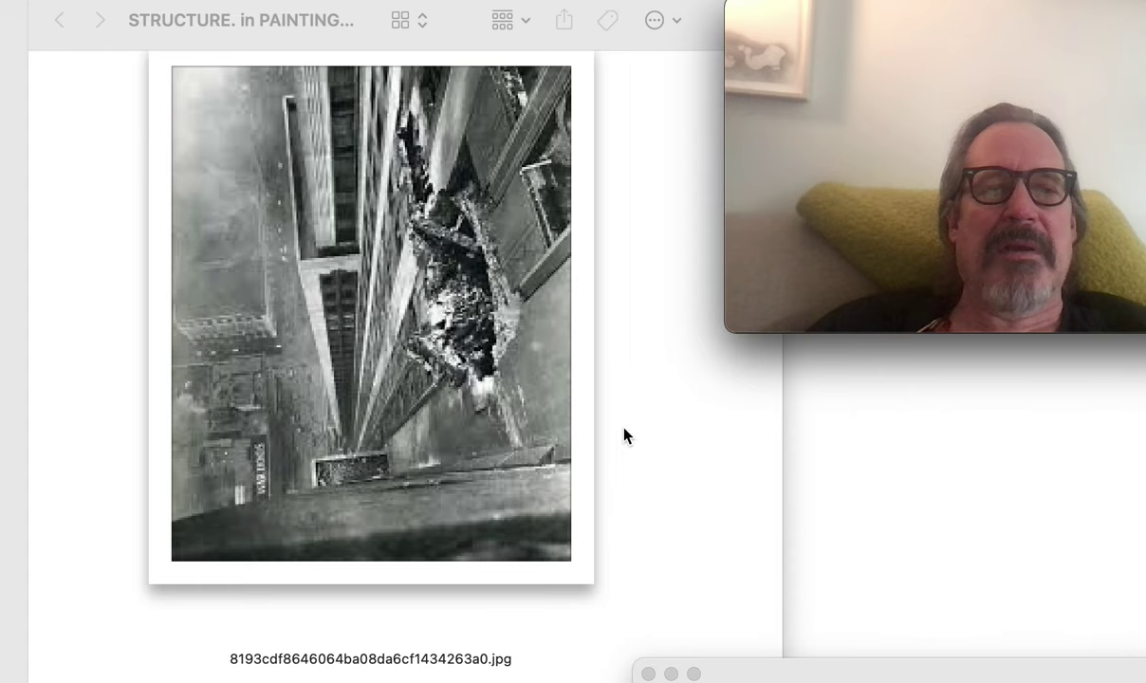
scroll(626, 436, down, 1)
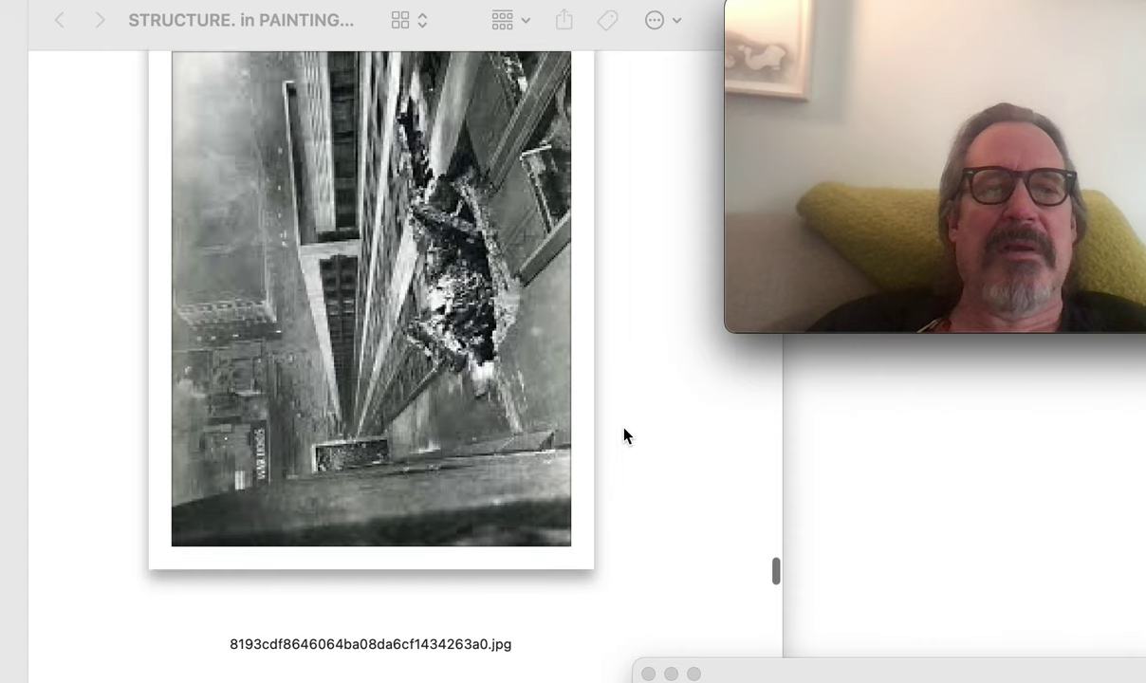
scroll(626, 435, down, 1)
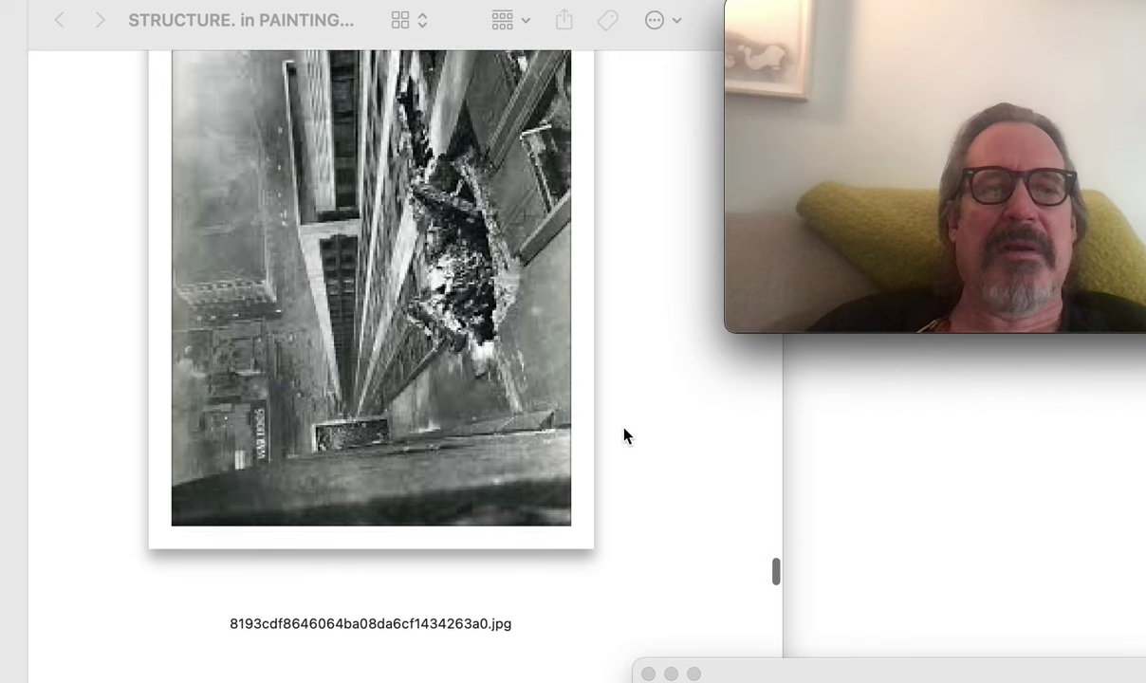
scroll(635, 432, down, 2)
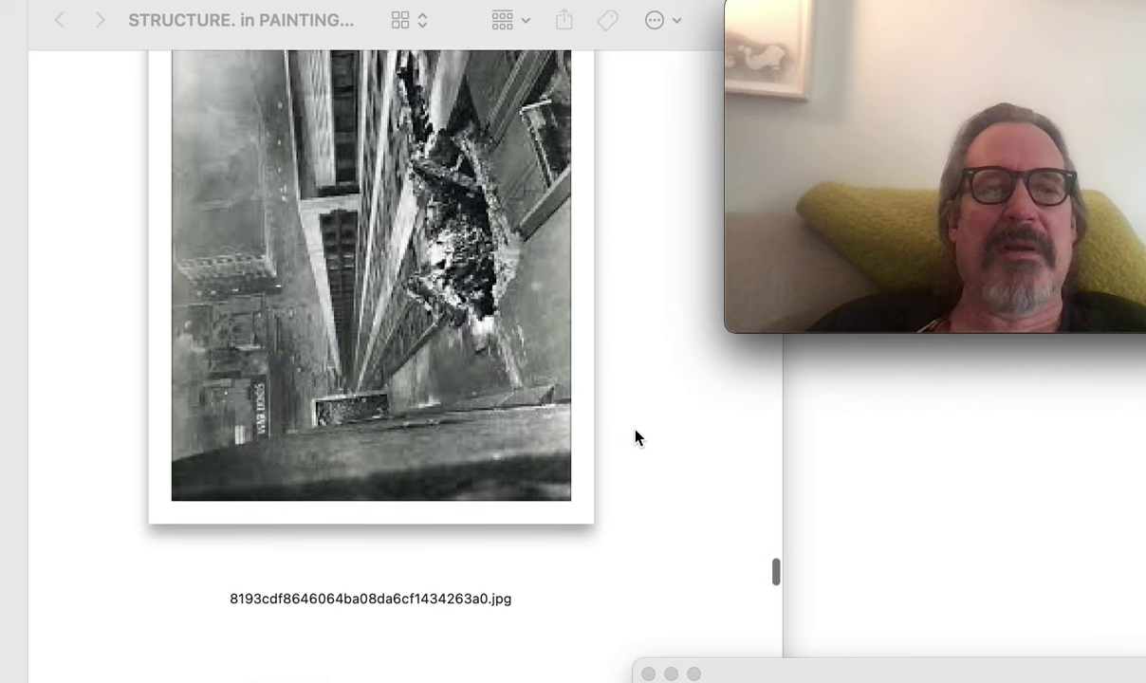
scroll(634, 432, up, 3)
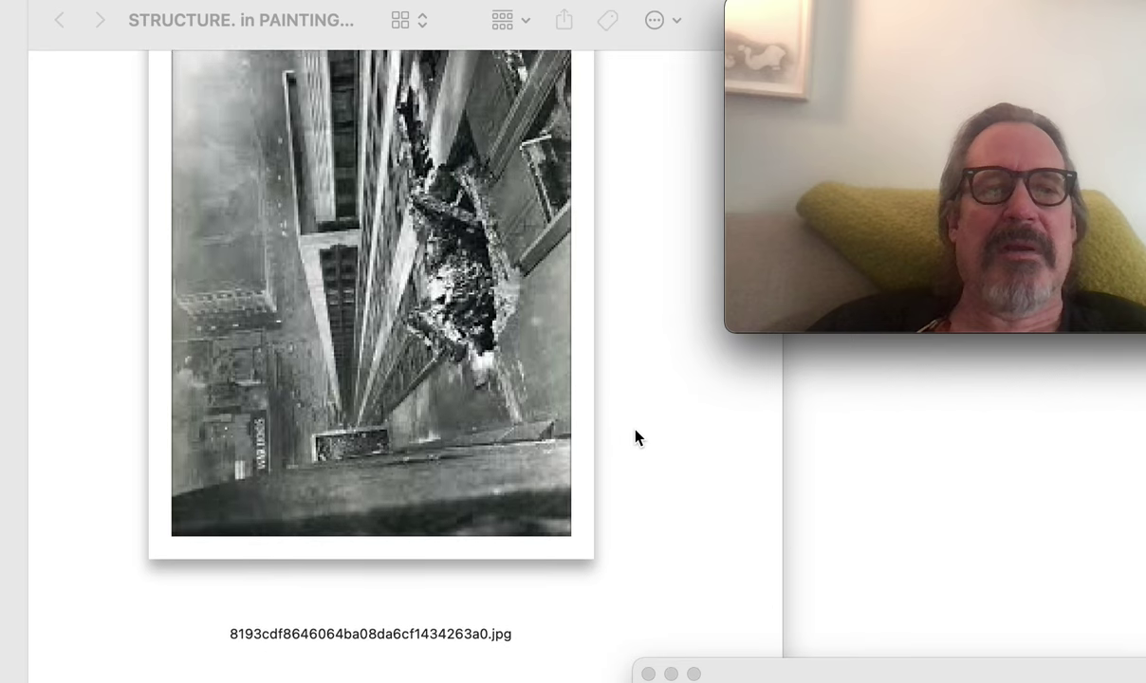
scroll(637, 436, down, 10)
scroll(637, 436, down, 10)
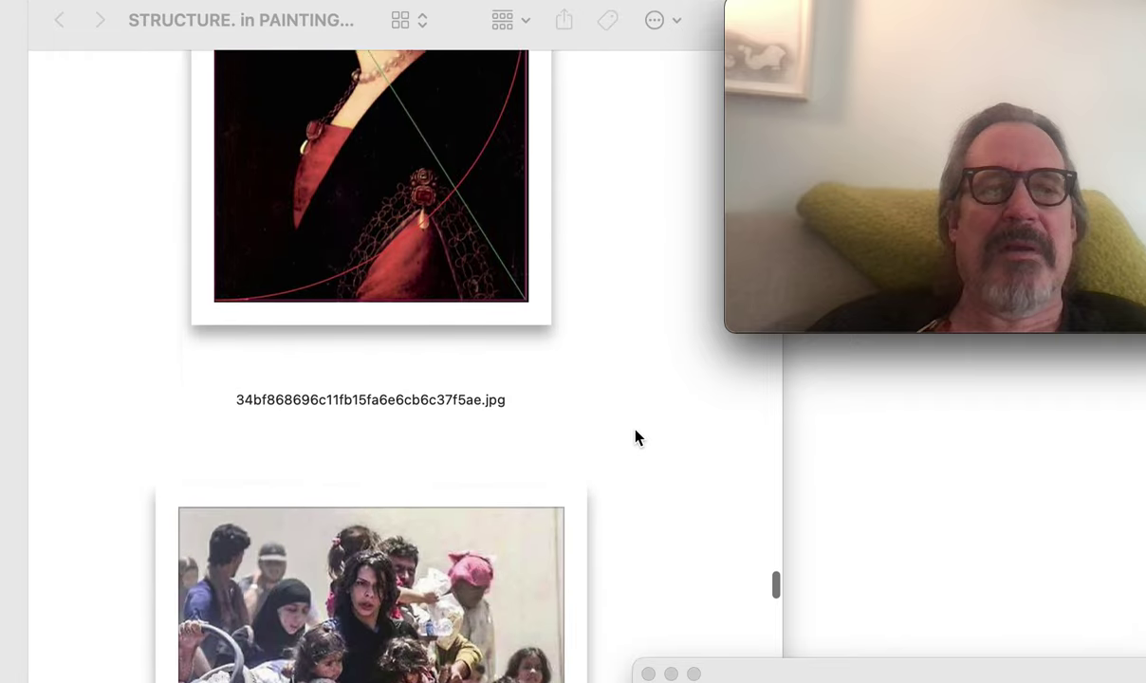
scroll(635, 437, down, 3)
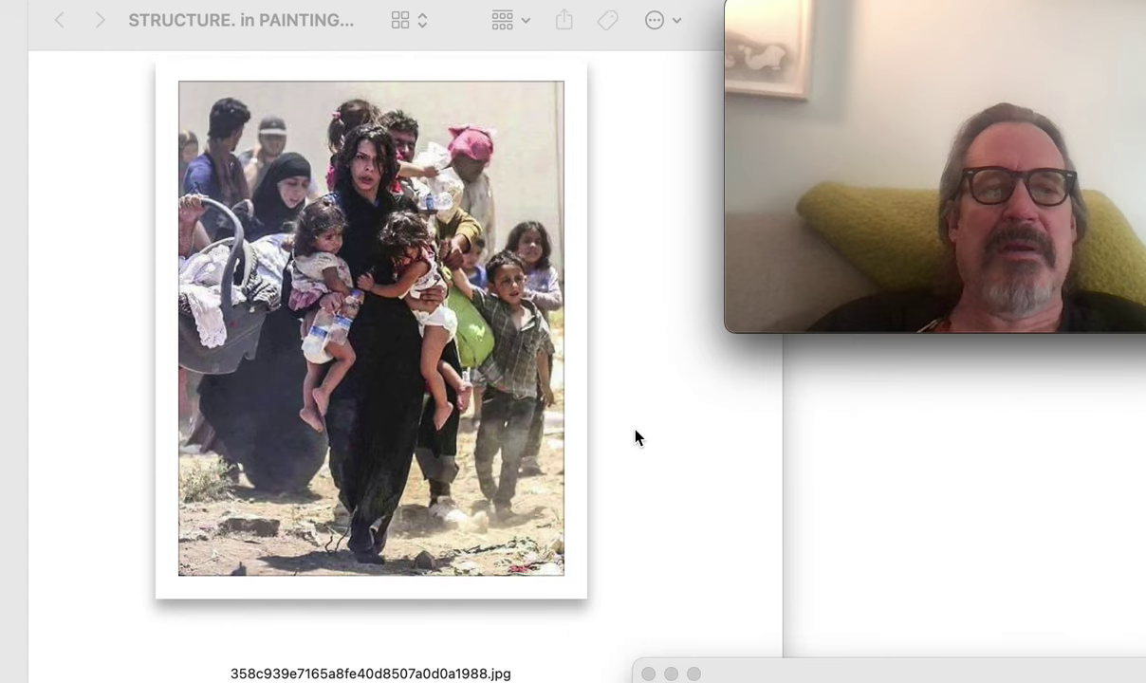
scroll(636, 437, down, 10)
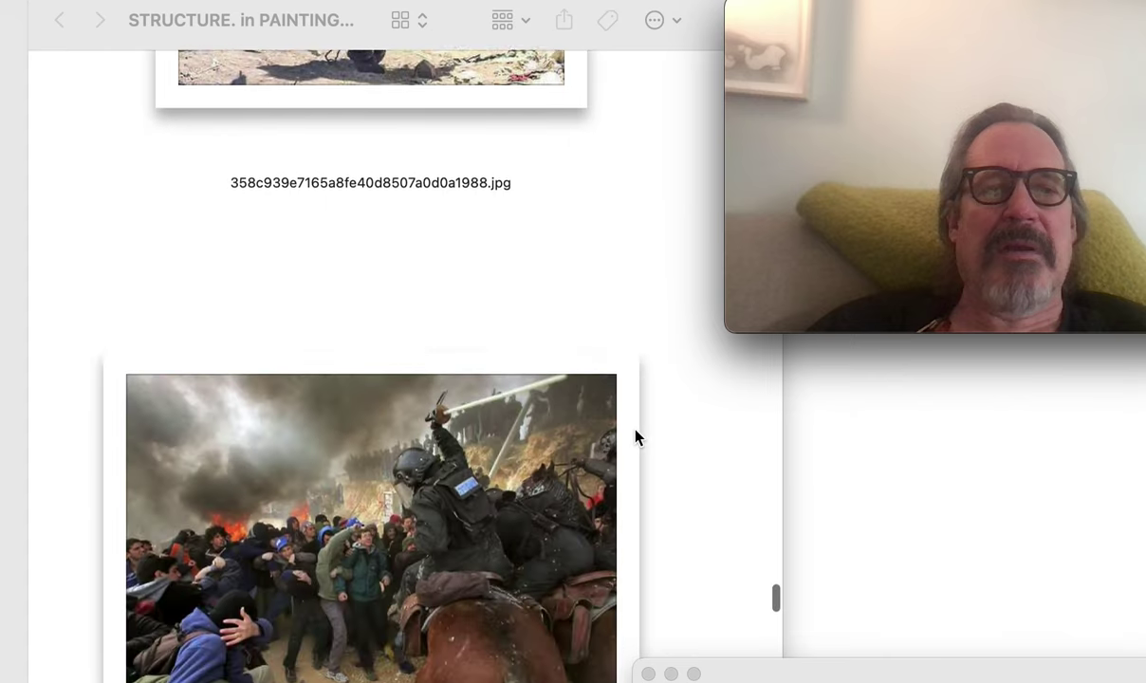
scroll(655, 481, down, 2)
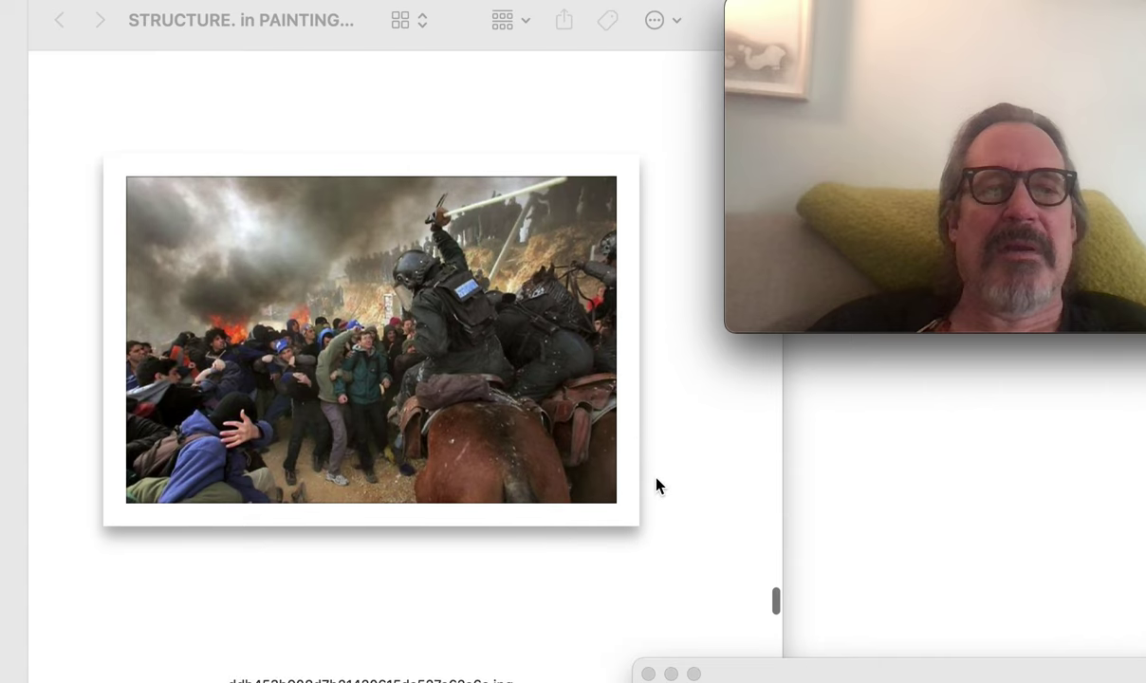
scroll(657, 485, down, 2)
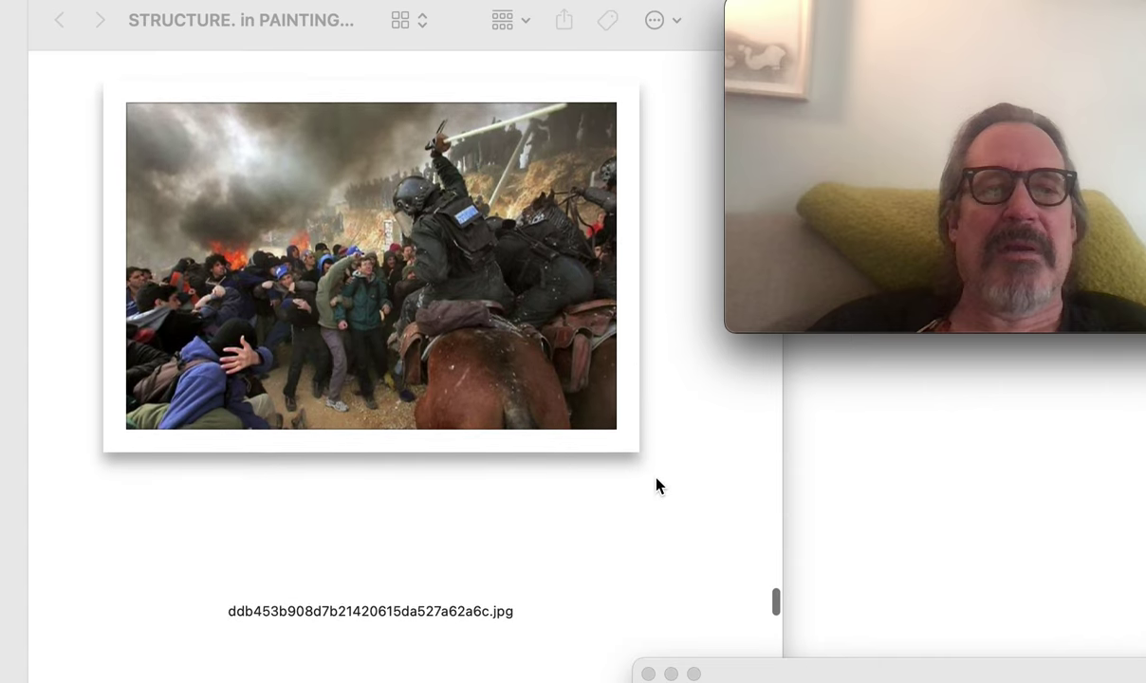
scroll(660, 485, down, 3)
scroll(657, 485, up, 2)
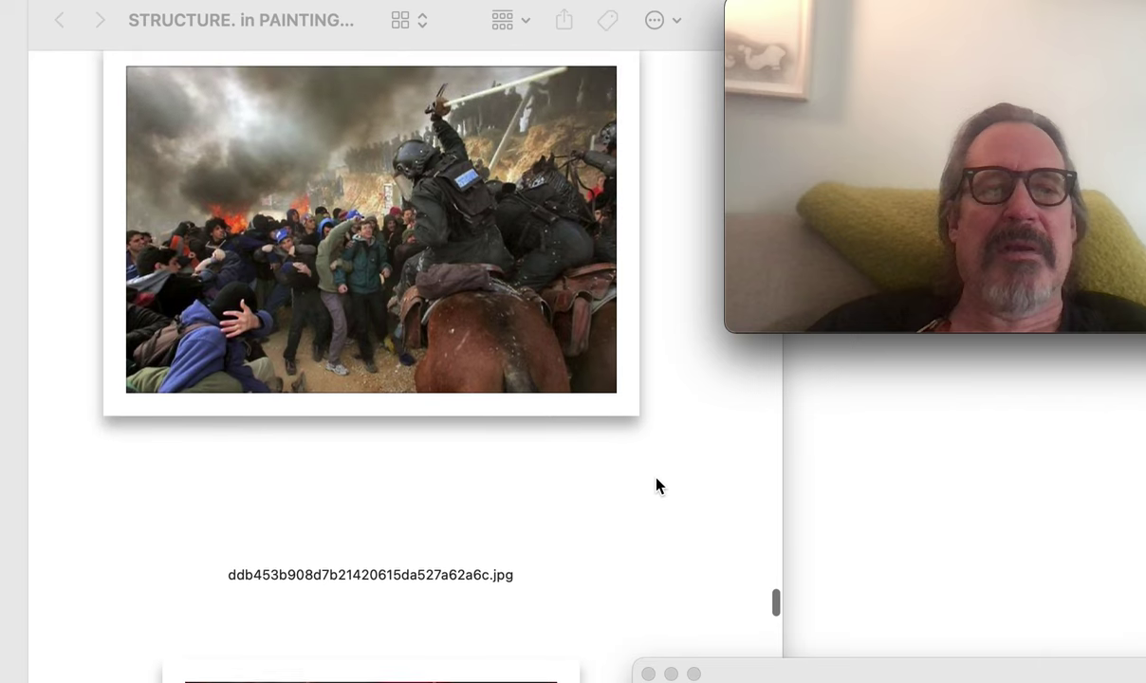
scroll(657, 486, down, 10)
scroll(657, 485, down, 4)
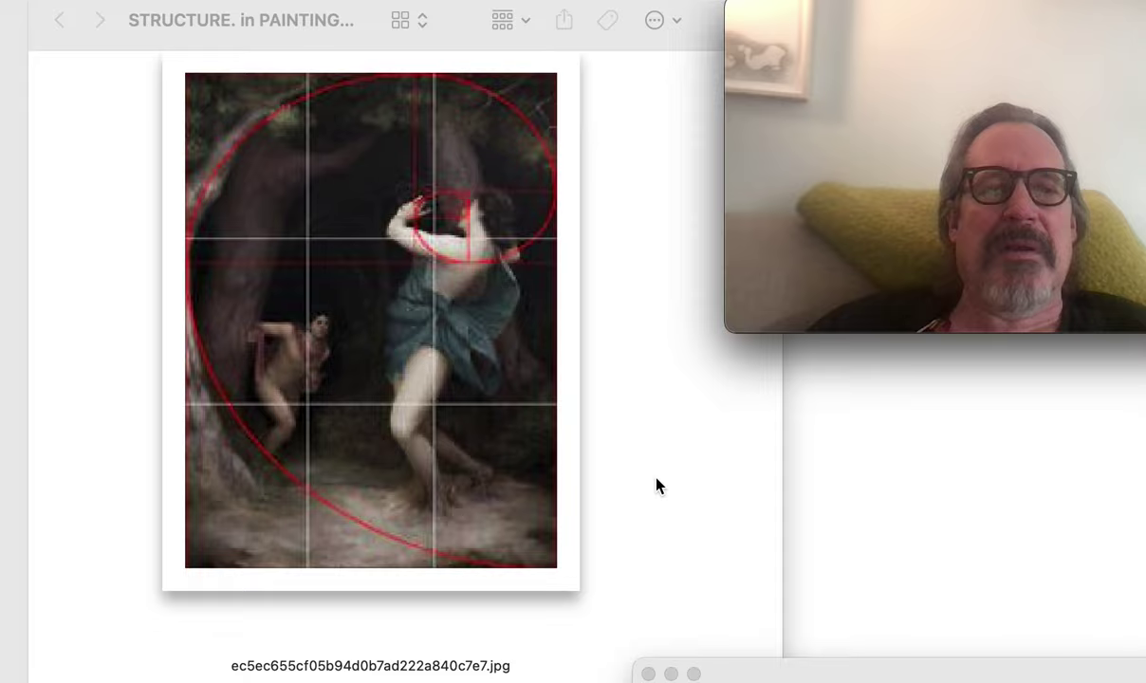
- Scroll past the golden-ratio formula sheet and children photo to the gallery gunman with black spiral
scroll(660, 486, down, 10)
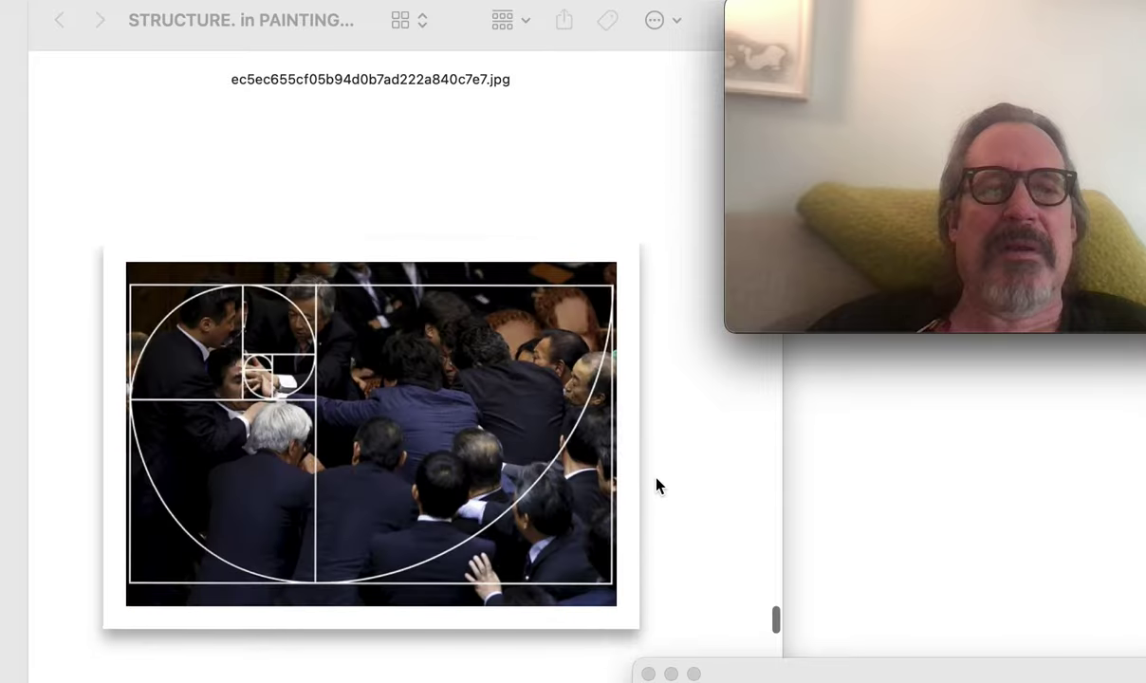
scroll(660, 485, down, 15)
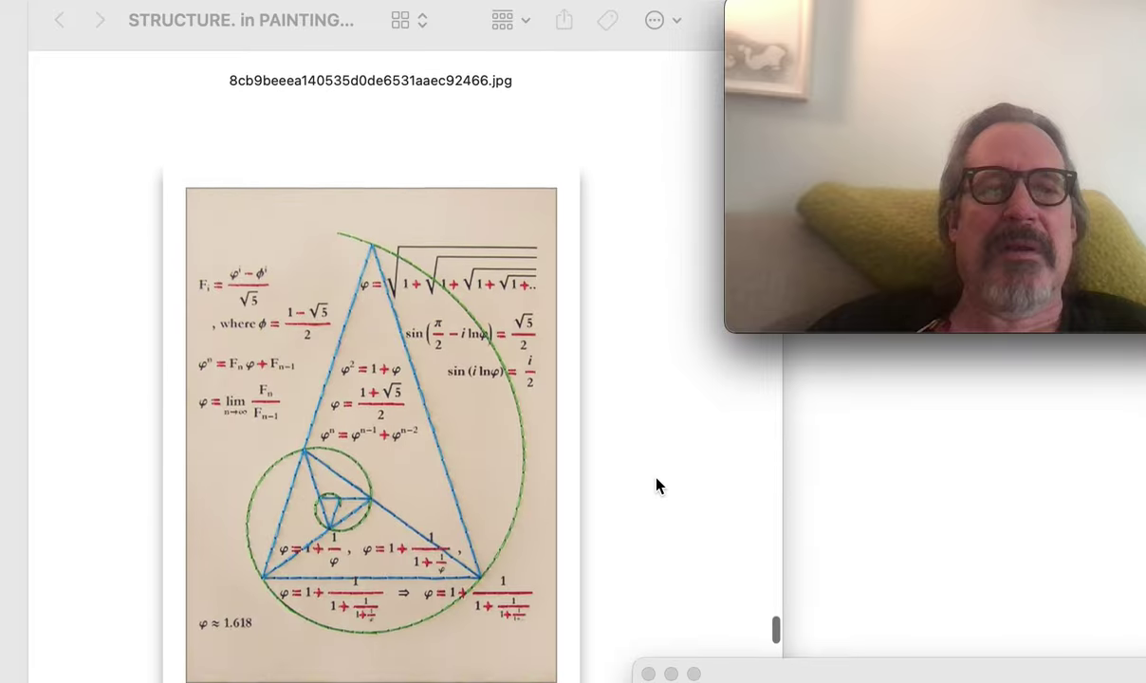
scroll(660, 486, up, 4)
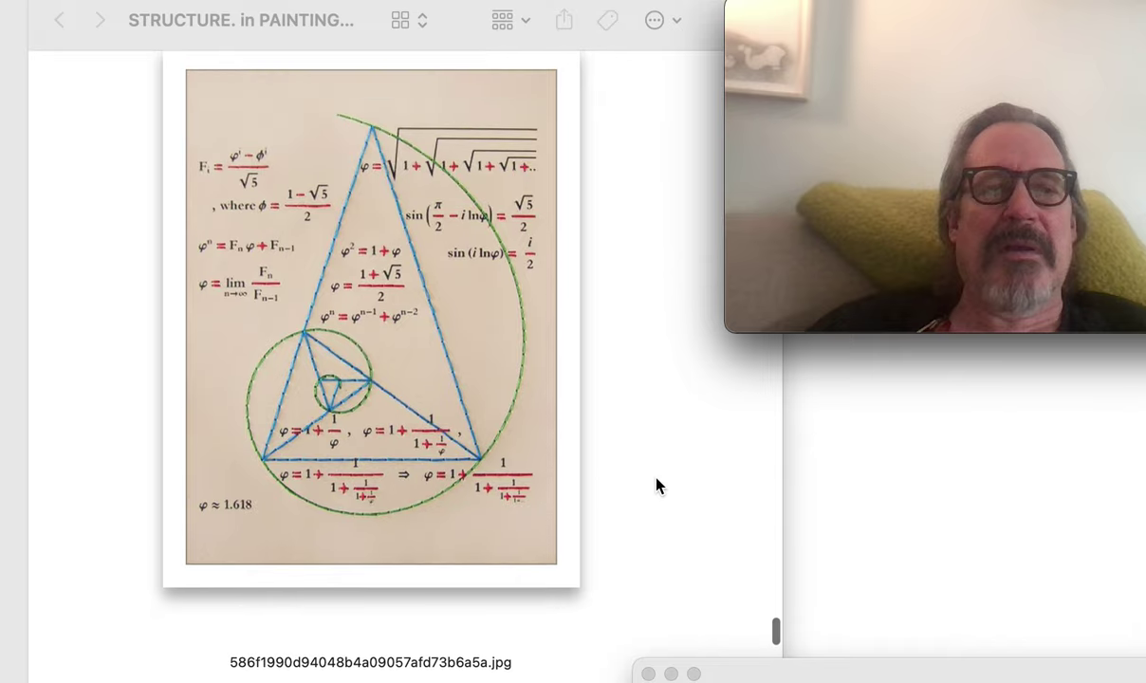
scroll(660, 486, down, 5)
scroll(660, 485, down, 15)
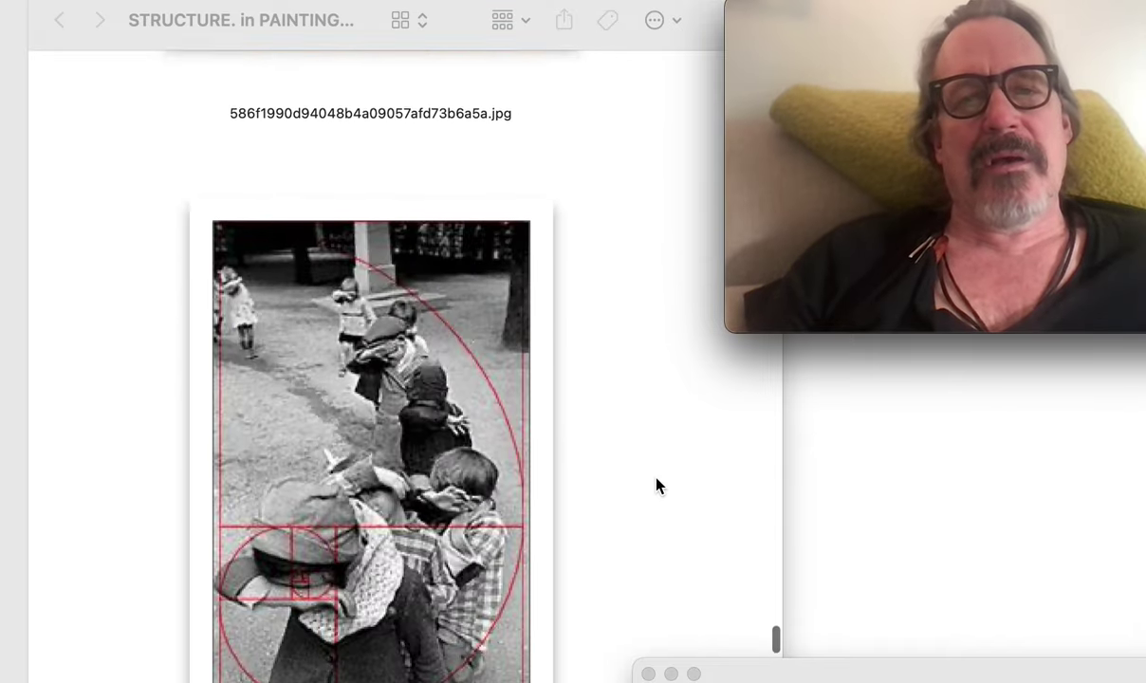
scroll(661, 485, down, 3)
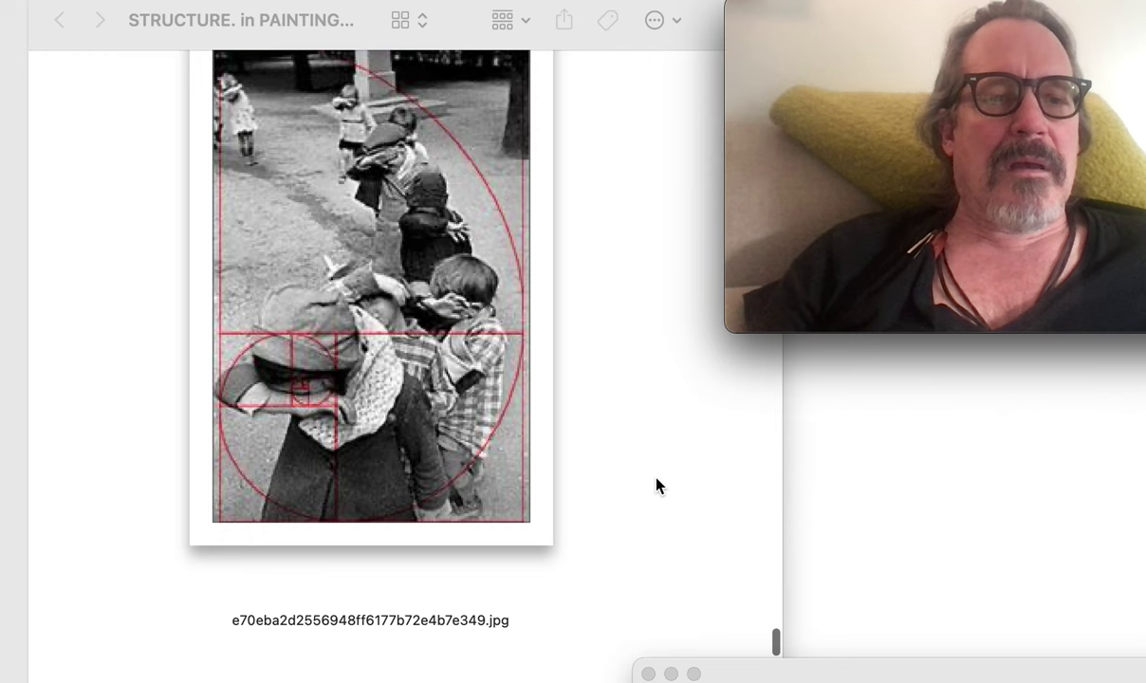
scroll(660, 485, down, 2)
scroll(661, 486, down, 15)
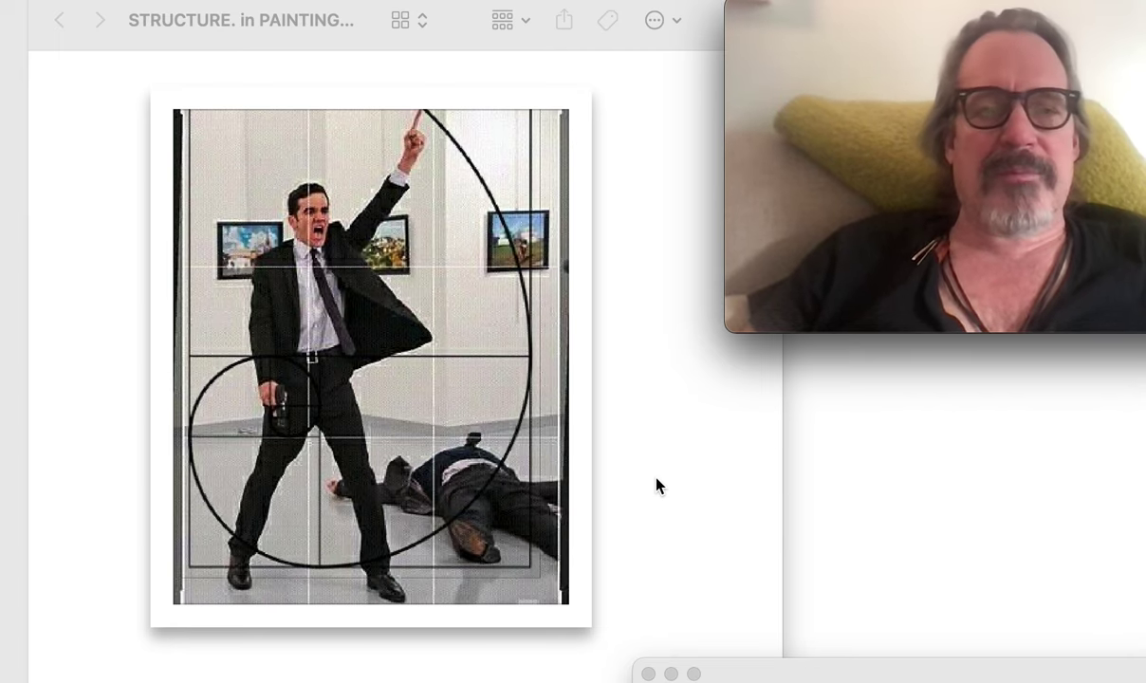
- Scroll past the Fibonacci-square brawl photo to the equestrian painting 6c97a47f5ea8848fcdc4b21003b2a332.jpg
scroll(659, 485, down, 10)
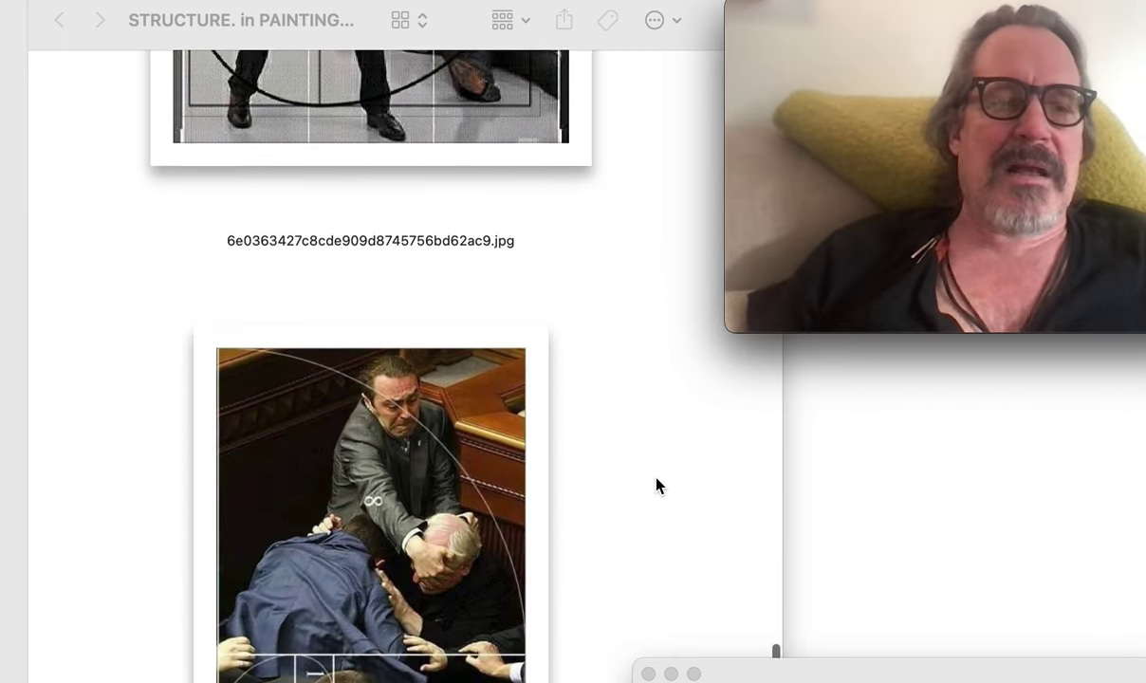
scroll(659, 486, down, 3)
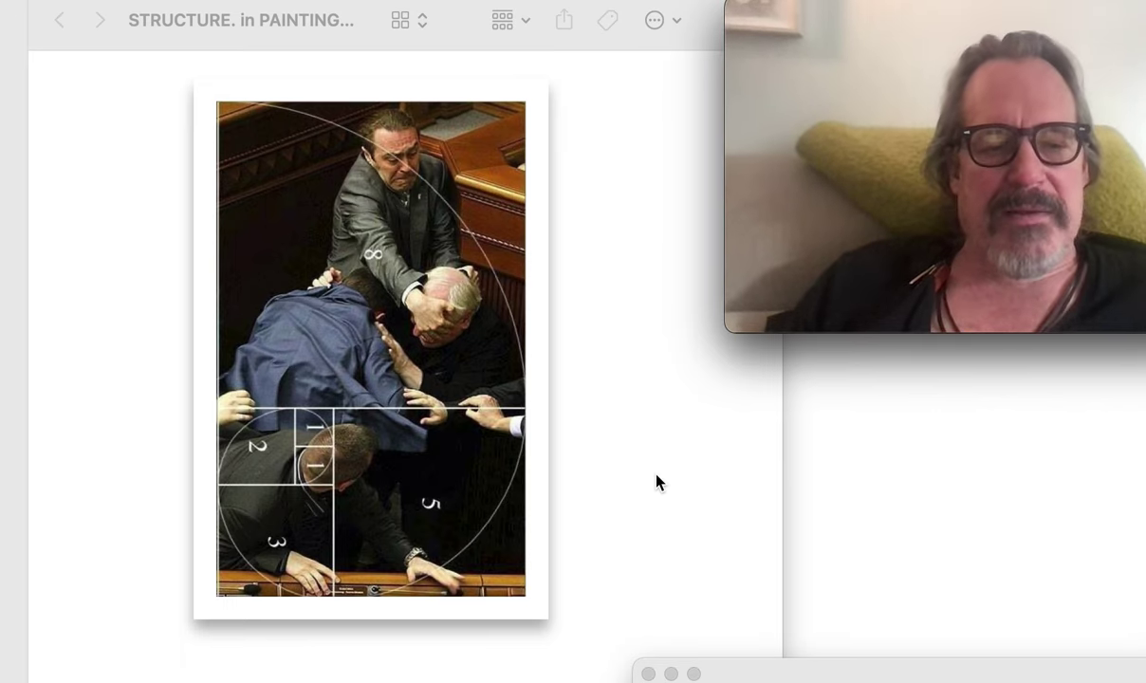
scroll(656, 482, down, 2)
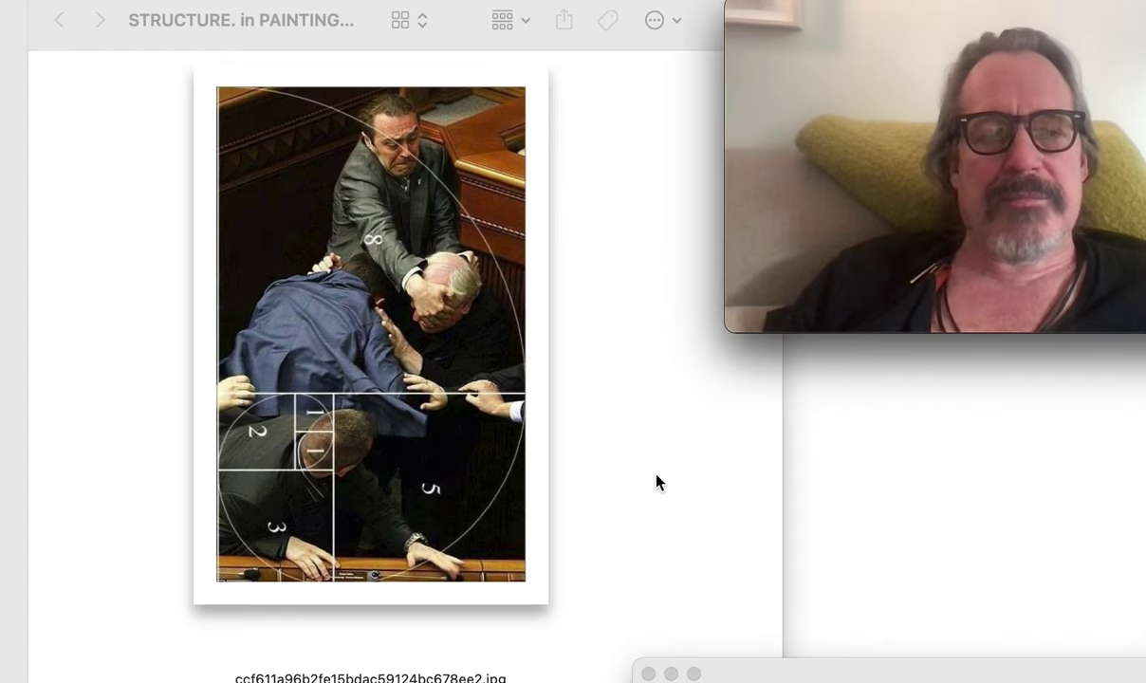
scroll(657, 482, down, 1)
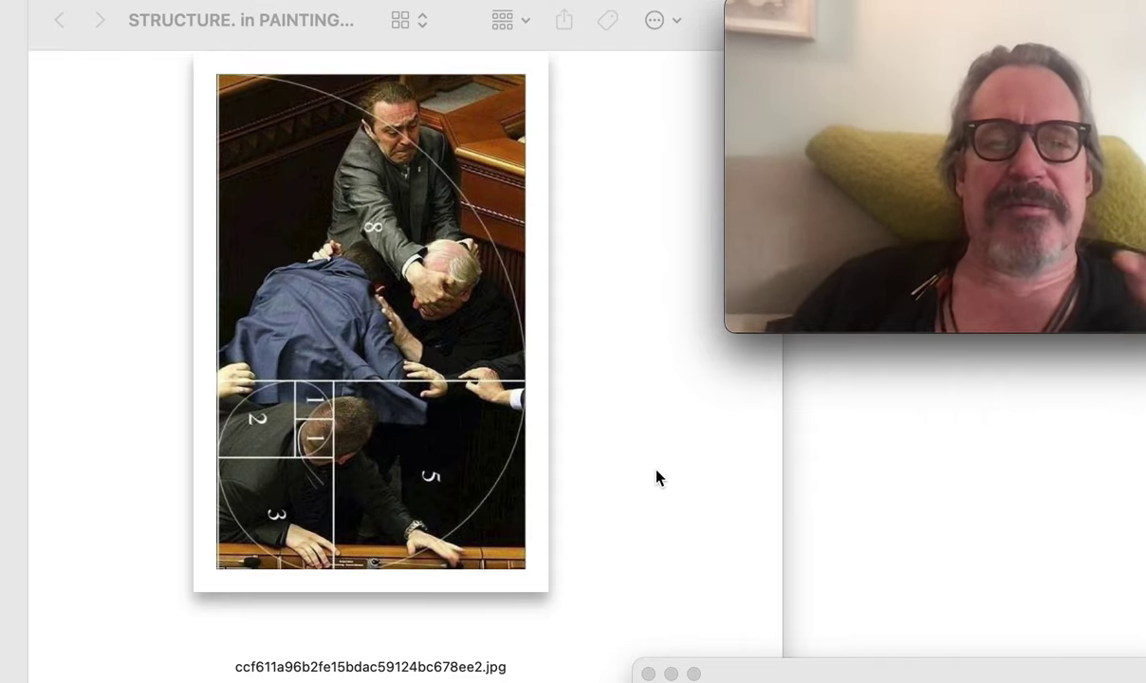
scroll(658, 478, down, 10)
- Scroll down until the Las Meninas image with its white grid, perspective lines and filename is fully visible
scroll(659, 477, down, 3)
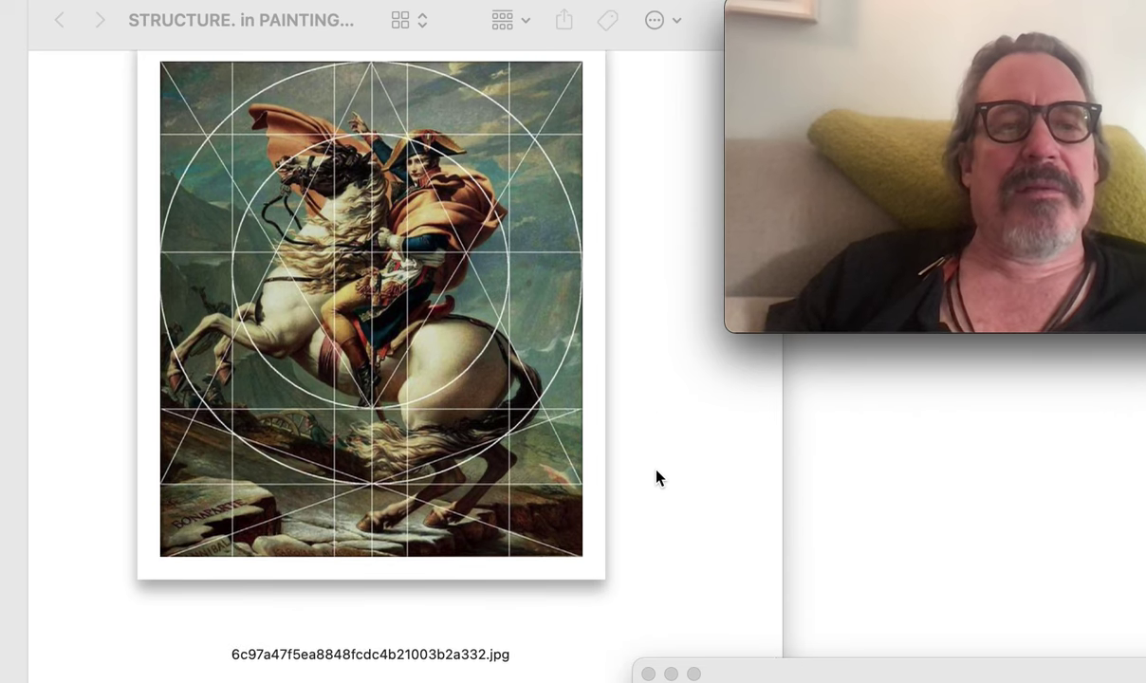
scroll(659, 477, up, 1)
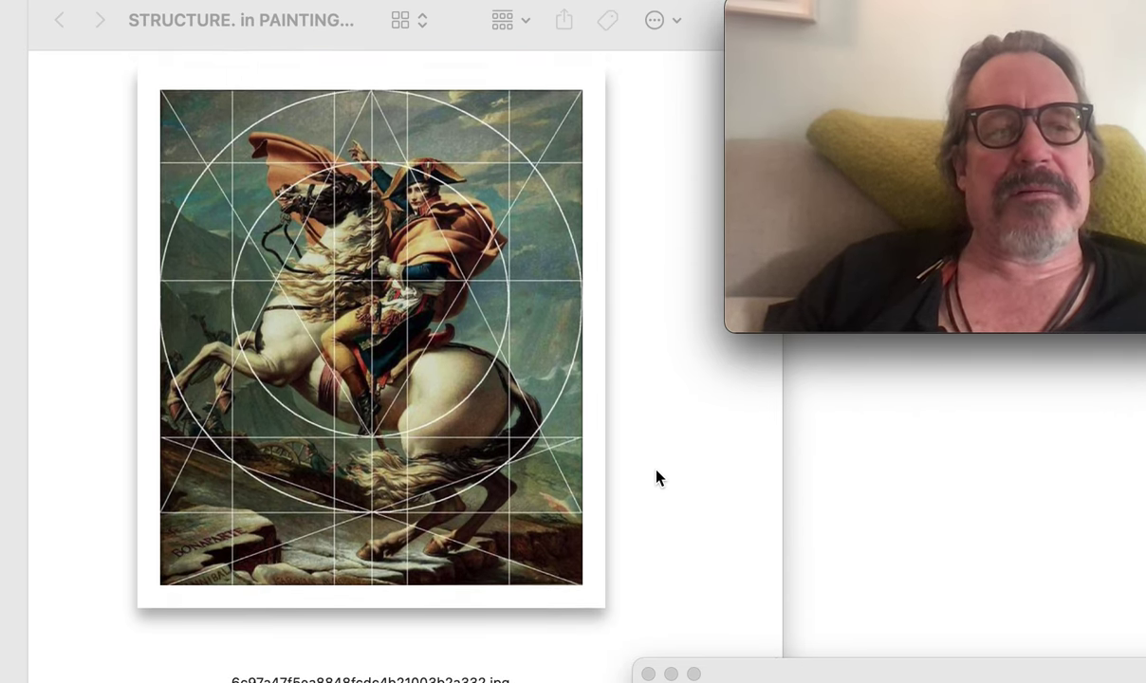
scroll(659, 477, down, 10)
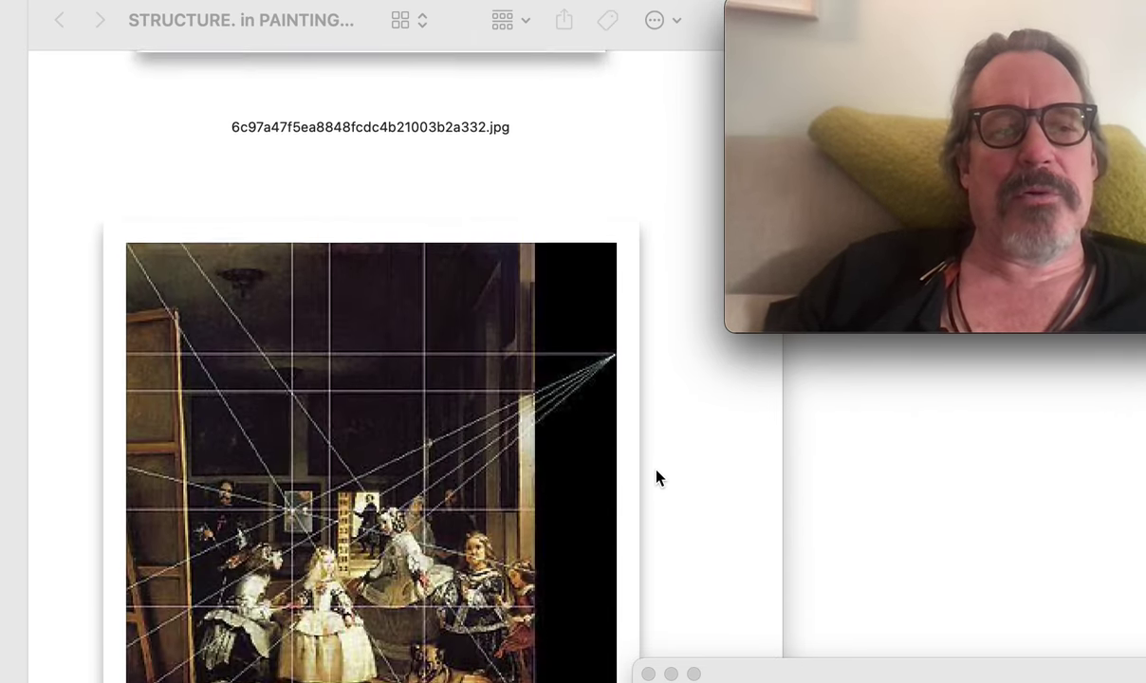
scroll(658, 477, down, 3)
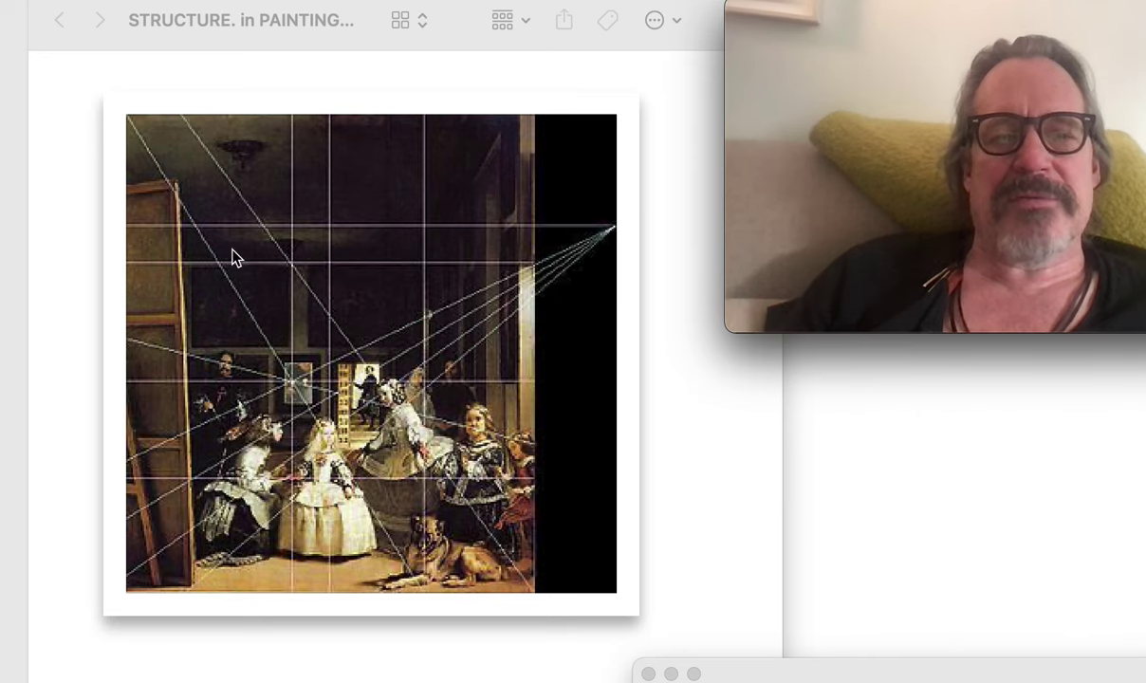
- Scroll past the milkmaid, laughing girl, spiral profile and Great Wave images to the Mona Lisa golden-ratio overlay
scroll(681, 593, down, 15)
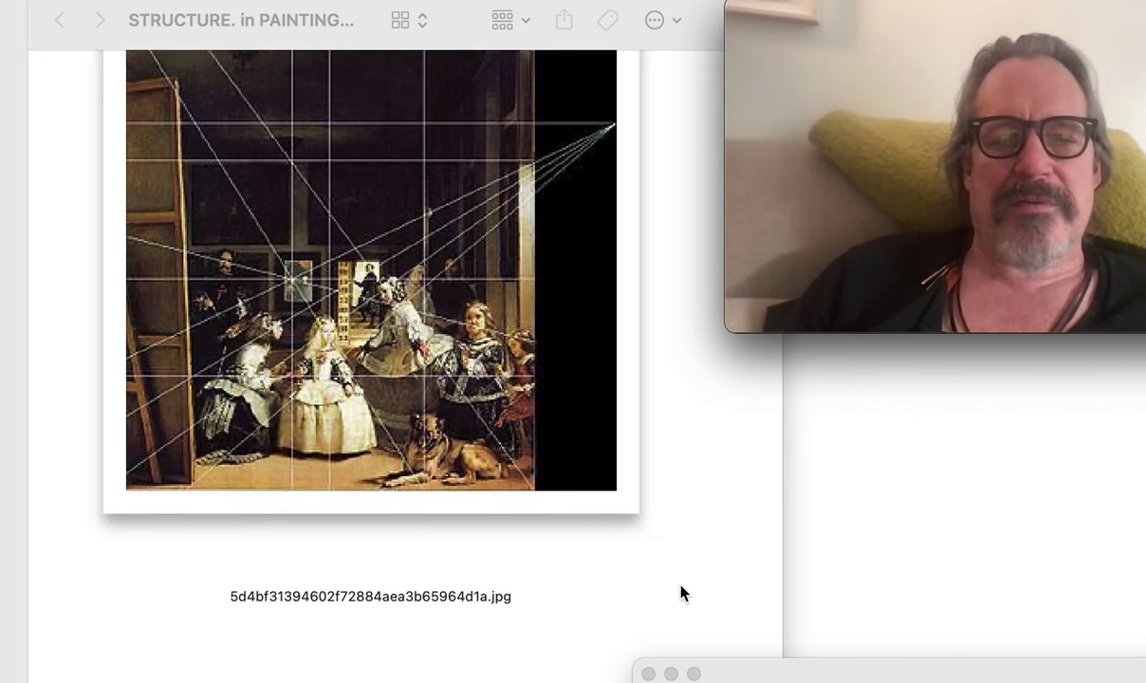
scroll(680, 593, down, 5)
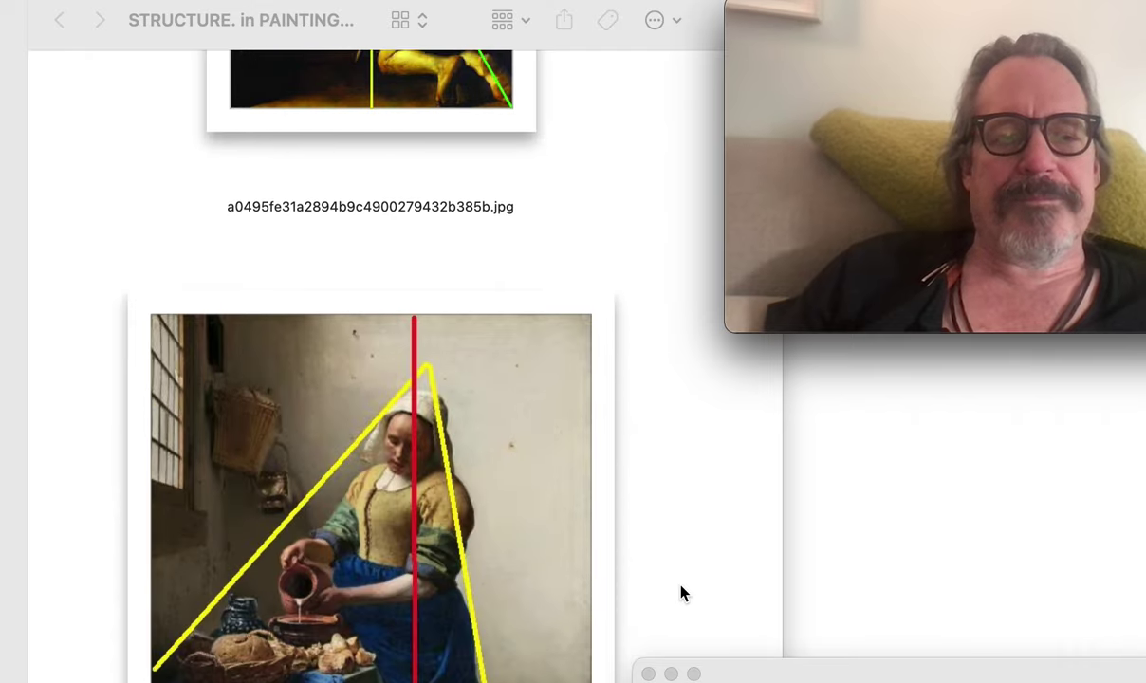
scroll(680, 593, down, 7)
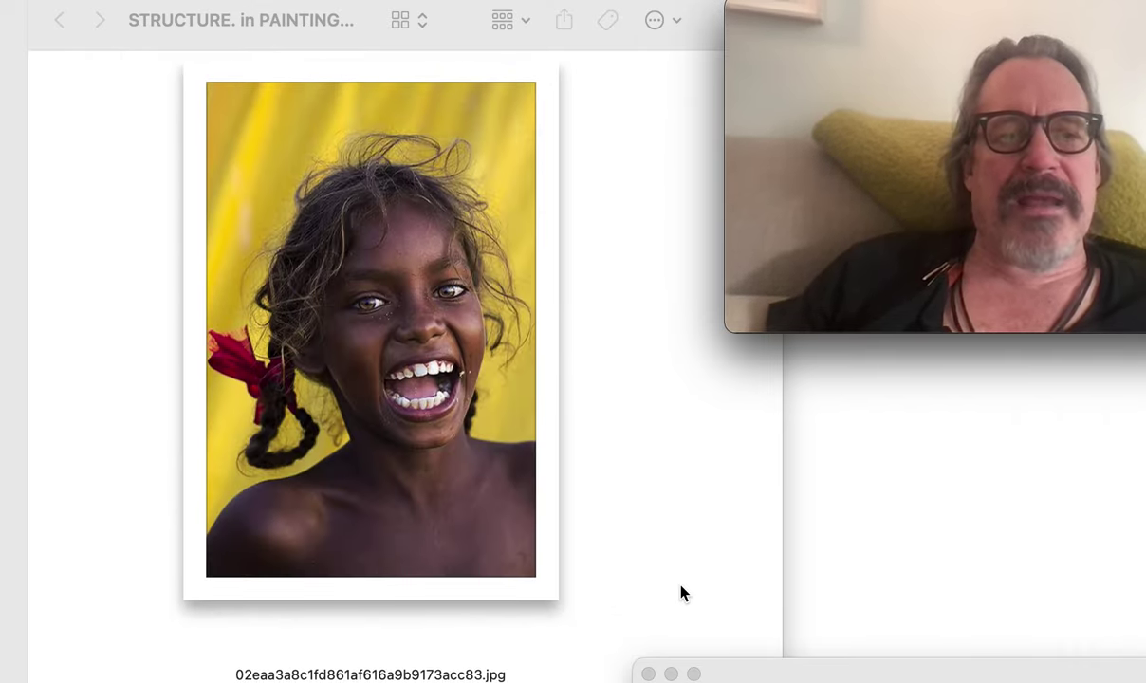
scroll(680, 593, down, 1)
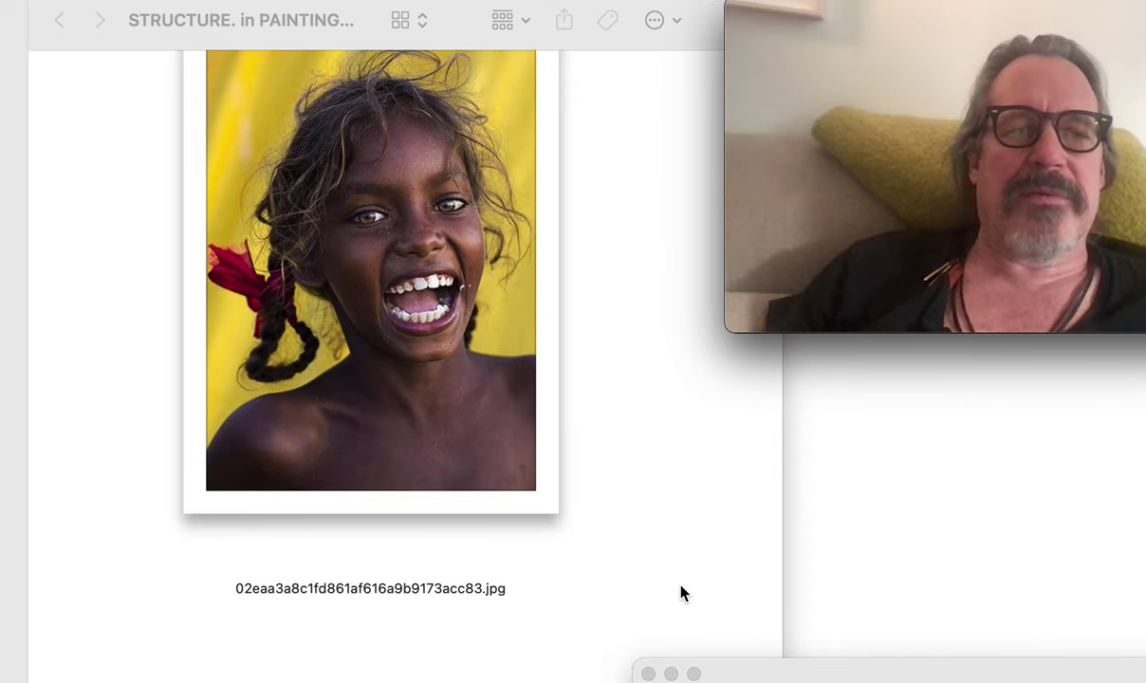
scroll(680, 593, down, 6)
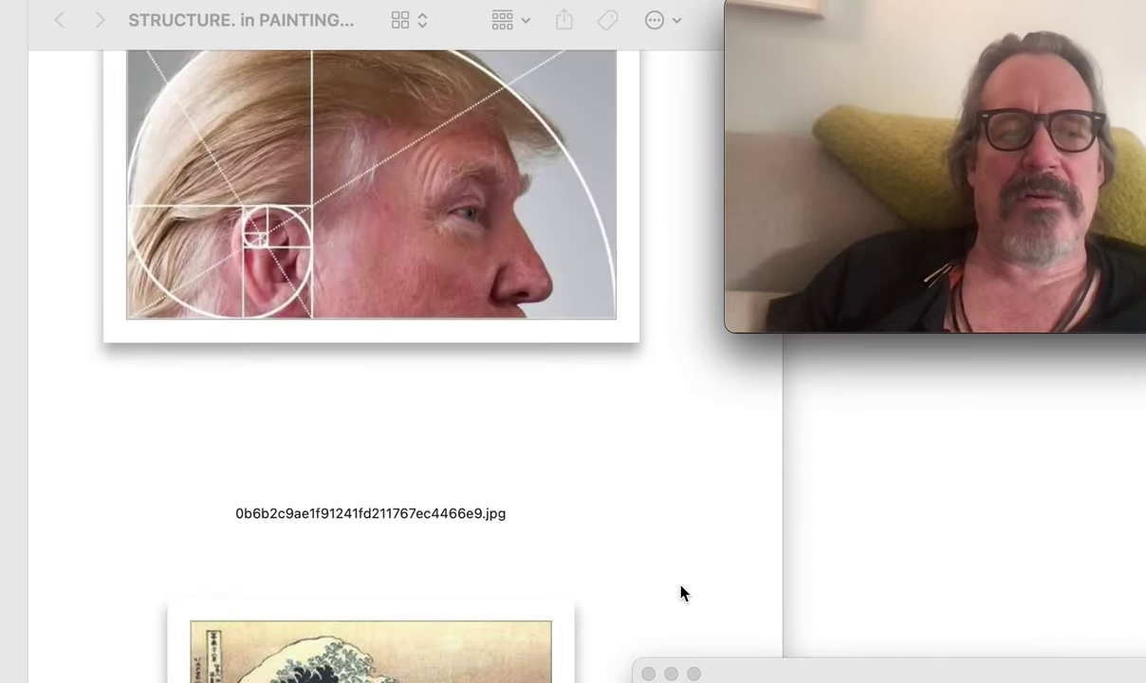
scroll(680, 593, up, 1)
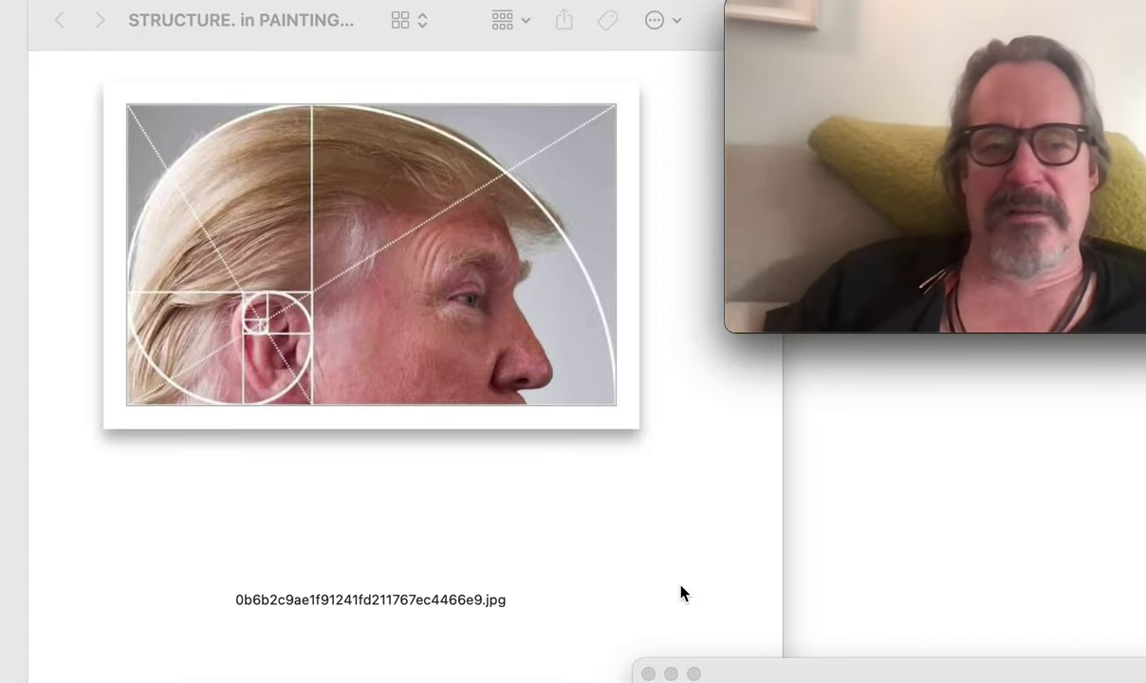
scroll(680, 593, down, 10)
scroll(680, 592, down, 10)
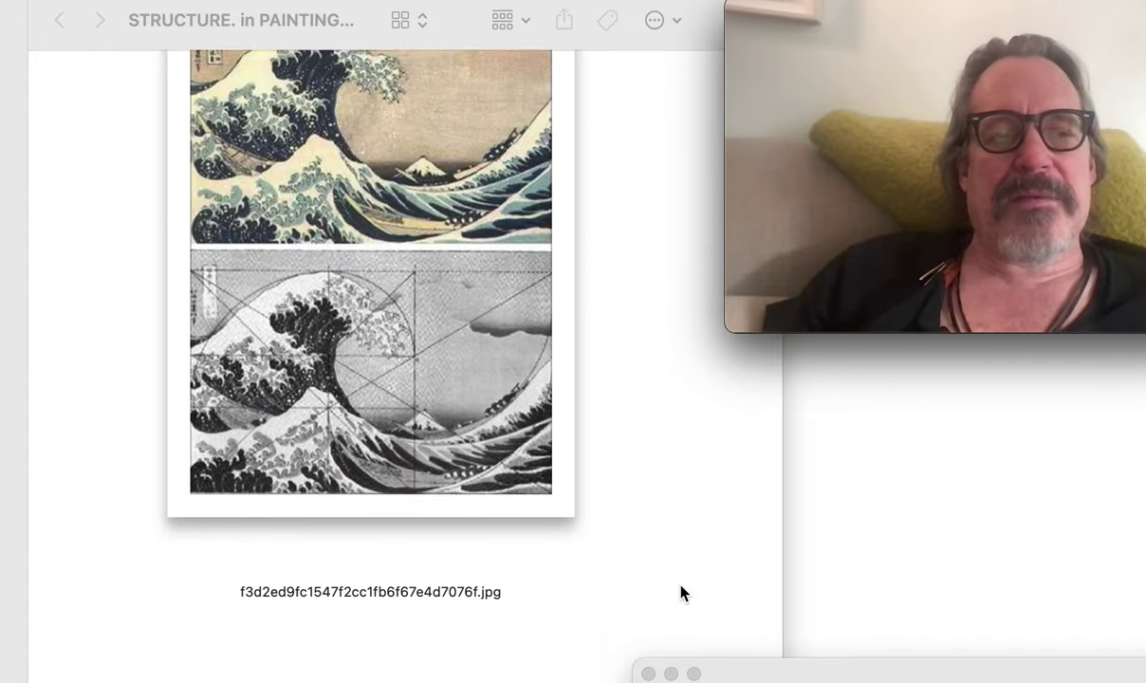
scroll(680, 593, down, 2)
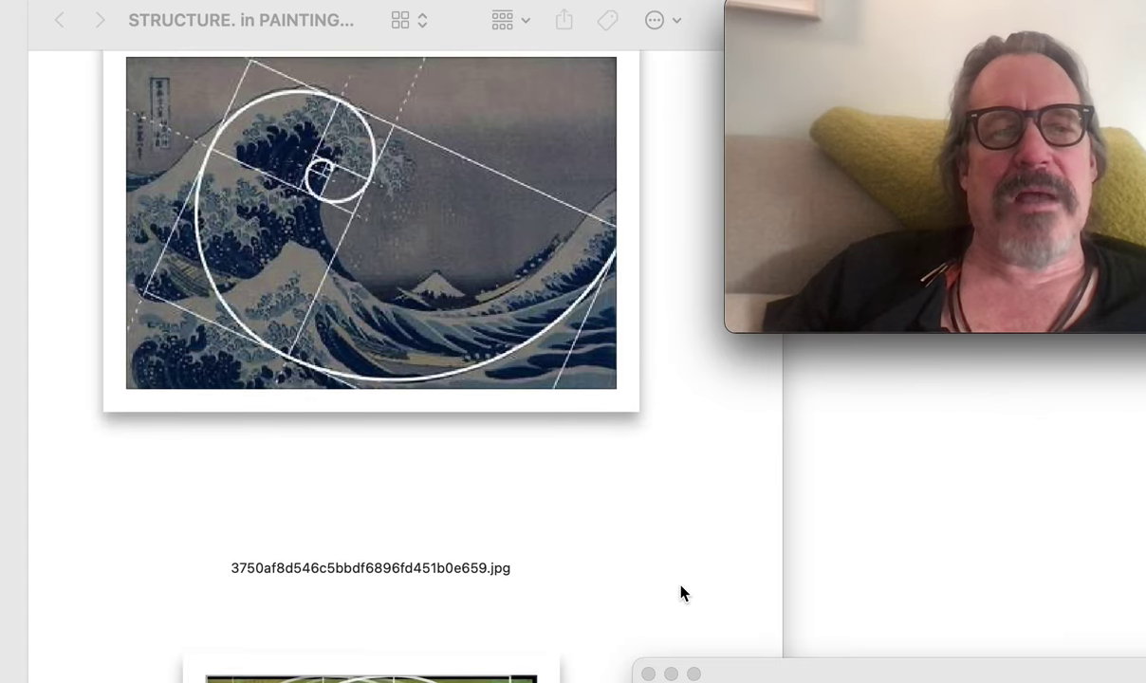
scroll(681, 593, down, 10)
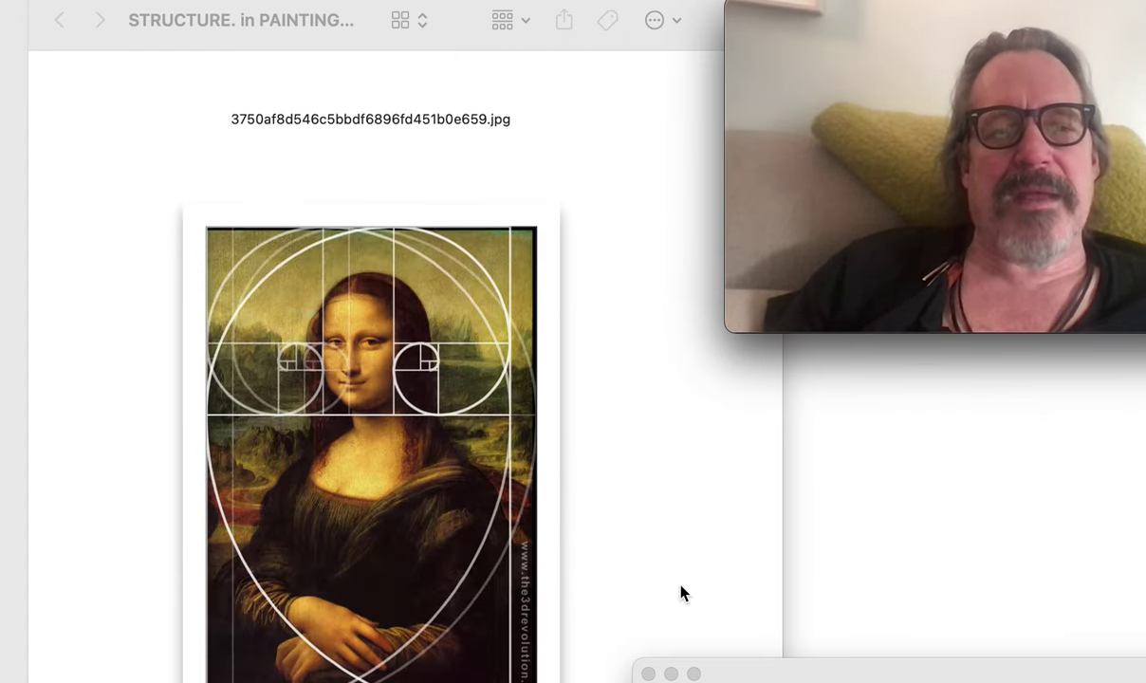
- Scroll past two more Mona Lisa proportion overlays and a festival crowd photo to the parliament brawl photo
scroll(680, 593, up, 1)
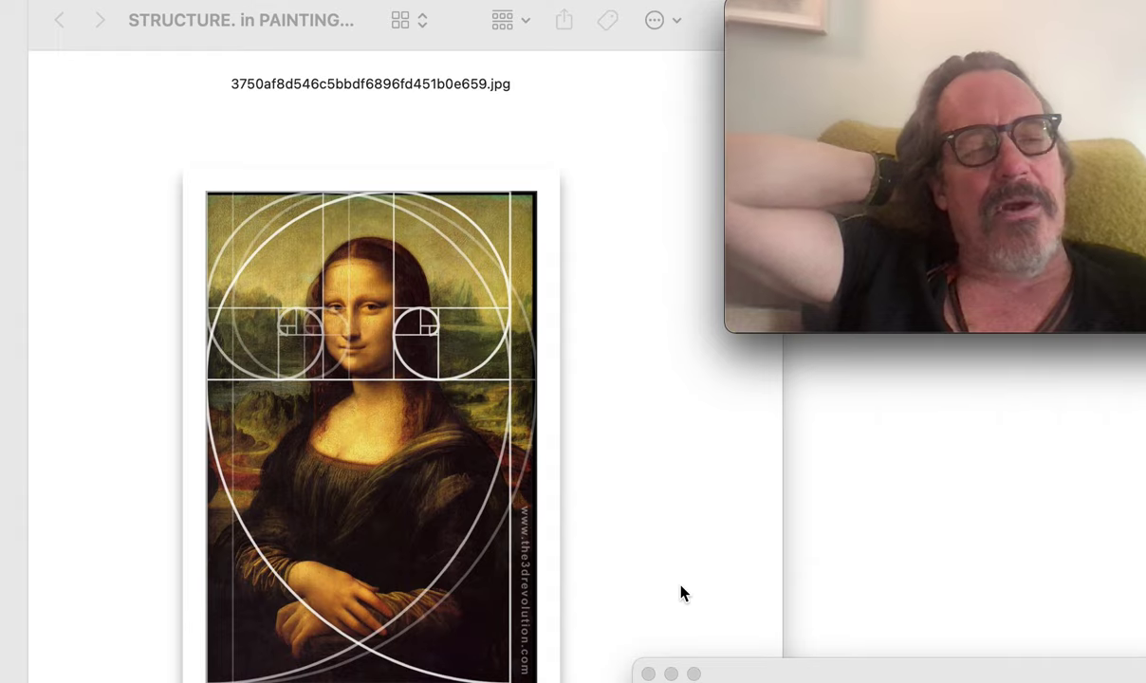
scroll(681, 593, down, 5)
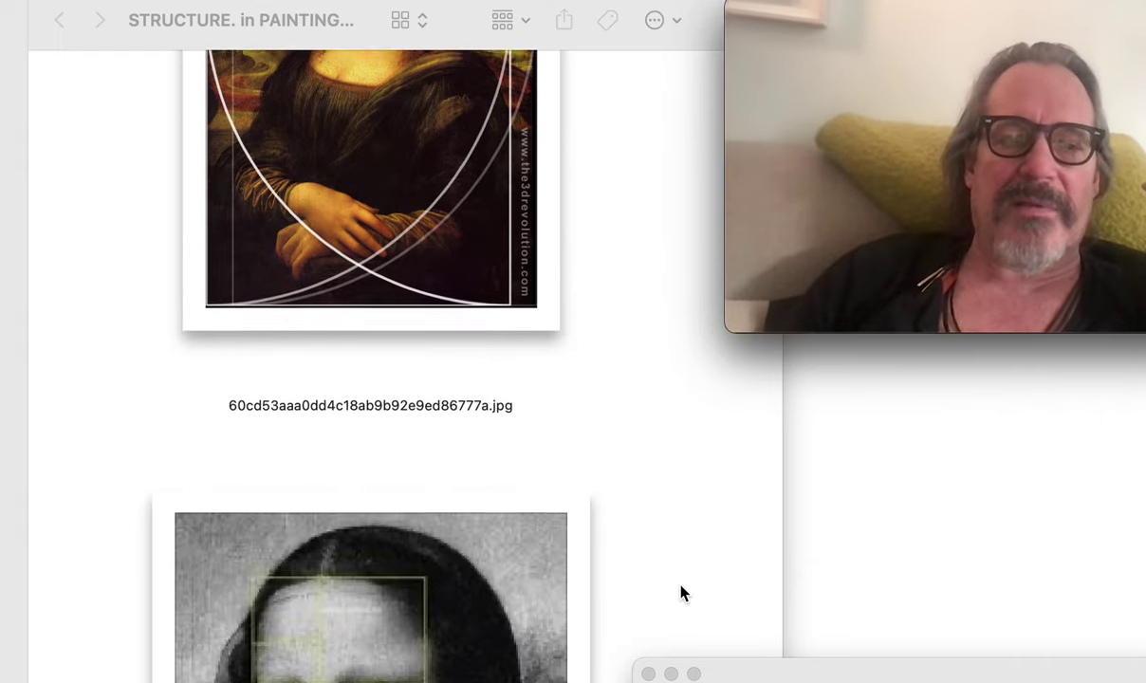
scroll(681, 593, down, 10)
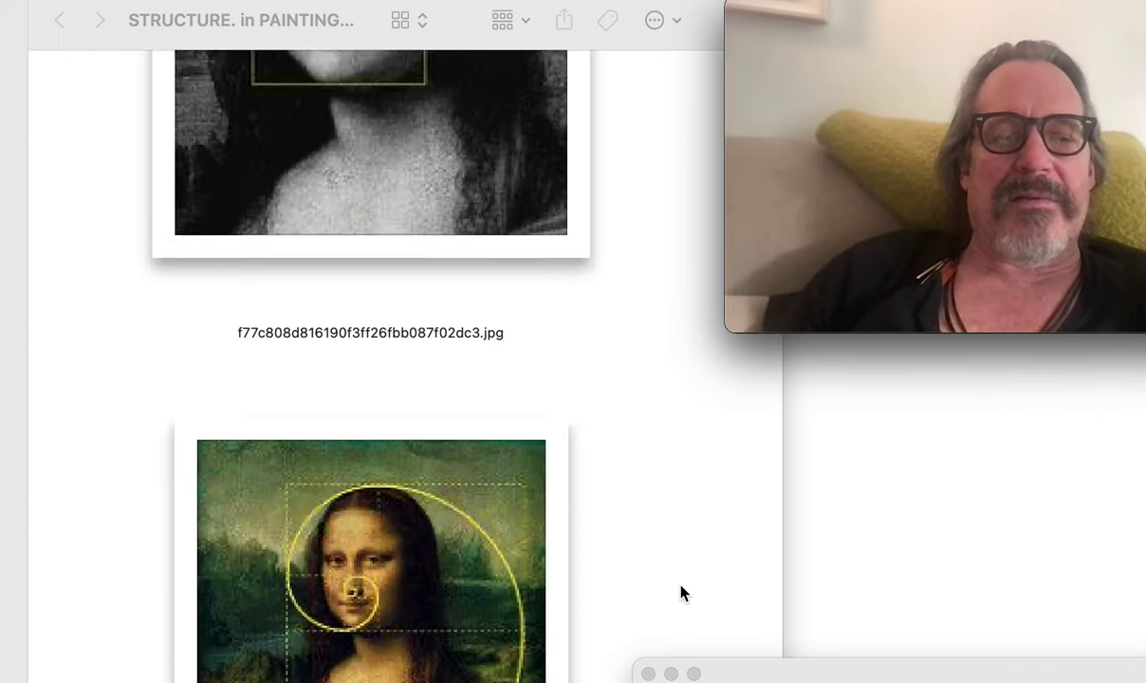
scroll(681, 593, down, 11)
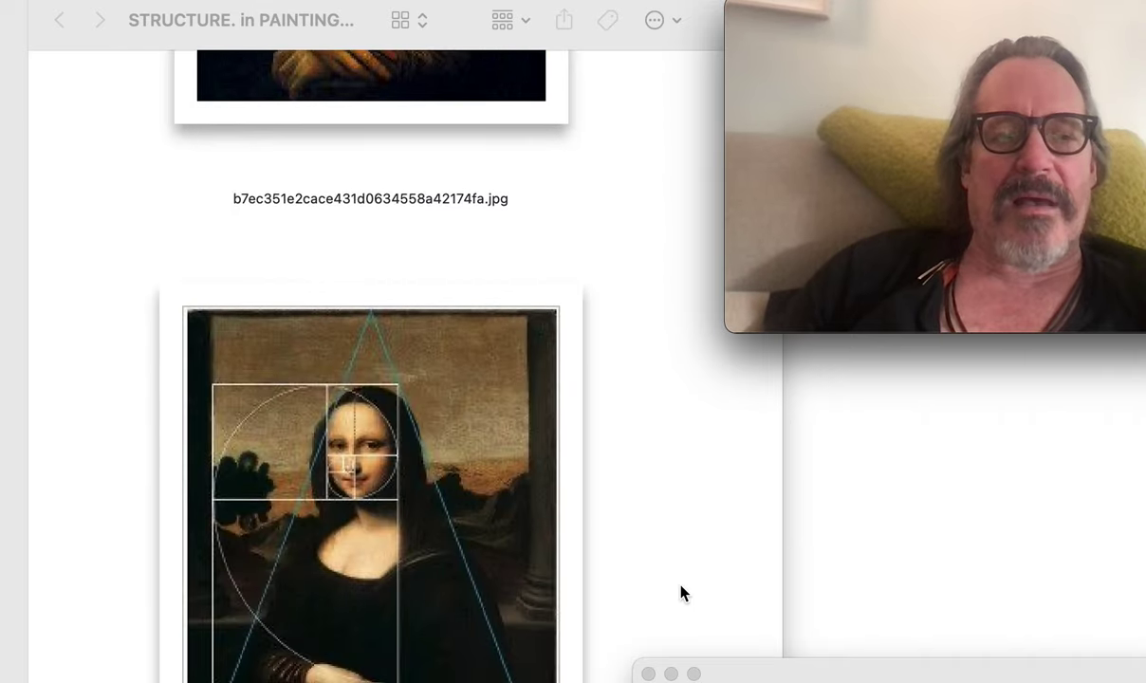
scroll(681, 593, down, 4)
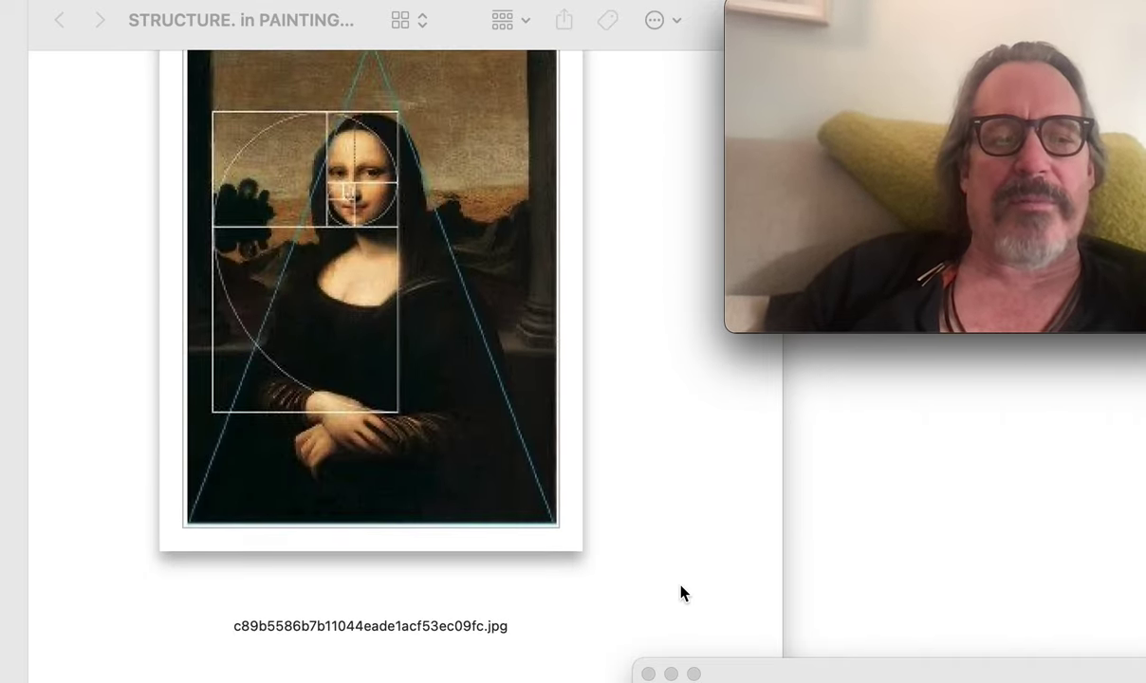
scroll(682, 593, down, 8)
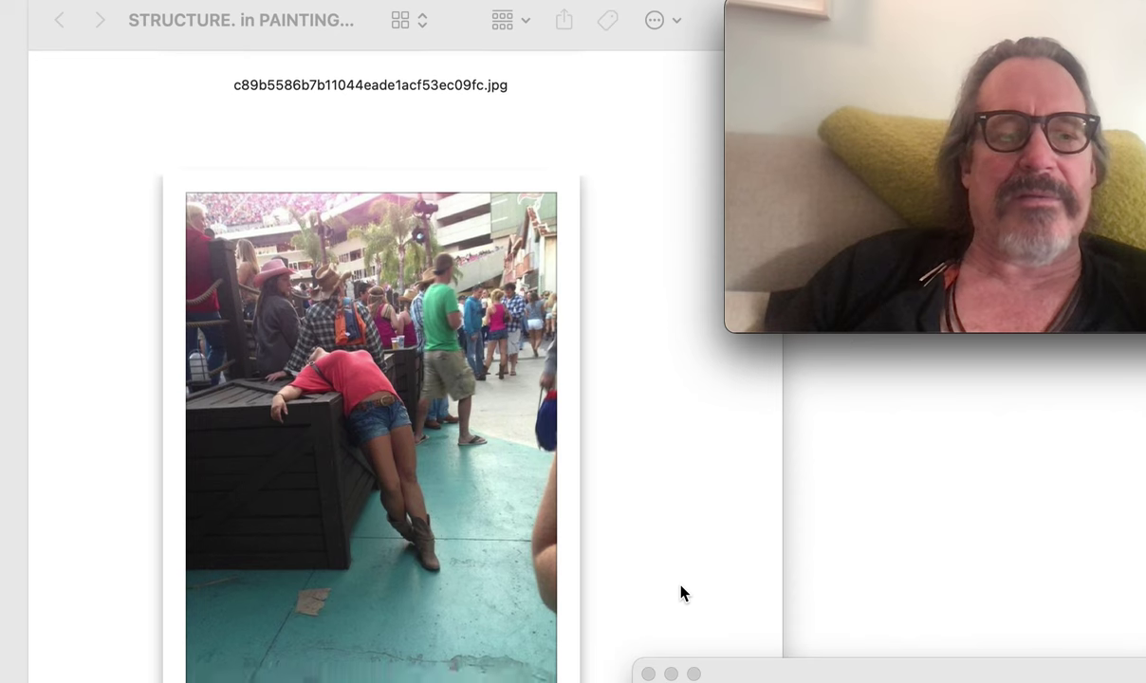
scroll(681, 593, down, 1)
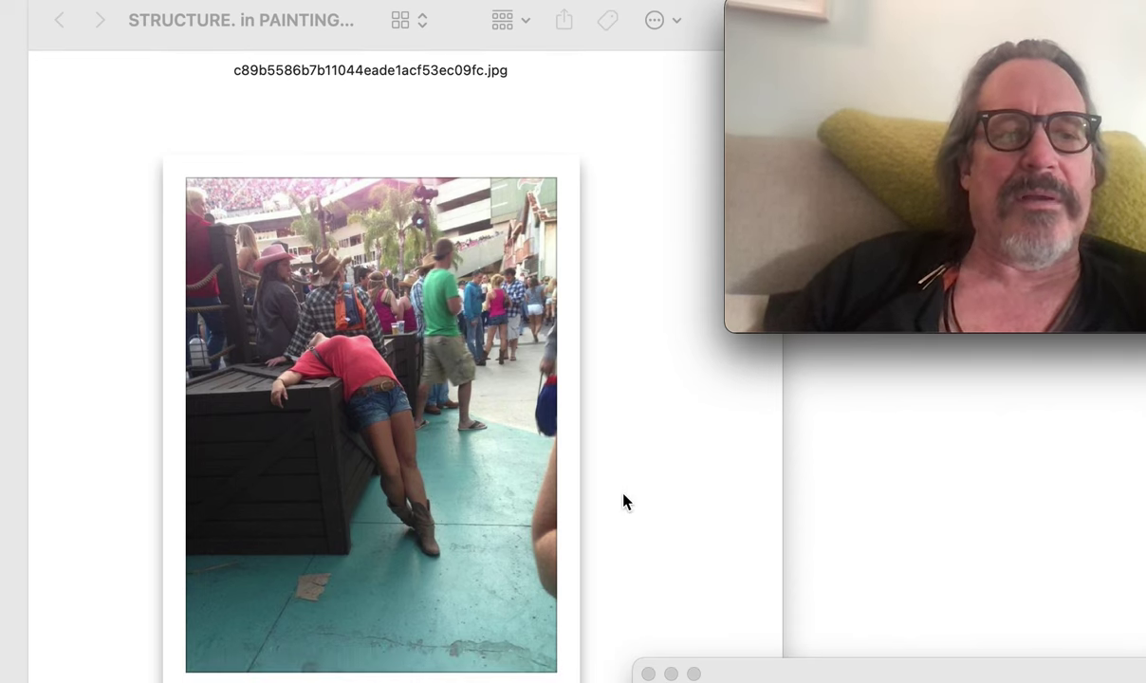
scroll(624, 501, down, 1)
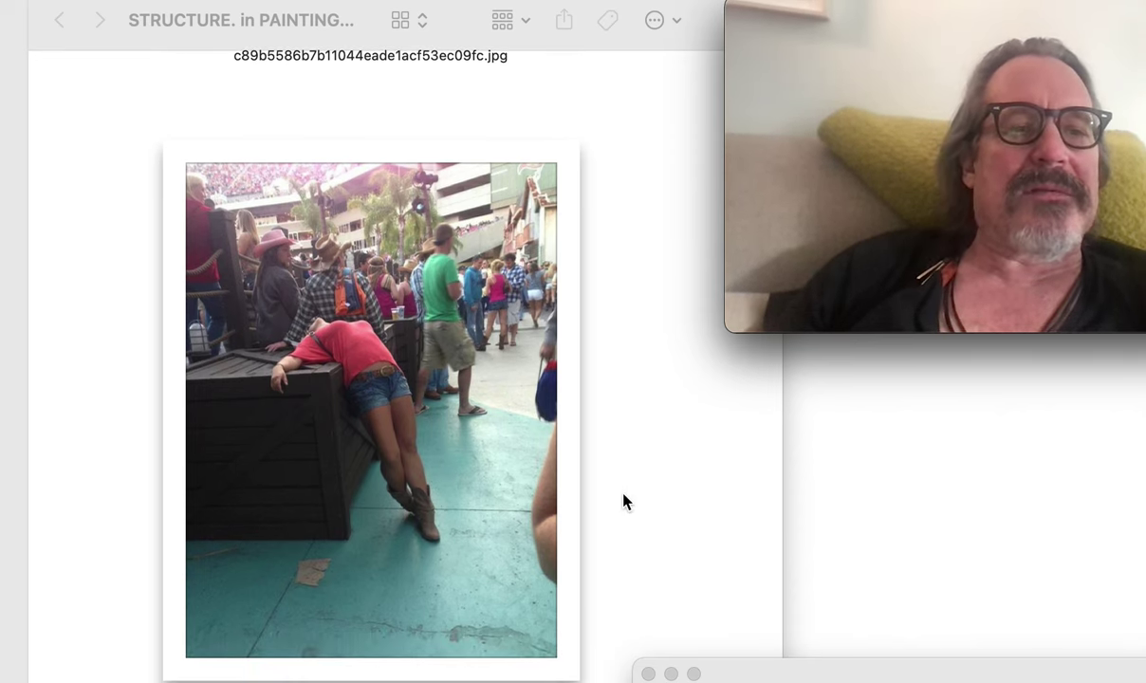
scroll(625, 501, down, 4)
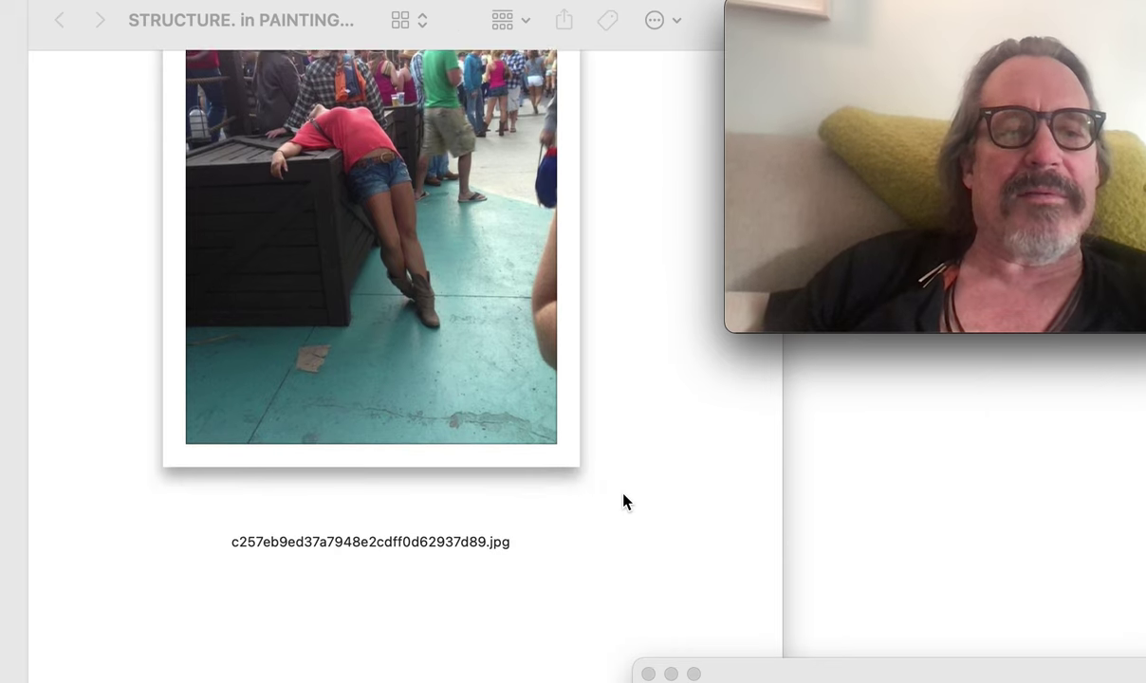
scroll(625, 501, down, 8)
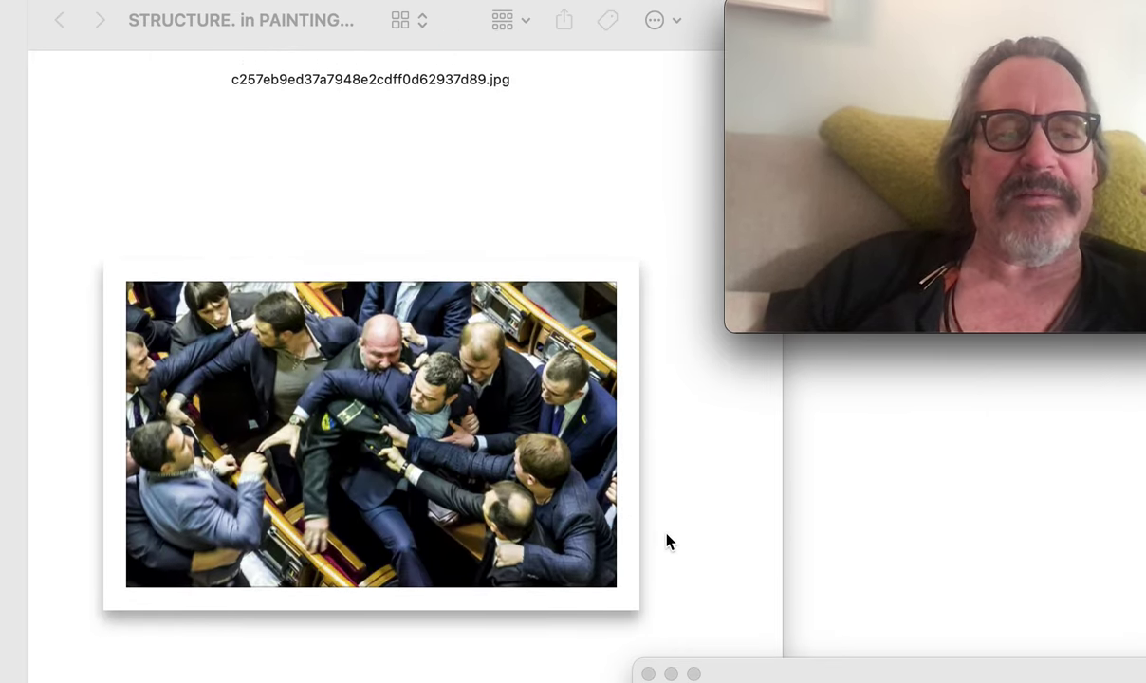
- Scroll past the brawl photos and Renaissance composite to 572bb9d3c732d972c9b2144efaba0d1d.jpg, Las Meninas with golden rectangles
scroll(666, 540, down, 1)
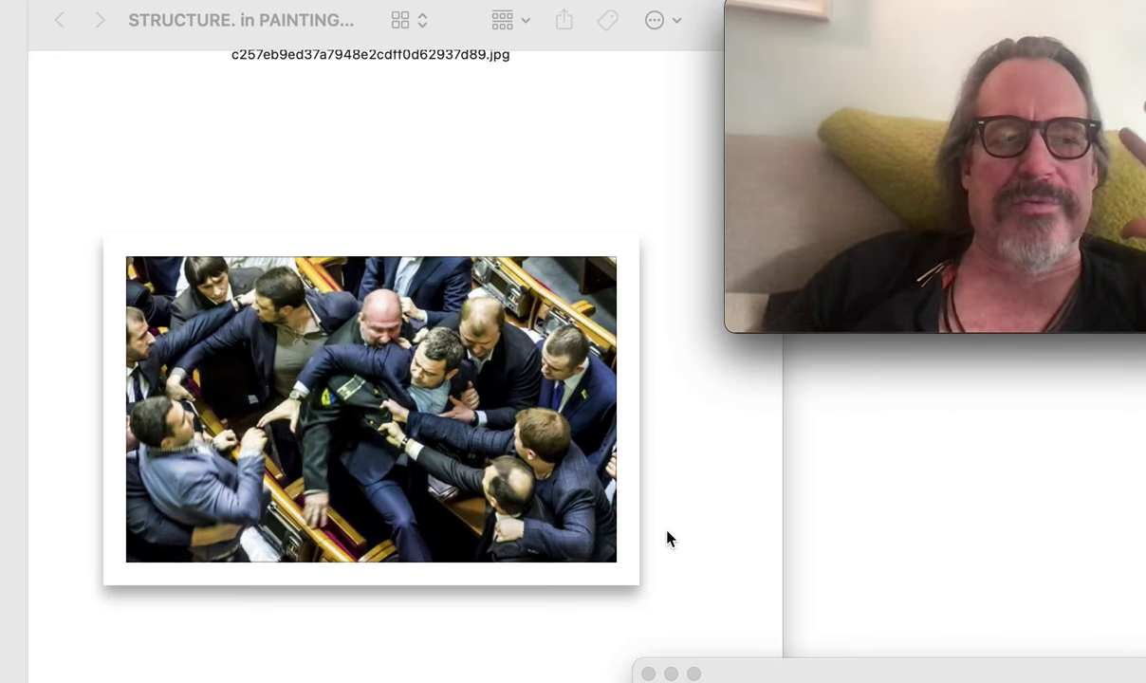
scroll(667, 538, down, 10)
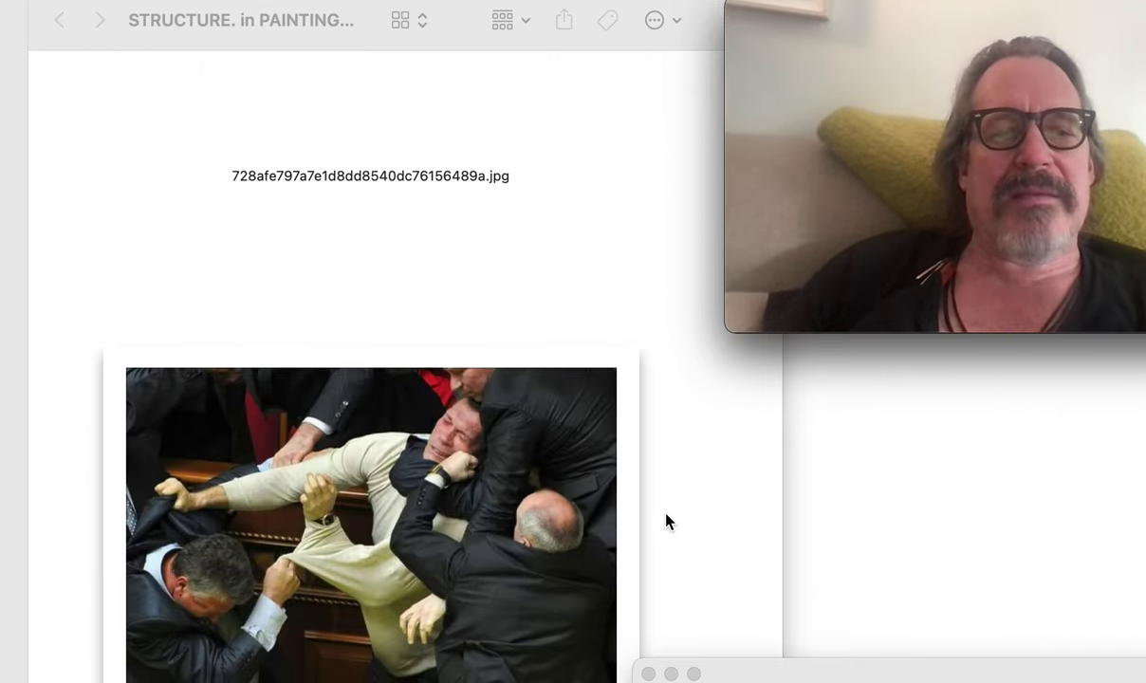
scroll(667, 527, down, 5)
scroll(667, 522, down, 12)
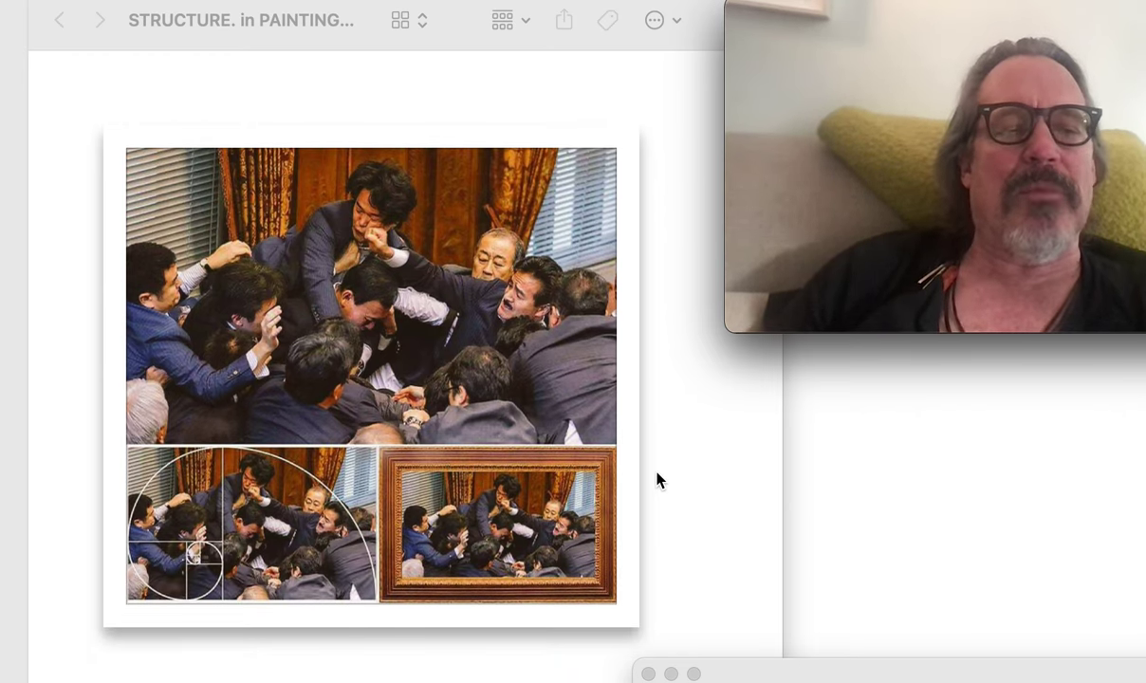
scroll(661, 480, down, 7)
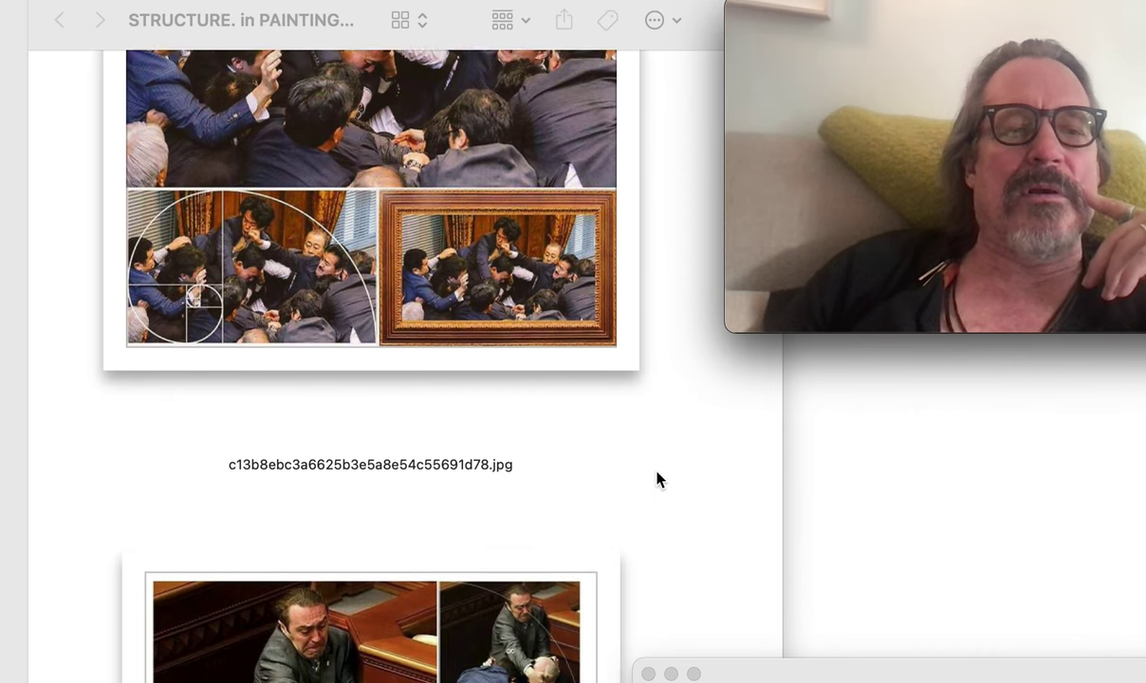
scroll(624, 400, down, 5)
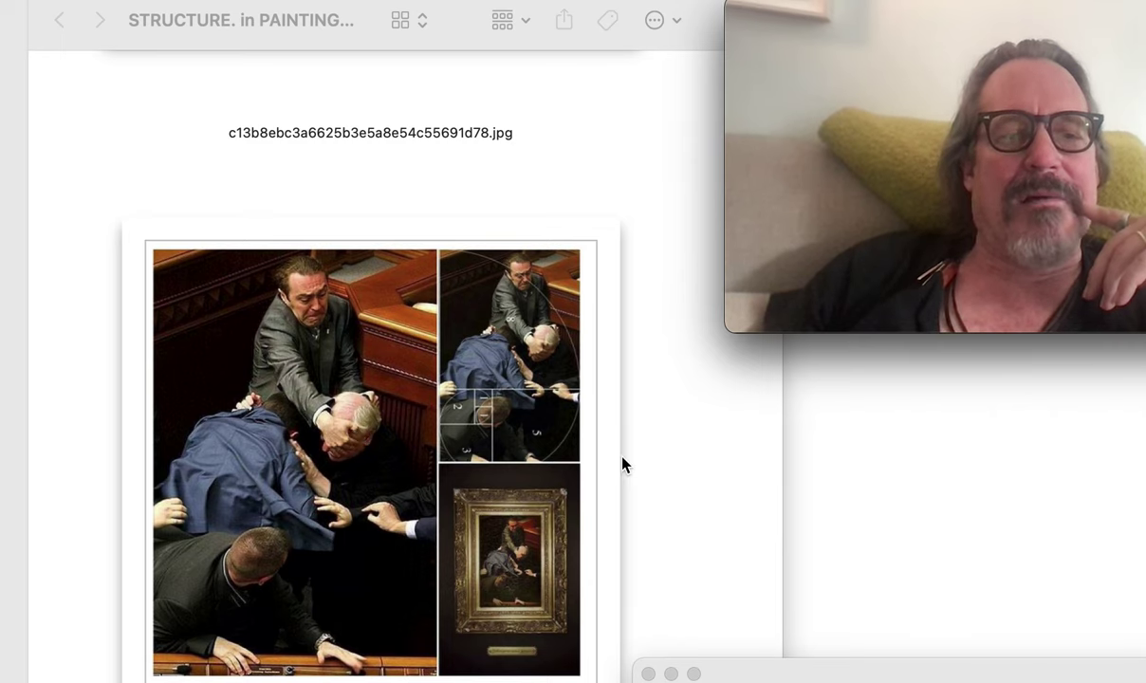
scroll(622, 464, down, 3)
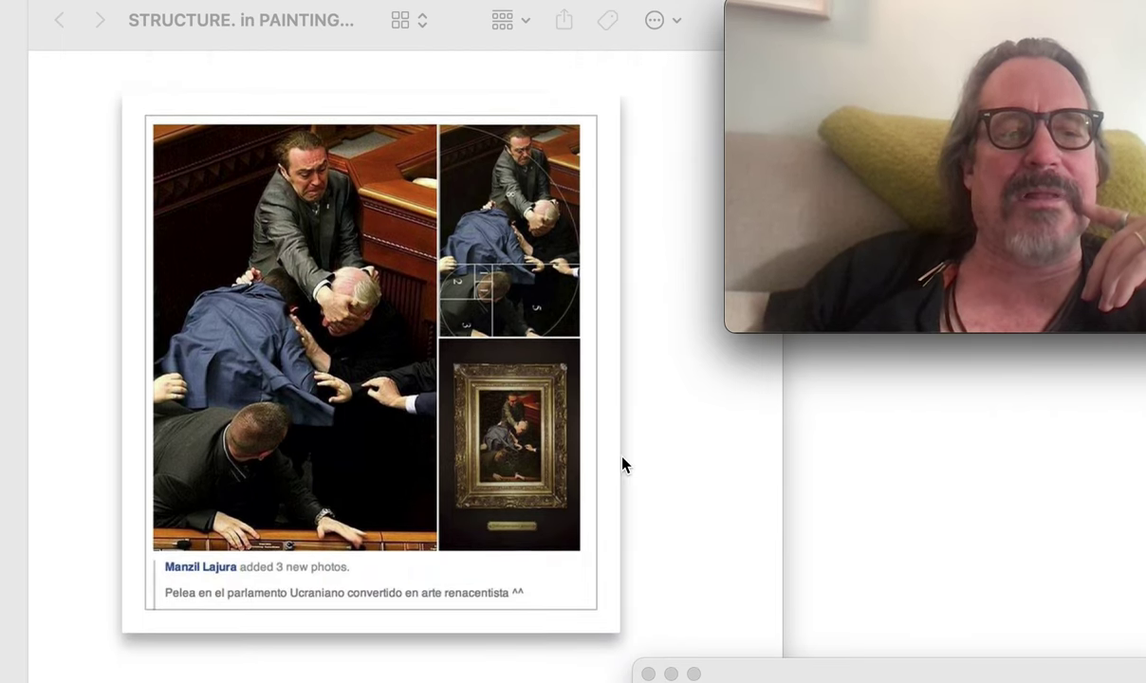
scroll(657, 473, down, 14)
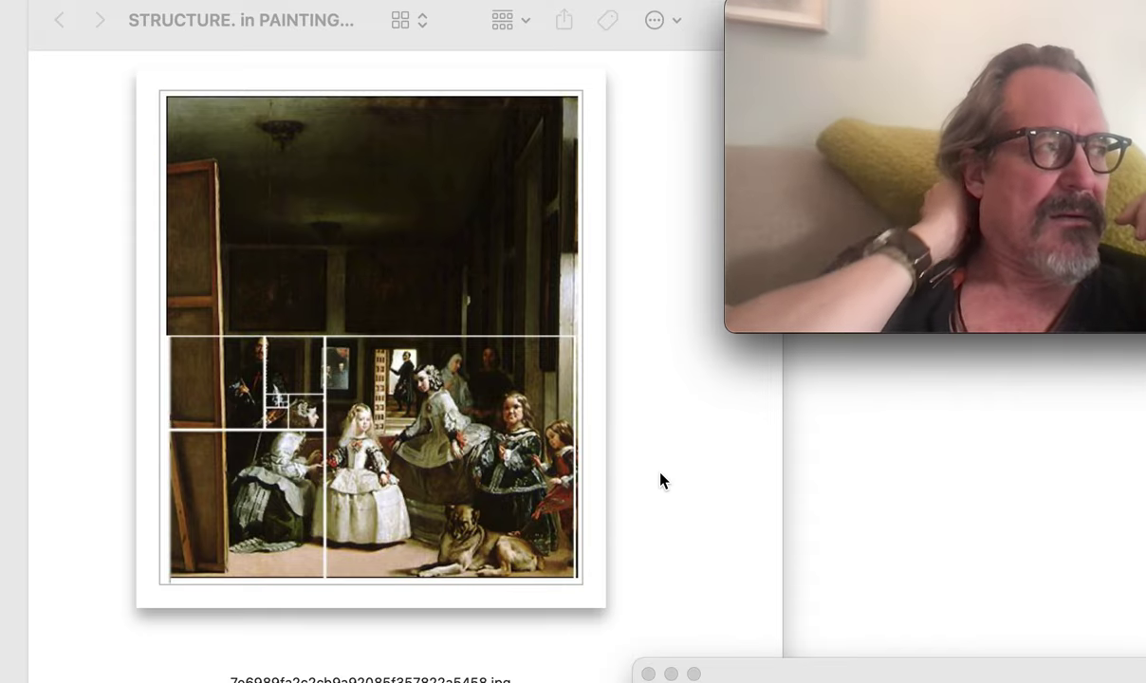
- Scroll past the red geometric diagram and paired analyses to Mantegna's Dead Christ with red perspective lines
scroll(644, 429, down, 1)
scroll(644, 429, down, 10)
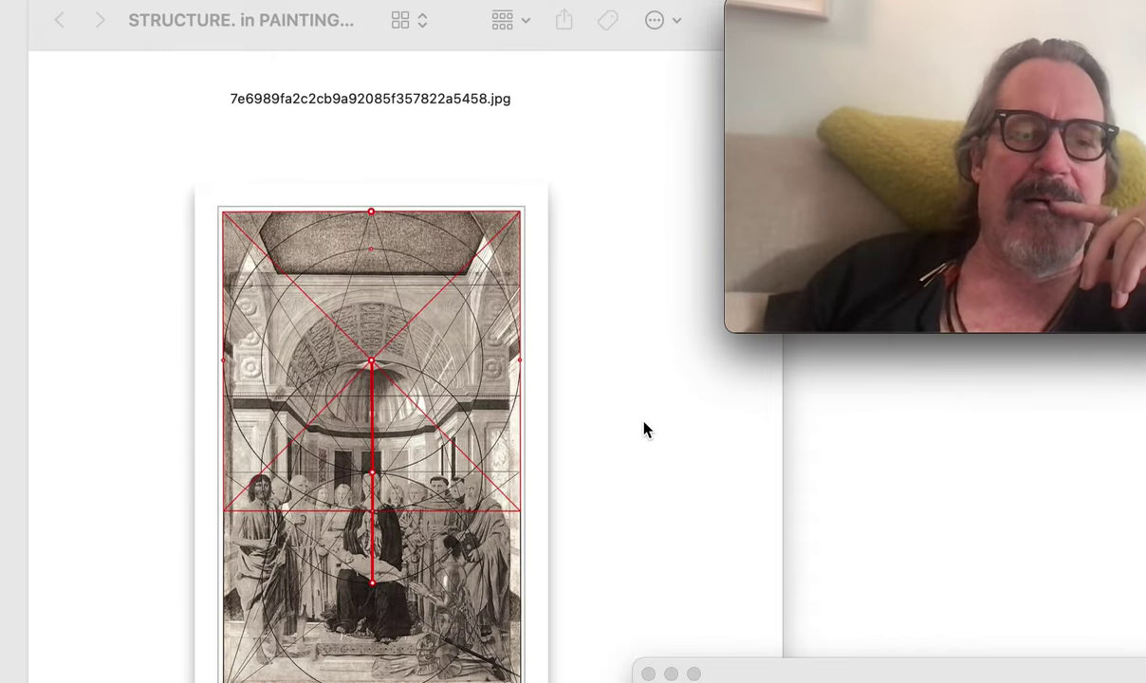
scroll(644, 429, down, 15)
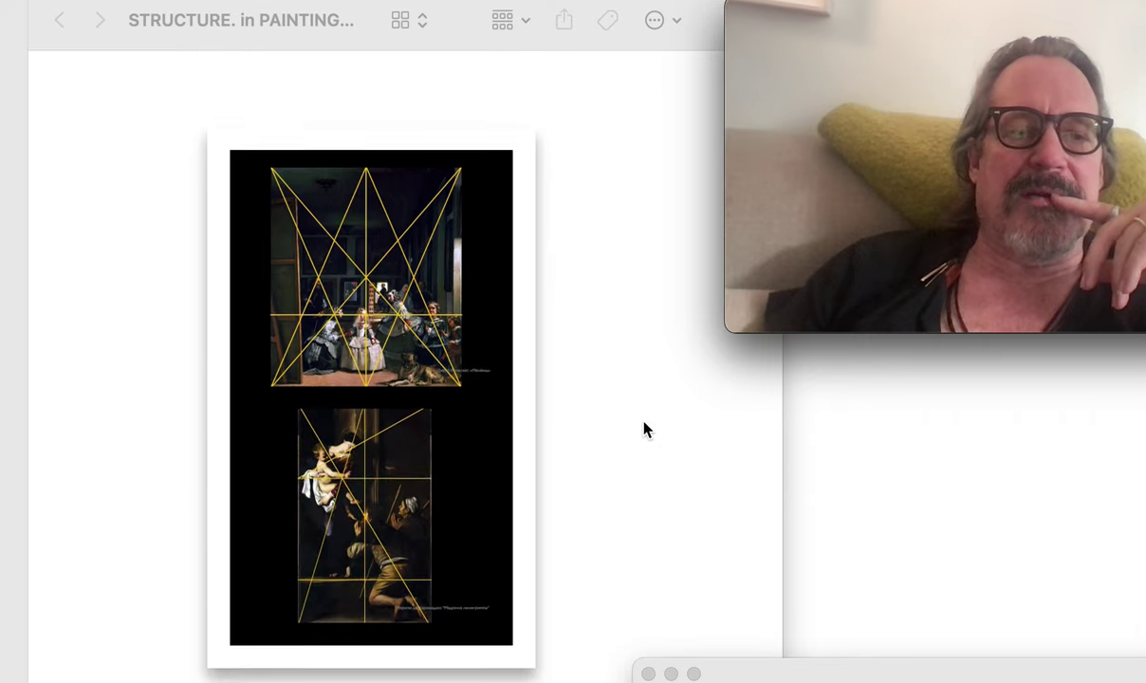
scroll(644, 429, down, 10)
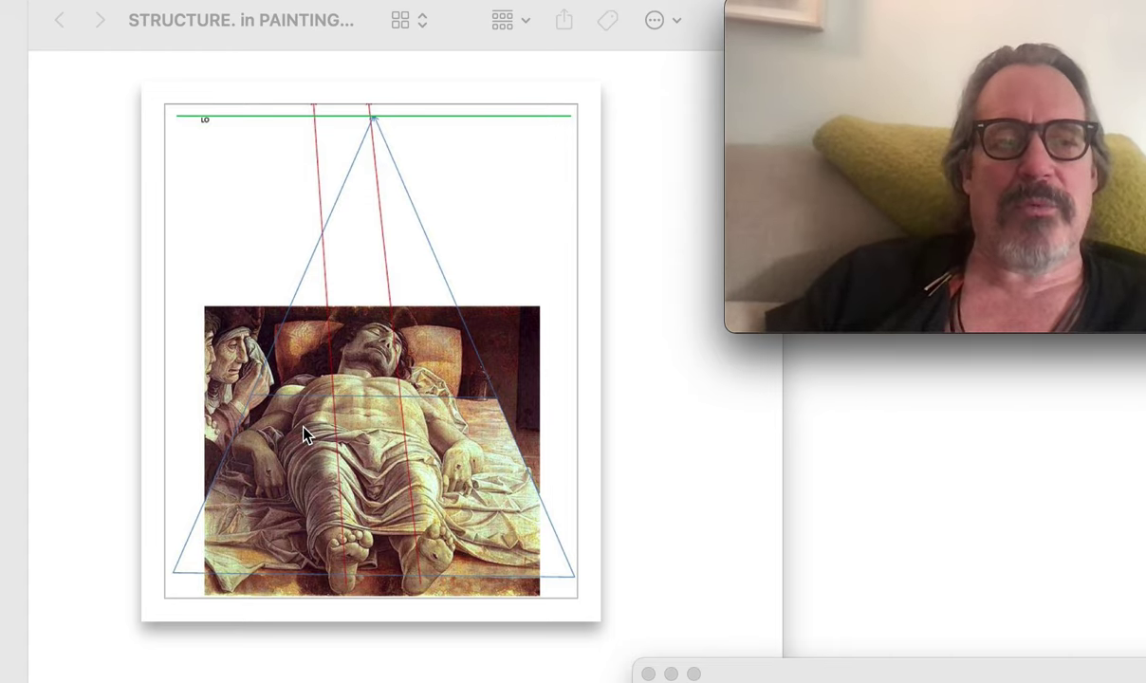
- Scroll past the Raphael Madonna, angel statue and Marat images to 6adcd840a39c0cf48c389208c52985fe.jpg, Vermeer's balance painting
scroll(623, 490, down, 10)
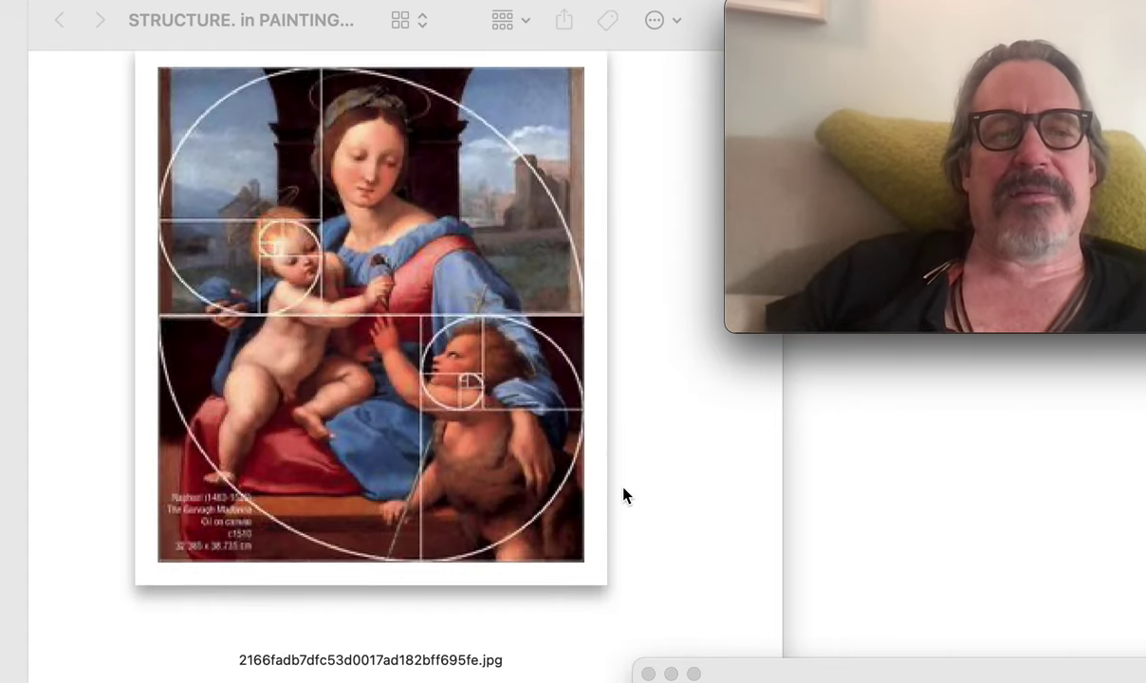
scroll(622, 493, down, 10)
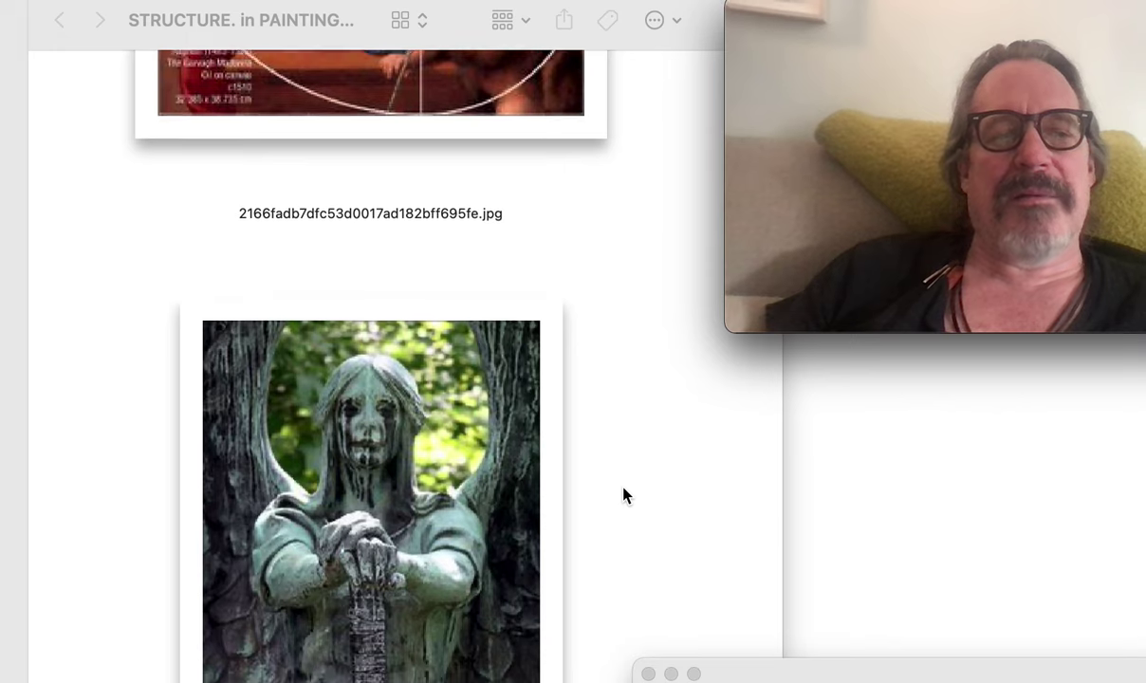
scroll(624, 494, down, 2)
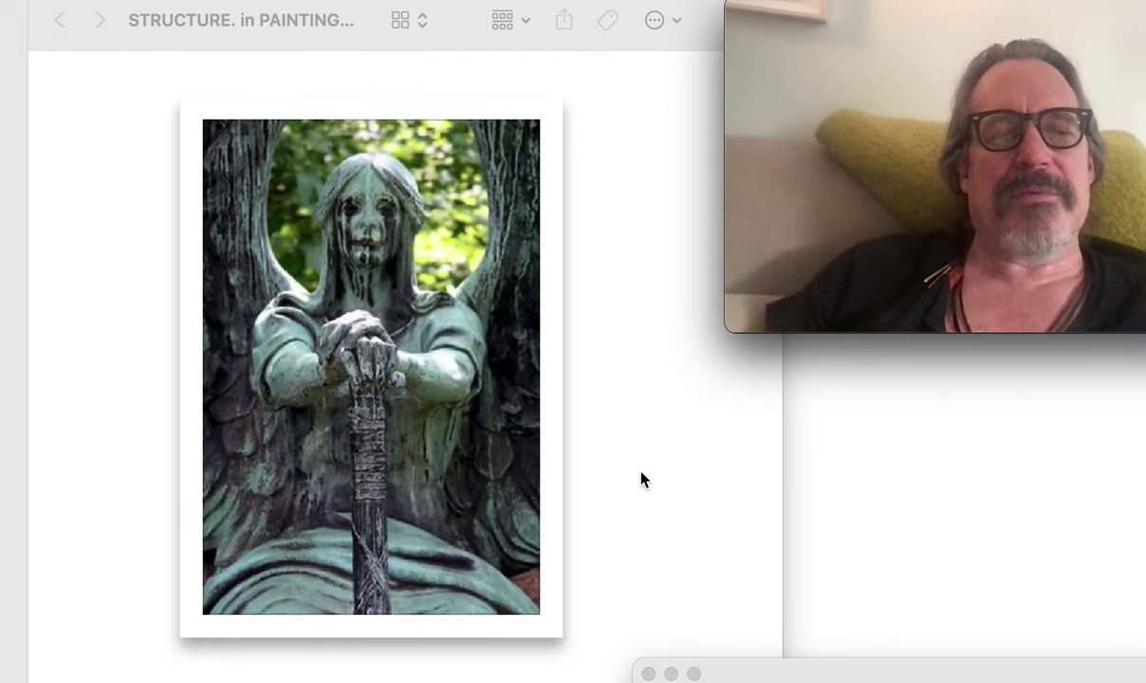
scroll(640, 478, down, 15)
scroll(640, 478, down, 10)
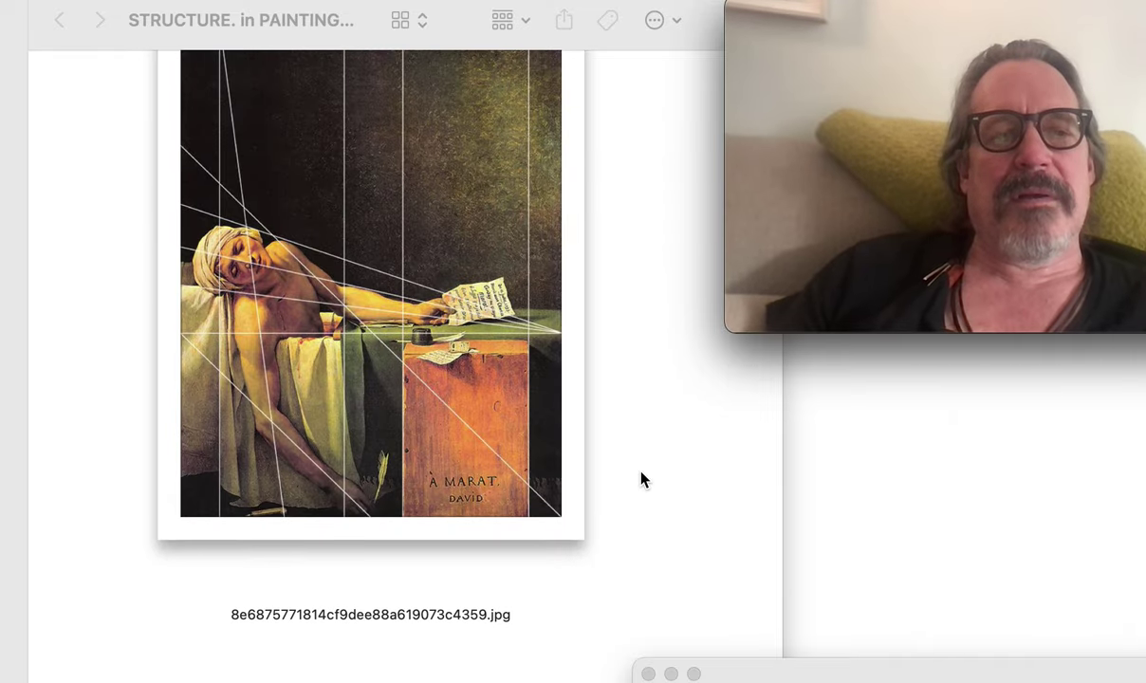
scroll(434, 282, up, 3)
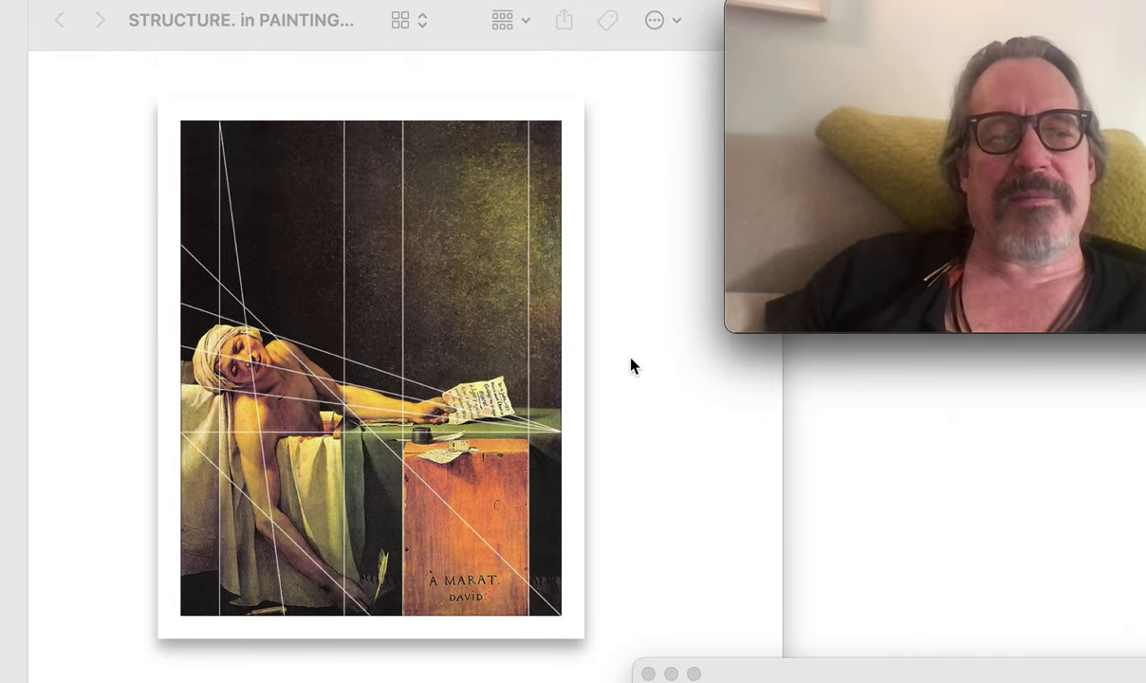
scroll(629, 382, down, 10)
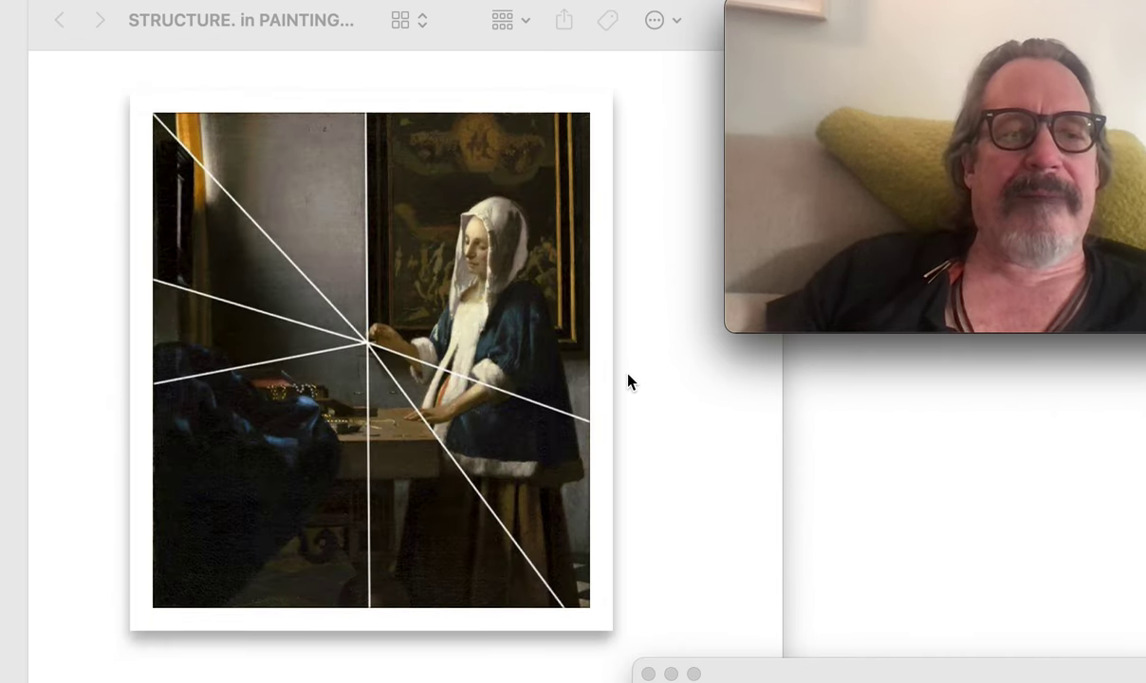
scroll(629, 382, down, 3)
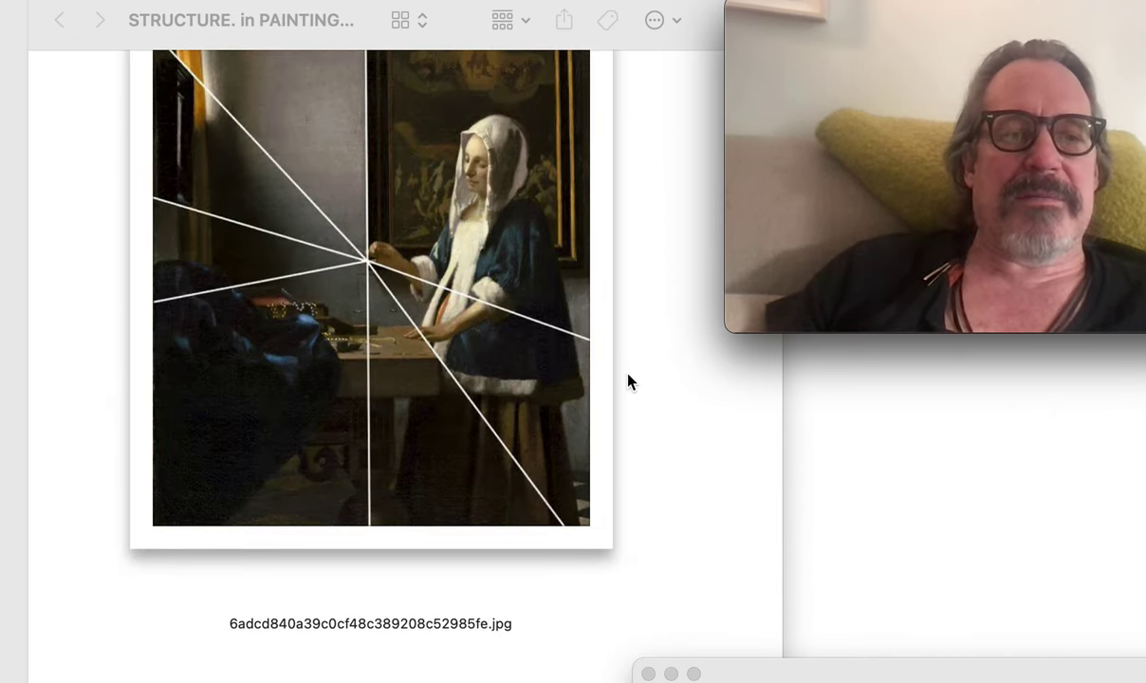
scroll(629, 381, up, 2)
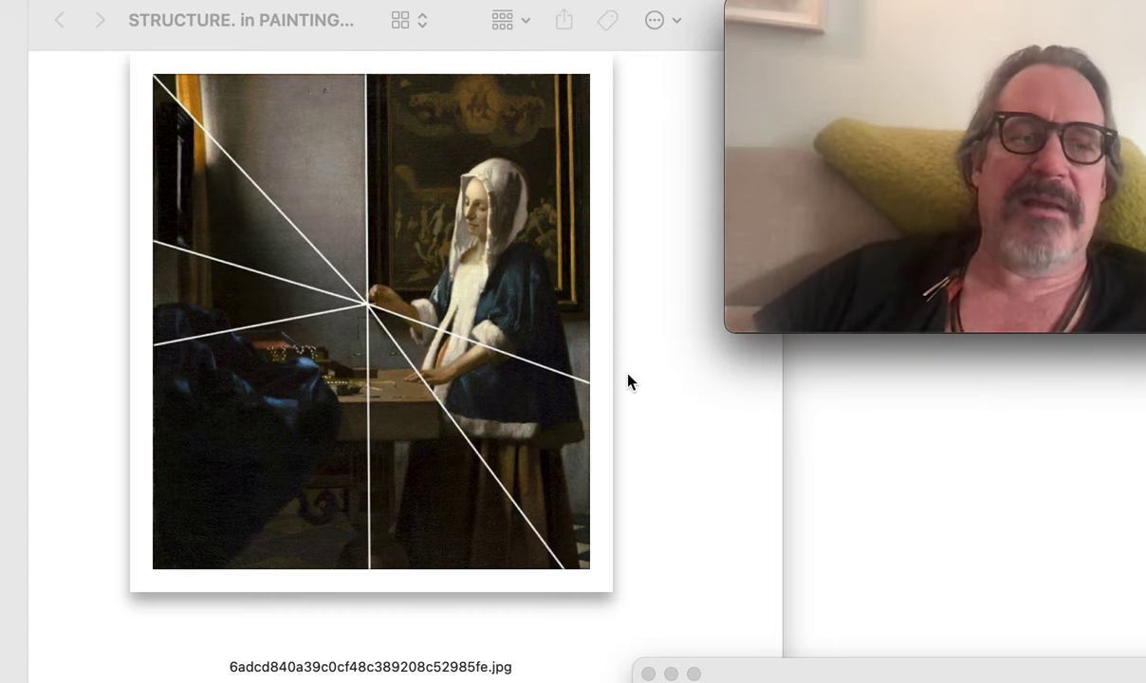
- Scroll past the Astronomer, ballet, fisherman-net and ochre-wall photos and beach grid to the Venus panels
scroll(628, 382, down, 10)
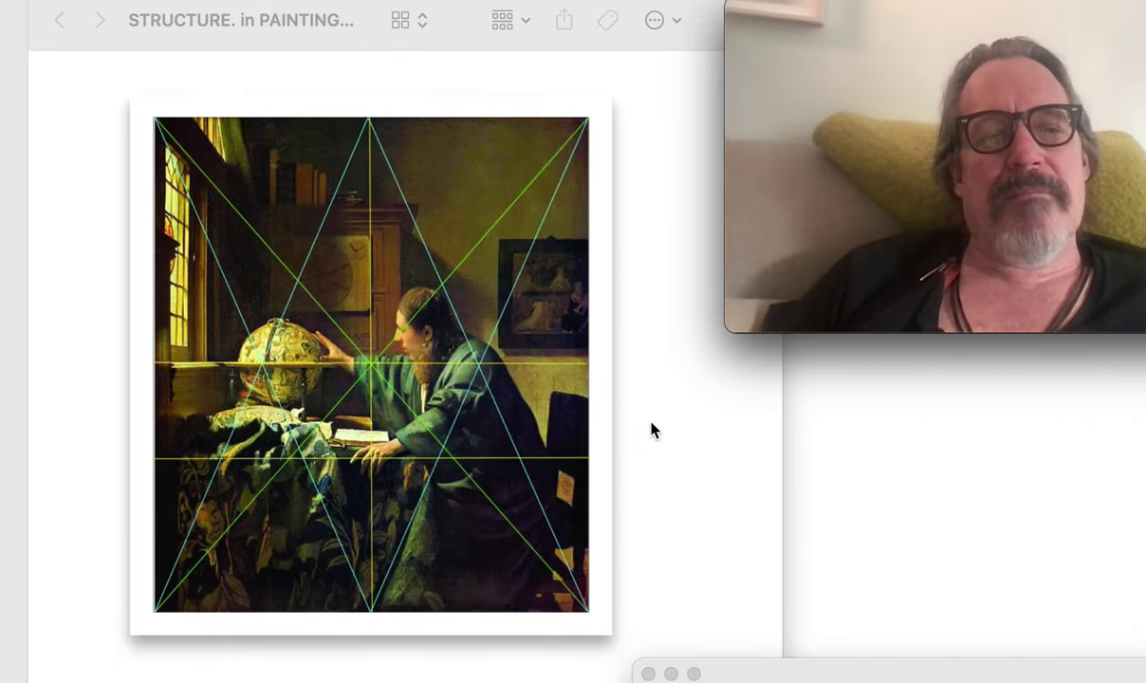
scroll(653, 430, down, 8)
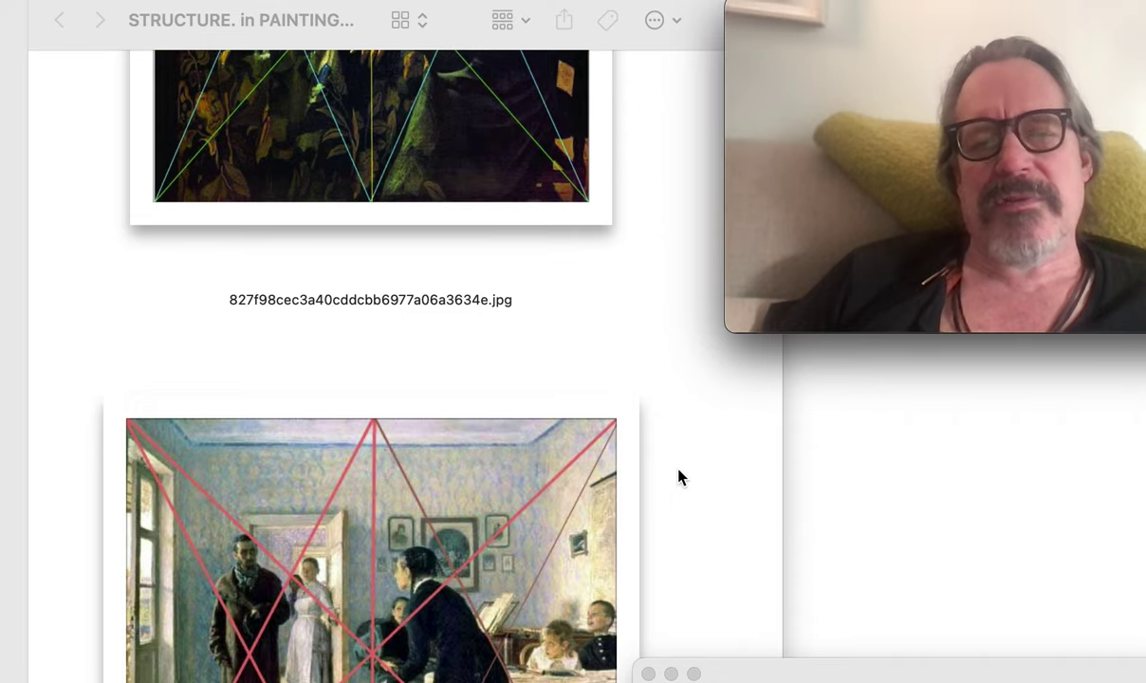
scroll(681, 472, down, 8)
scroll(679, 476, down, 15)
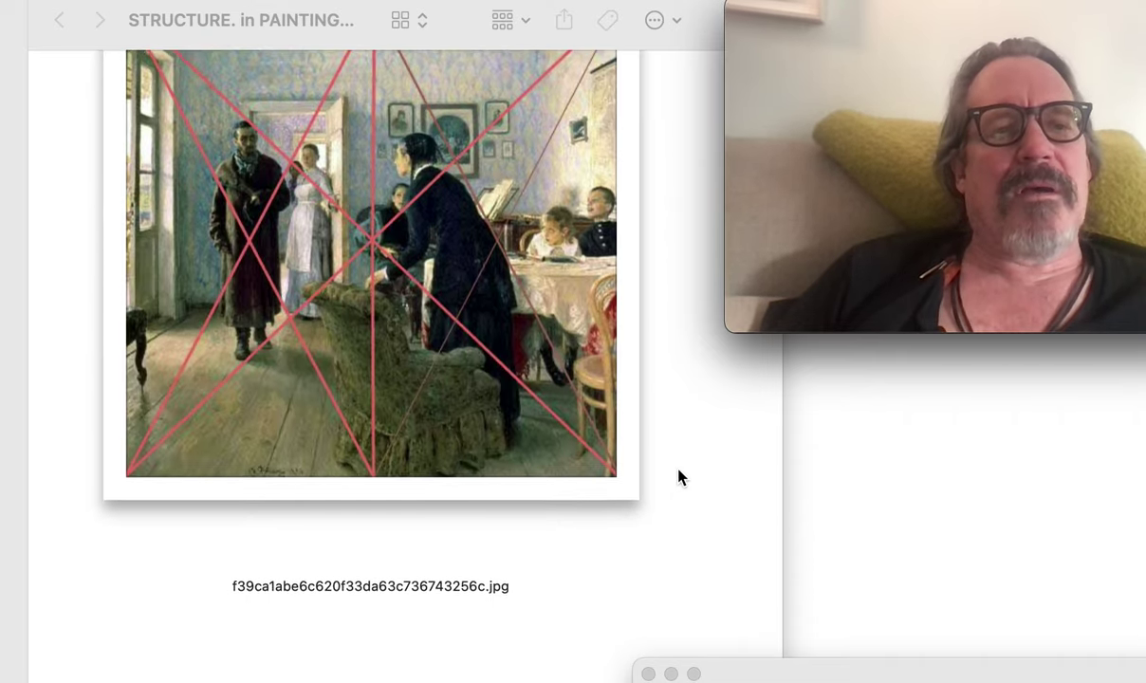
scroll(679, 476, down, 15)
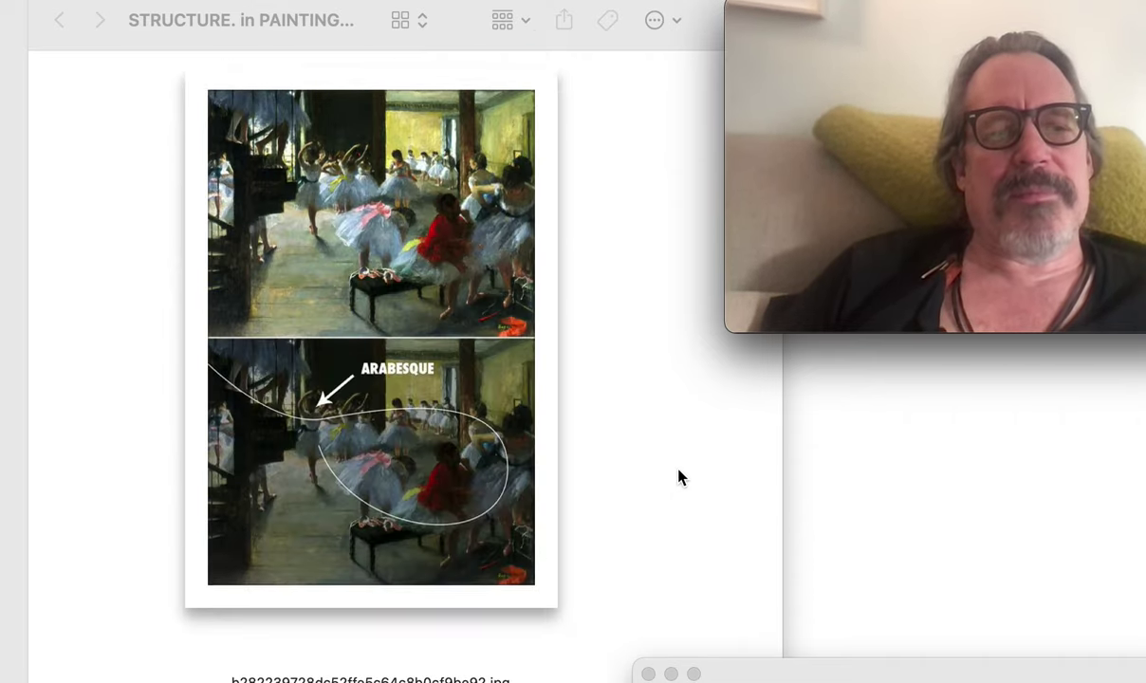
scroll(679, 476, up, 3)
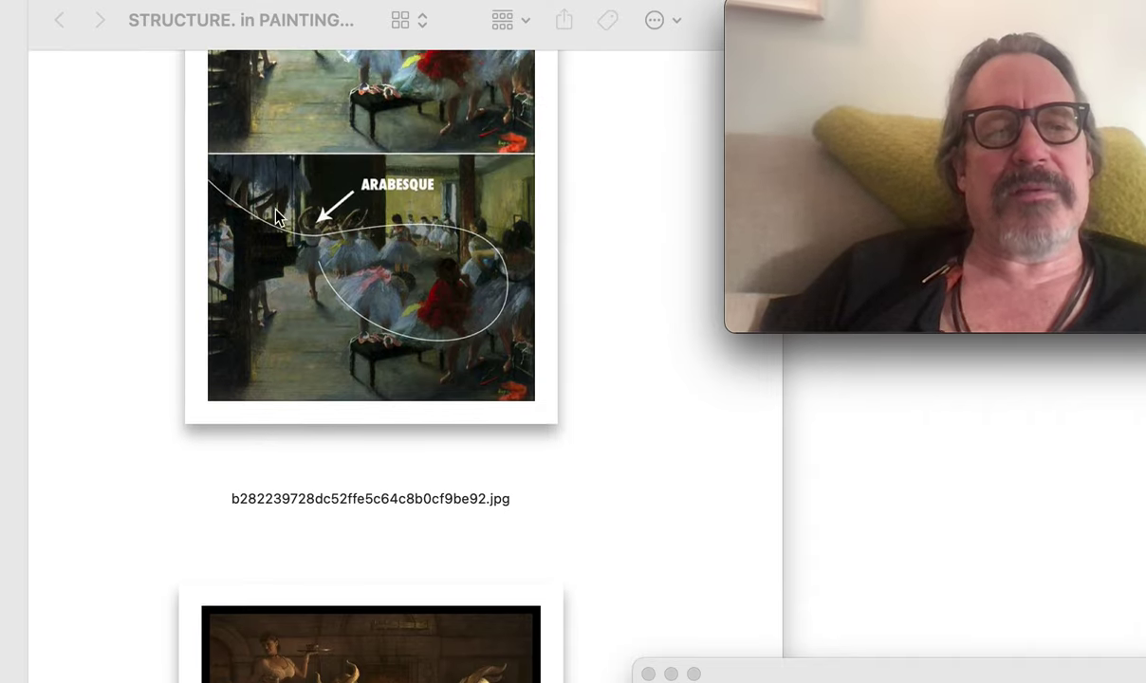
scroll(621, 475, down, 15)
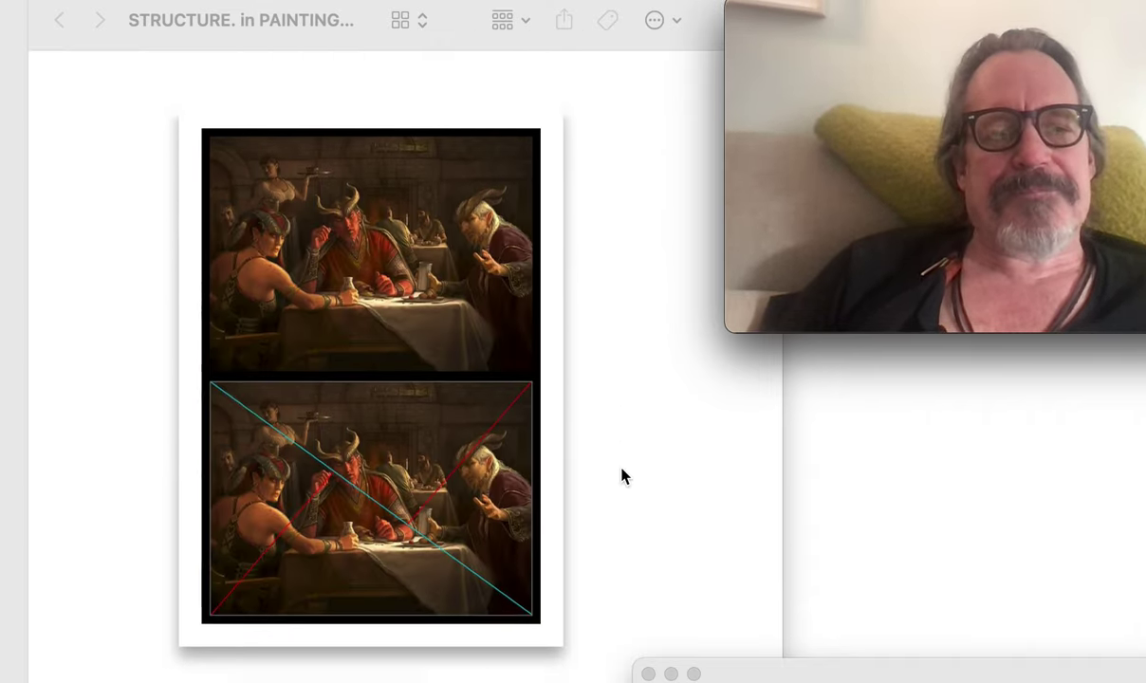
scroll(621, 475, down, 12)
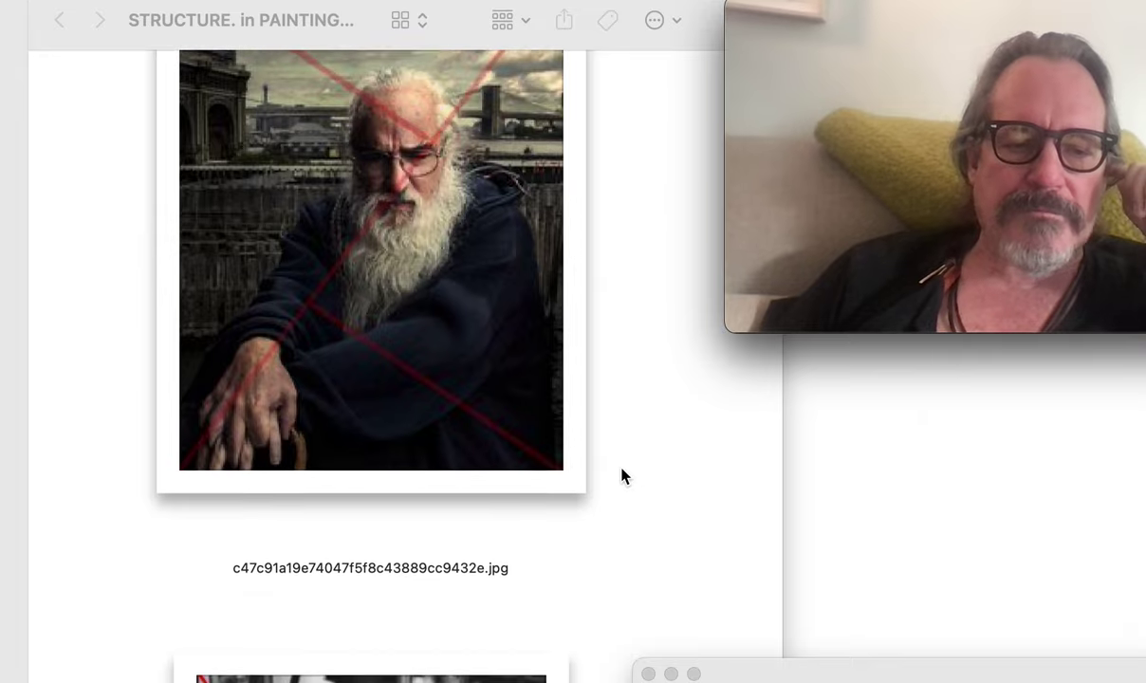
scroll(622, 476, down, 15)
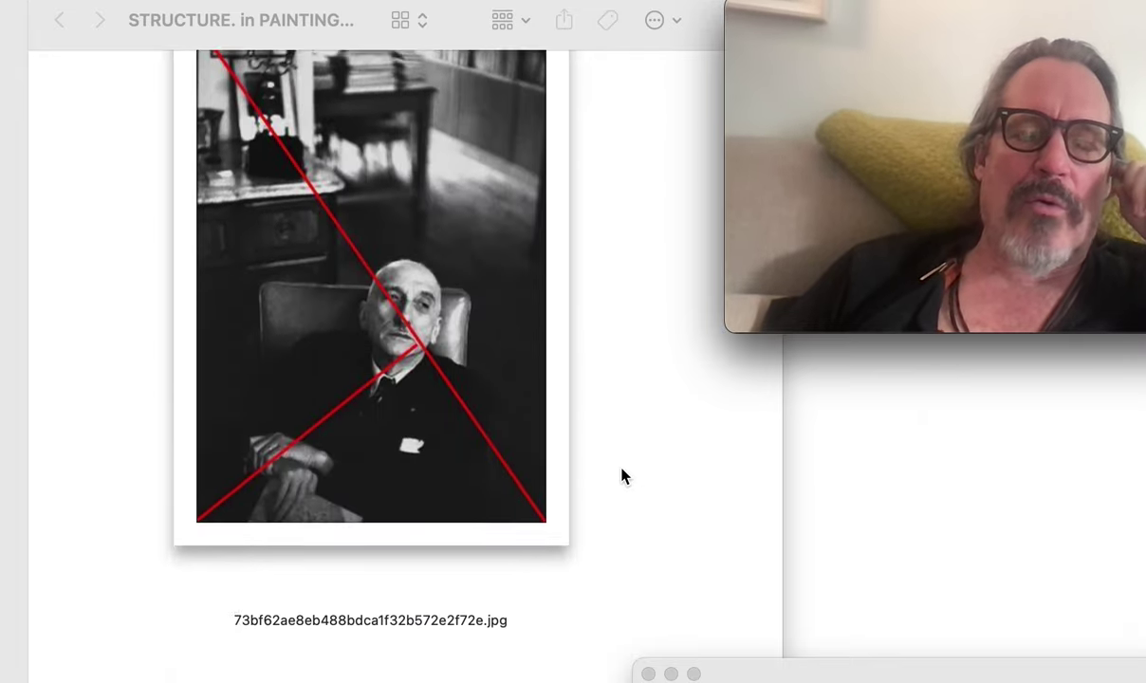
scroll(622, 475, down, 12)
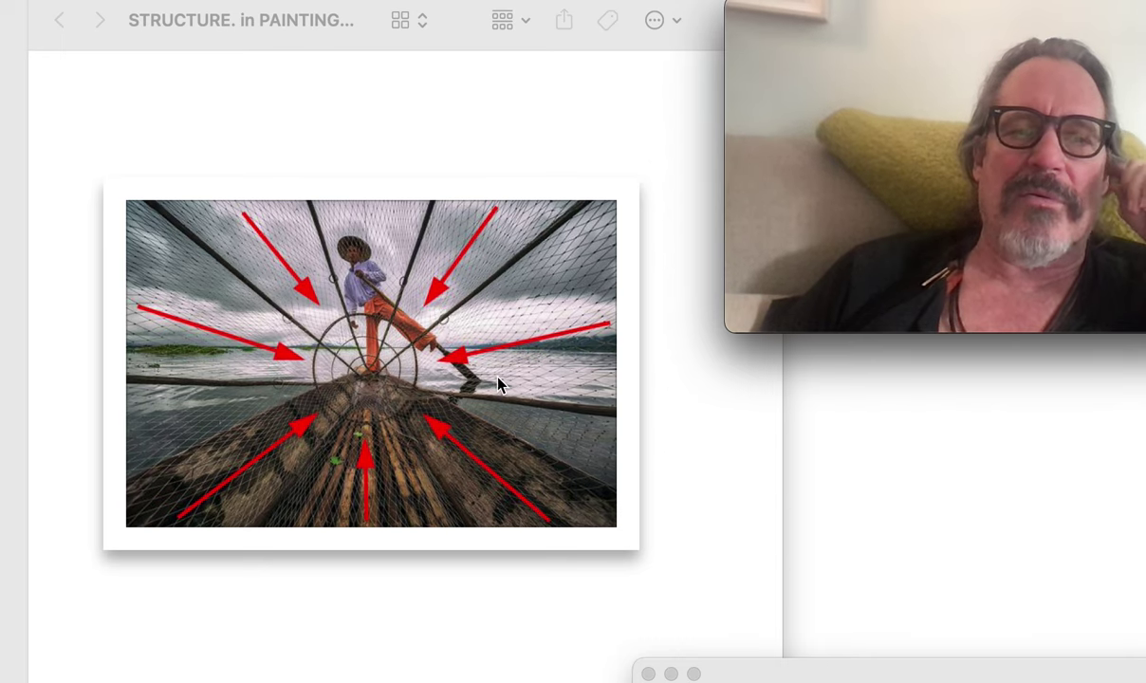
scroll(672, 424, down, 2)
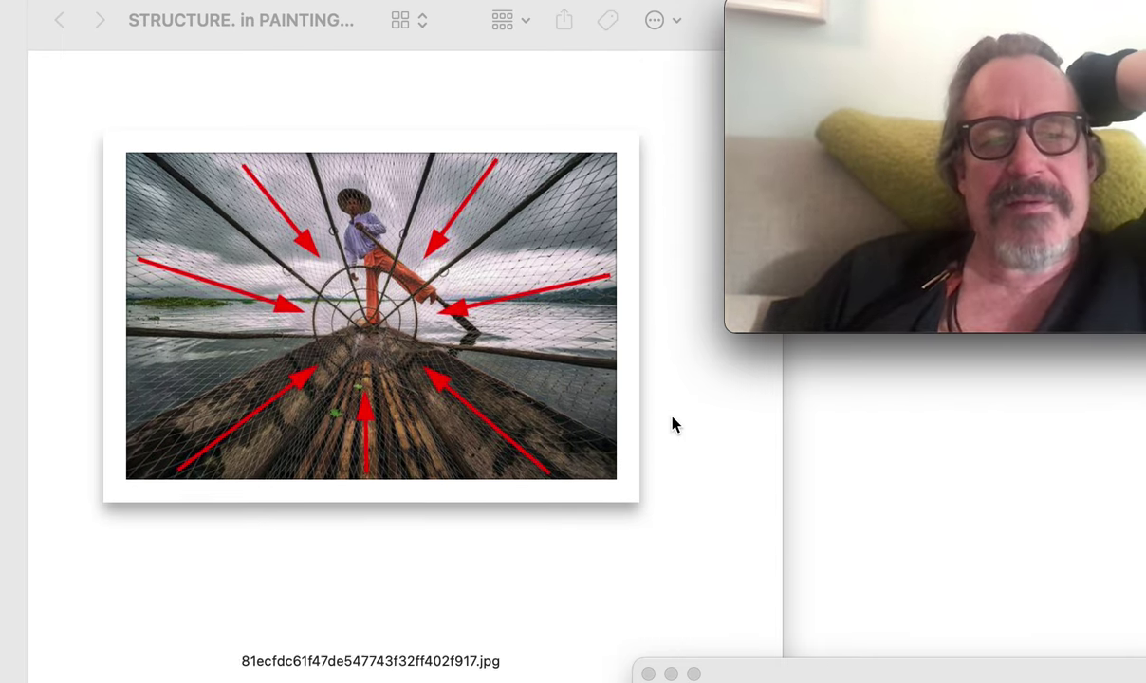
scroll(672, 424, down, 17)
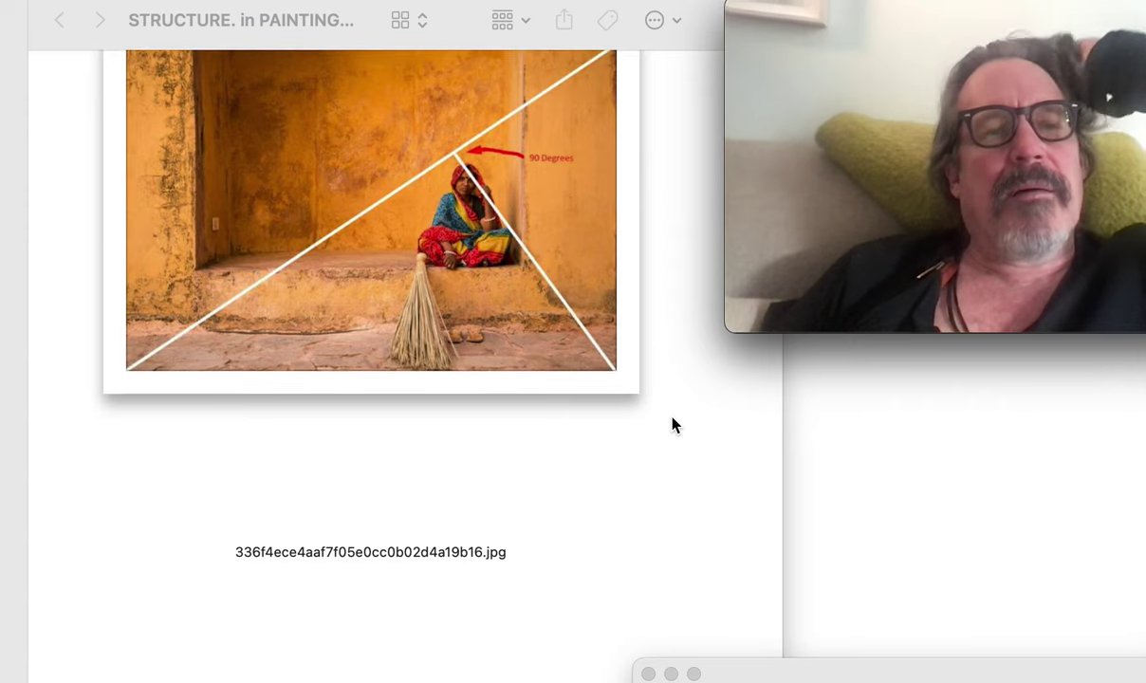
scroll(672, 424, down, 8)
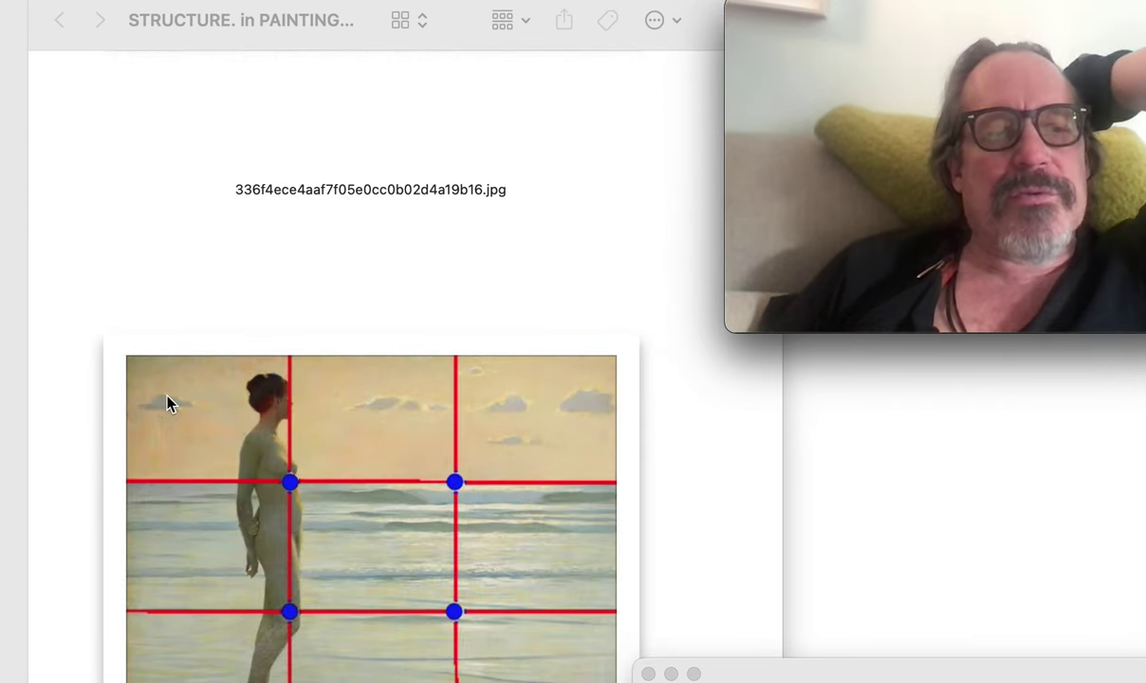
scroll(679, 478, down, 20)
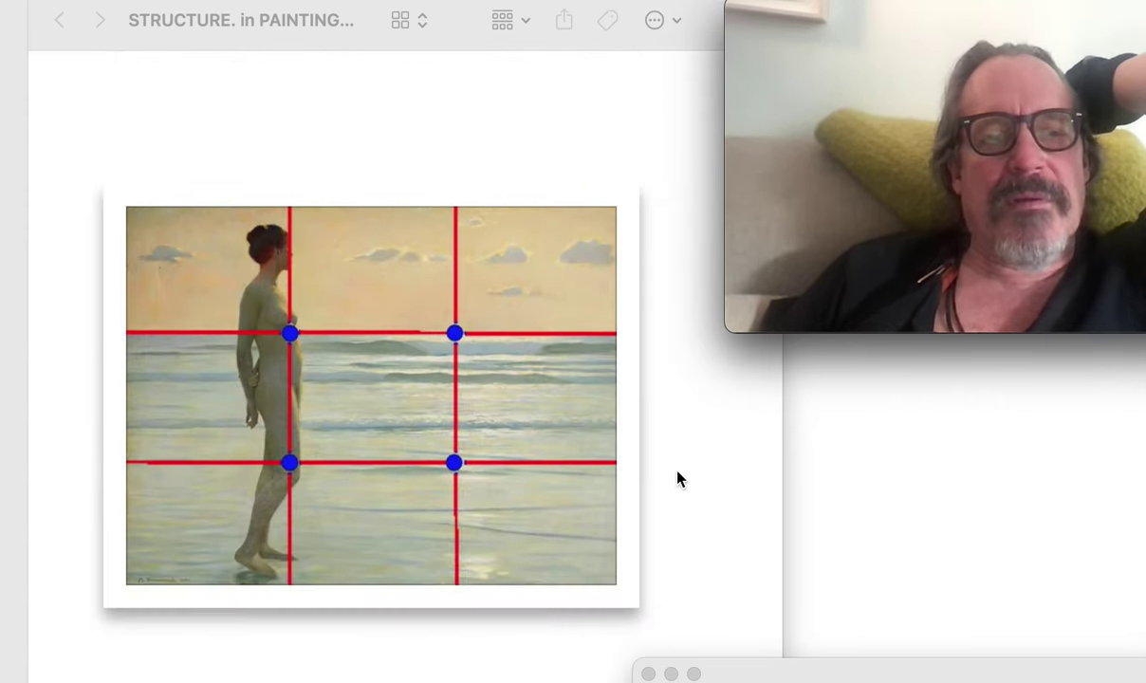
- Scroll past the Samson painting to the diagonal-grid Judith painting, with the volcano image below
scroll(679, 478, down, 20)
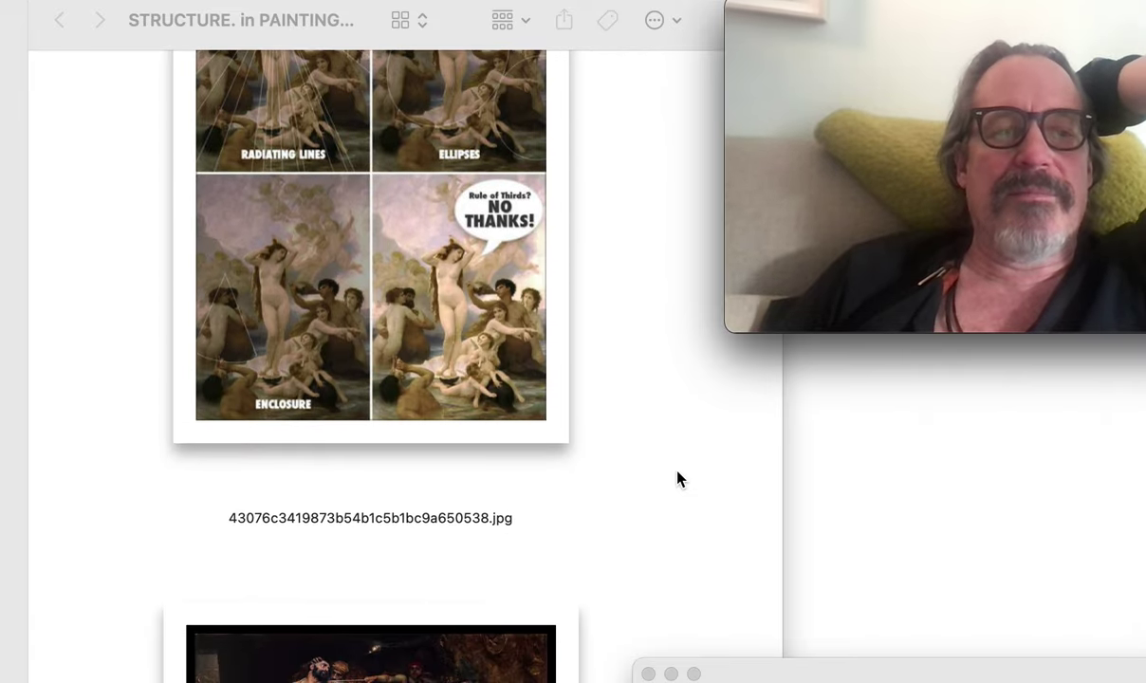
scroll(678, 478, down, 12)
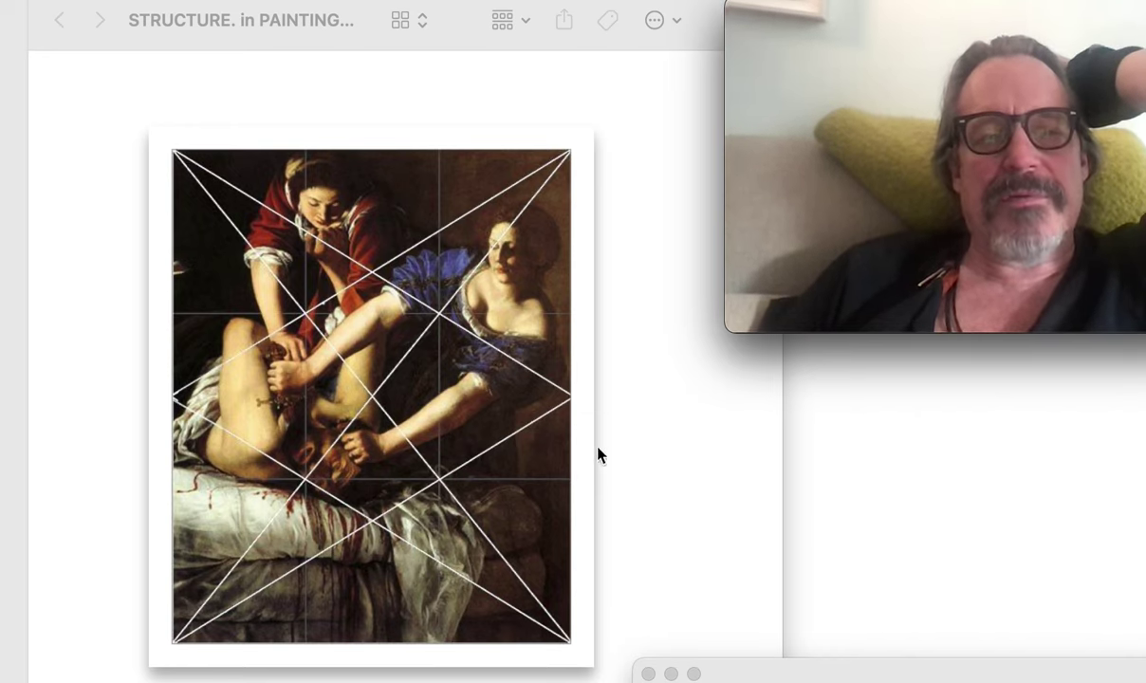
scroll(628, 455, down, 3)
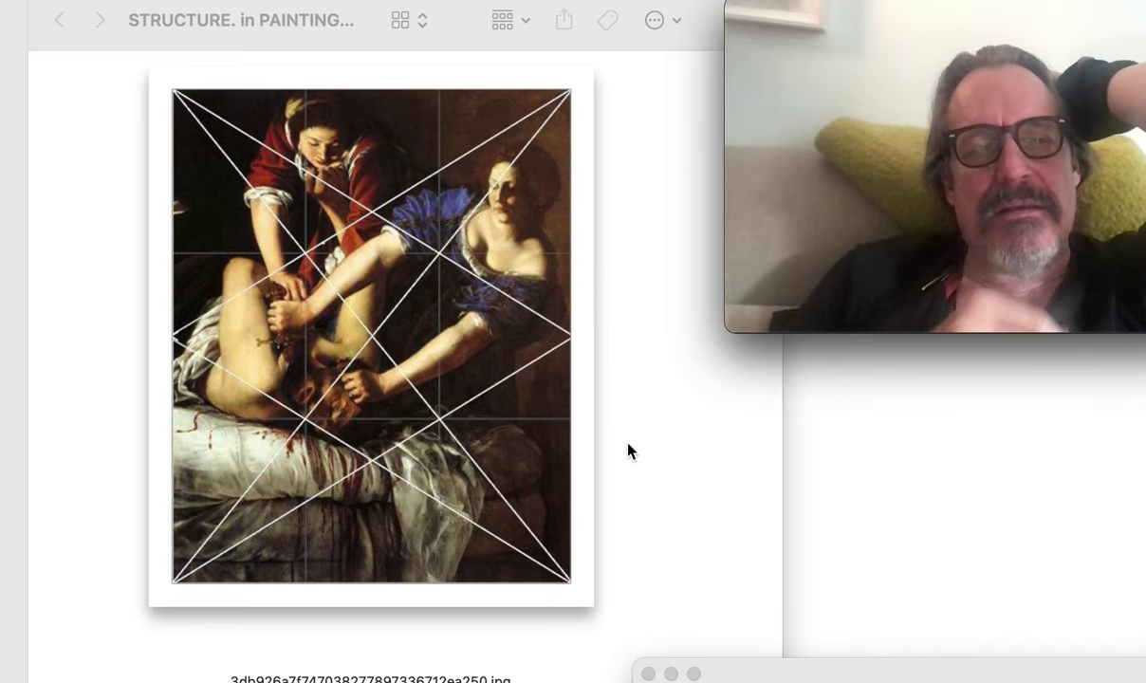
scroll(628, 451, down, 5)
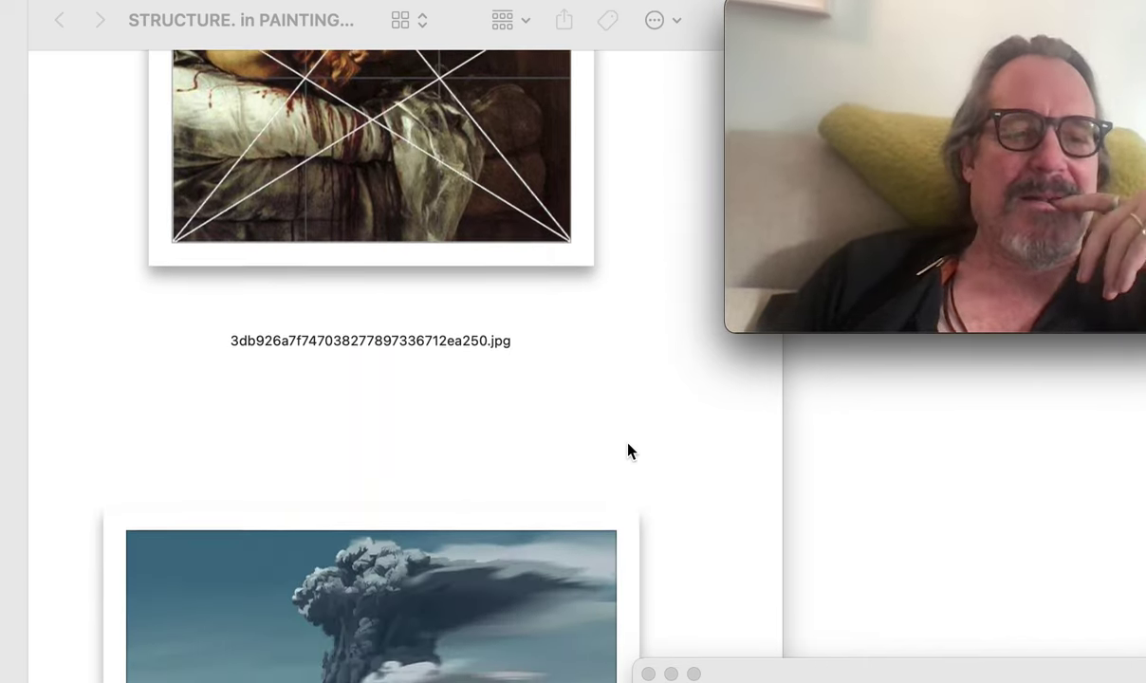
scroll(627, 452, up, 5)
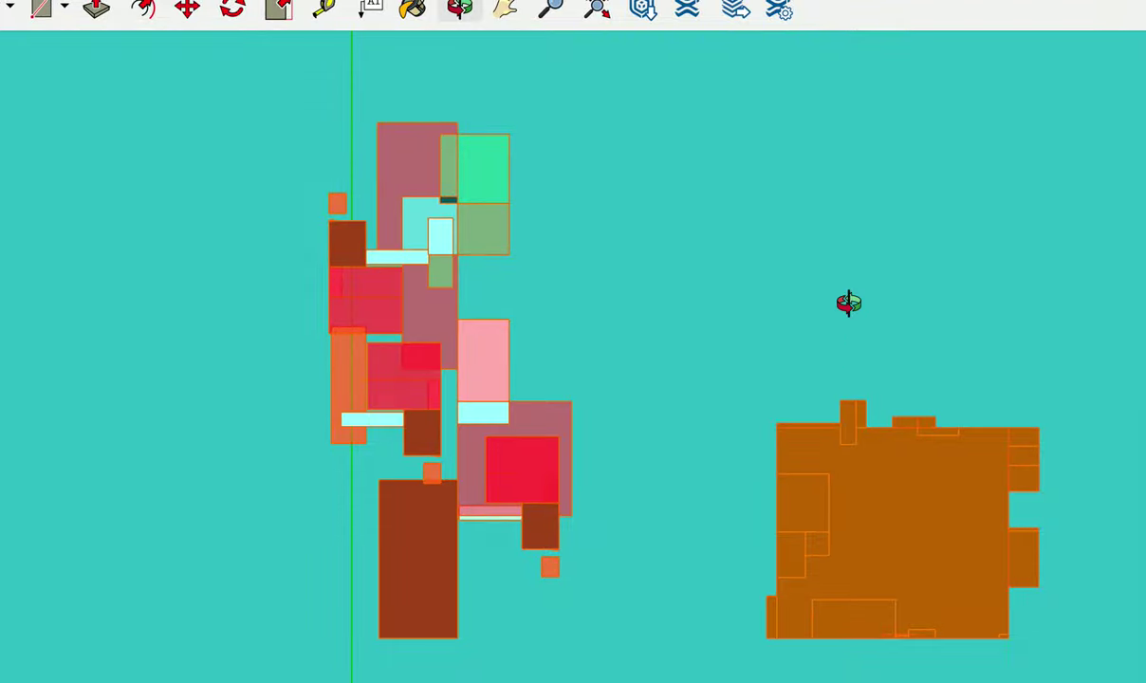
- Orbit the block model into a 3-D view, pan it upward, and capture a screen region
mouse_move(849, 302)
mouse_down()
mouse_move(673, 358)
mouse_move(655, 473)
mouse_move(621, 545)
mouse_move(612, 467)
mouse_up()
key(h)
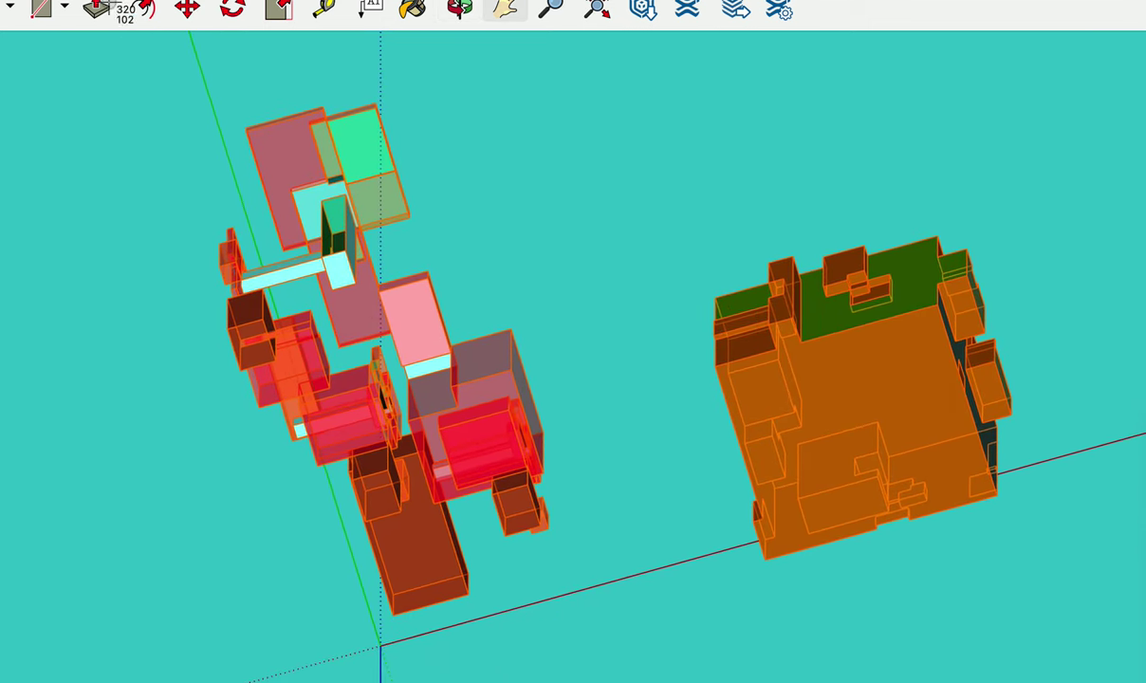
drag(68, 45, 1103, 664)
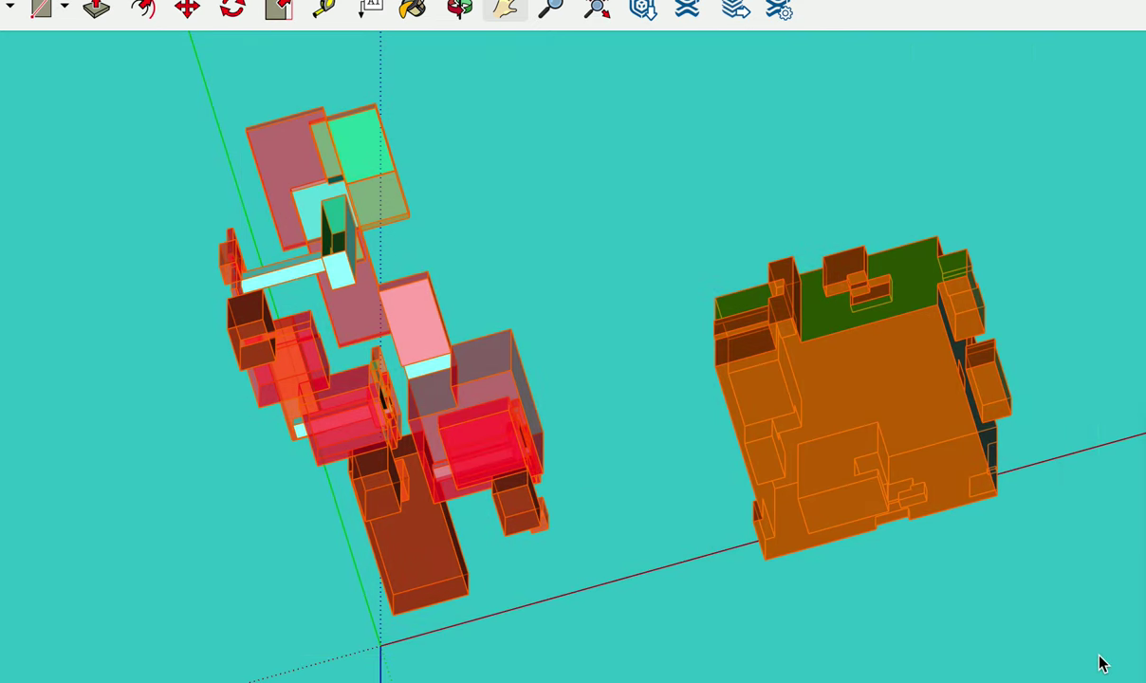